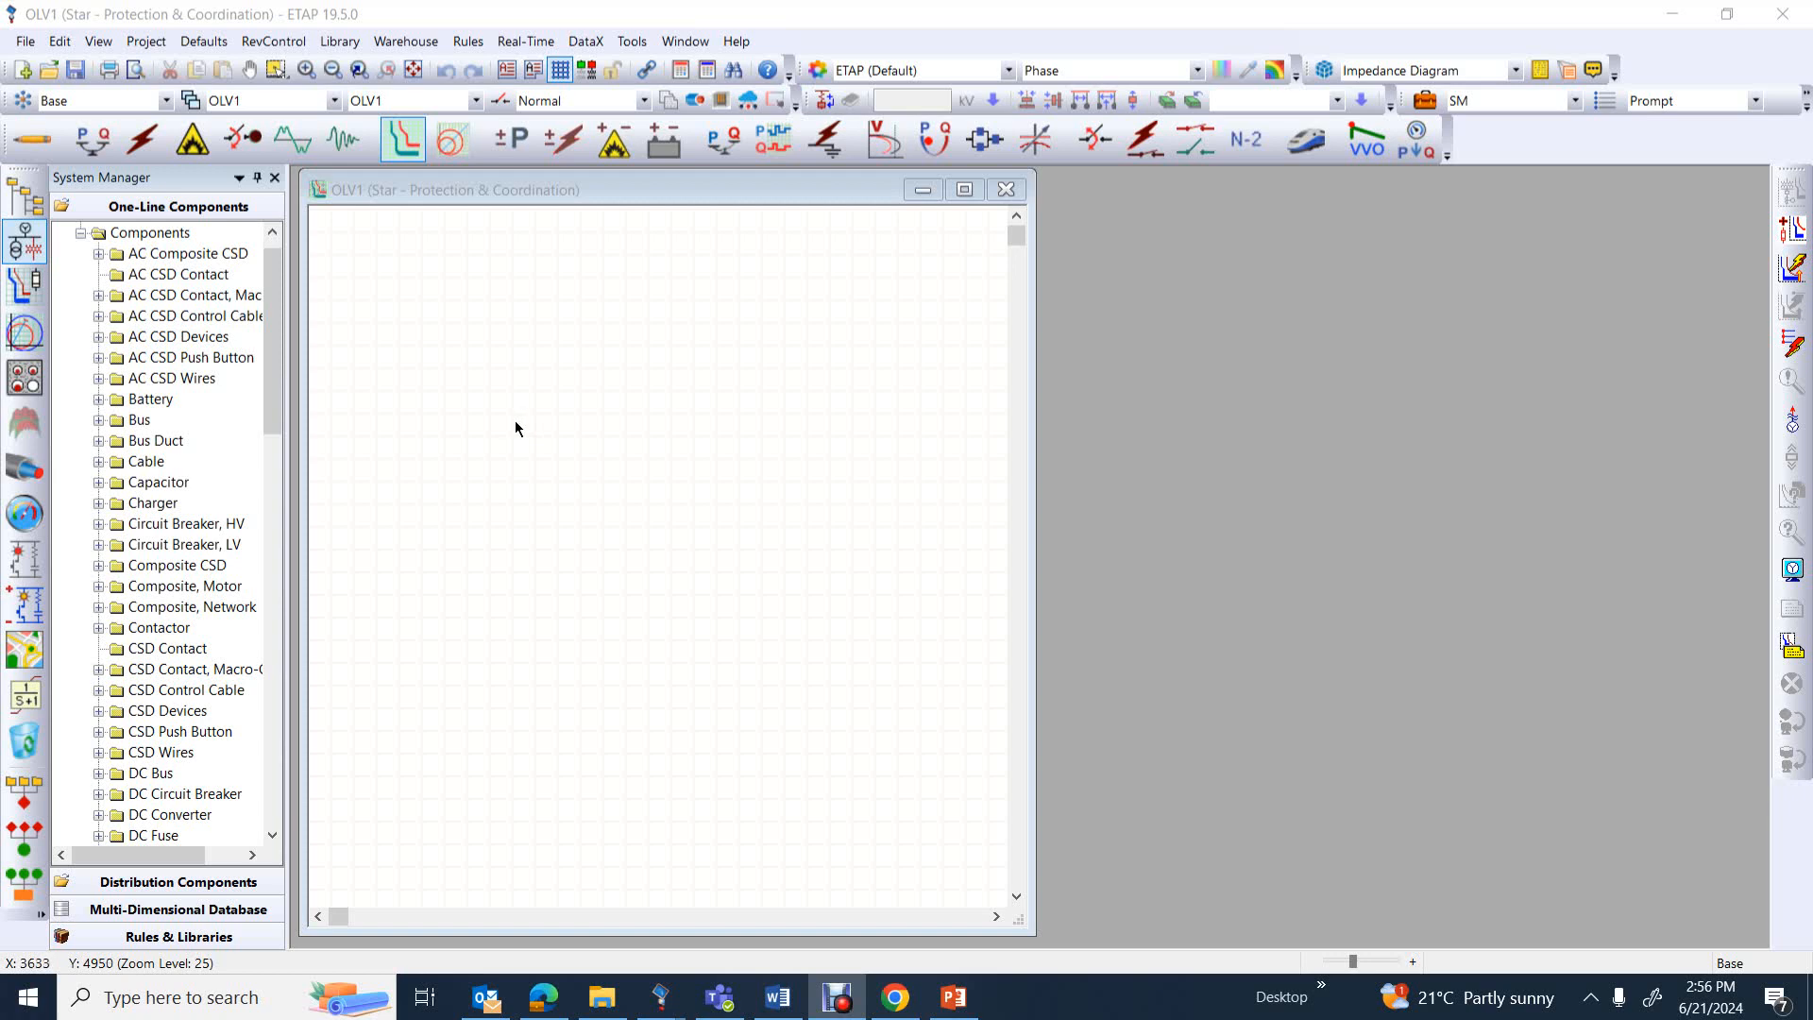
# Switch the one-line diagram to Edit mode and place an overcurrent relay on the empty canvas
pyautogui.click(32, 140)
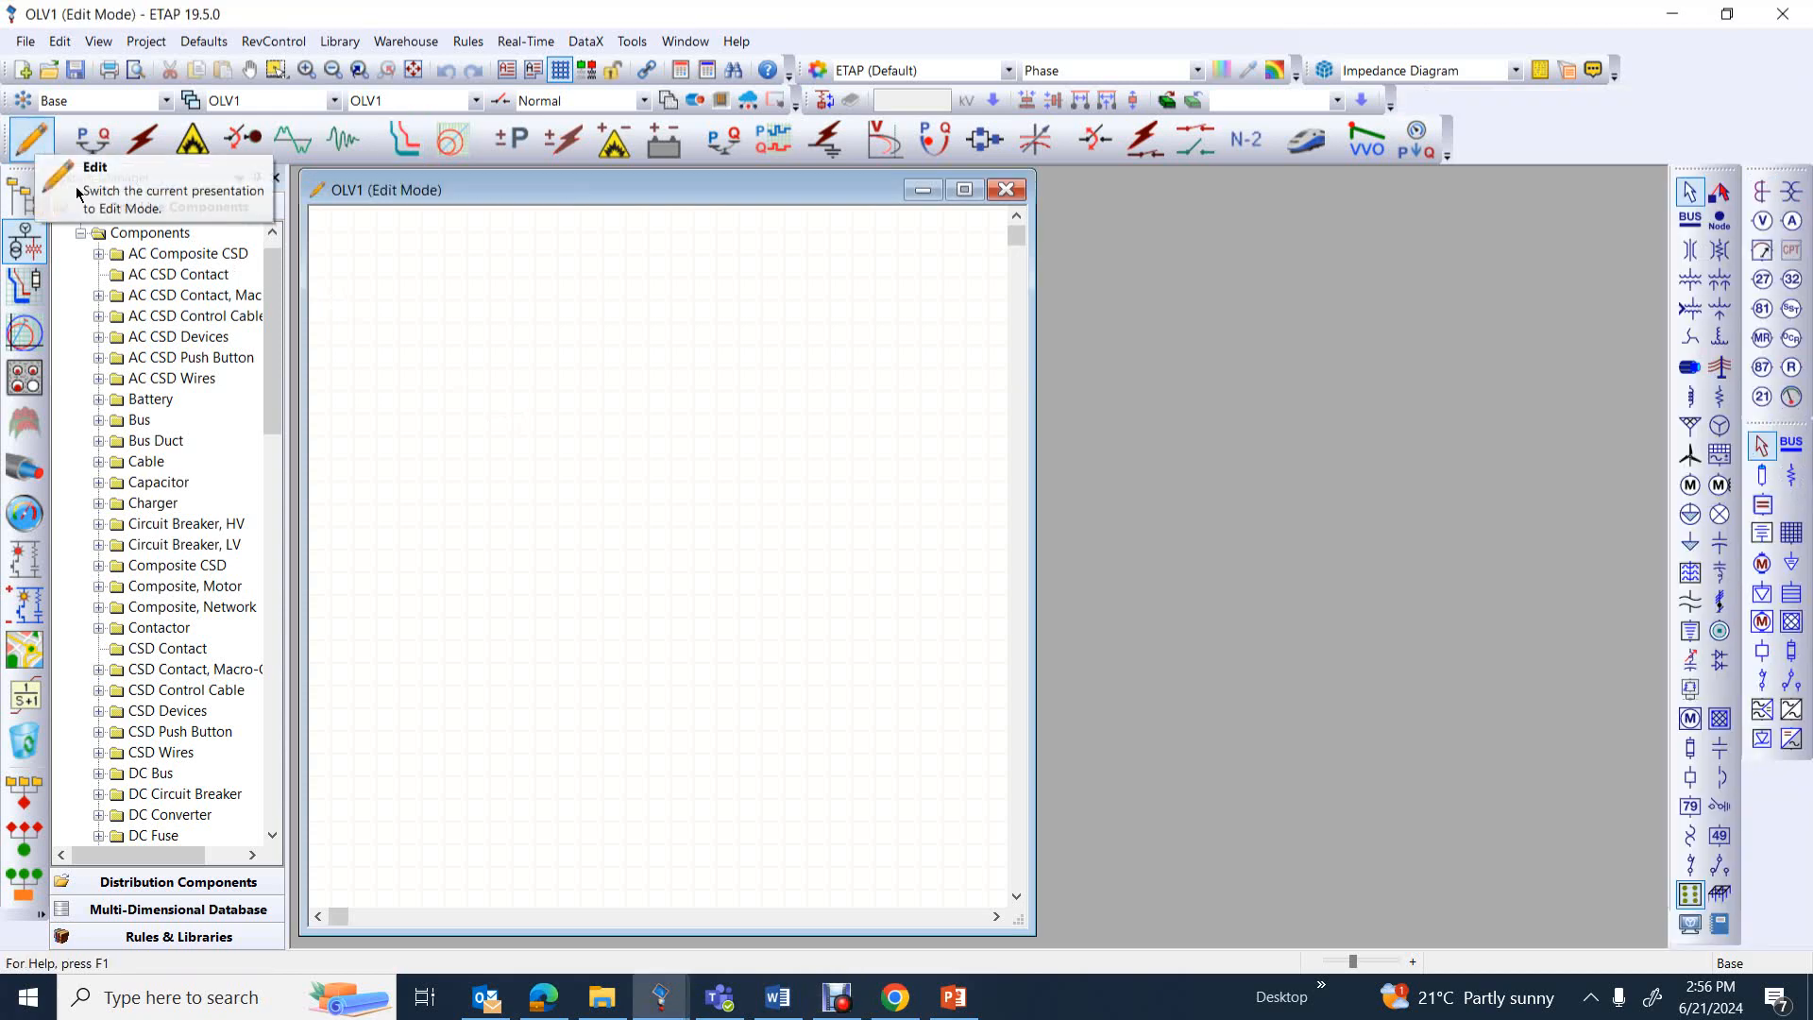
pyautogui.click(1791, 337)
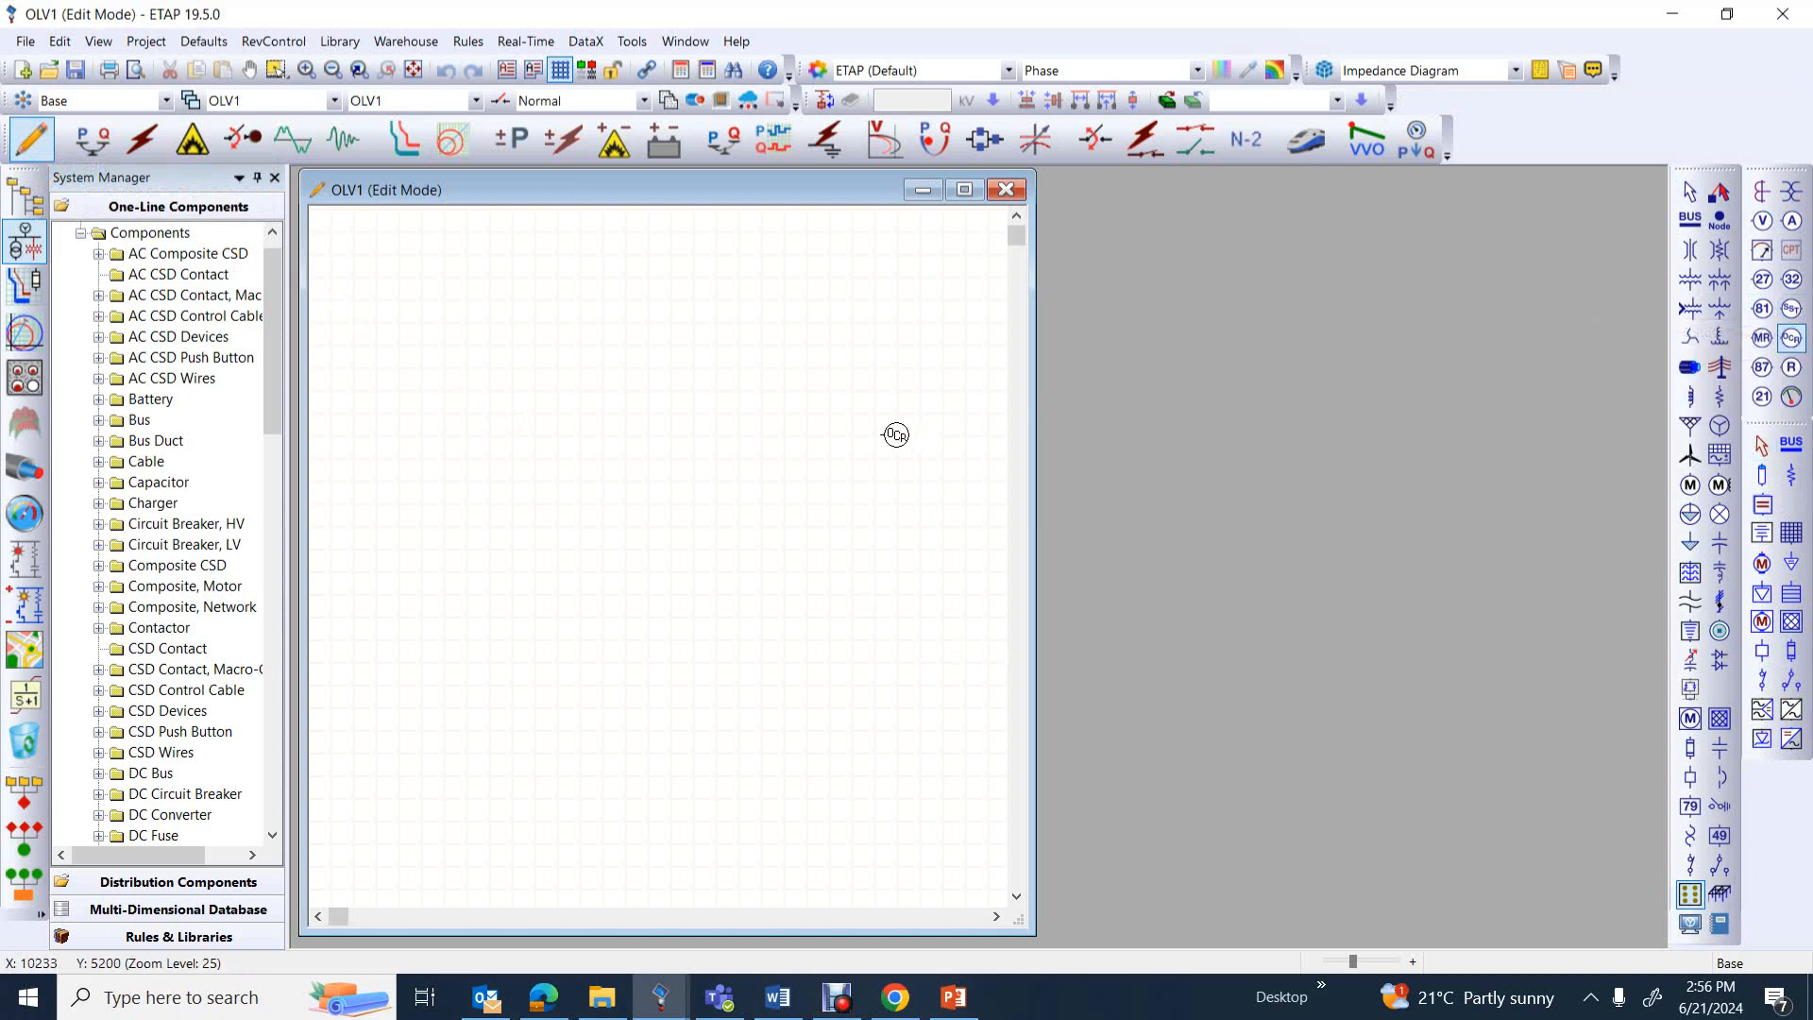
pyautogui.click(571, 463)
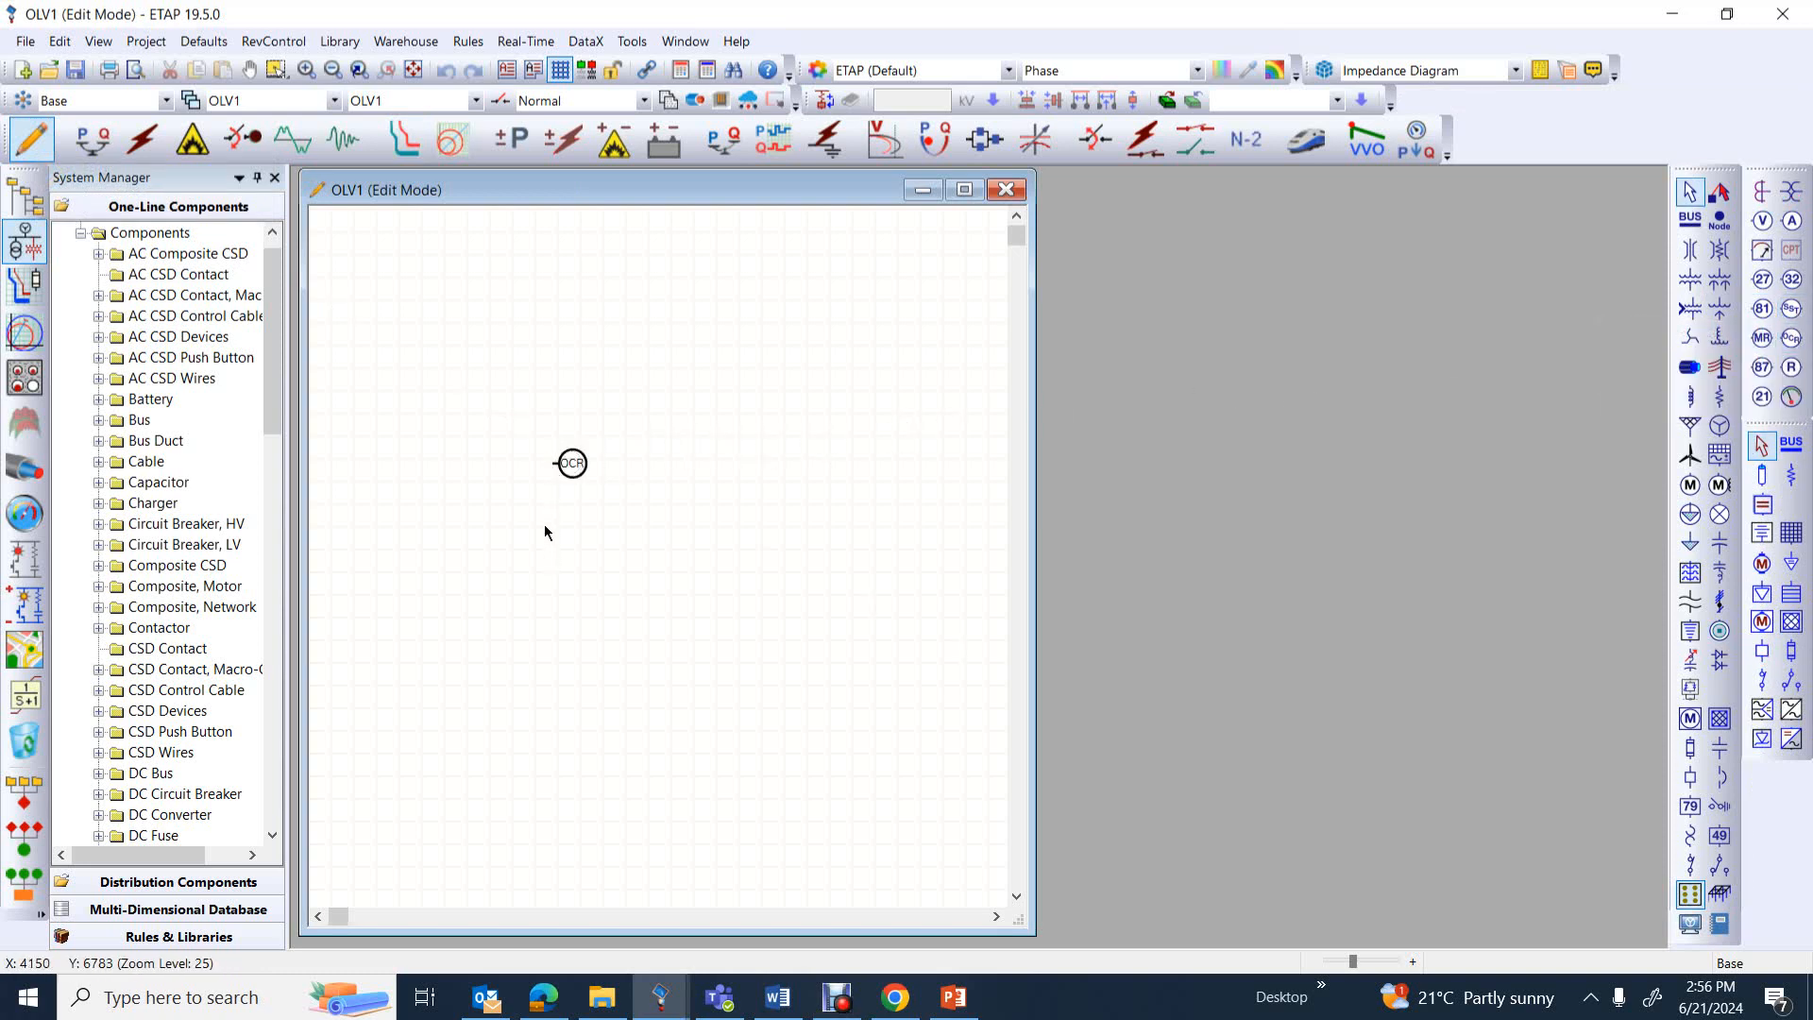
# Set the relay's phase CT input to 500 A primary and 5 A secondary
pyautogui.doubleClick(575, 472)
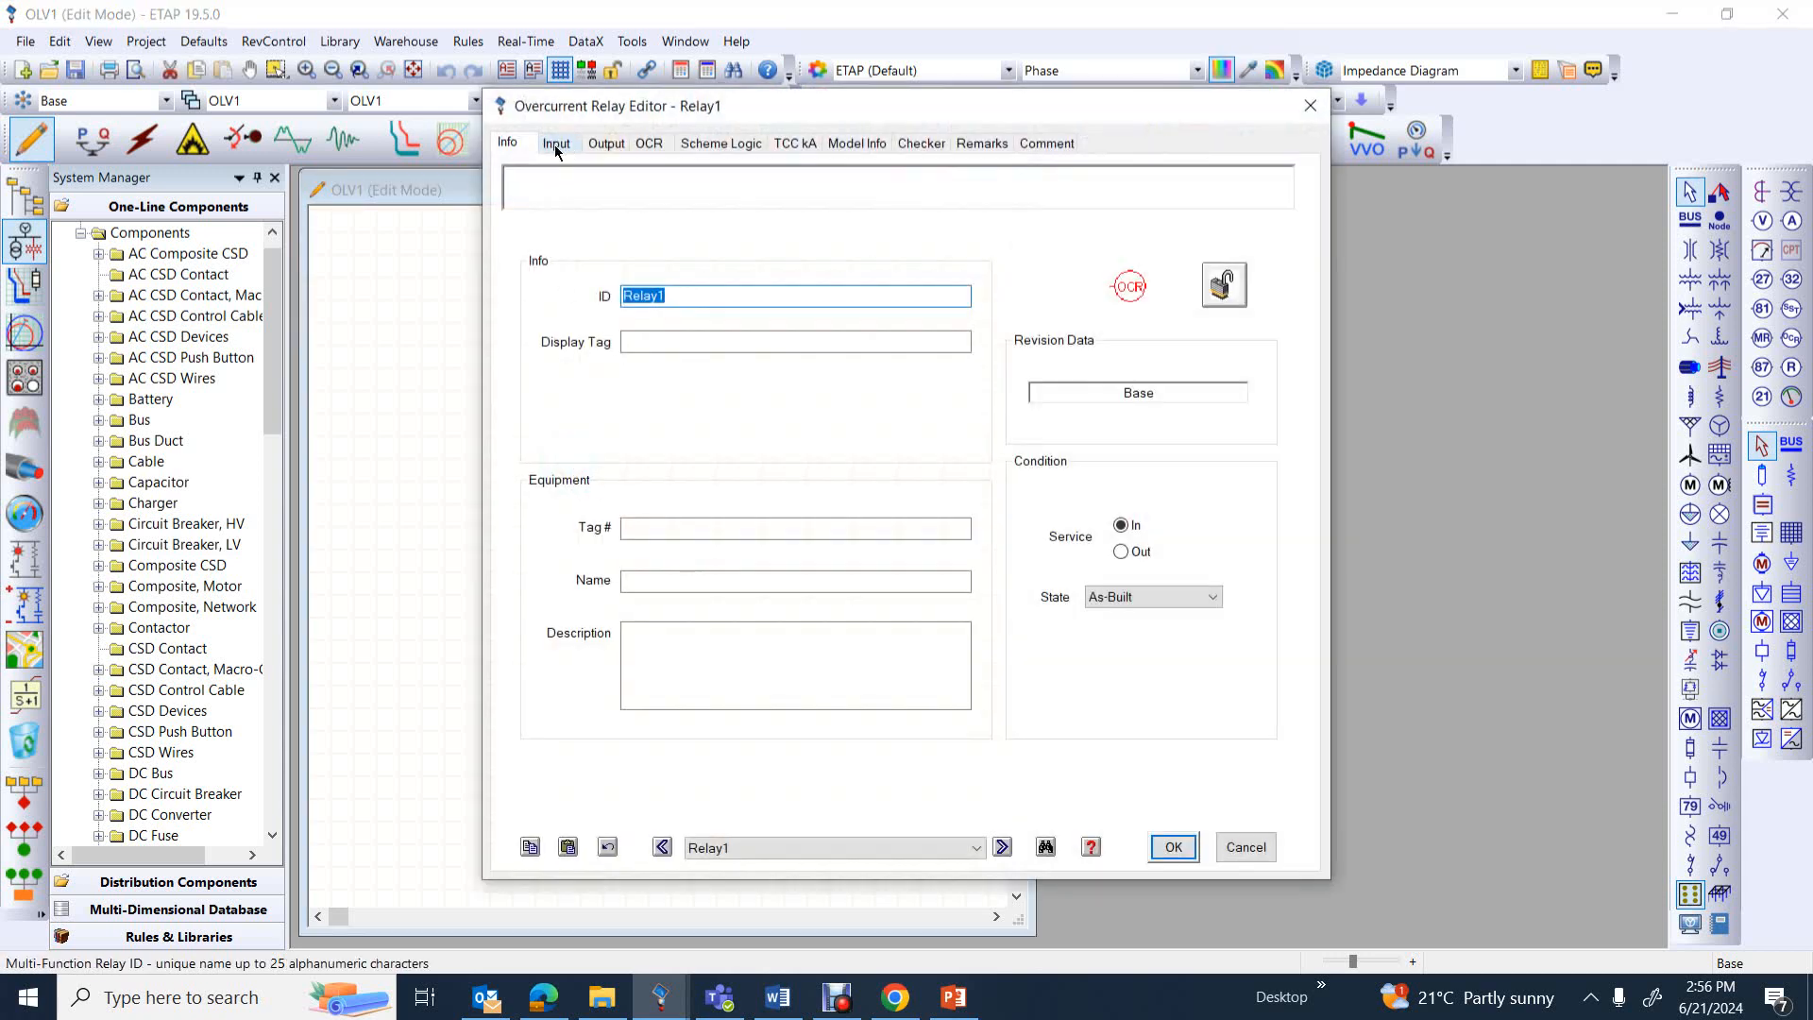
pyautogui.click(556, 147)
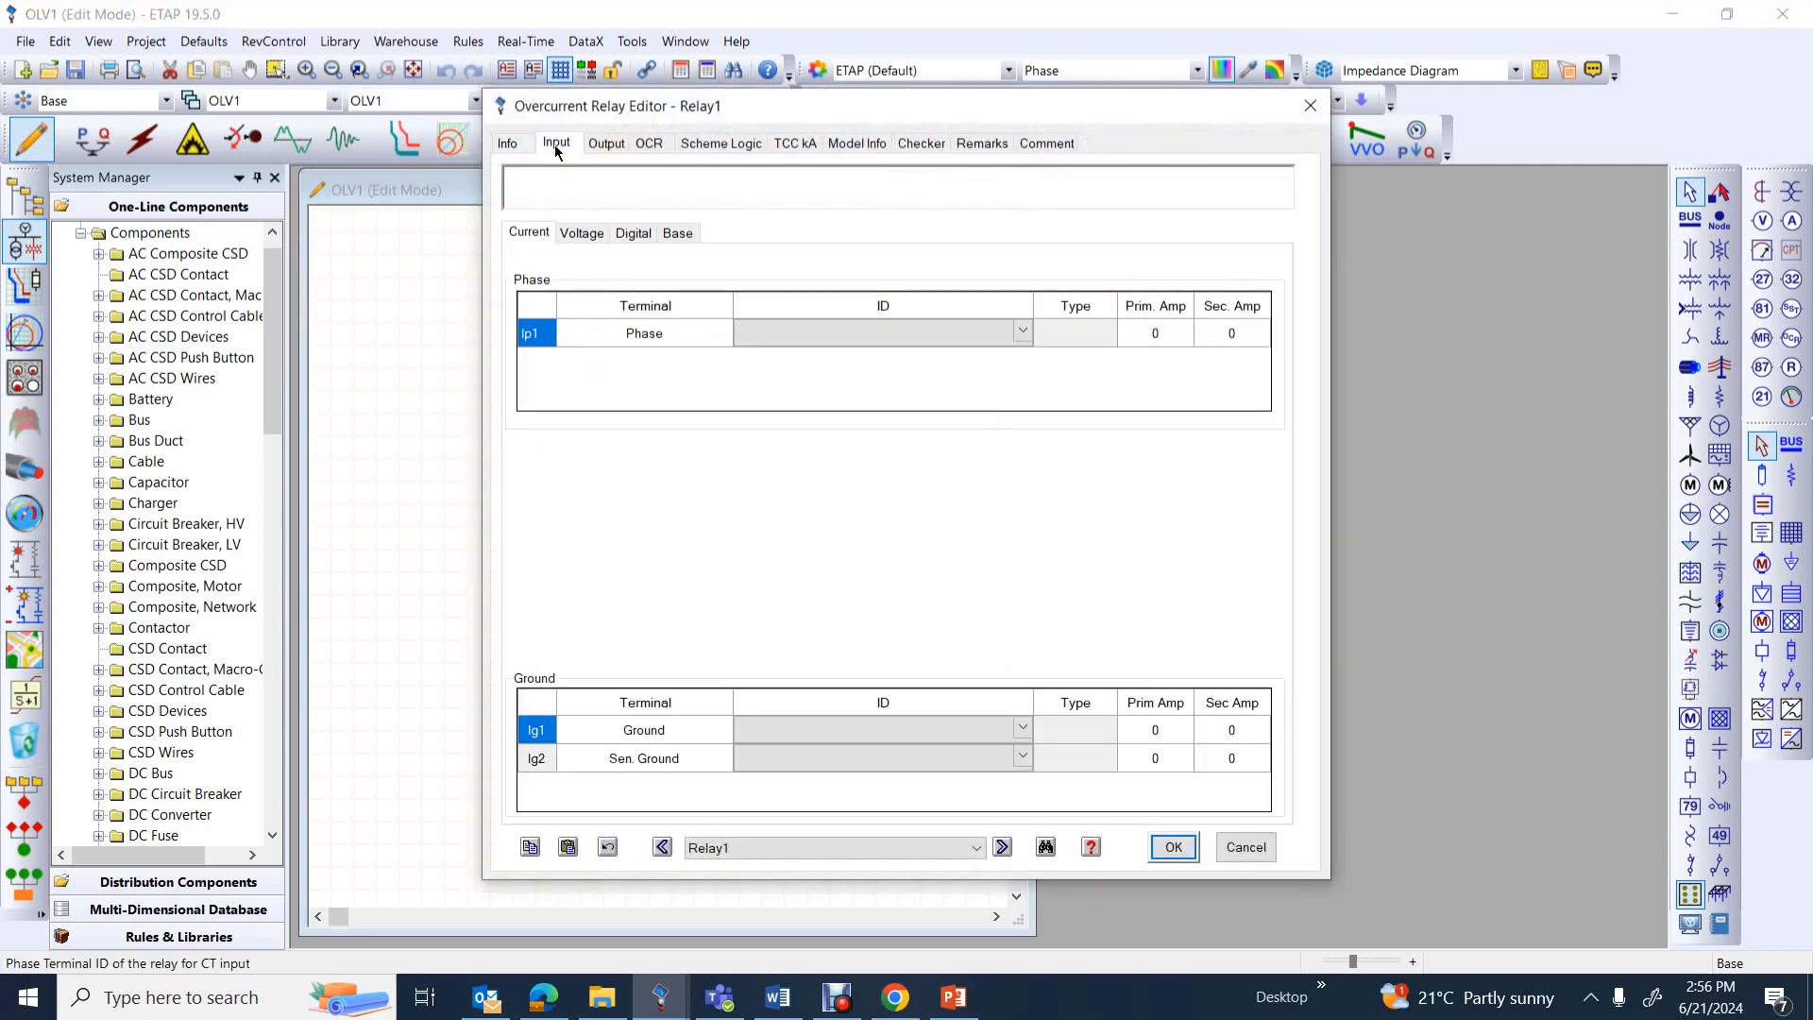
pyautogui.click(1168, 336)
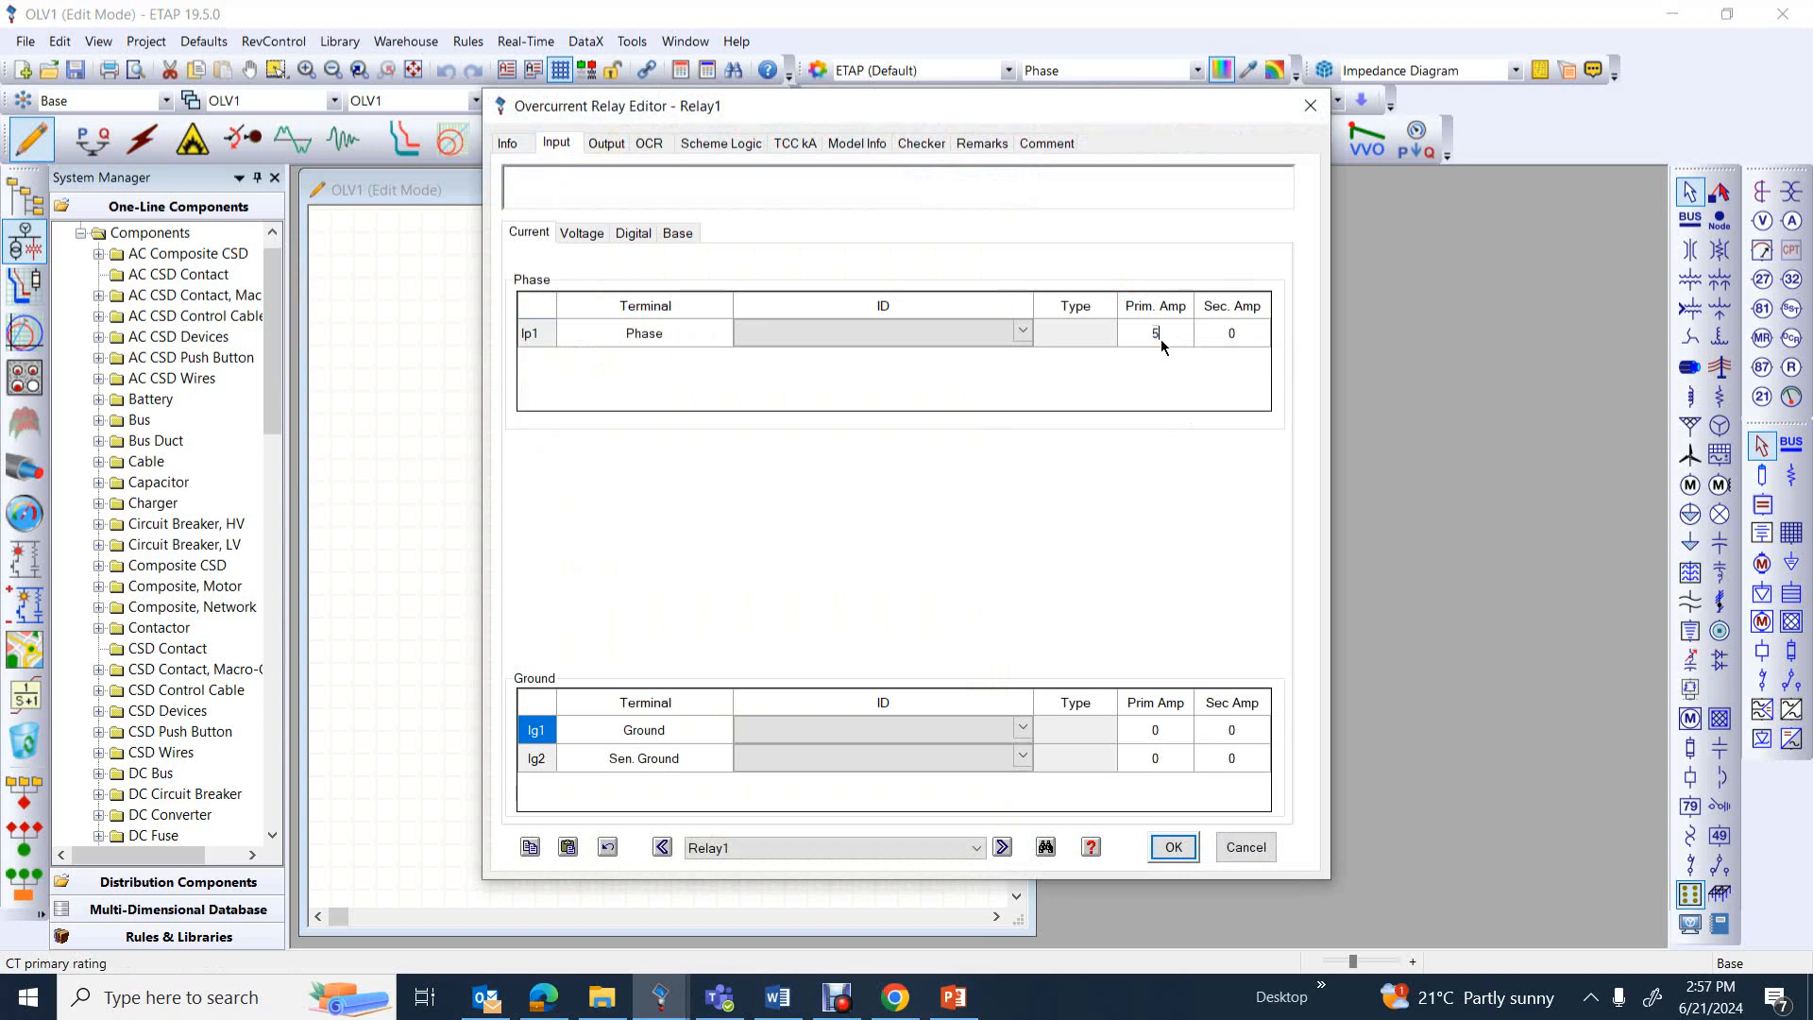
pyautogui.write('500')
pyautogui.click(1249, 328)
pyautogui.write('5')
pyautogui.moveTo(852, 104); pyautogui.dragTo(810, 141)
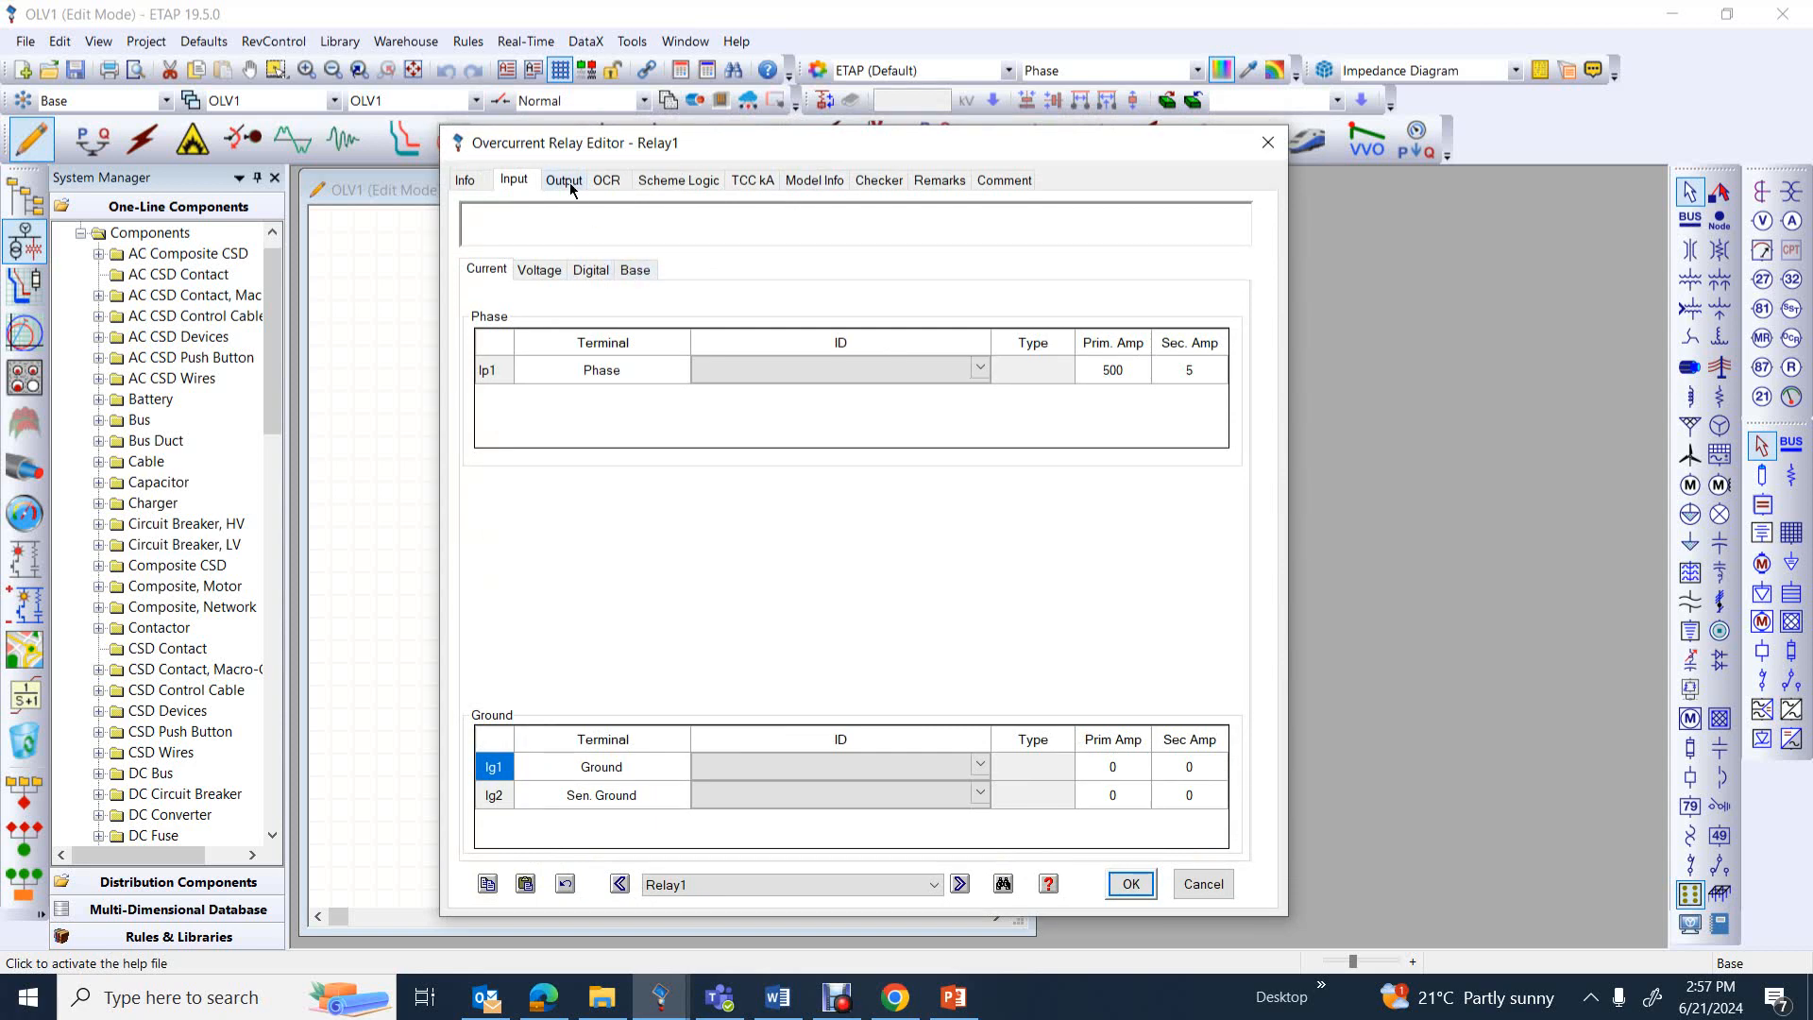
# Assign the Schweitzer 501 model from the relay library to the relay's overcurrent settings
pyautogui.click(607, 181)
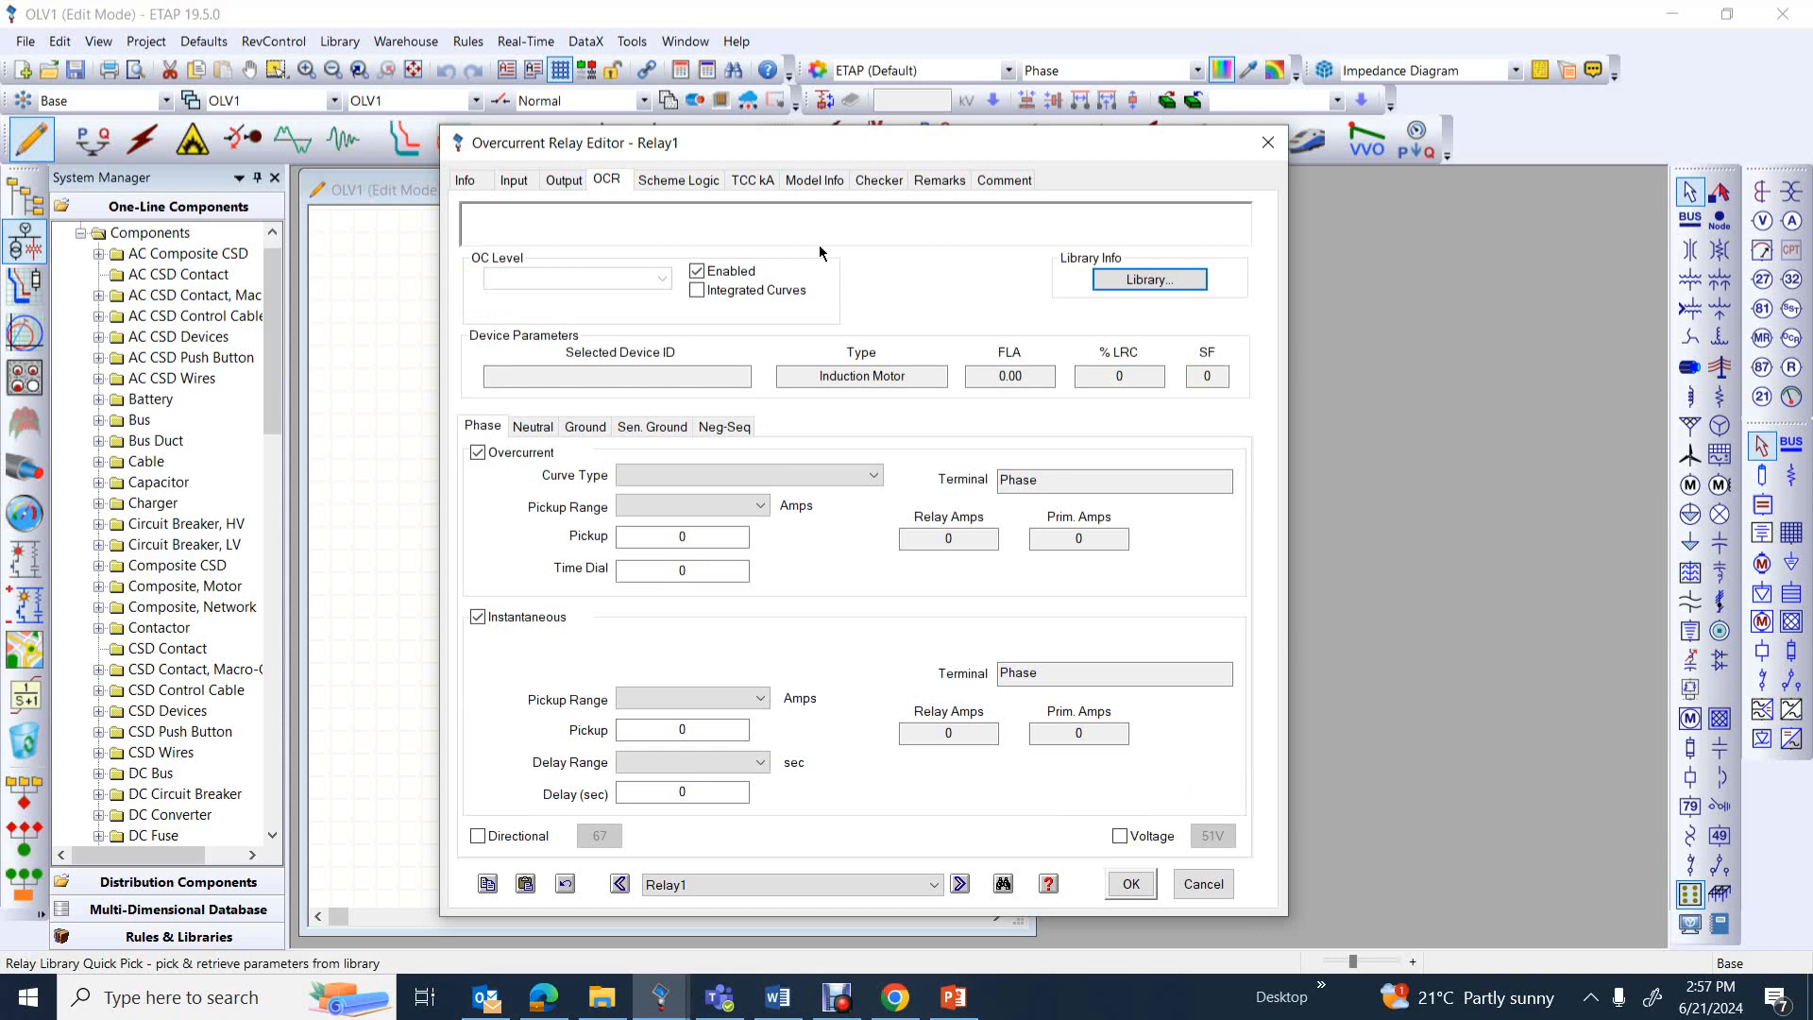
pyautogui.click(1147, 280)
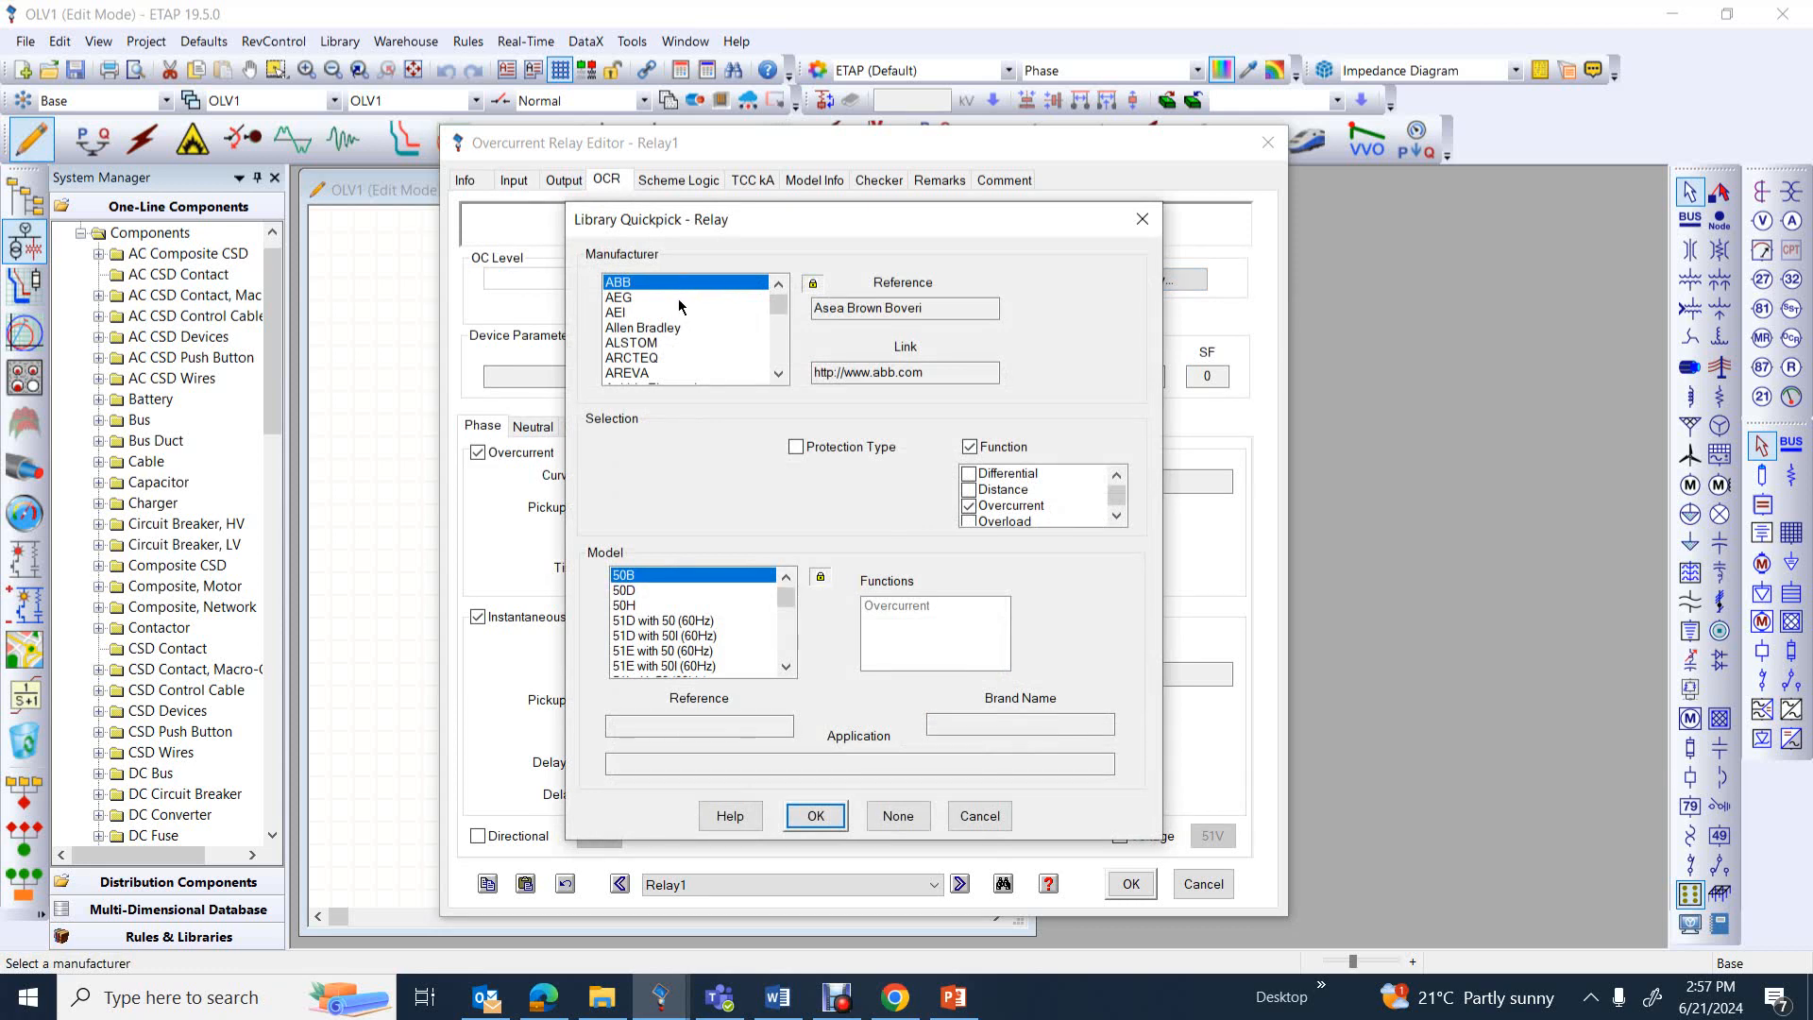
pyautogui.press('s')
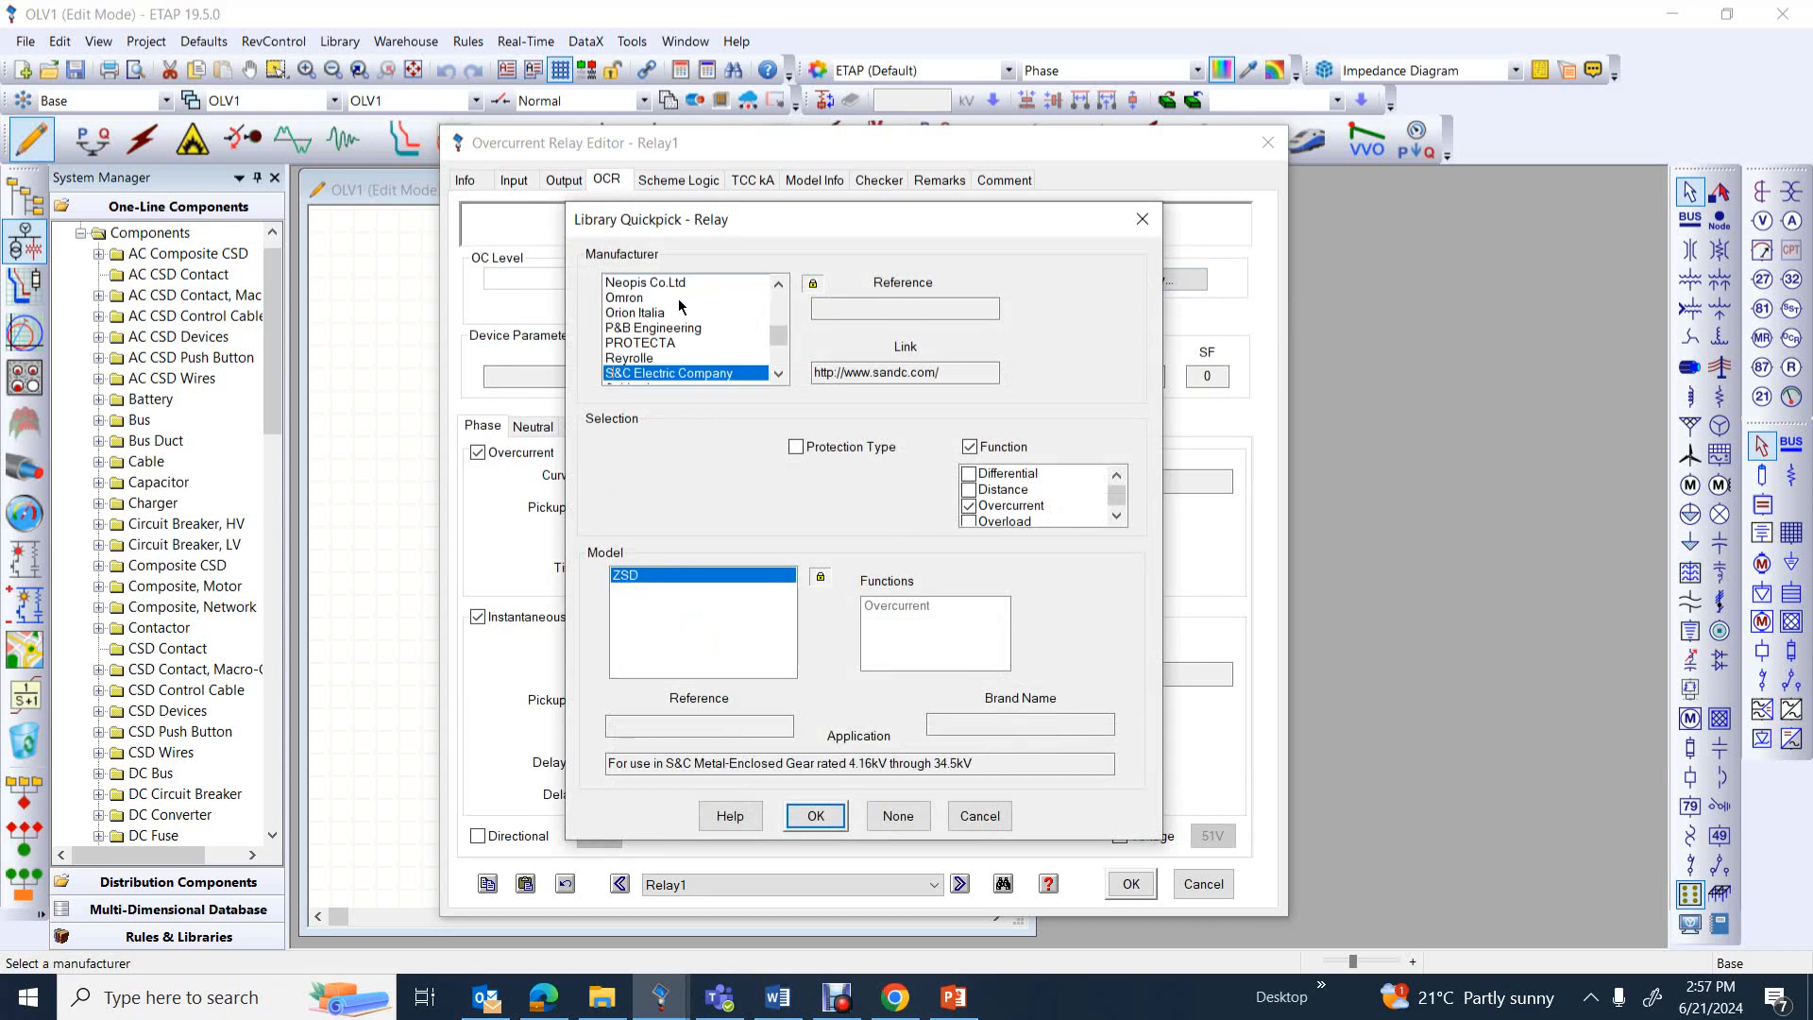
pyautogui.click(778, 373)
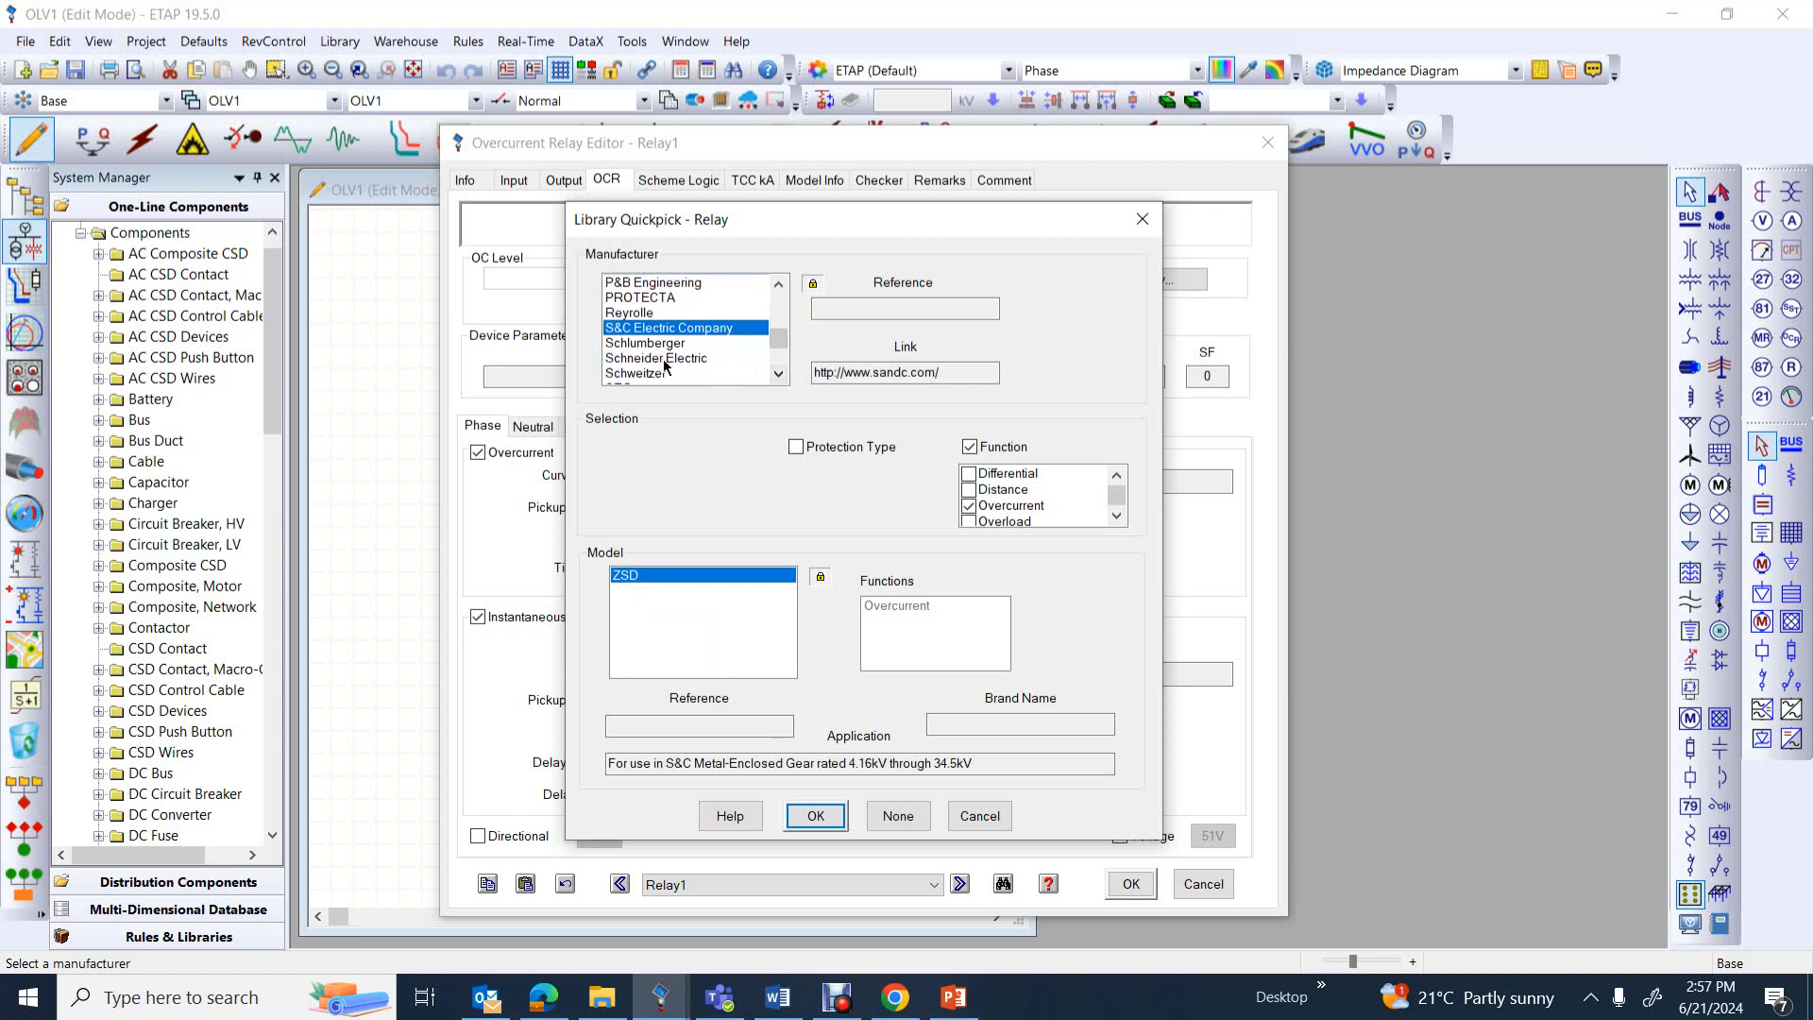
pyautogui.click(647, 374)
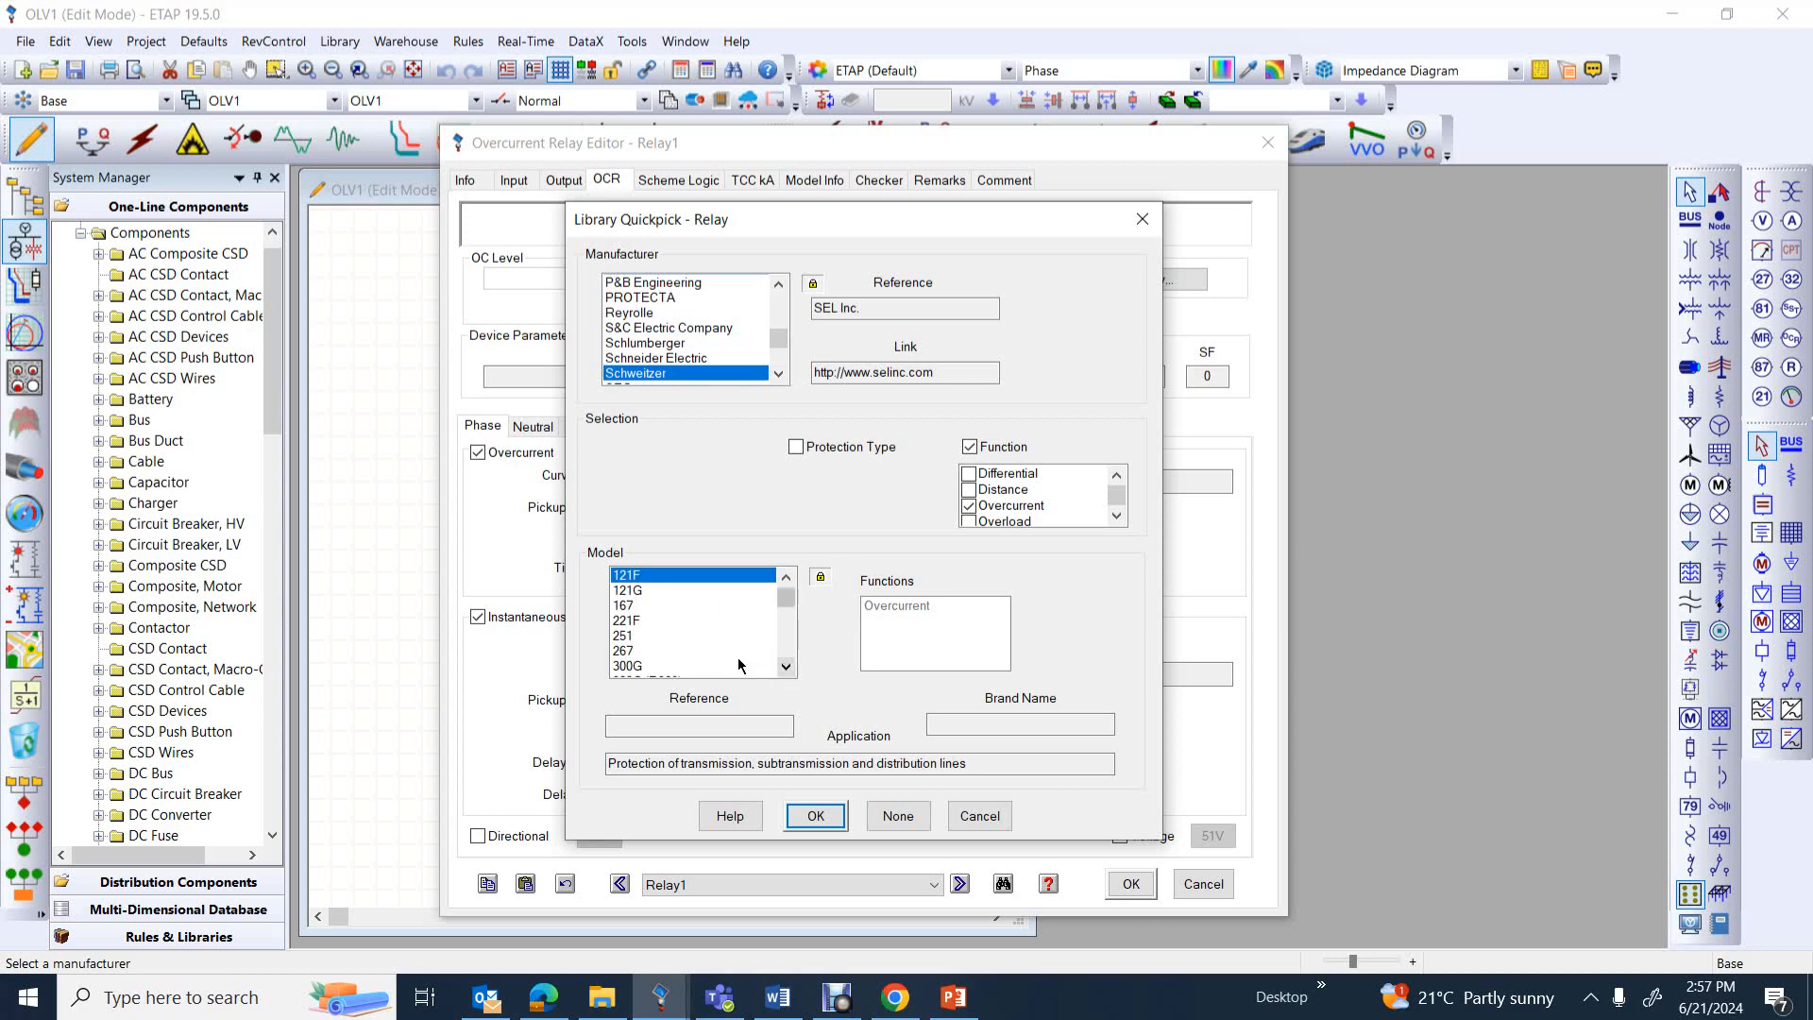
pyautogui.click(712, 576)
pyautogui.press('5')
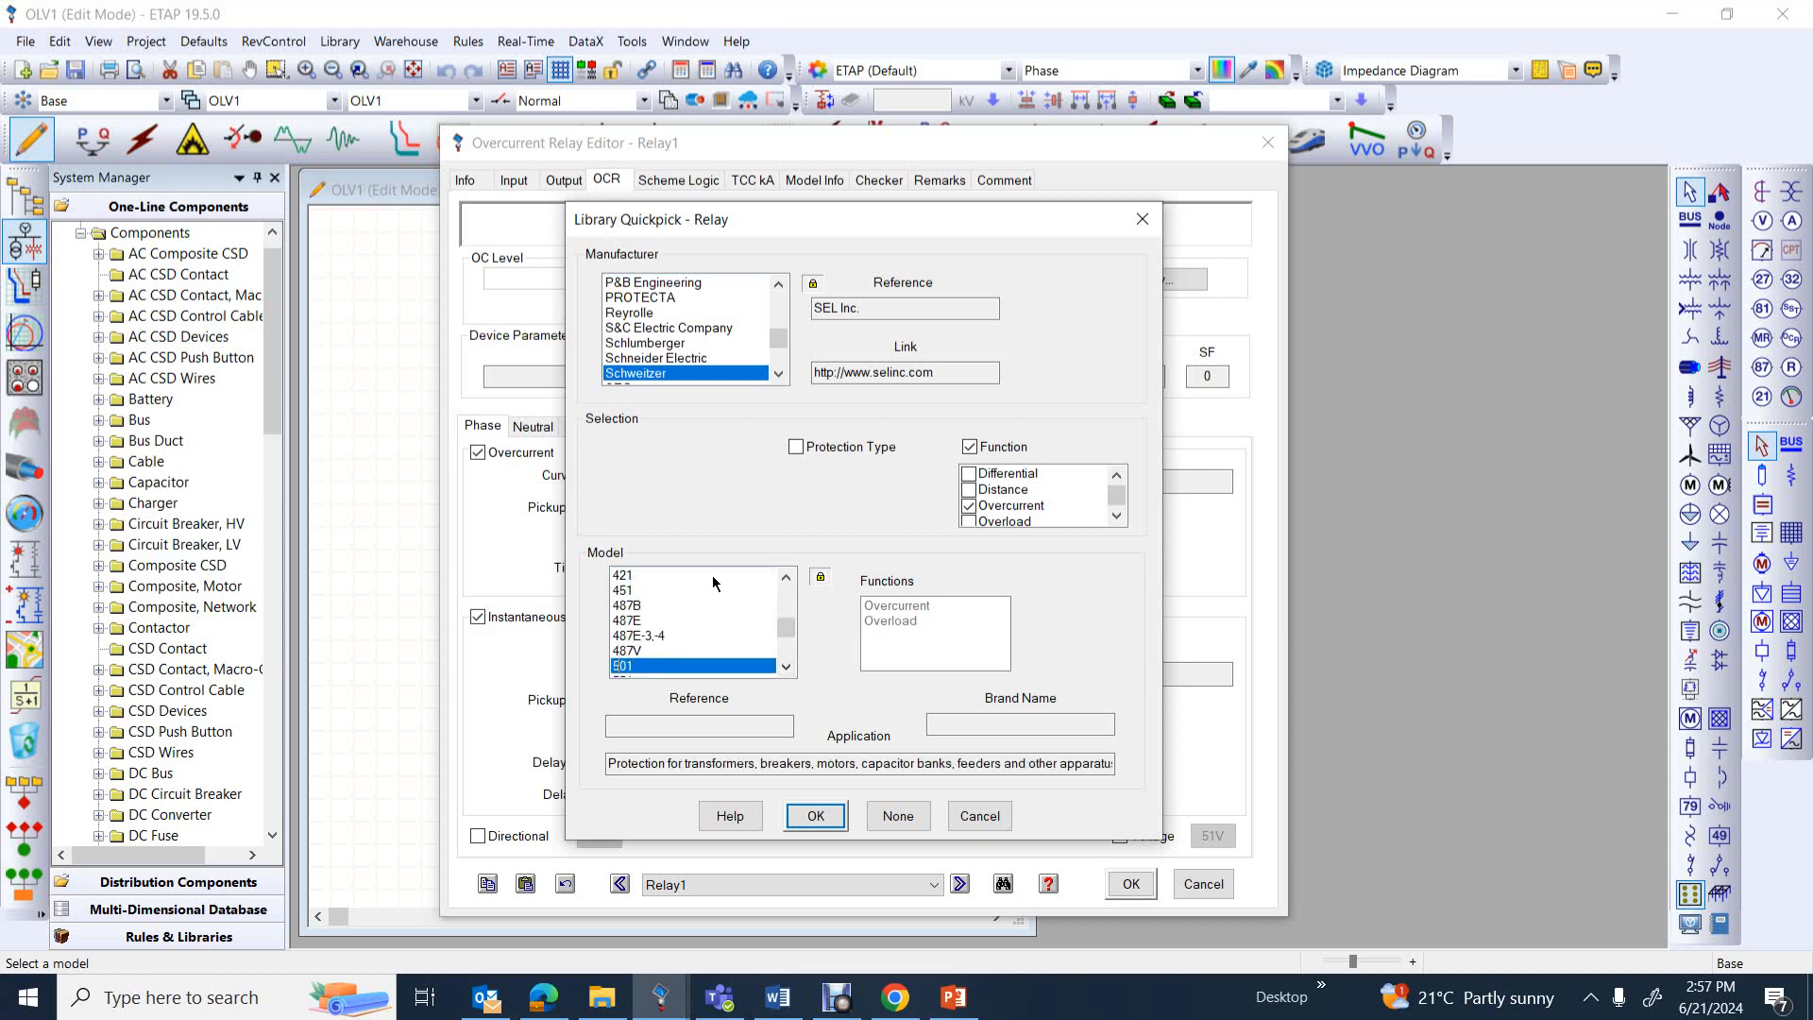
pyautogui.click(791, 663)
pyautogui.scroll(-2, 790, 657)
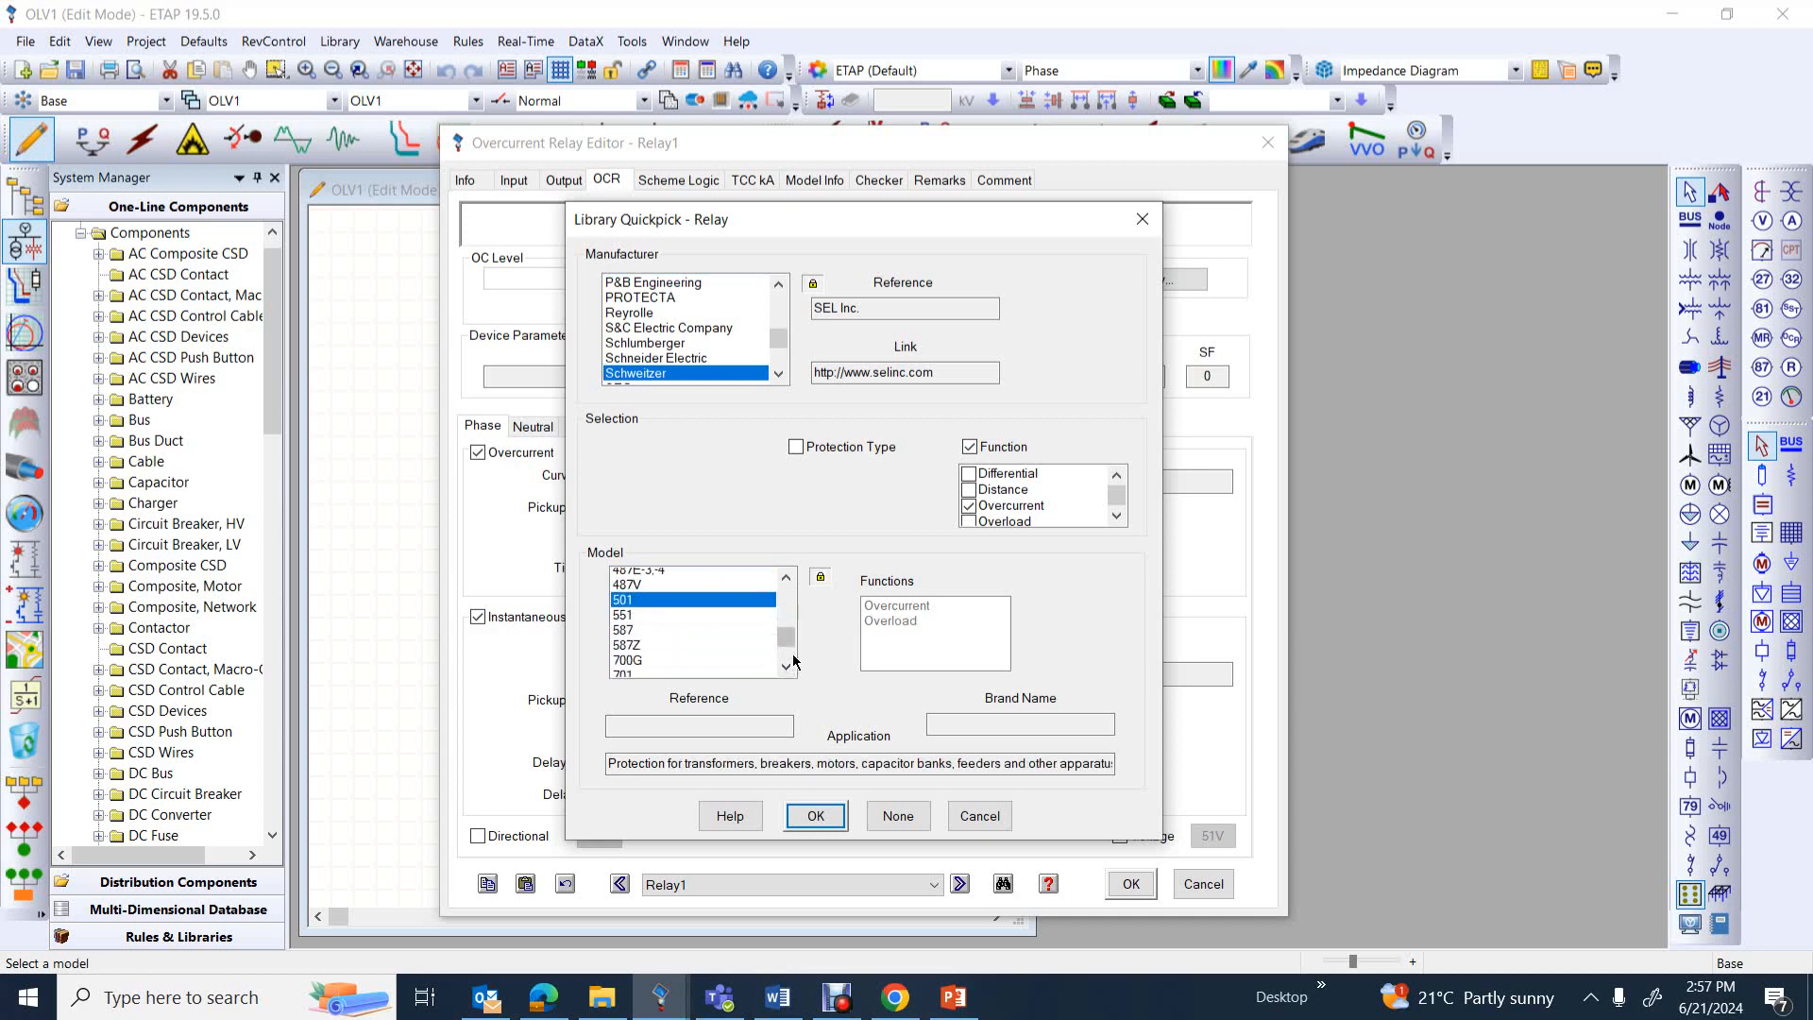
pyautogui.click(783, 583)
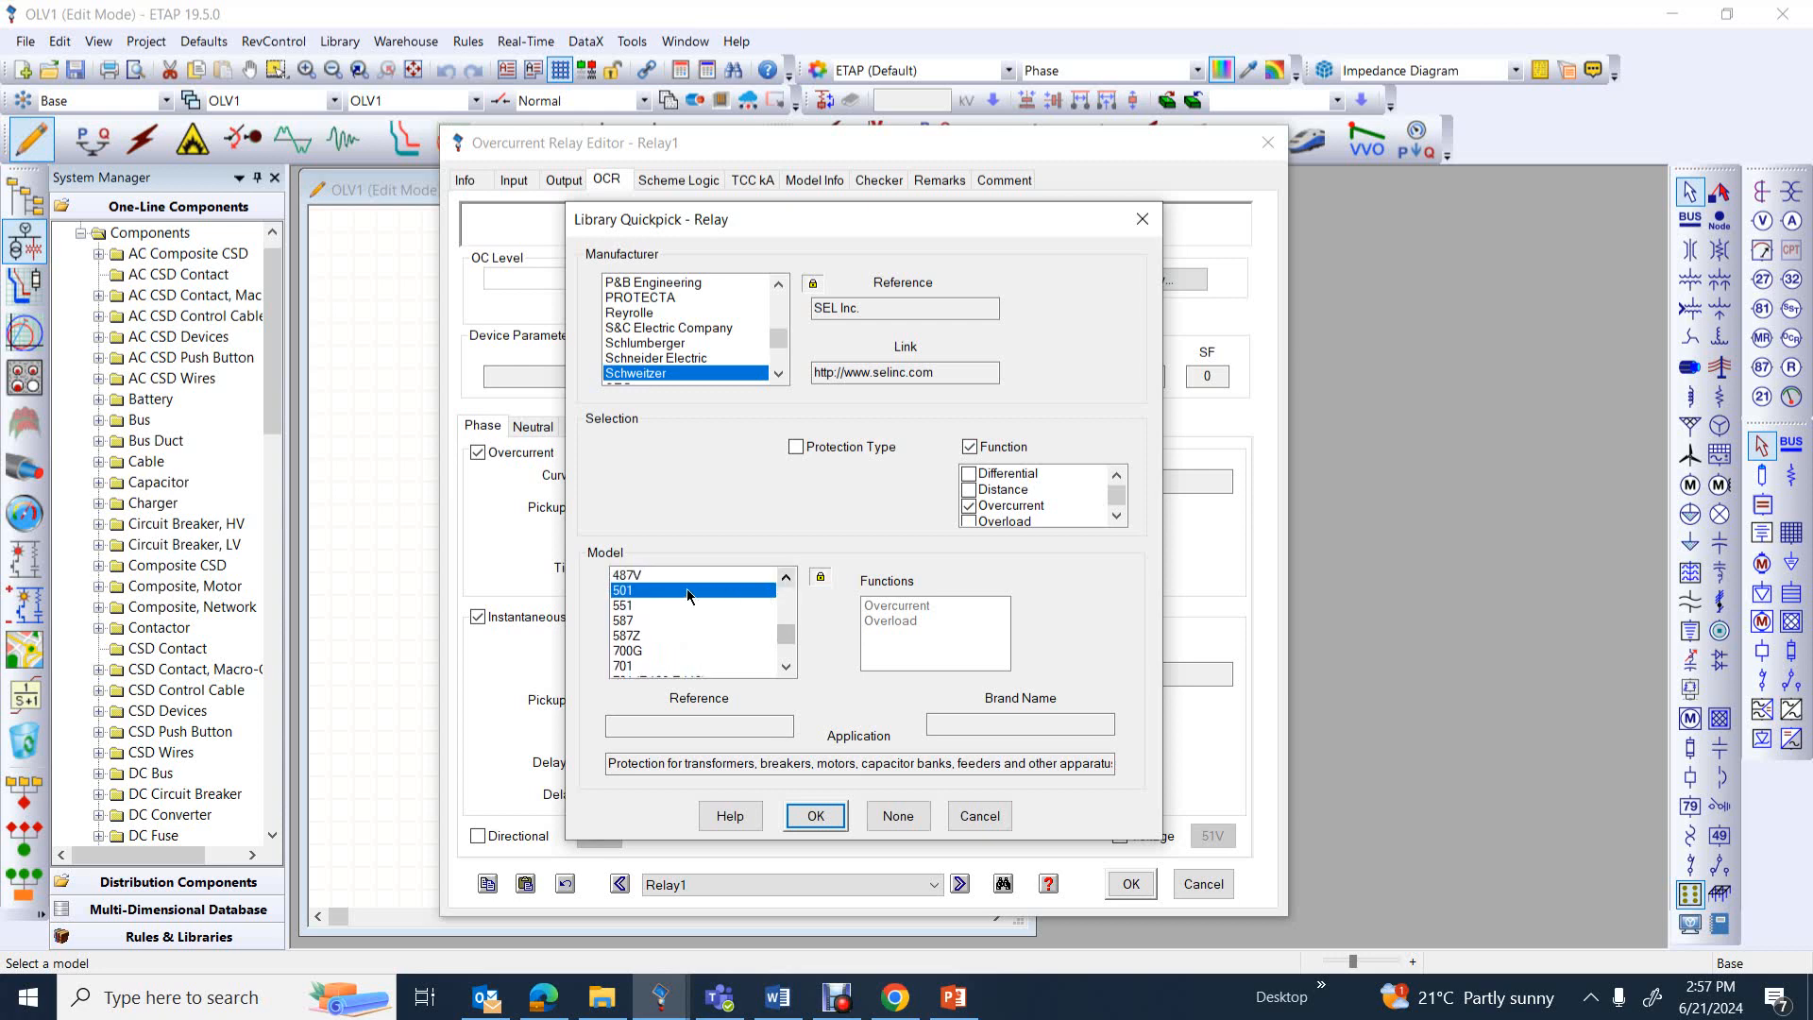
pyautogui.click(816, 815)
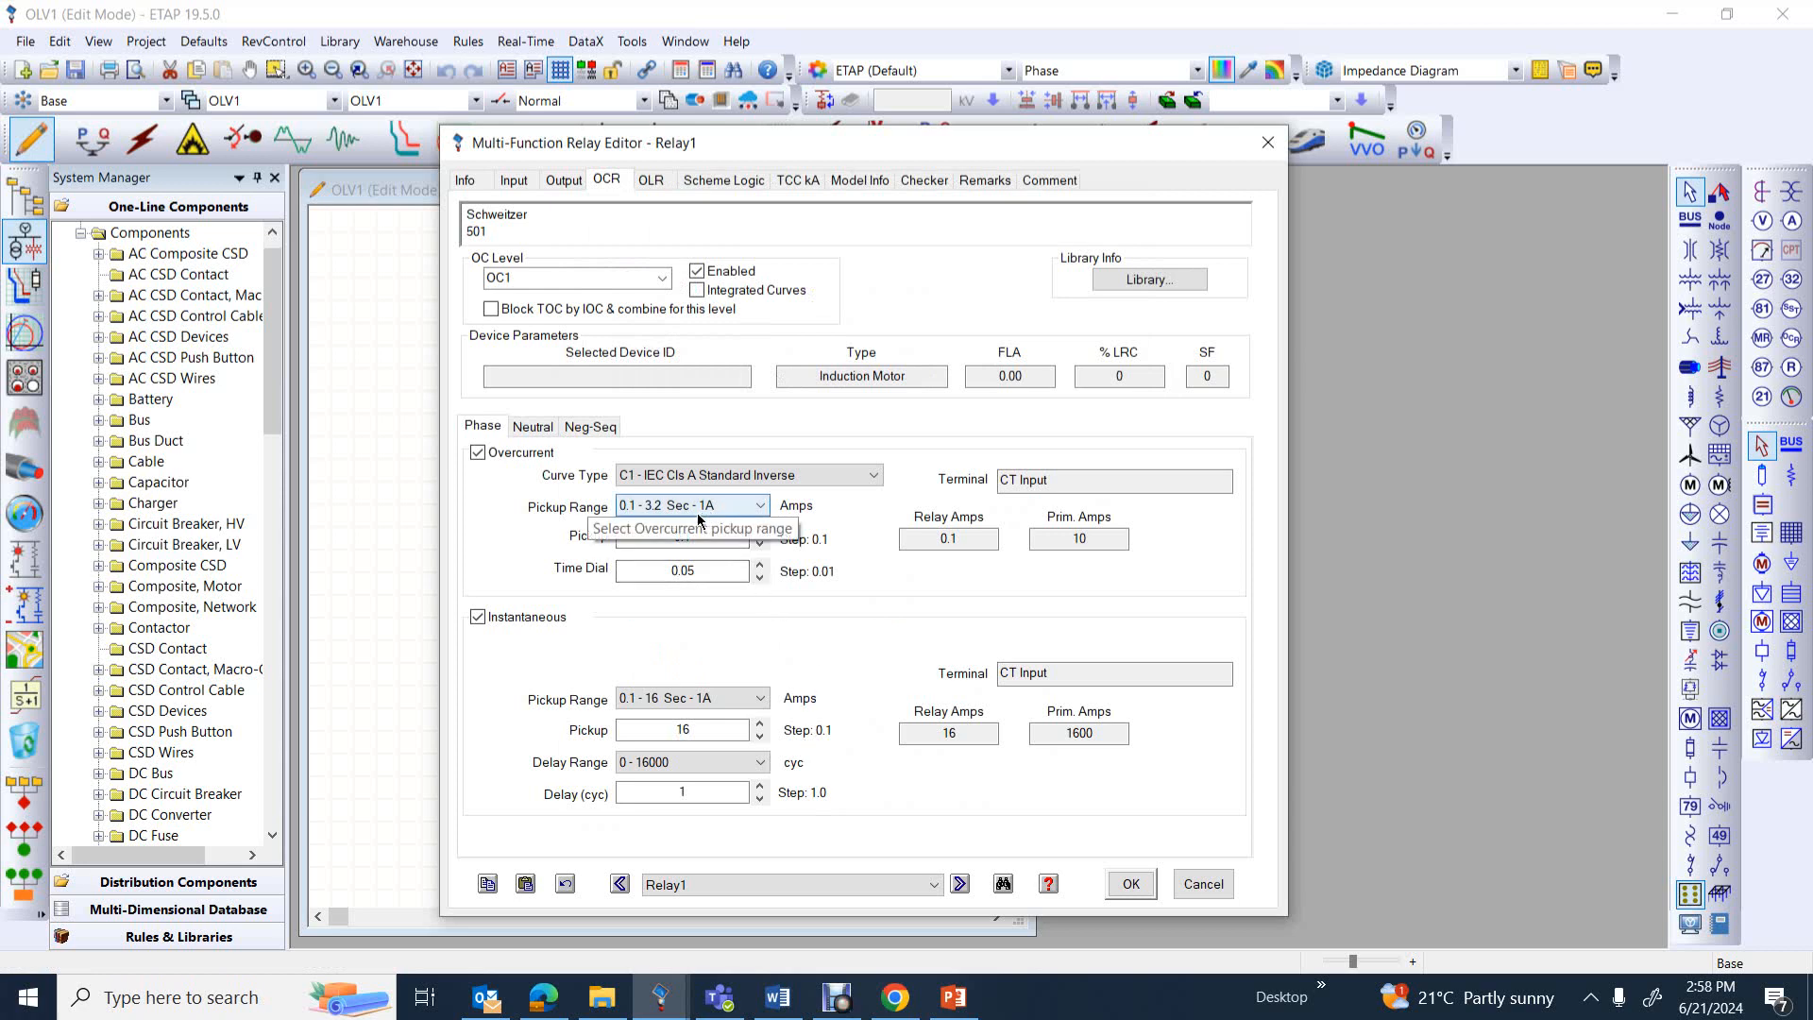
# Set the phase overcurrent pickup range to 0.5 - 16 Sec - 5A and the curve type to C2 - IEC Cls B Very Inverse
pyautogui.click(755, 515)
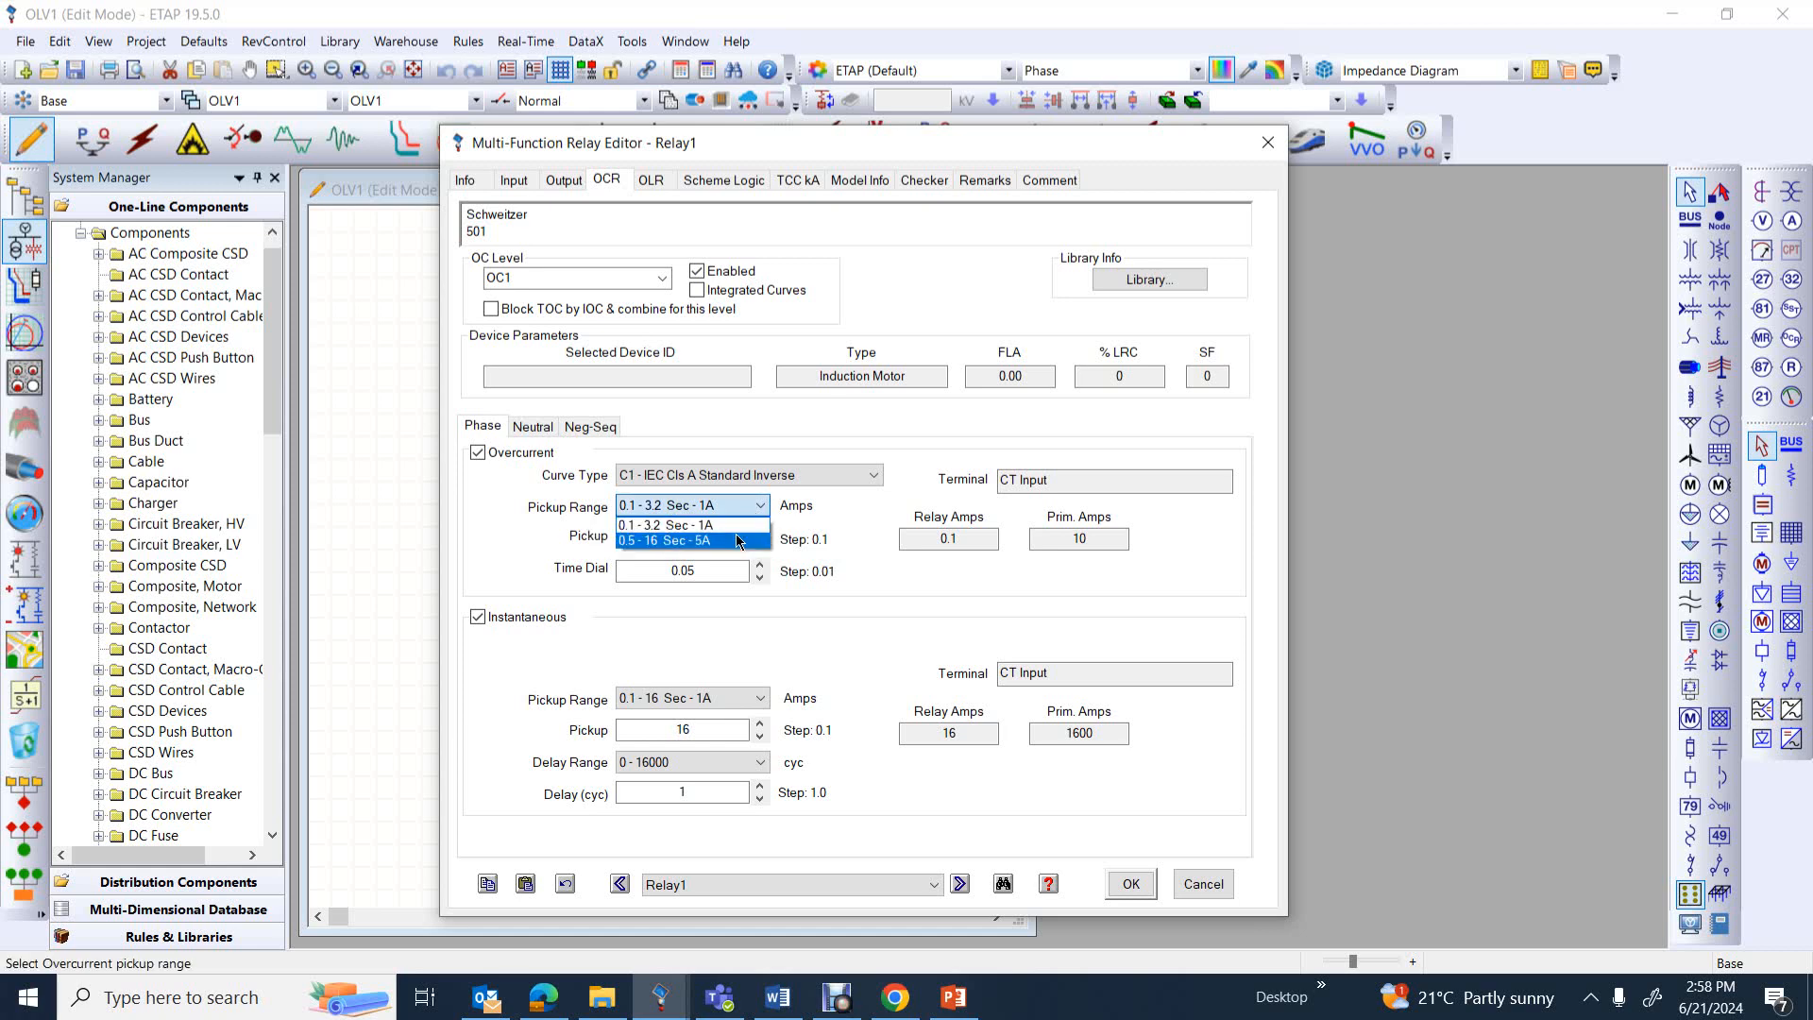
pyautogui.click(732, 541)
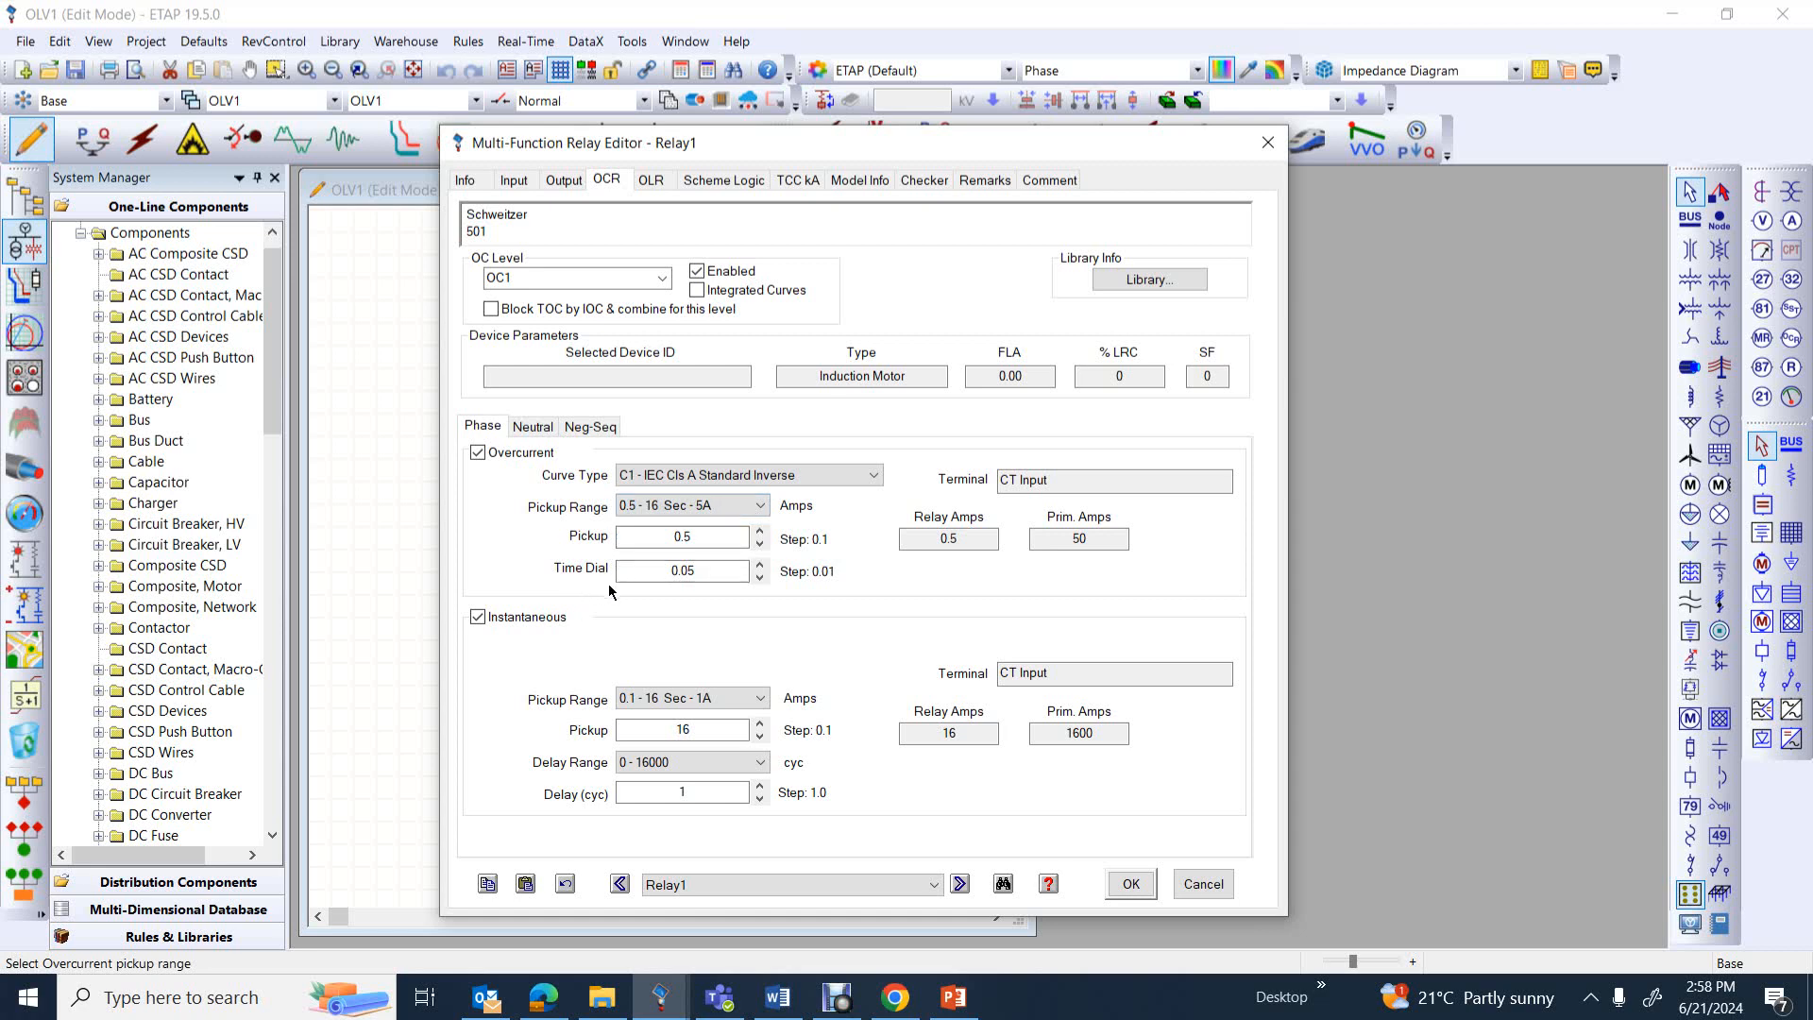
pyautogui.click(868, 477)
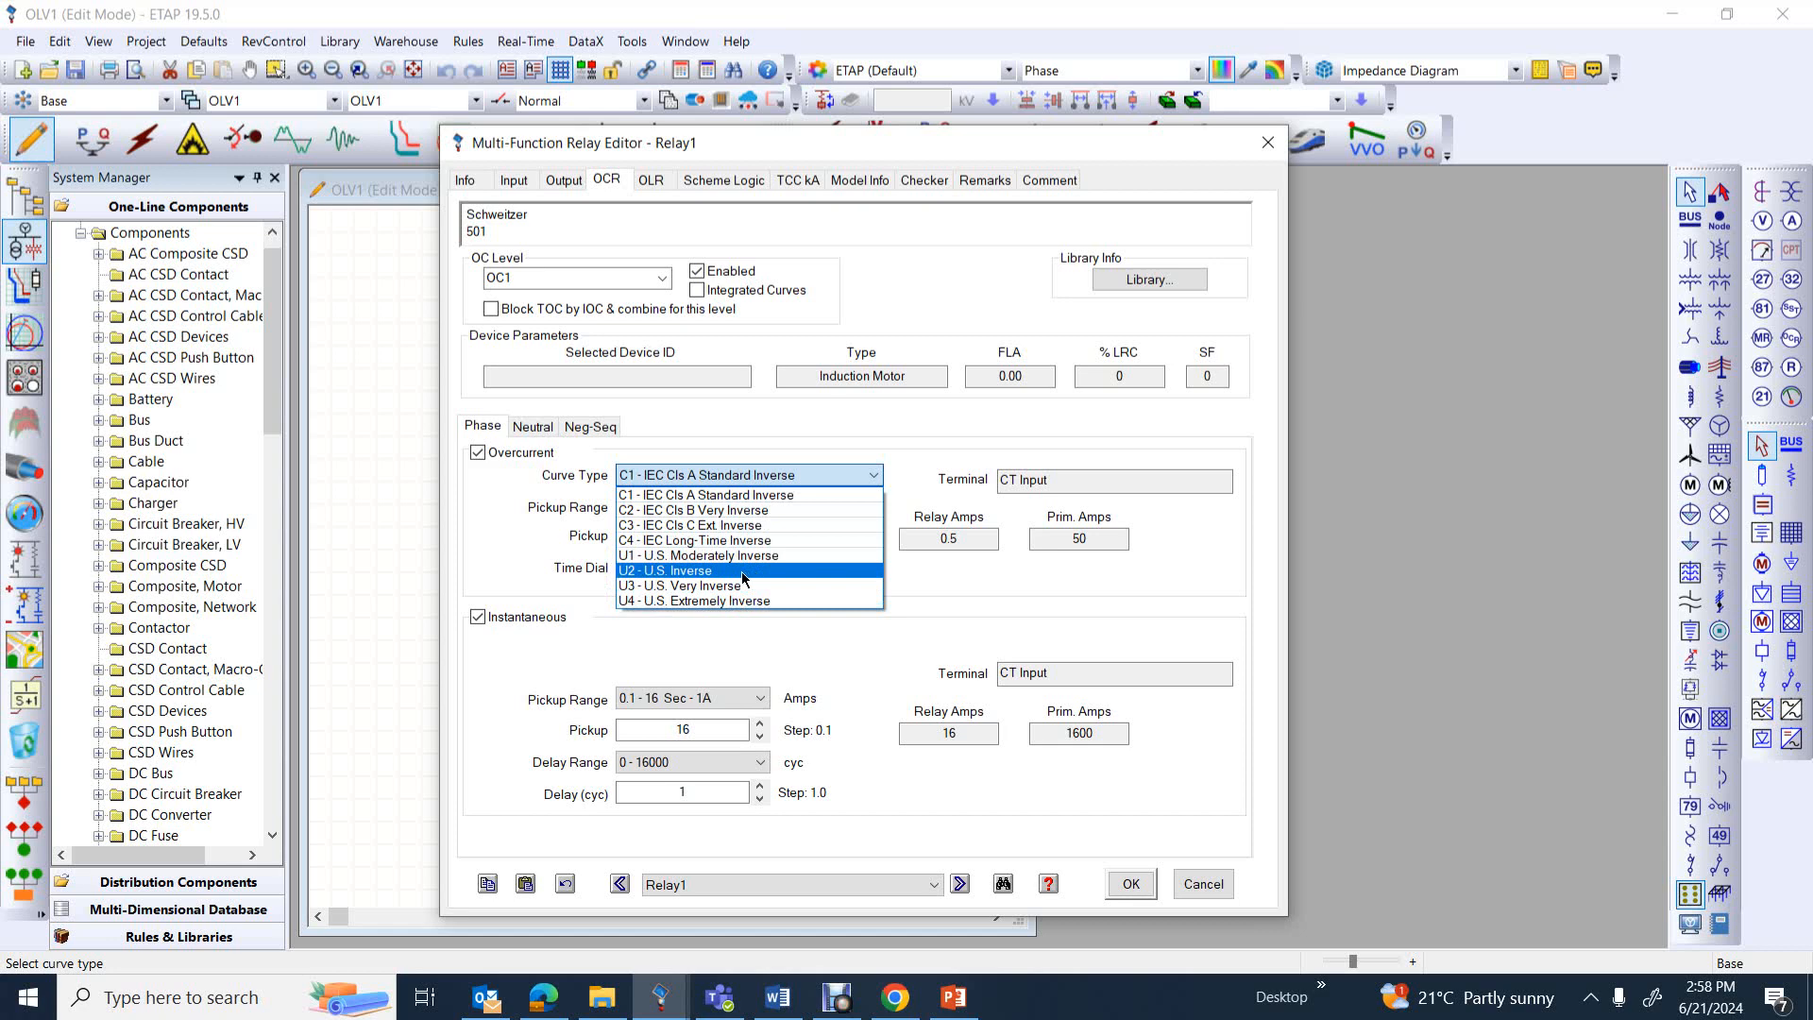
pyautogui.click(694, 510)
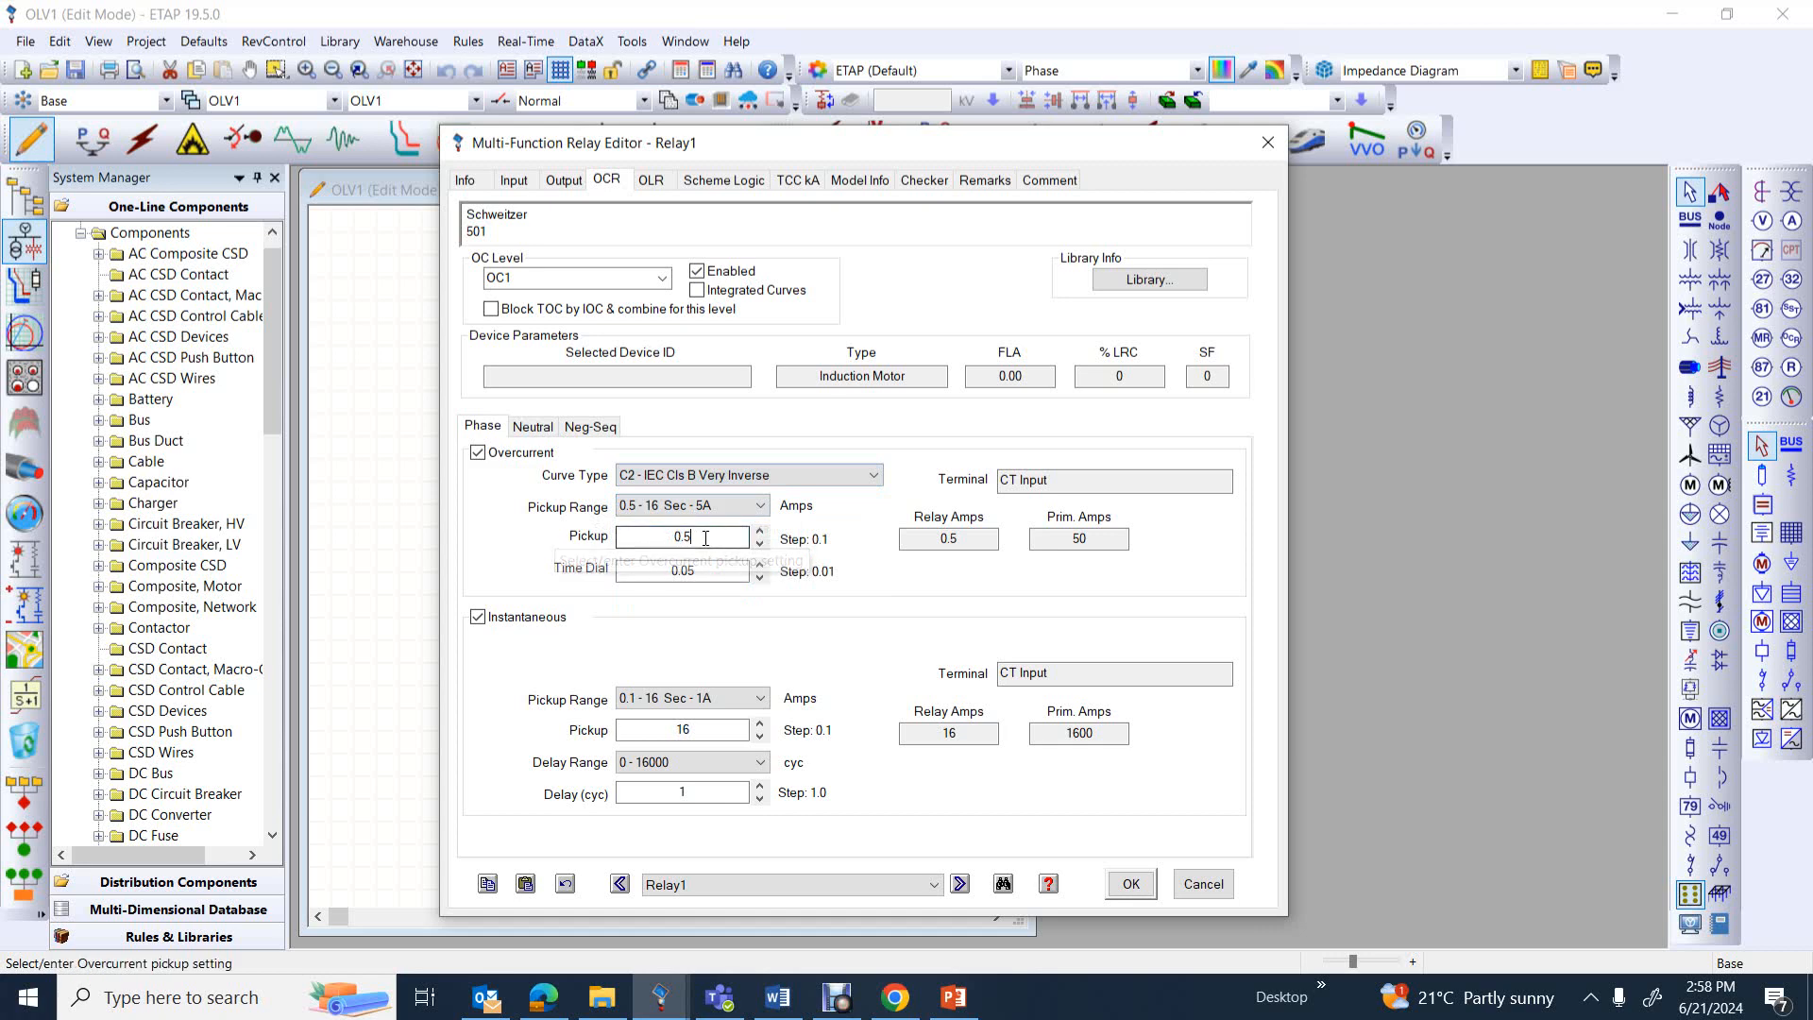
# Set the phase overcurrent pickup to 2 and the time dial to 0.1
pyautogui.doubleClick(676, 540)
pyautogui.write('2')
pyautogui.doubleClick(642, 568)
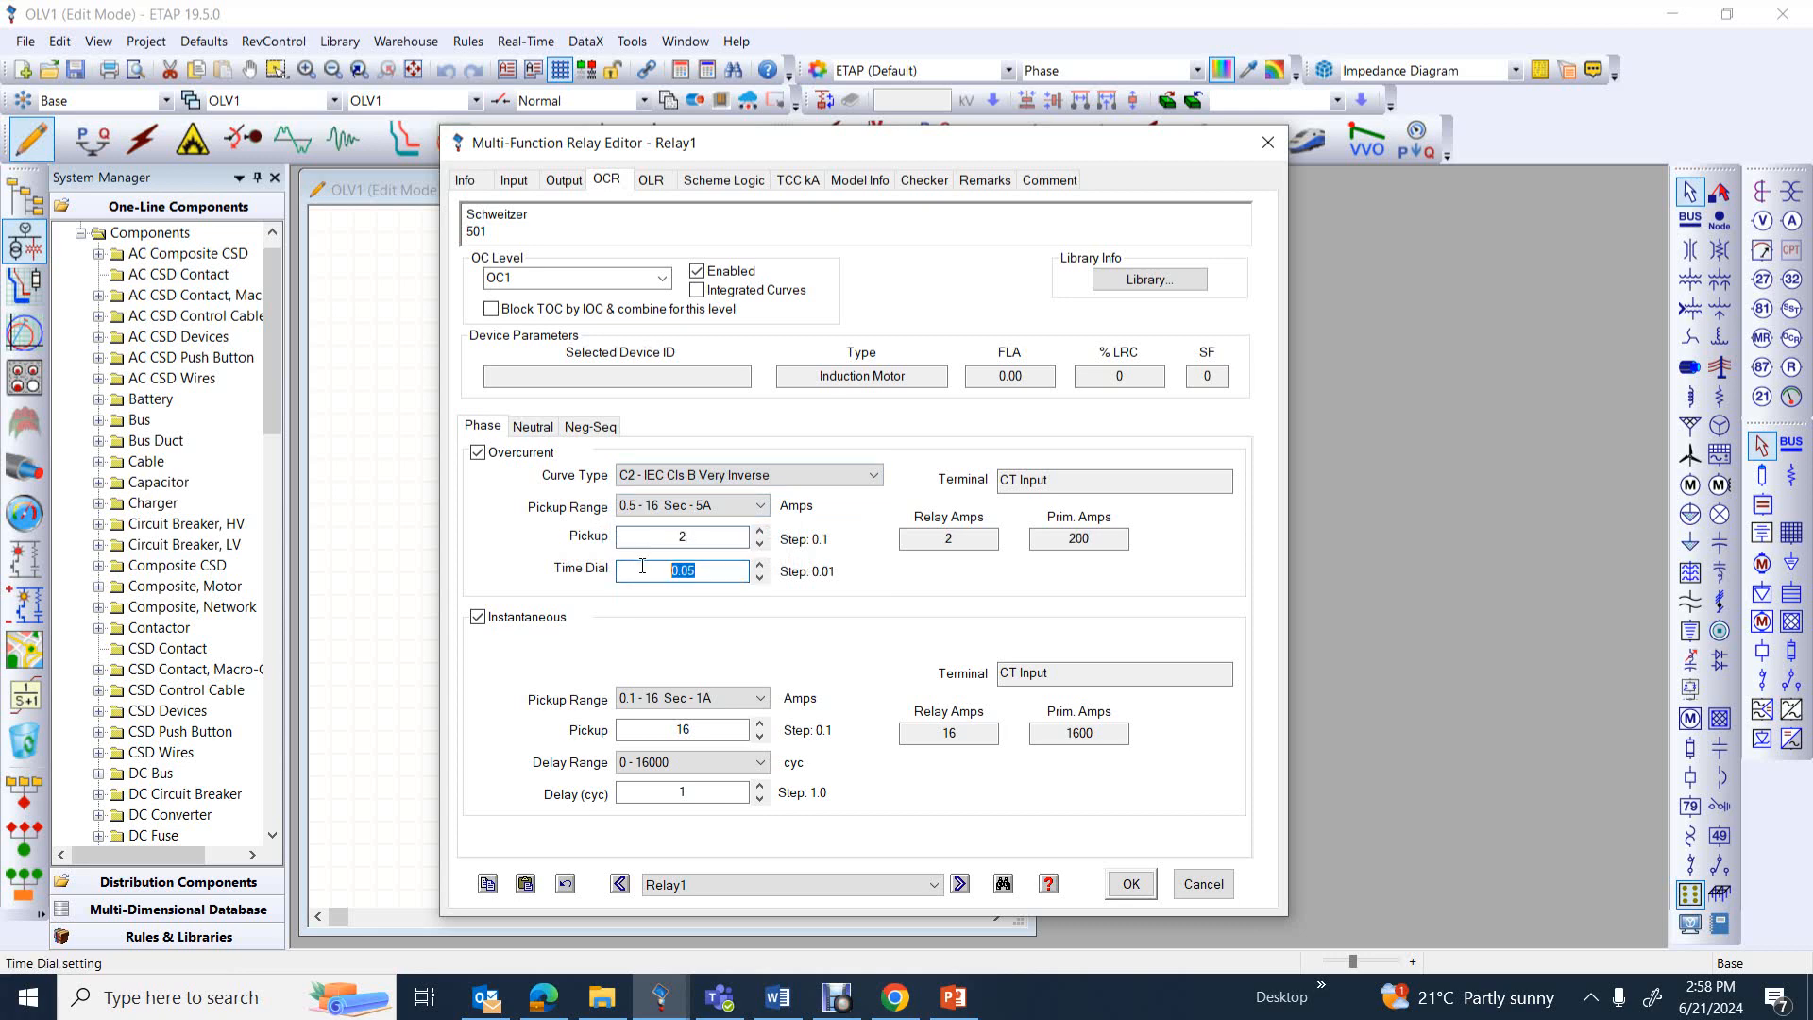
pyautogui.write('0.1')
# Set the phase instantaneous pickup to 10 and its delay to 0.2 cycles, and accept the relay settings
pyautogui.moveTo(721, 728); pyautogui.dragTo(648, 728)
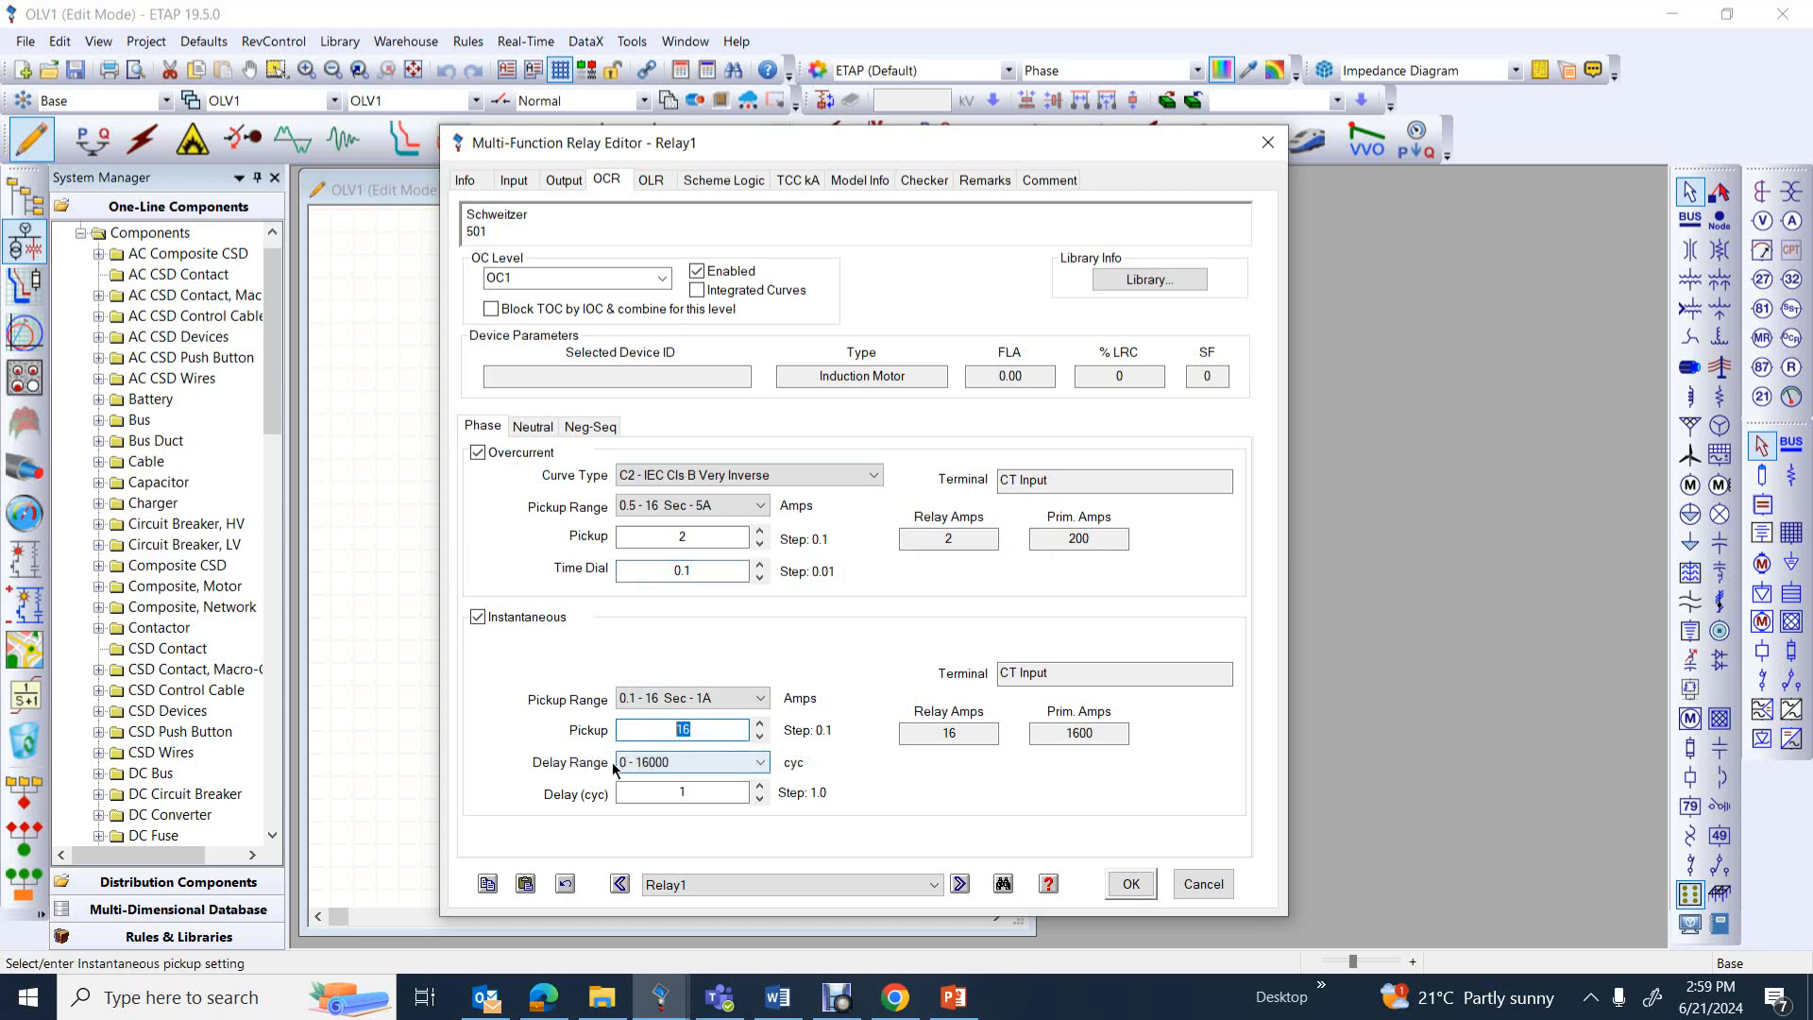
pyautogui.write('10')
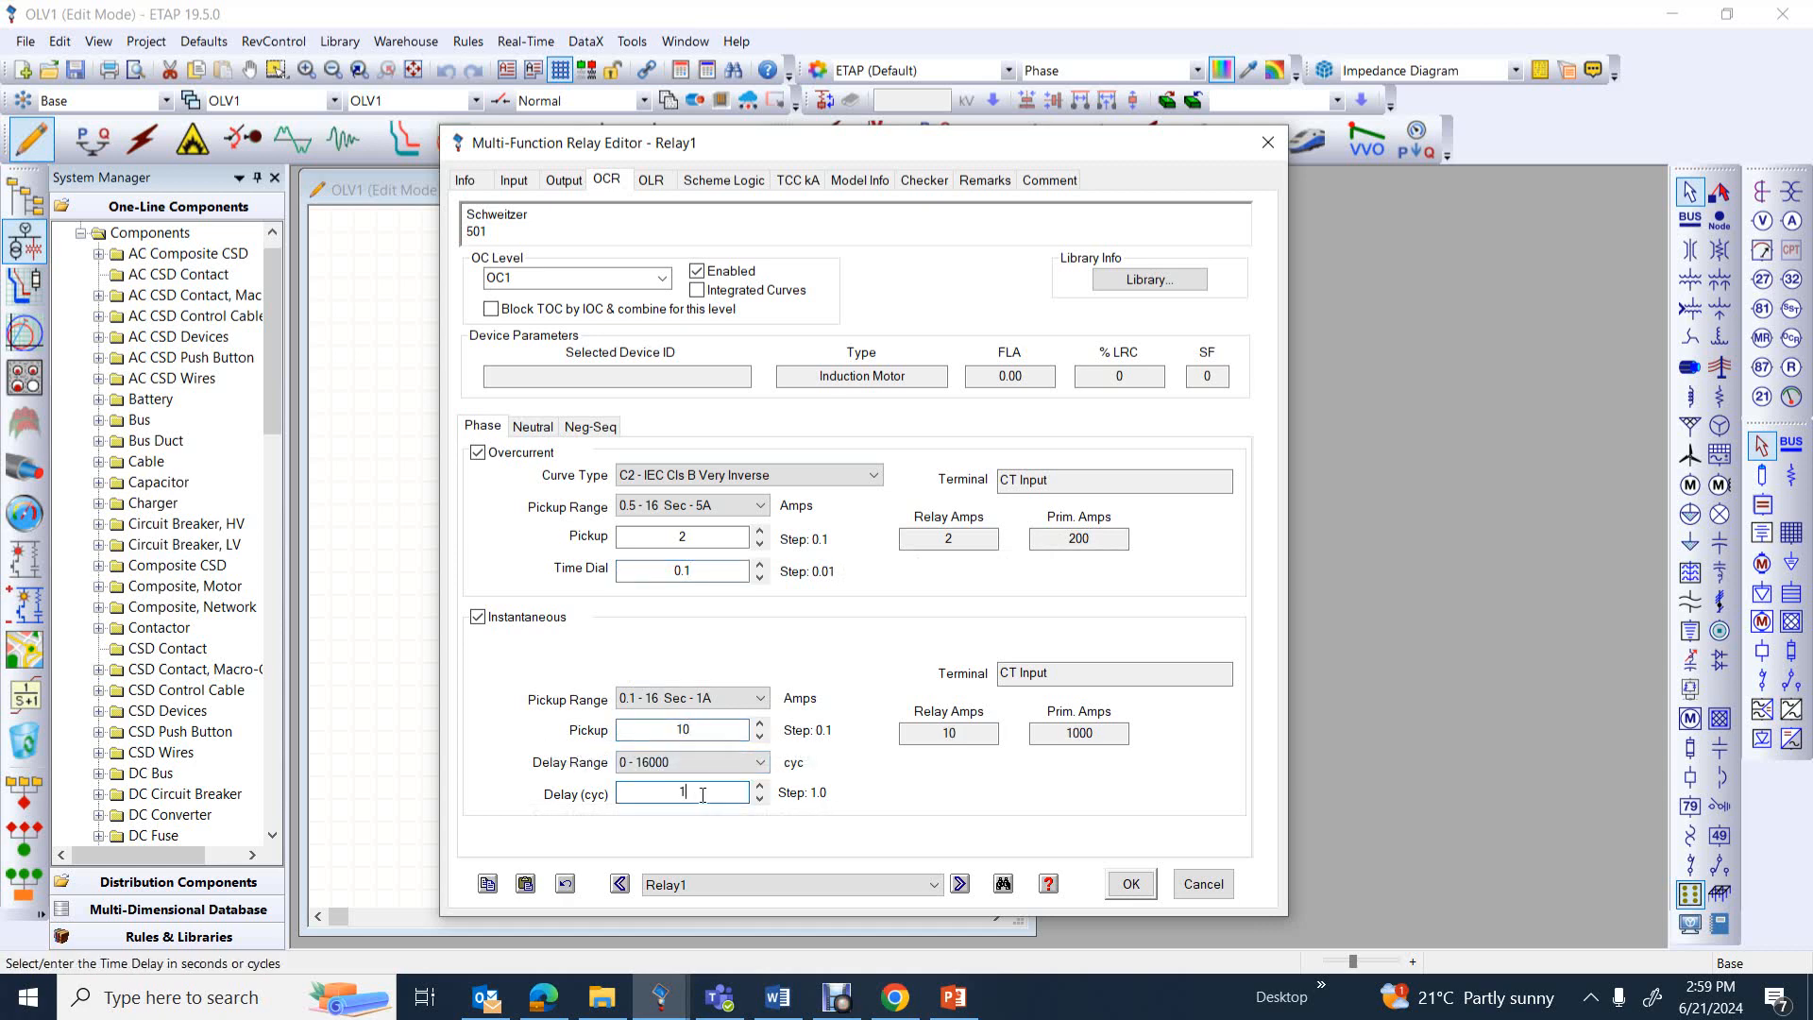
pyautogui.doubleClick(653, 789)
pyautogui.write('0.2')
pyautogui.click(1129, 884)
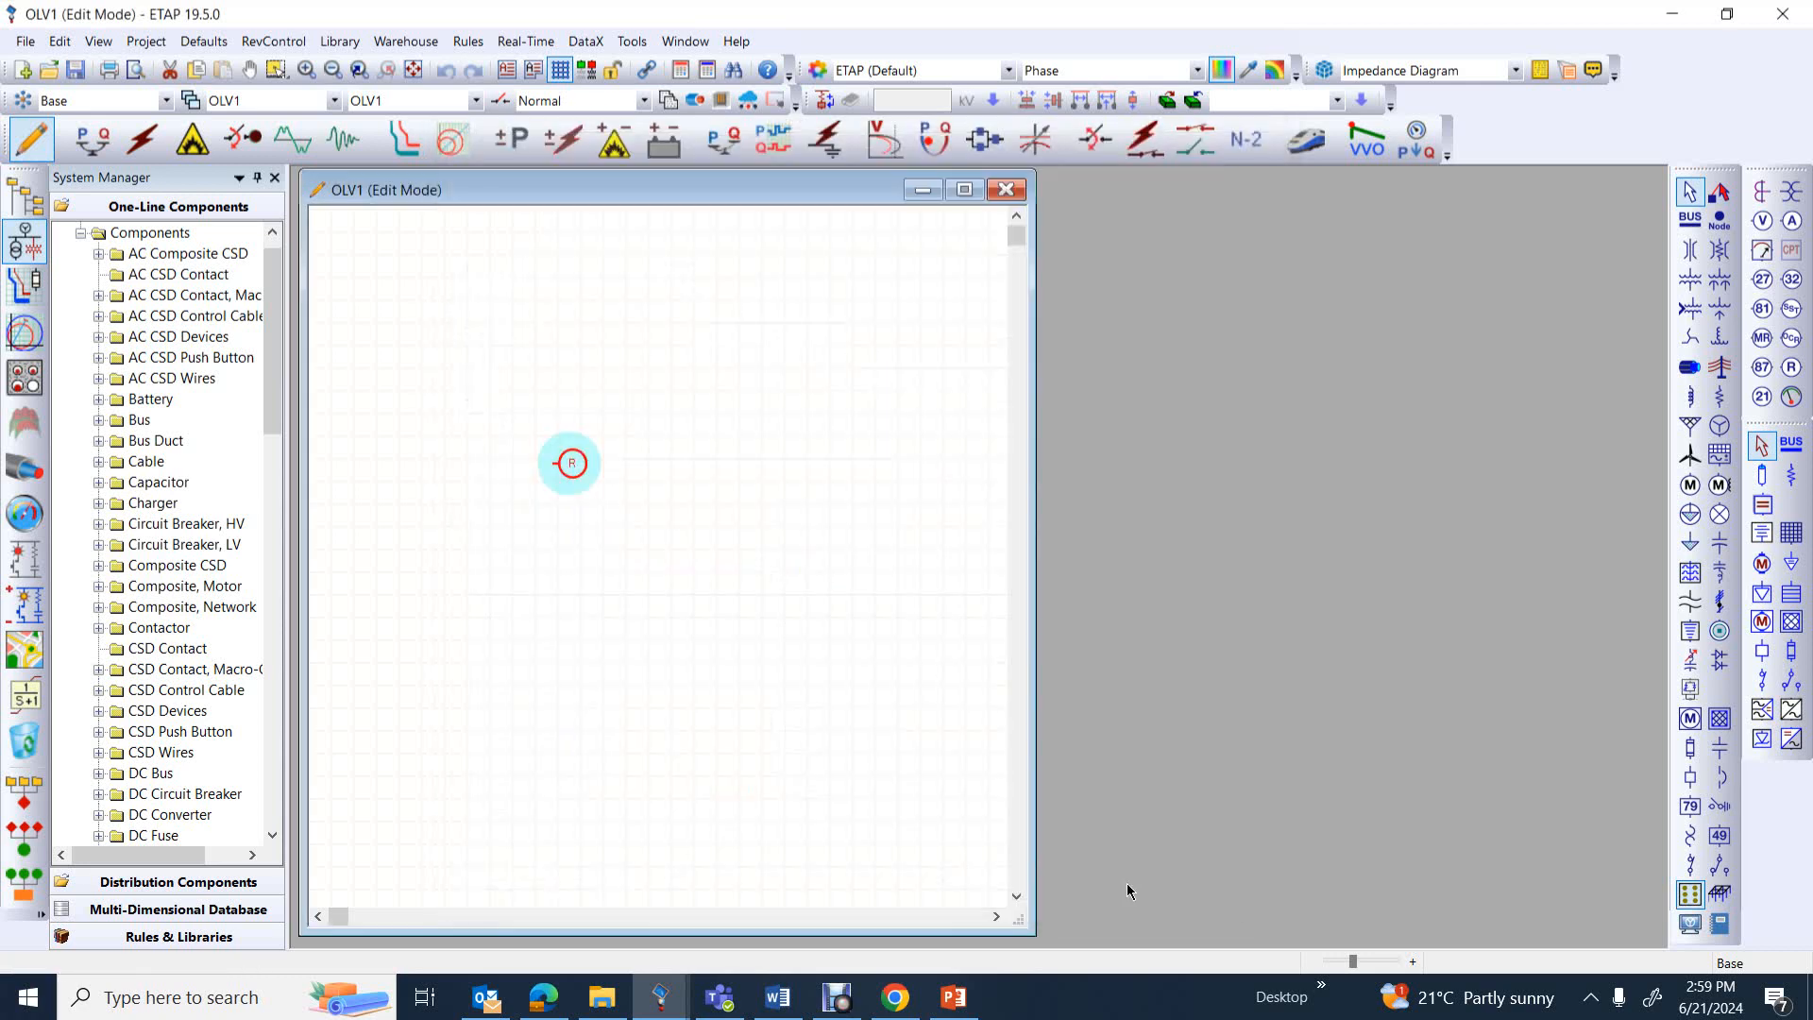
pyautogui.click(721, 563)
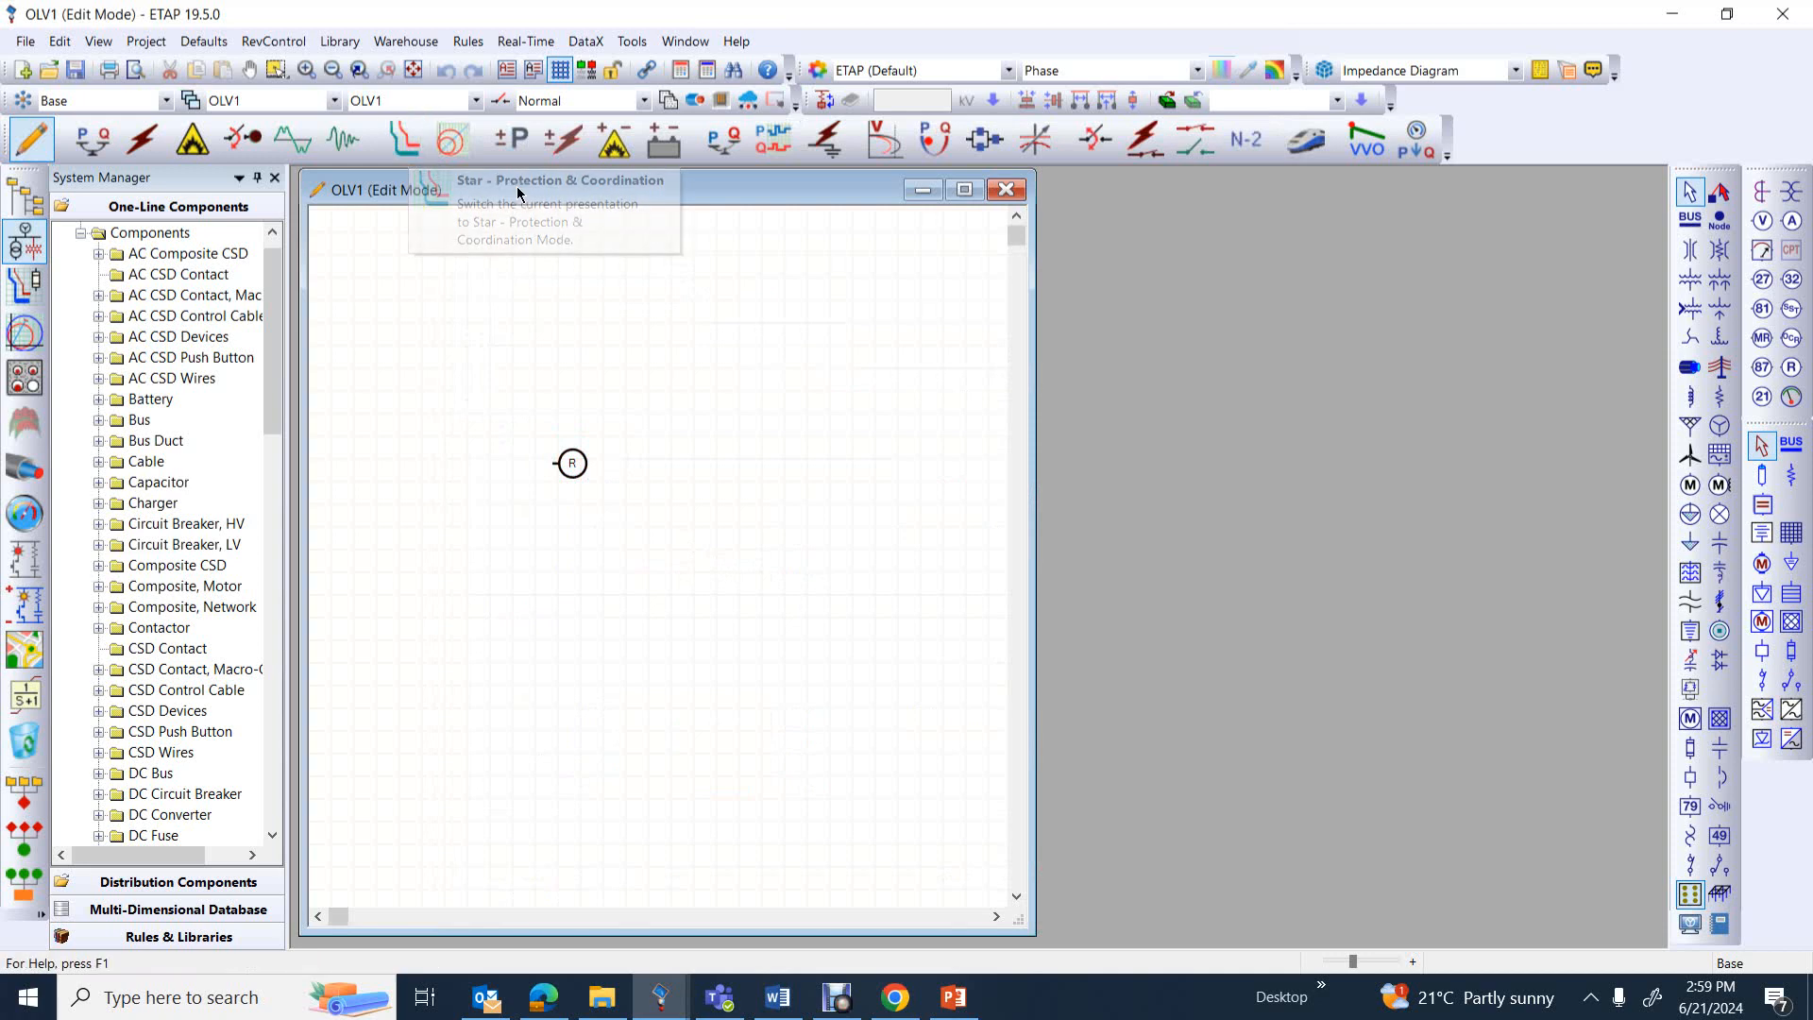
# Switch to Star - Protection & Coordination mode and plot the relay's time-current curves in a Star view
pyautogui.click(411, 145)
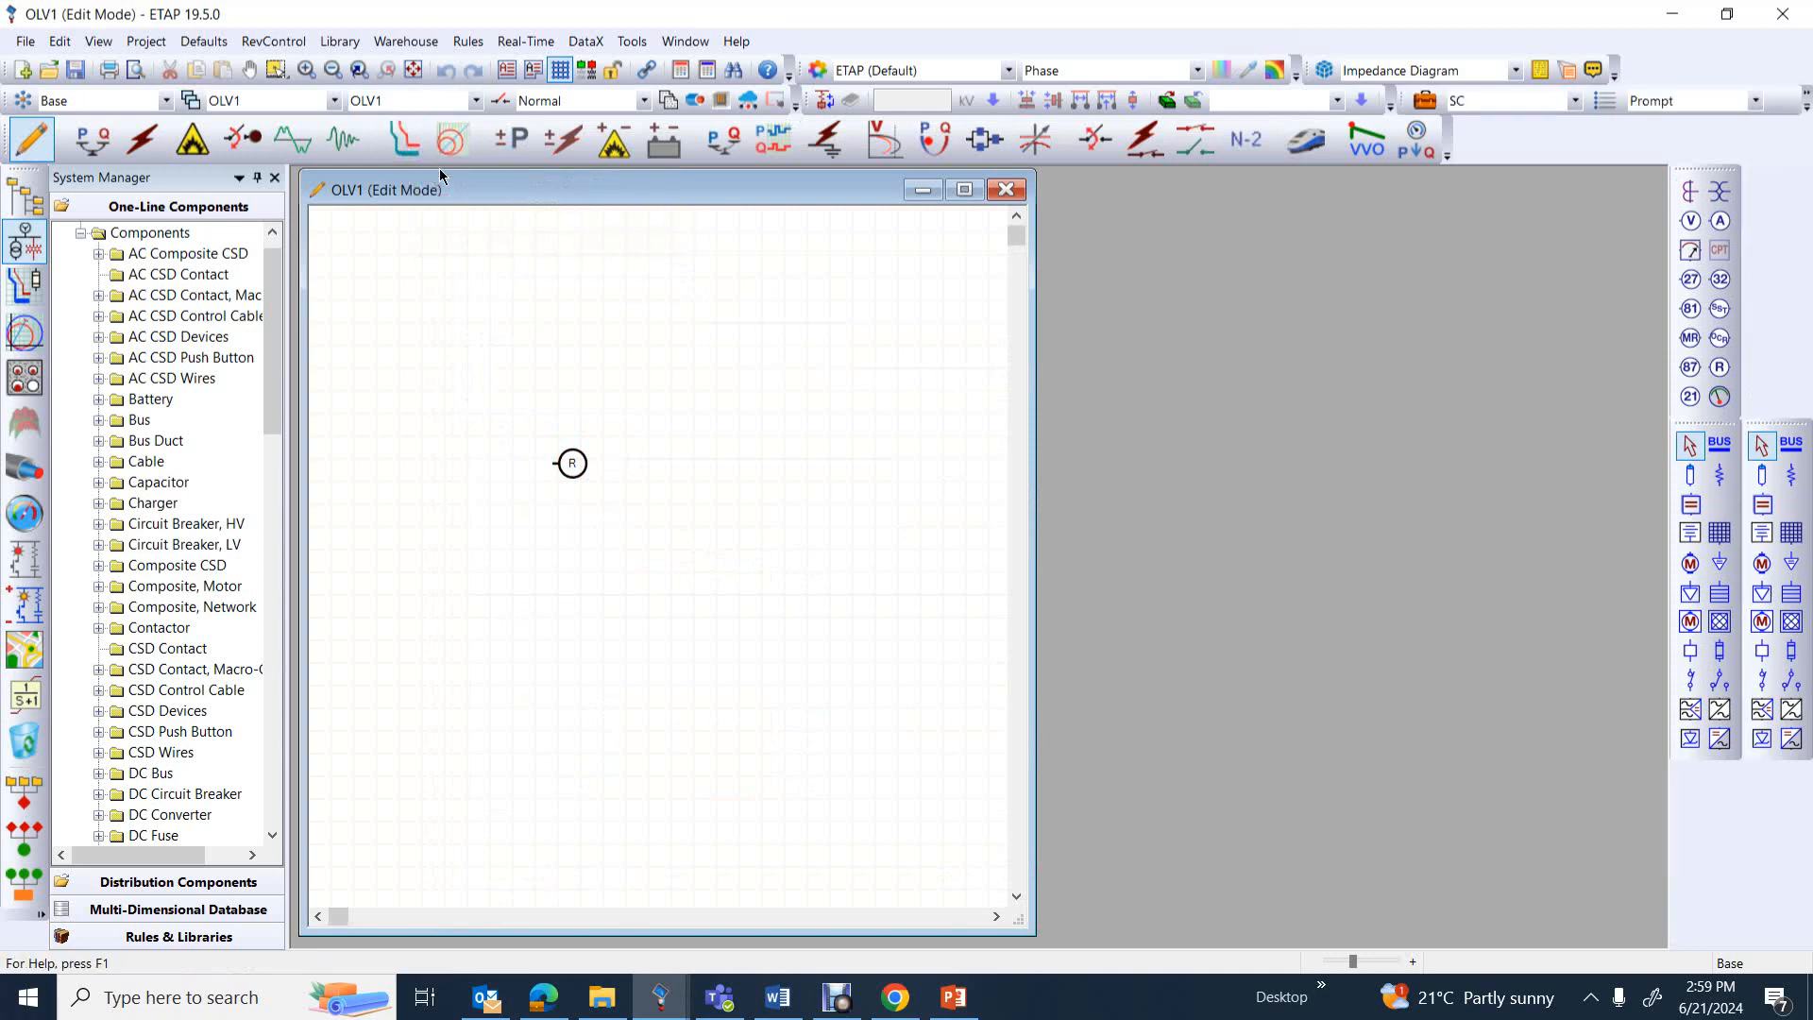
pyautogui.click(573, 465)
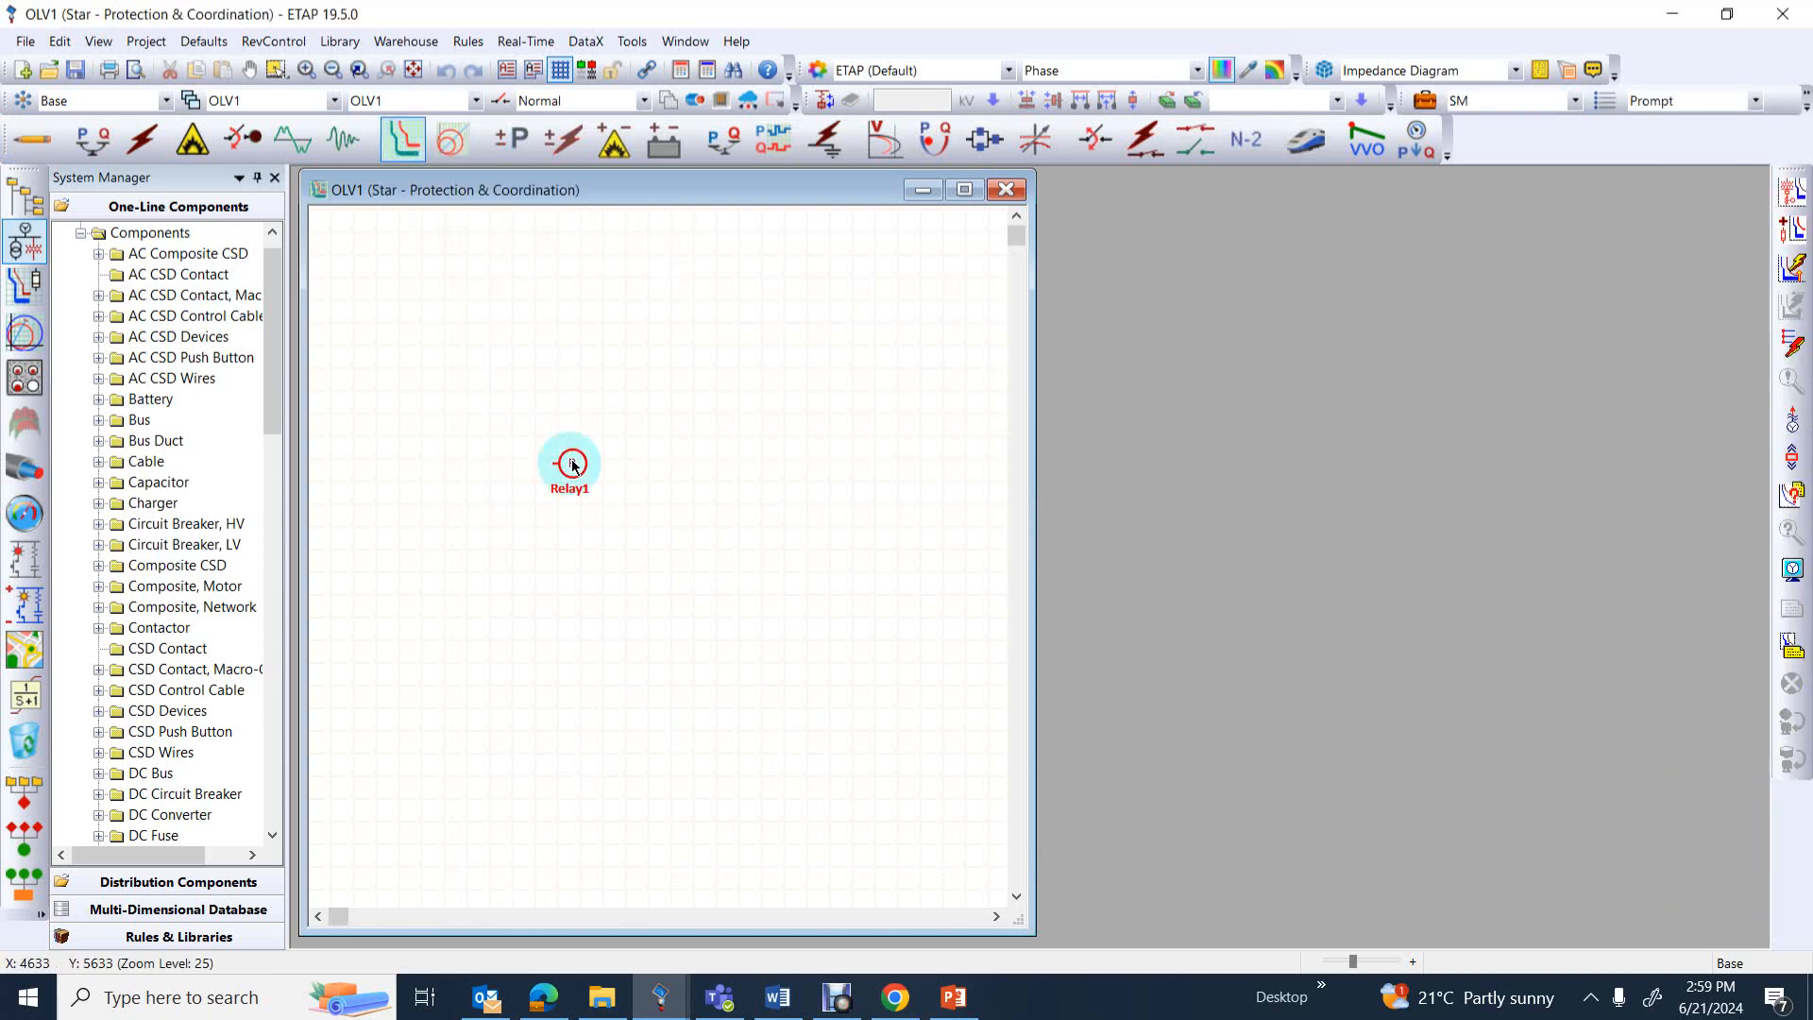
pyautogui.click(1799, 190)
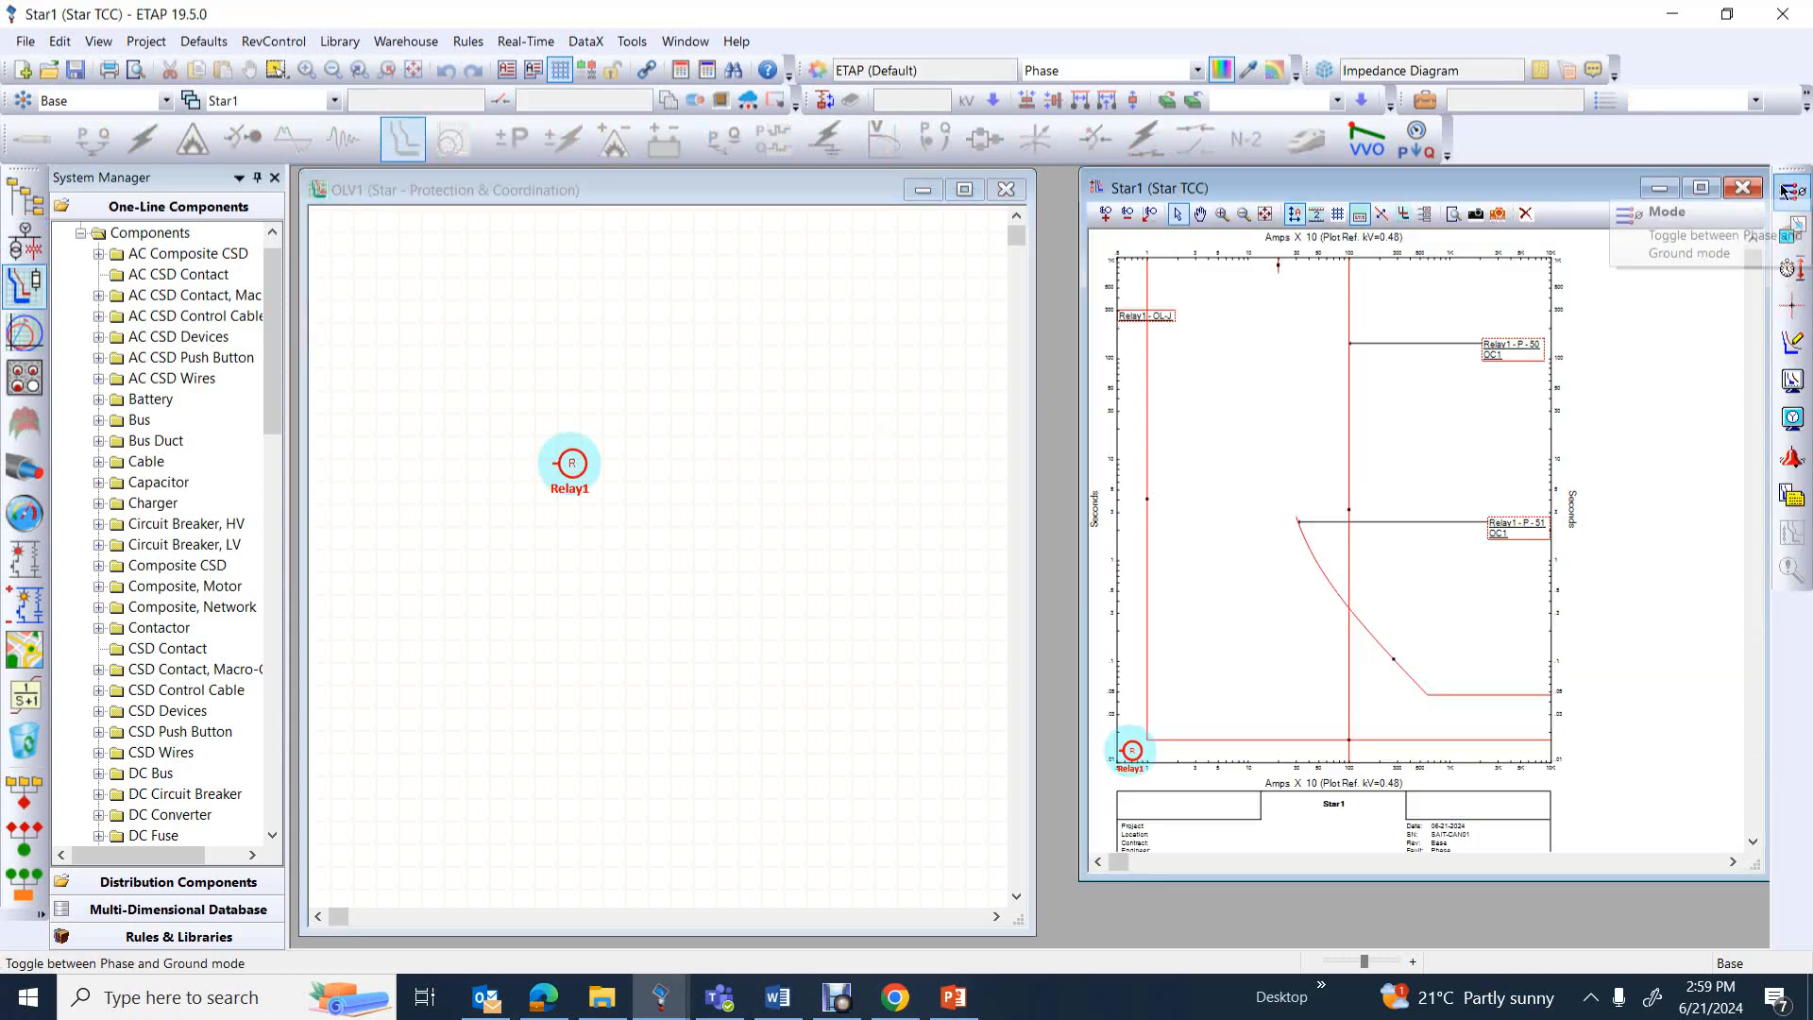
pyautogui.moveTo(1582, 192); pyautogui.dragTo(1563, 201)
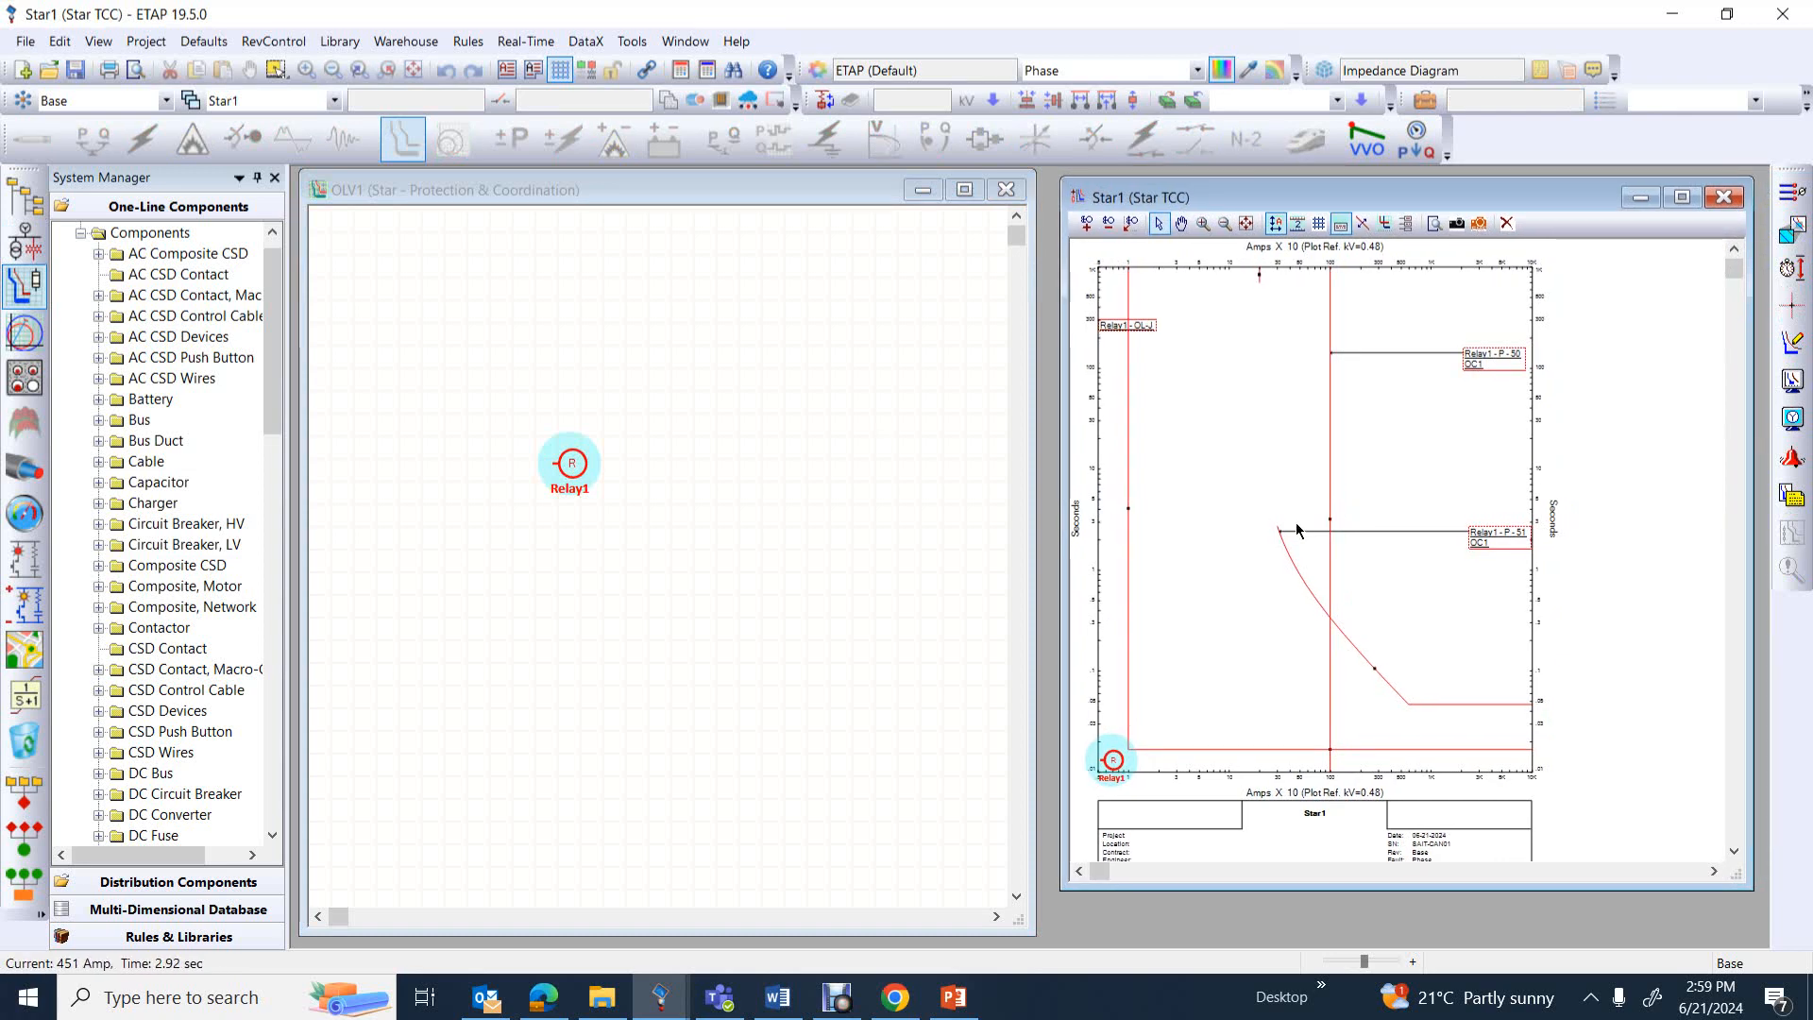
# Examine the relay's instantaneous (50), overcurrent (51) and overload curves and their settings on the Star plot
pyautogui.click(1487, 353)
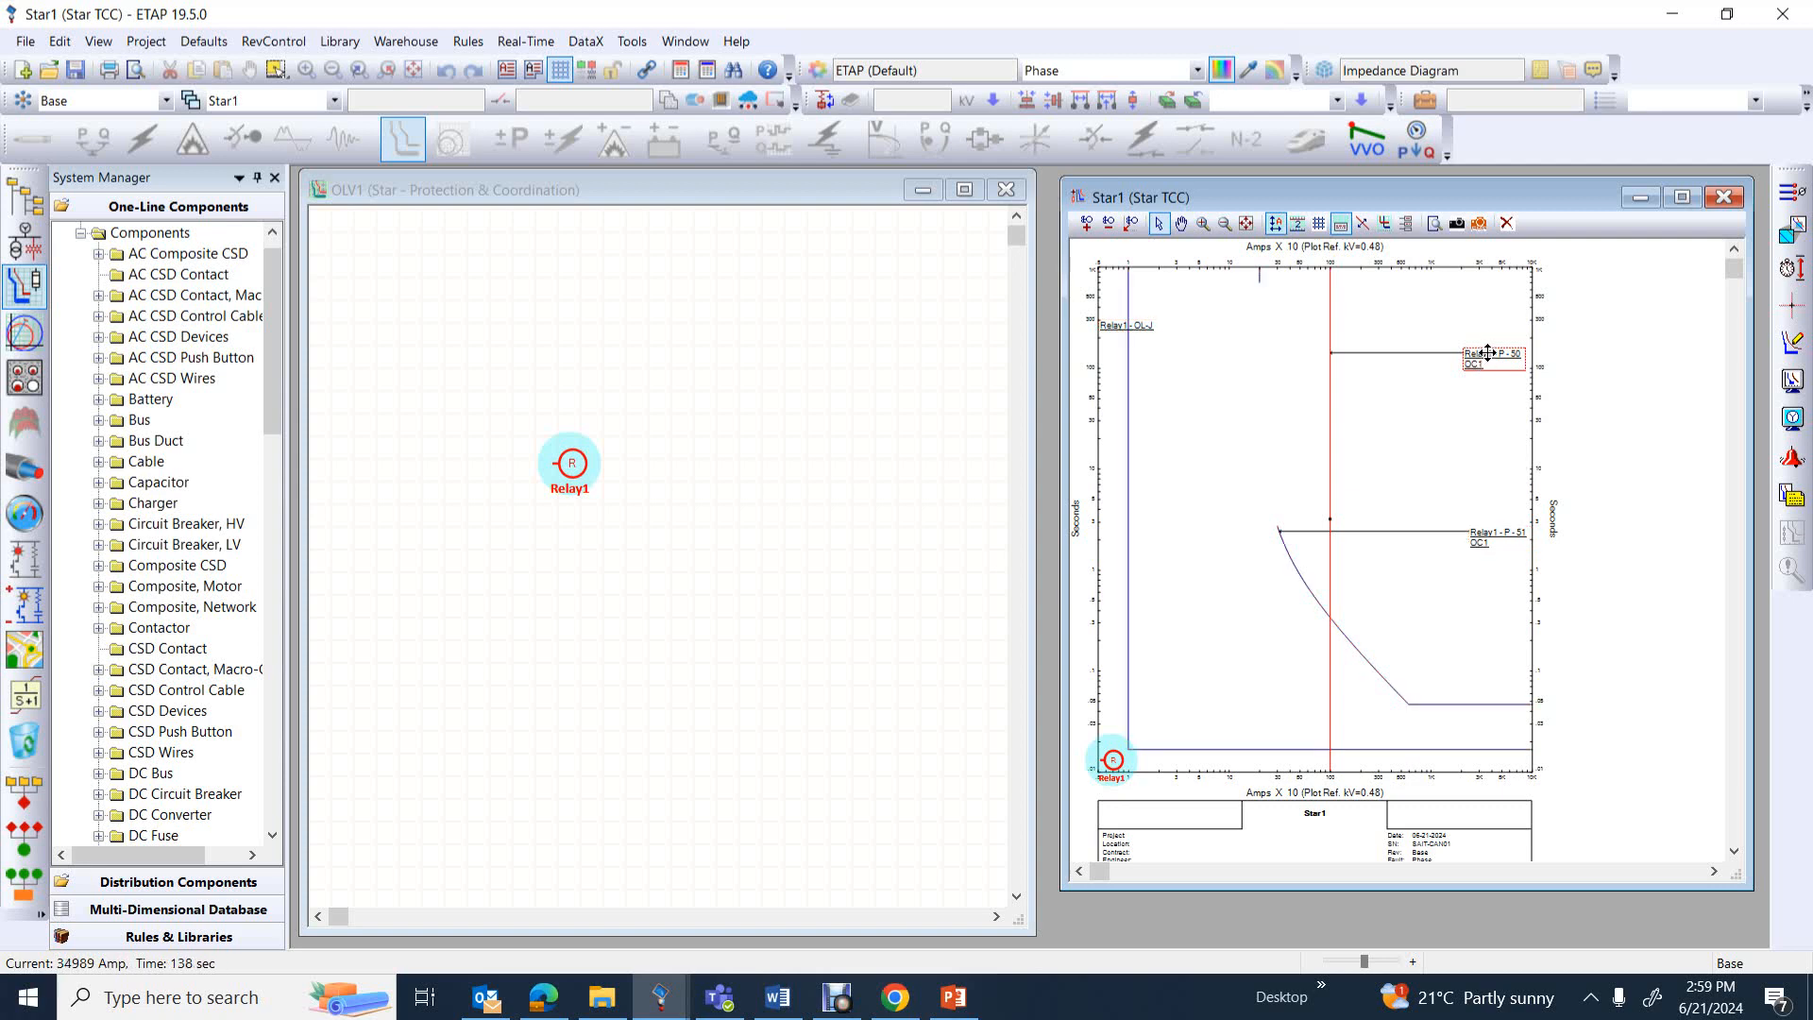
pyautogui.moveTo(1491, 357)
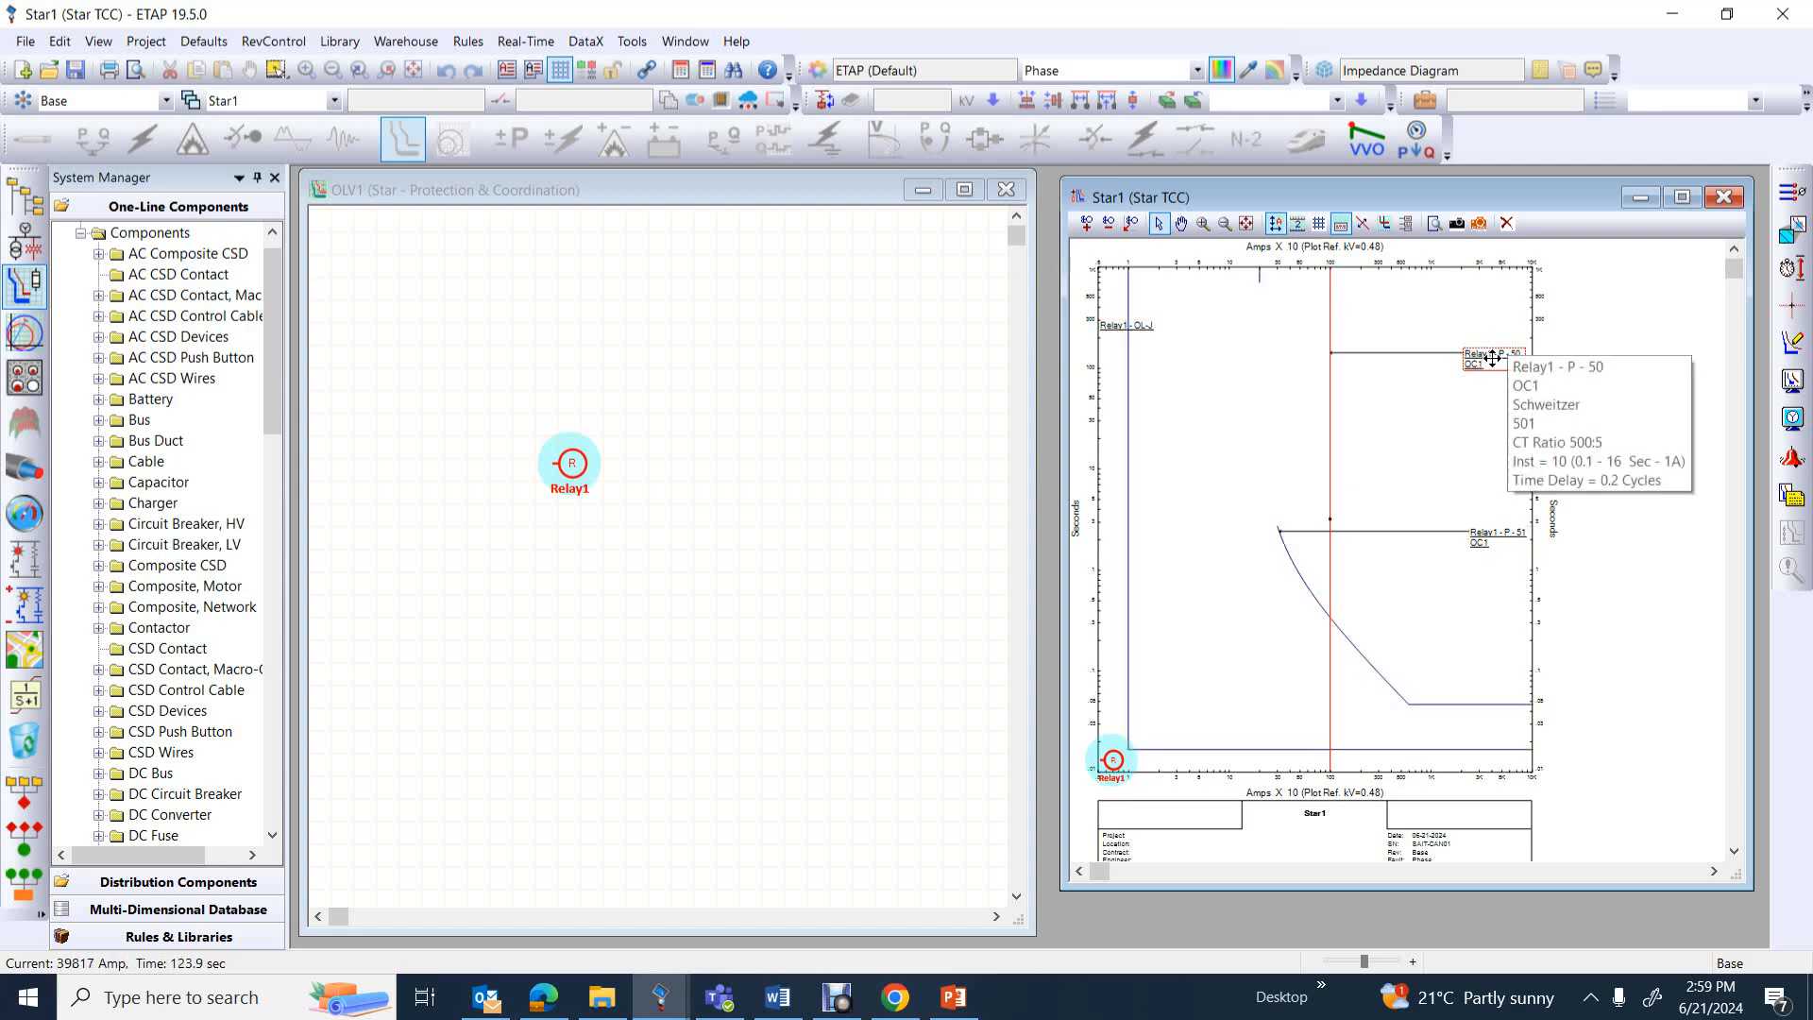
pyautogui.click(1493, 535)
pyautogui.moveTo(1489, 535)
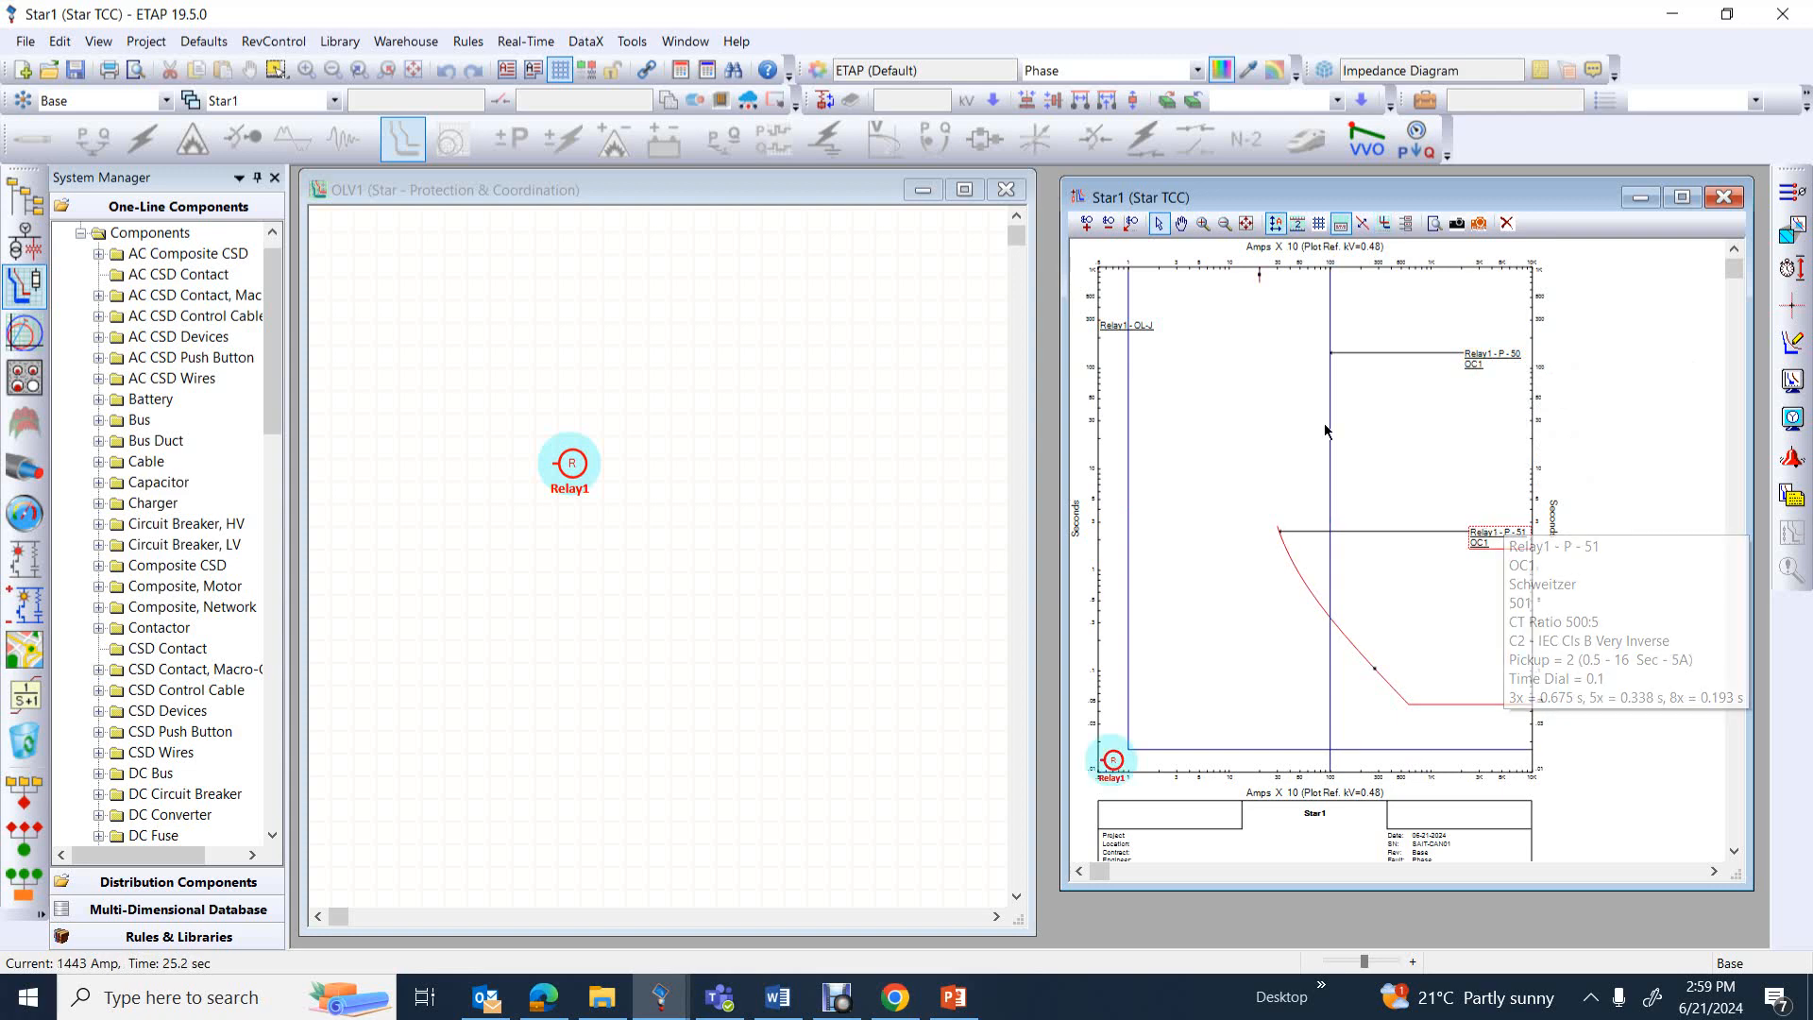
pyautogui.click(1145, 328)
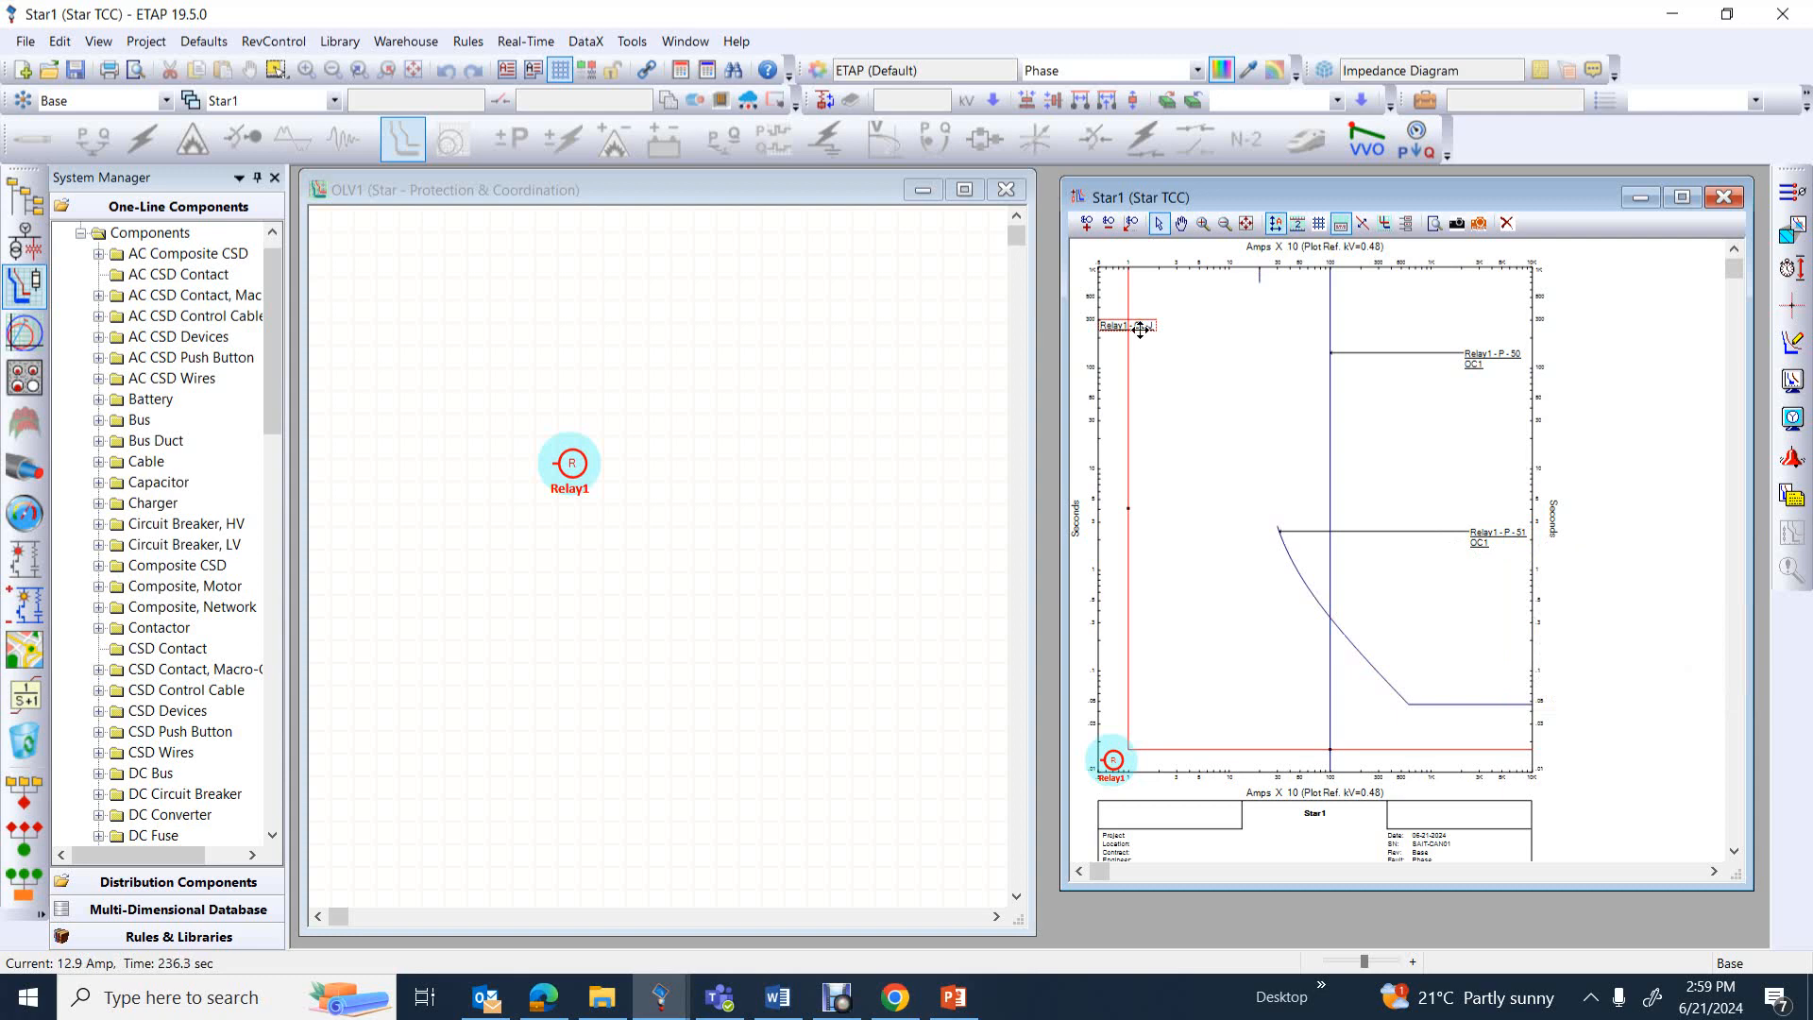
# Disable Relay1's Thermal, Acceleration and Jam overload functions and accept the relay settings
pyautogui.doubleClick(1114, 760)
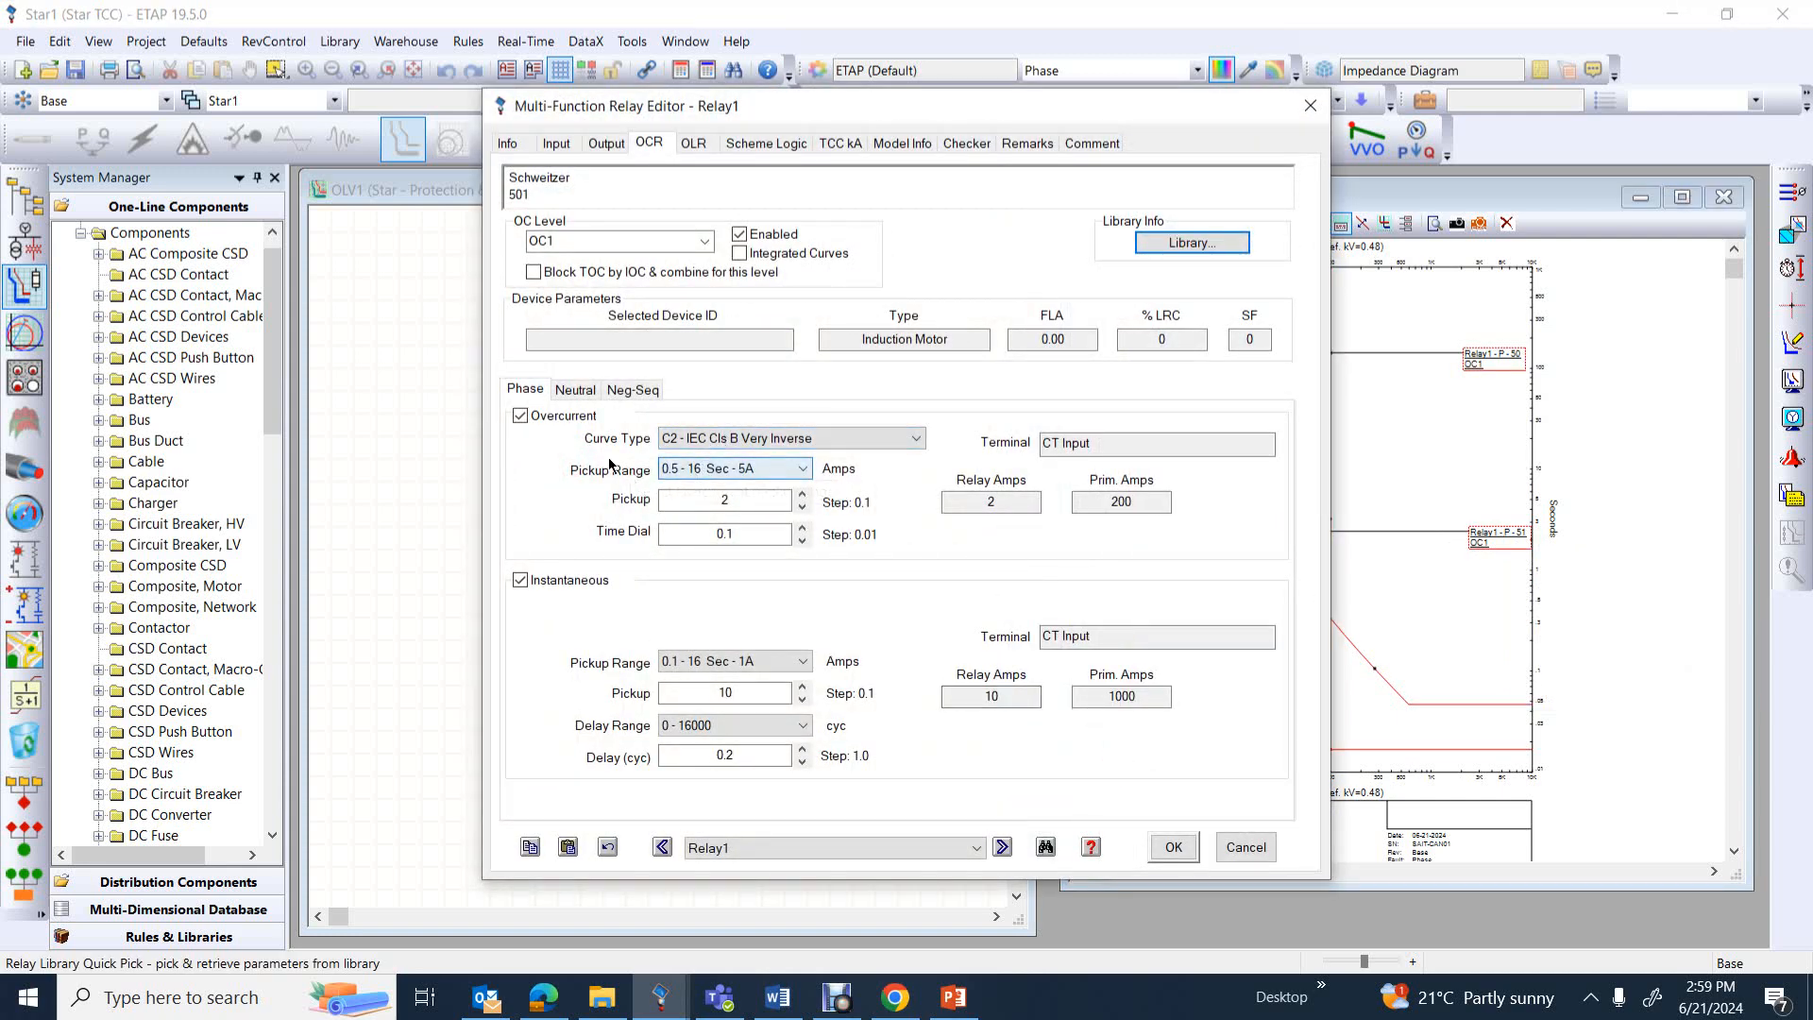
pyautogui.click(695, 144)
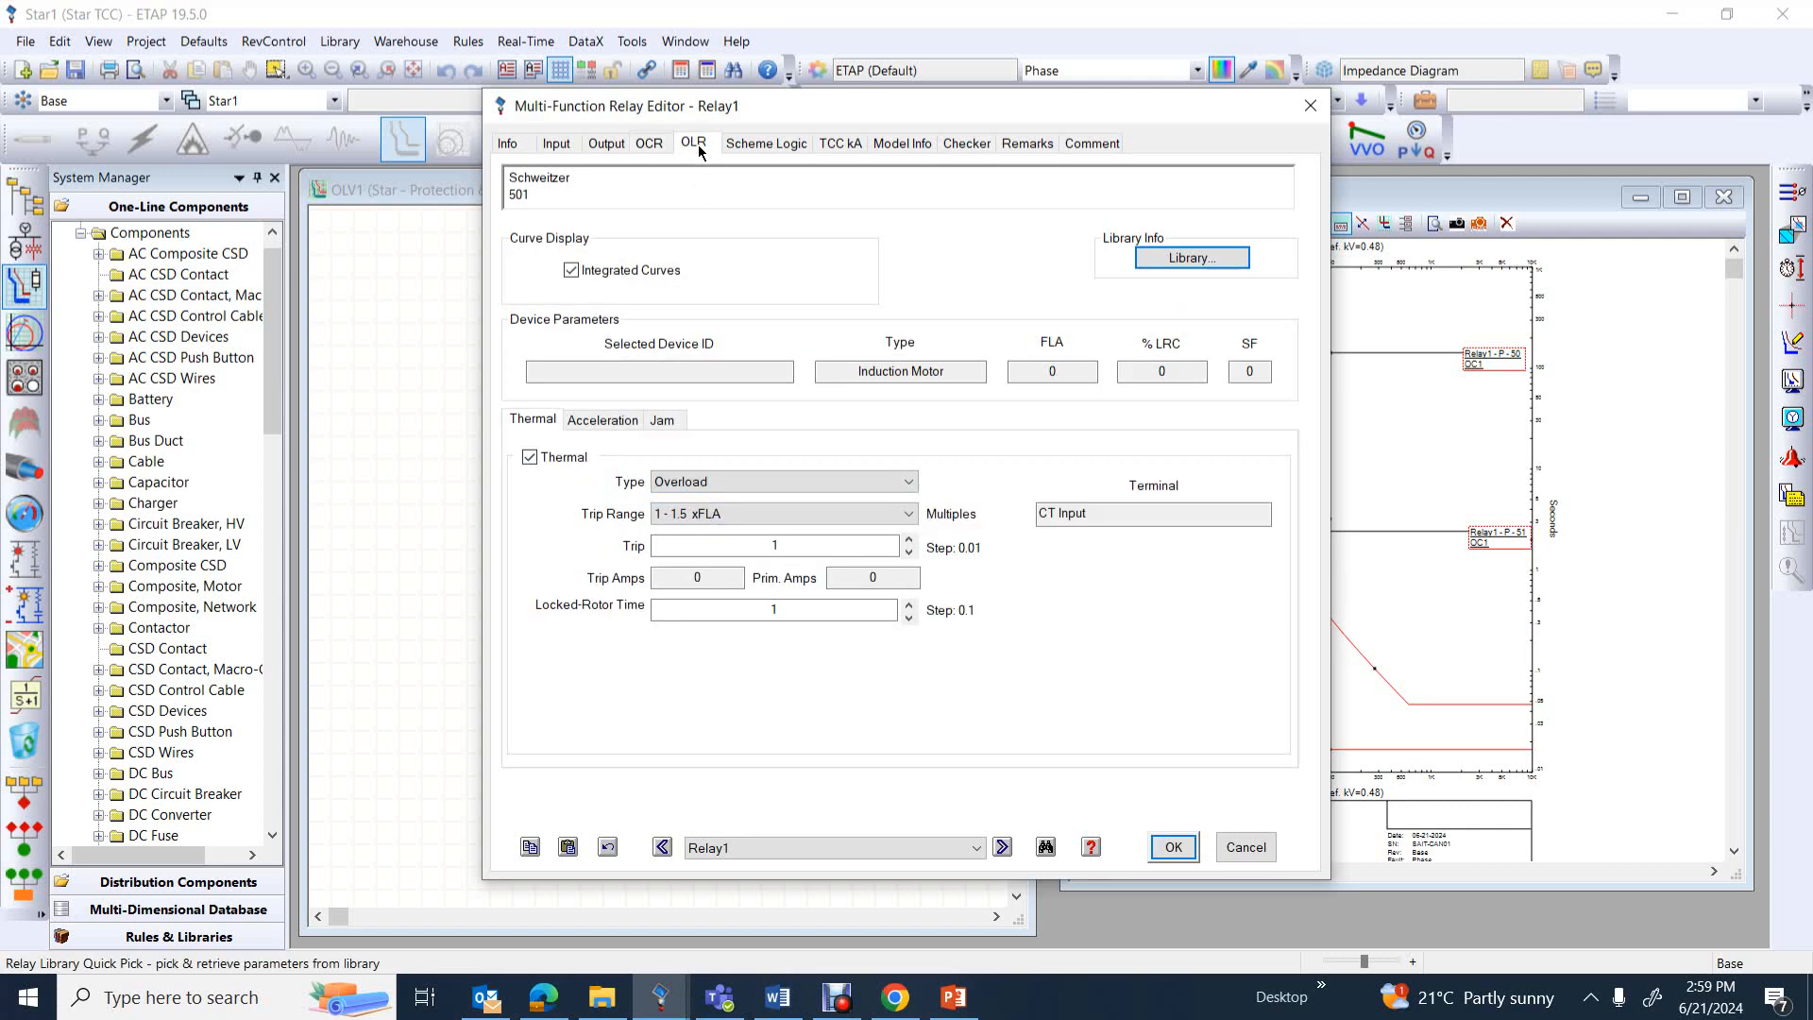
pyautogui.click(530, 458)
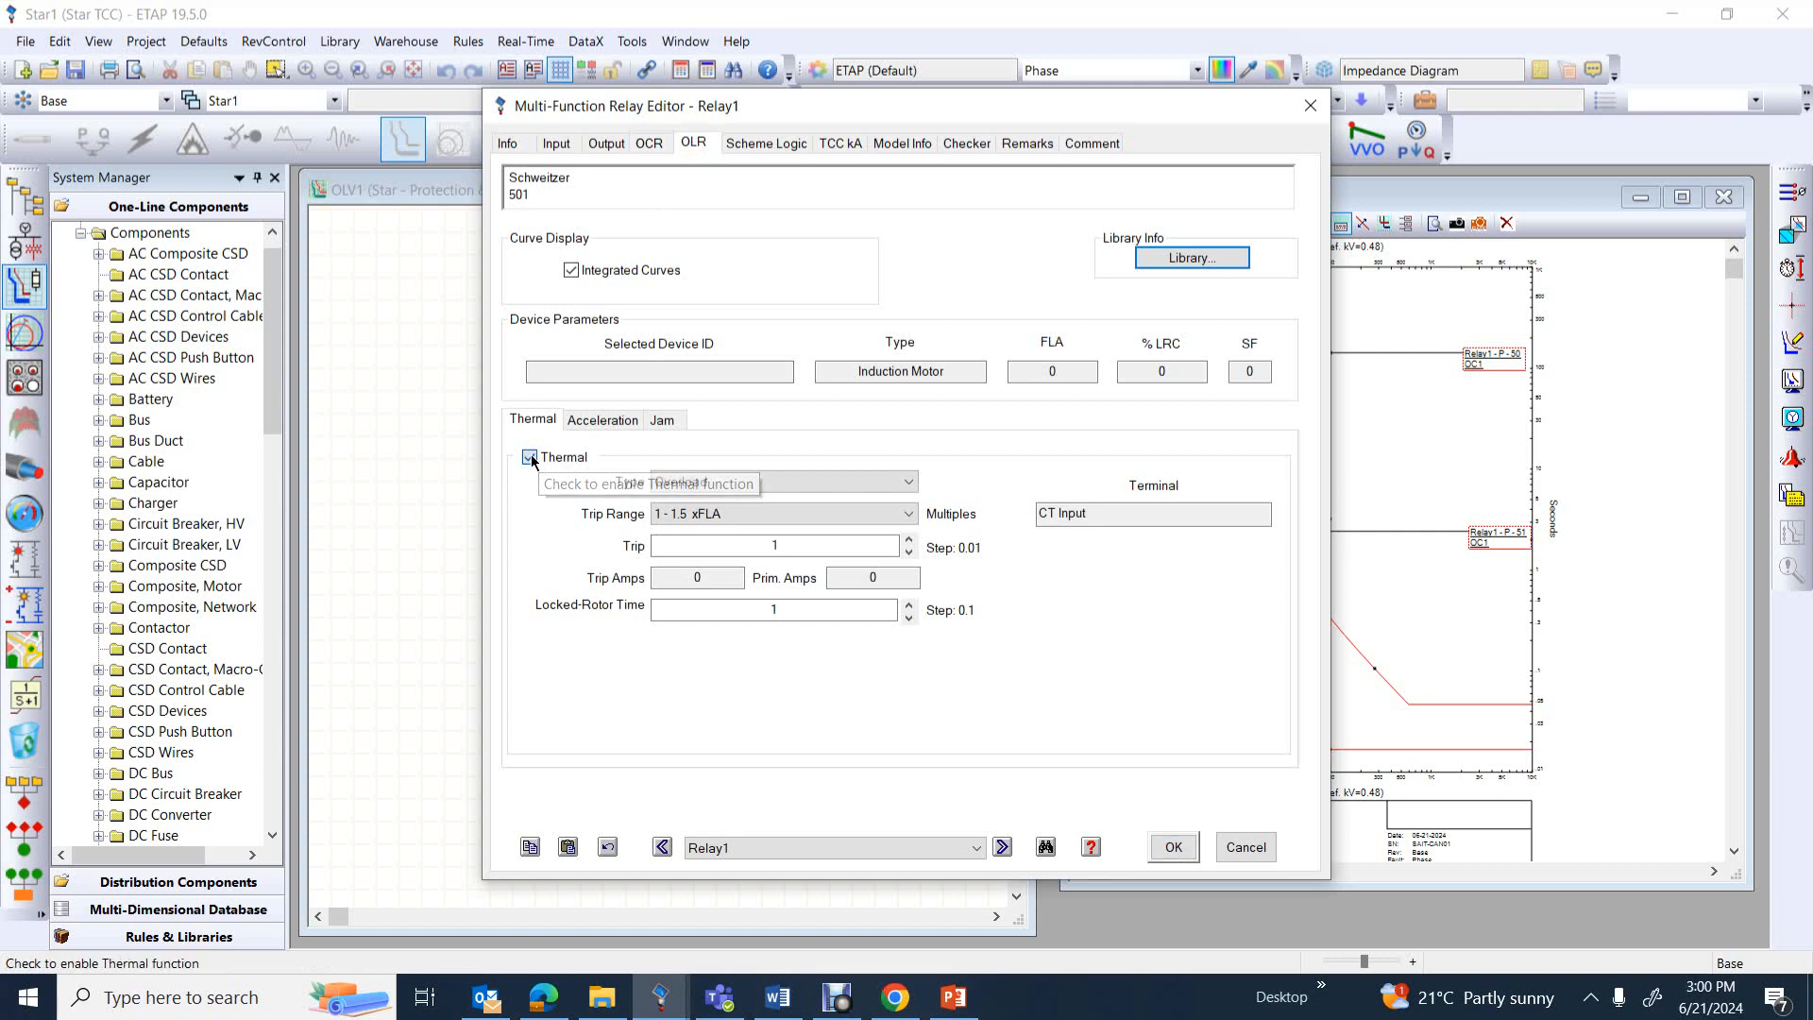
pyautogui.click(595, 419)
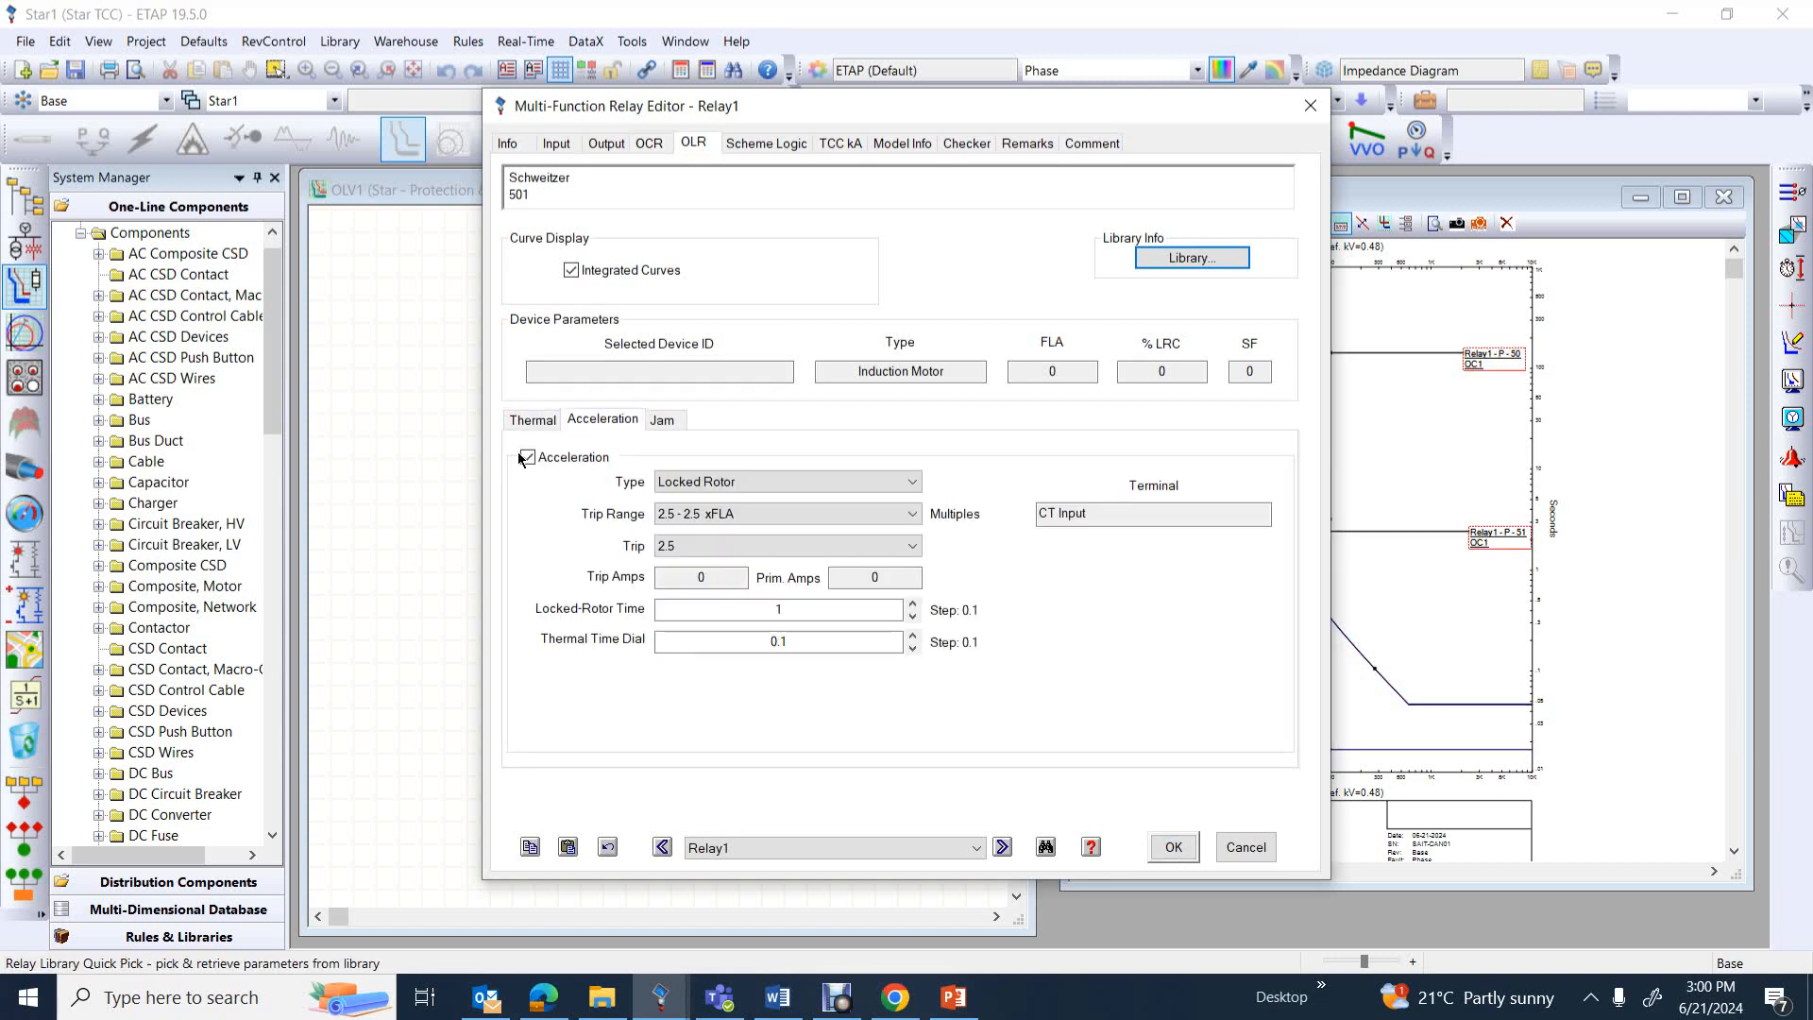
pyautogui.click(528, 457)
pyautogui.click(662, 419)
pyautogui.click(527, 457)
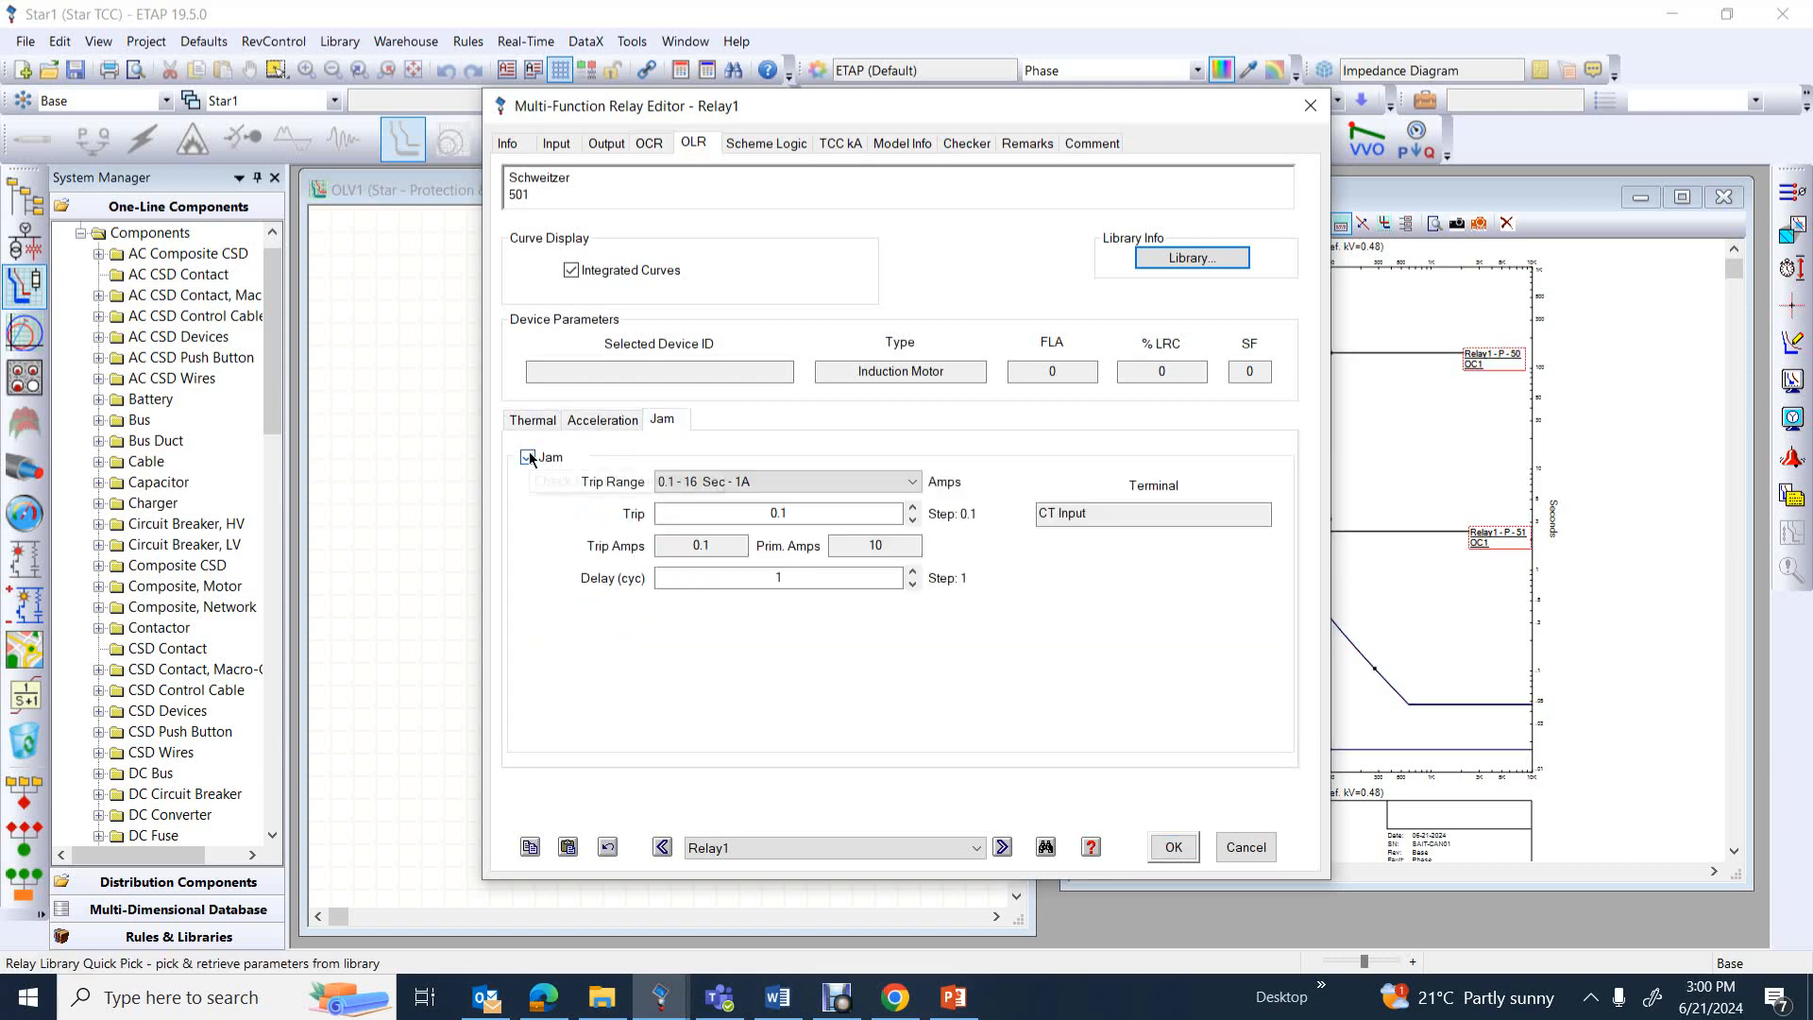
pyautogui.click(1173, 847)
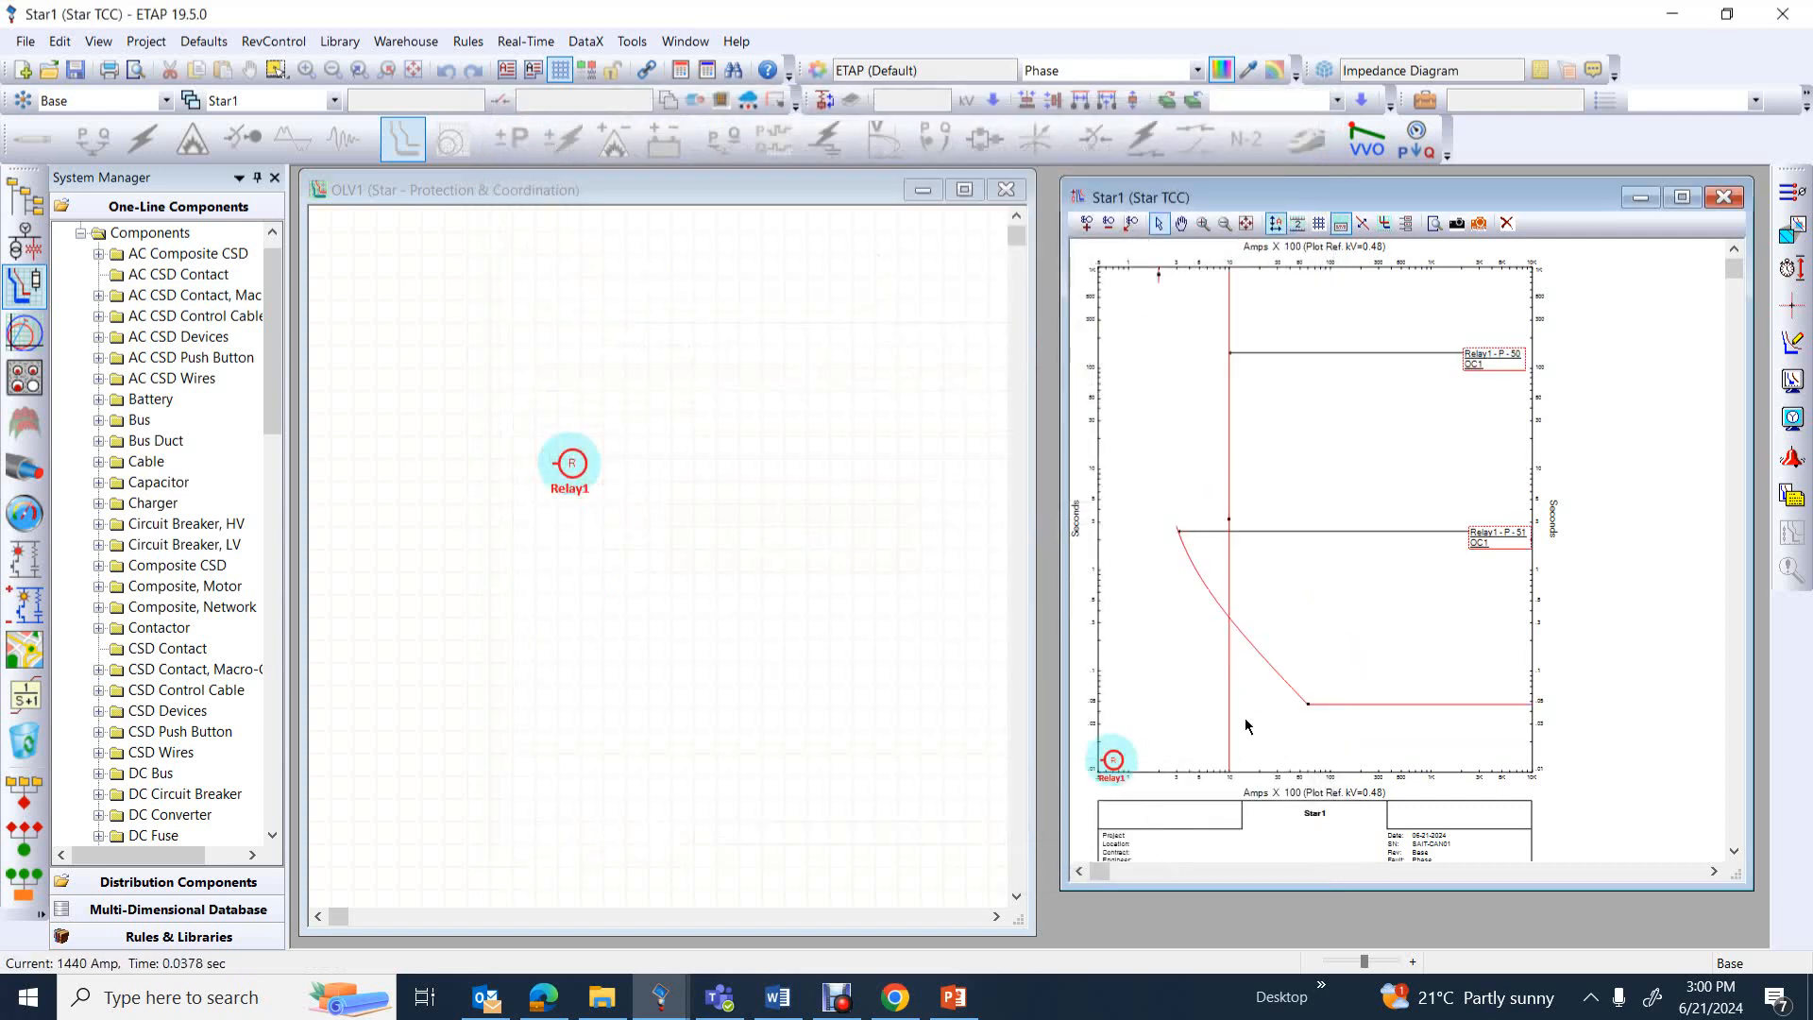
# Set the Star plot's minimum time scale on the Y axis to 0.001 seconds and check the instantaneous curve
pyautogui.click(1210, 593)
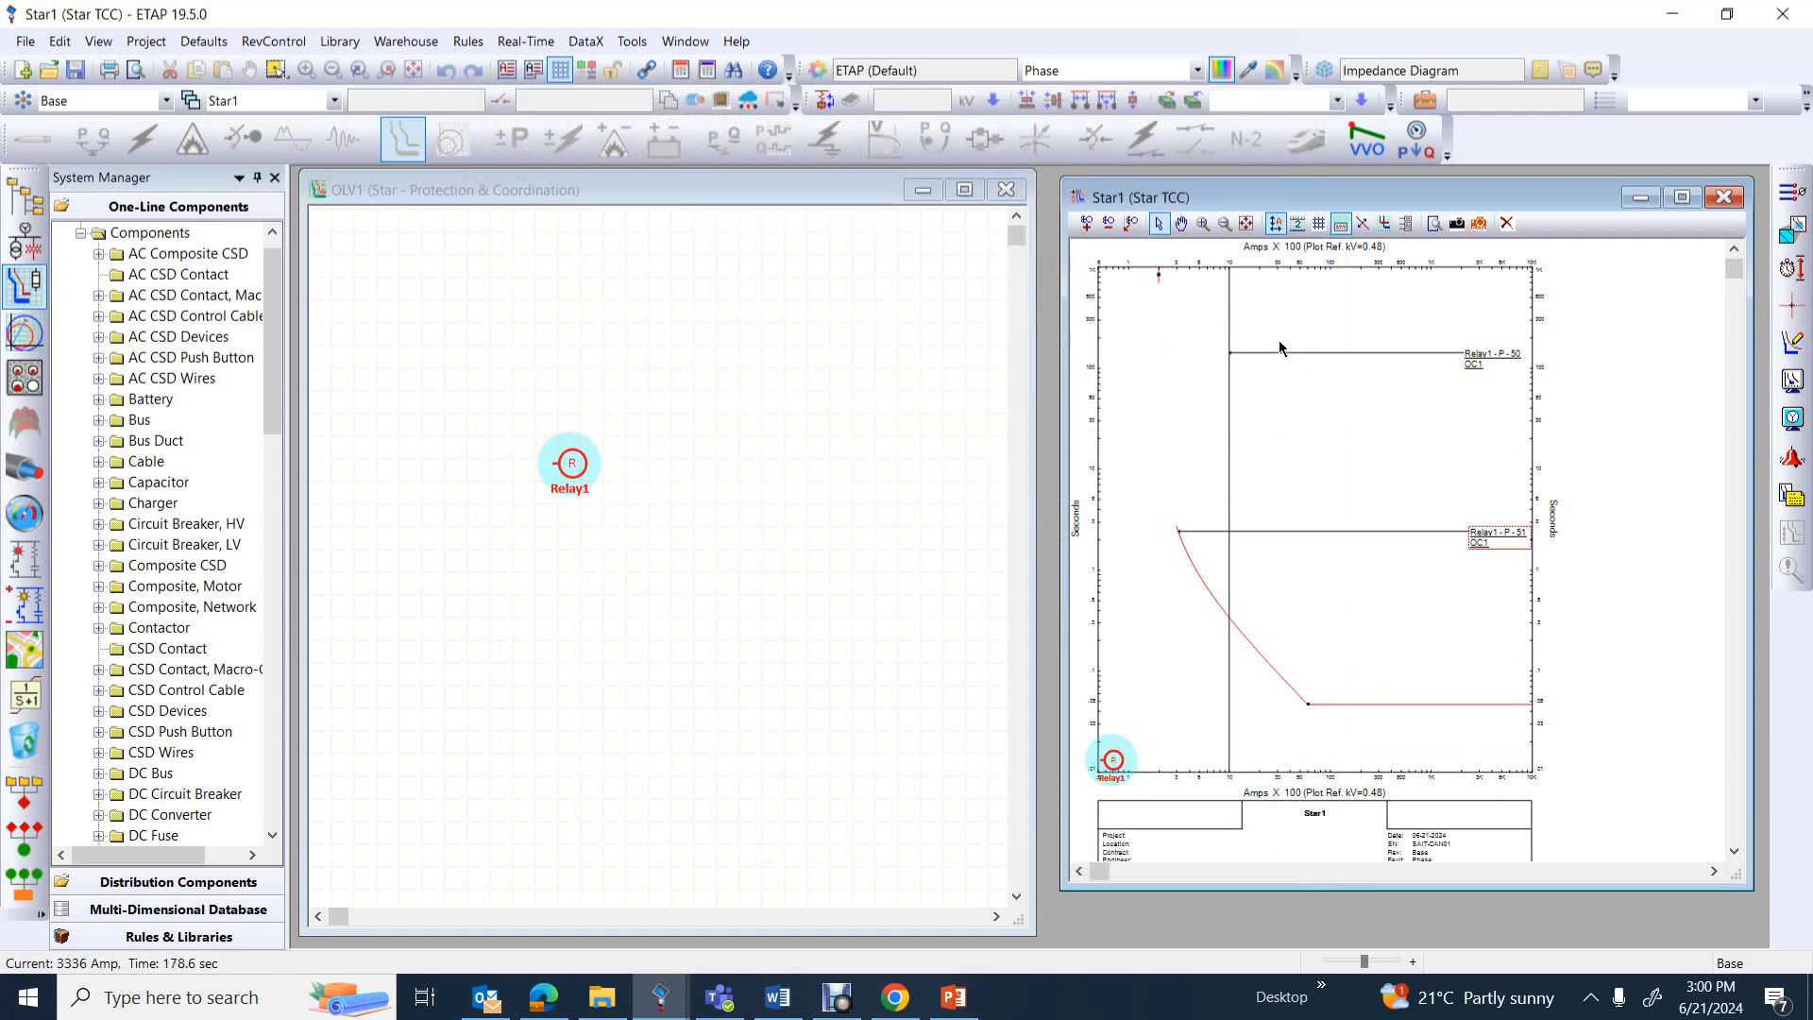
pyautogui.click(1227, 419)
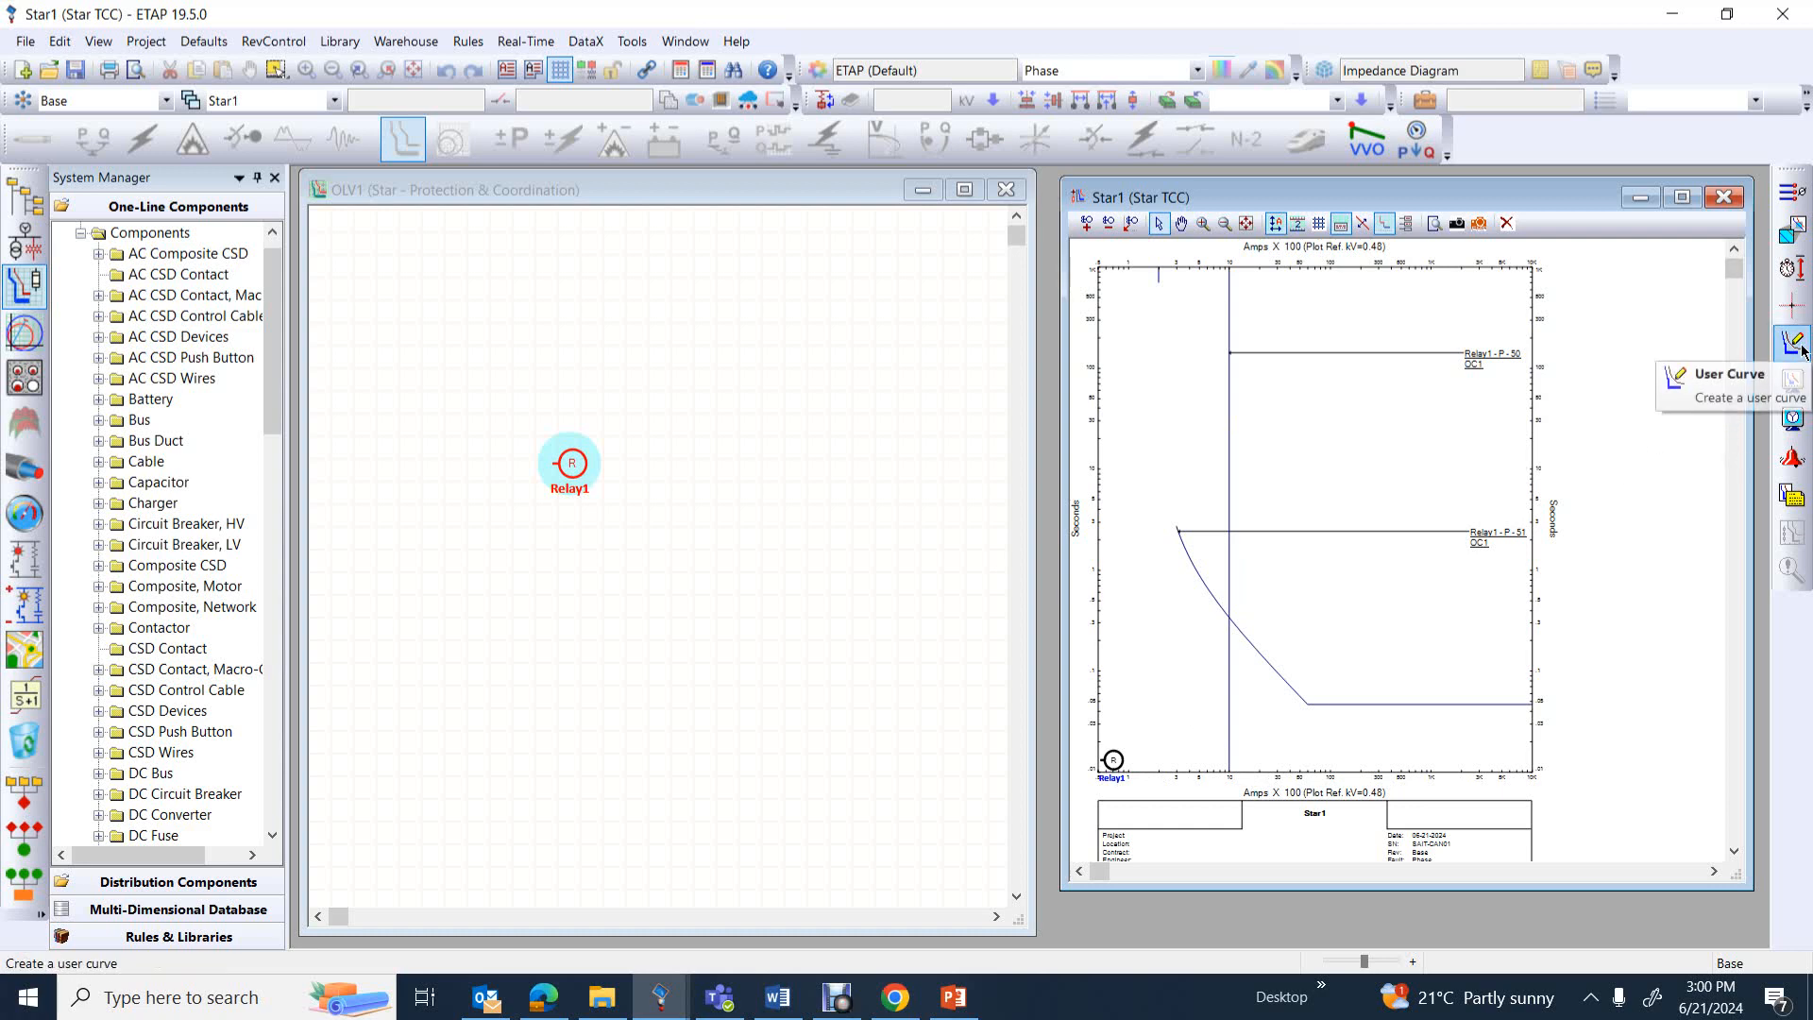
pyautogui.click(1781, 387)
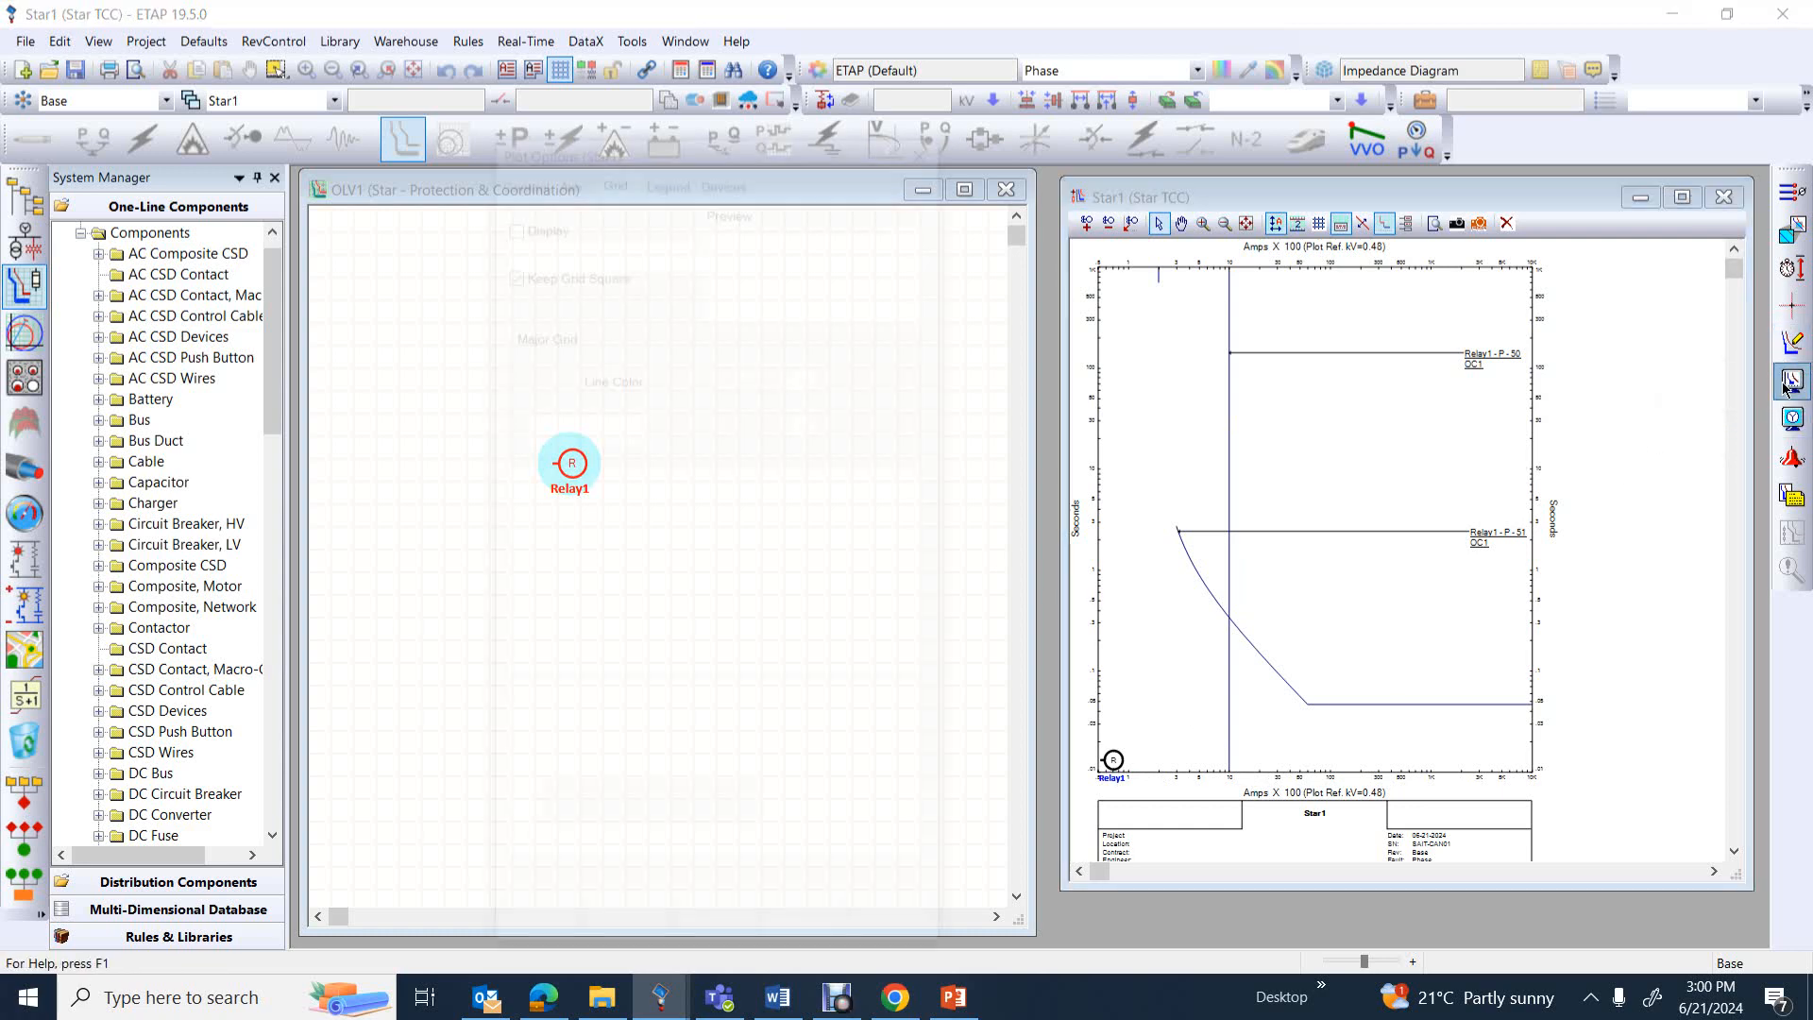
pyautogui.click(565, 173)
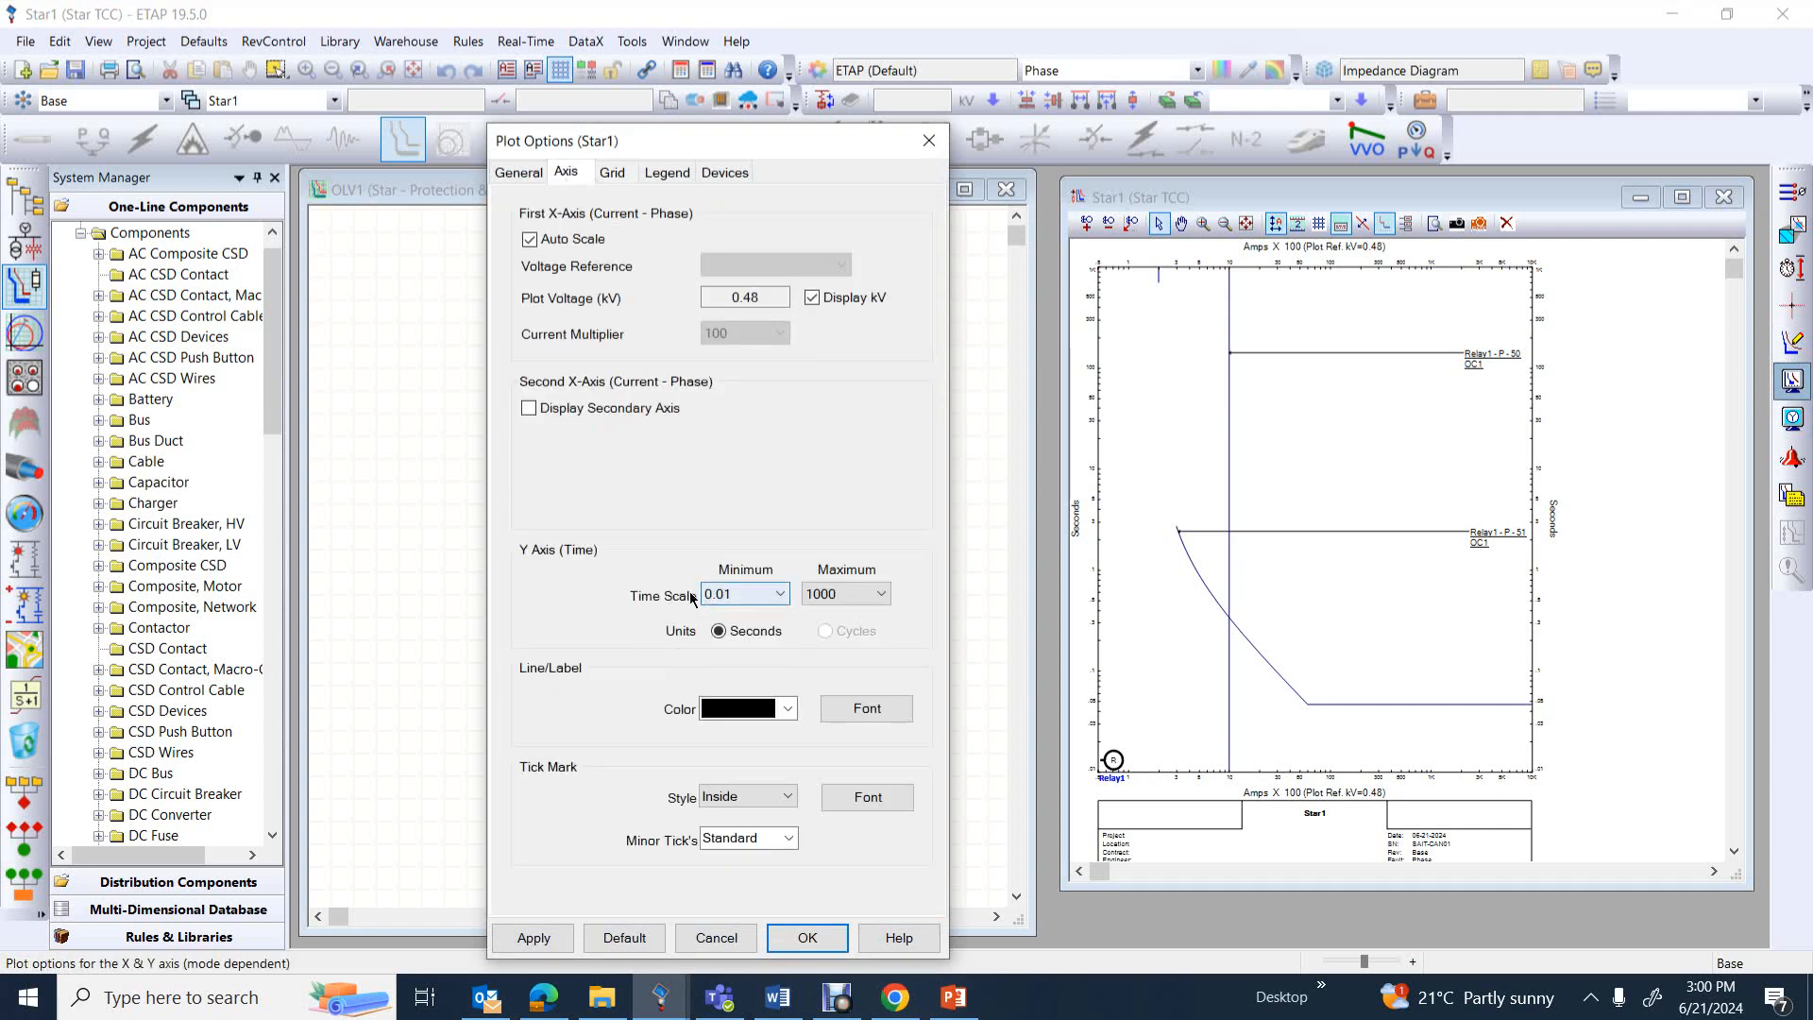
pyautogui.click(769, 595)
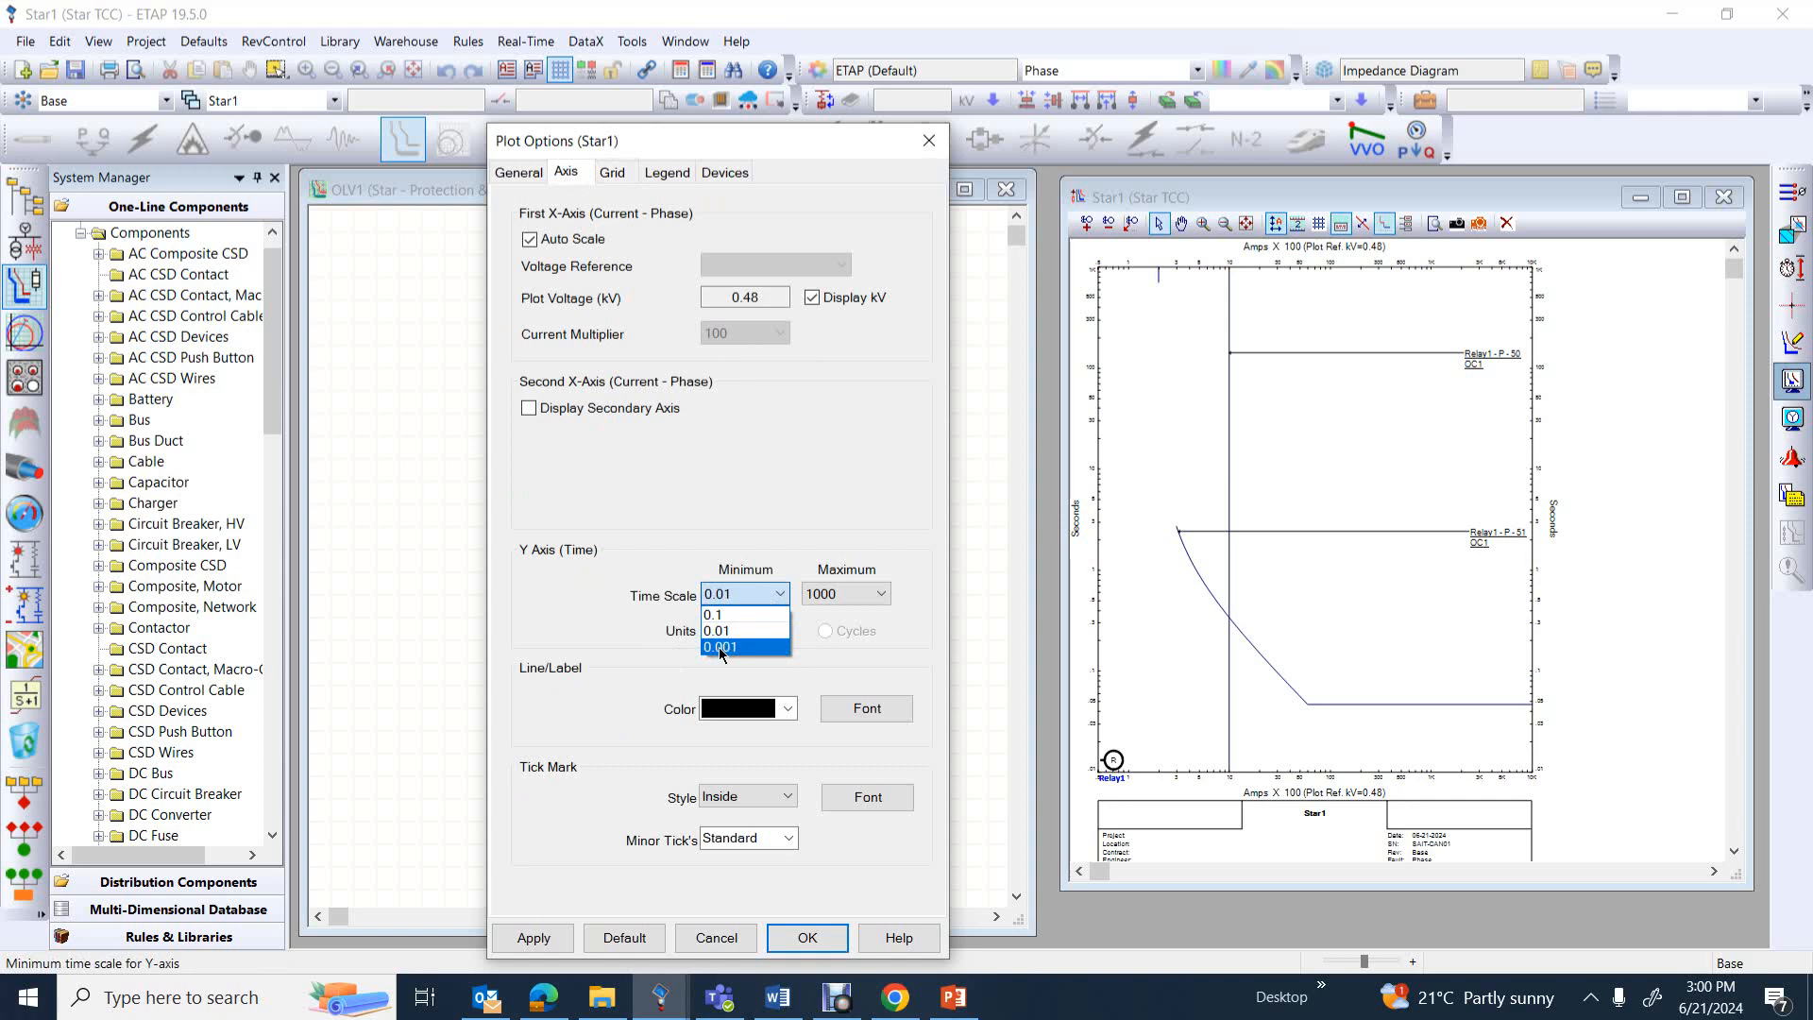
pyautogui.click(721, 649)
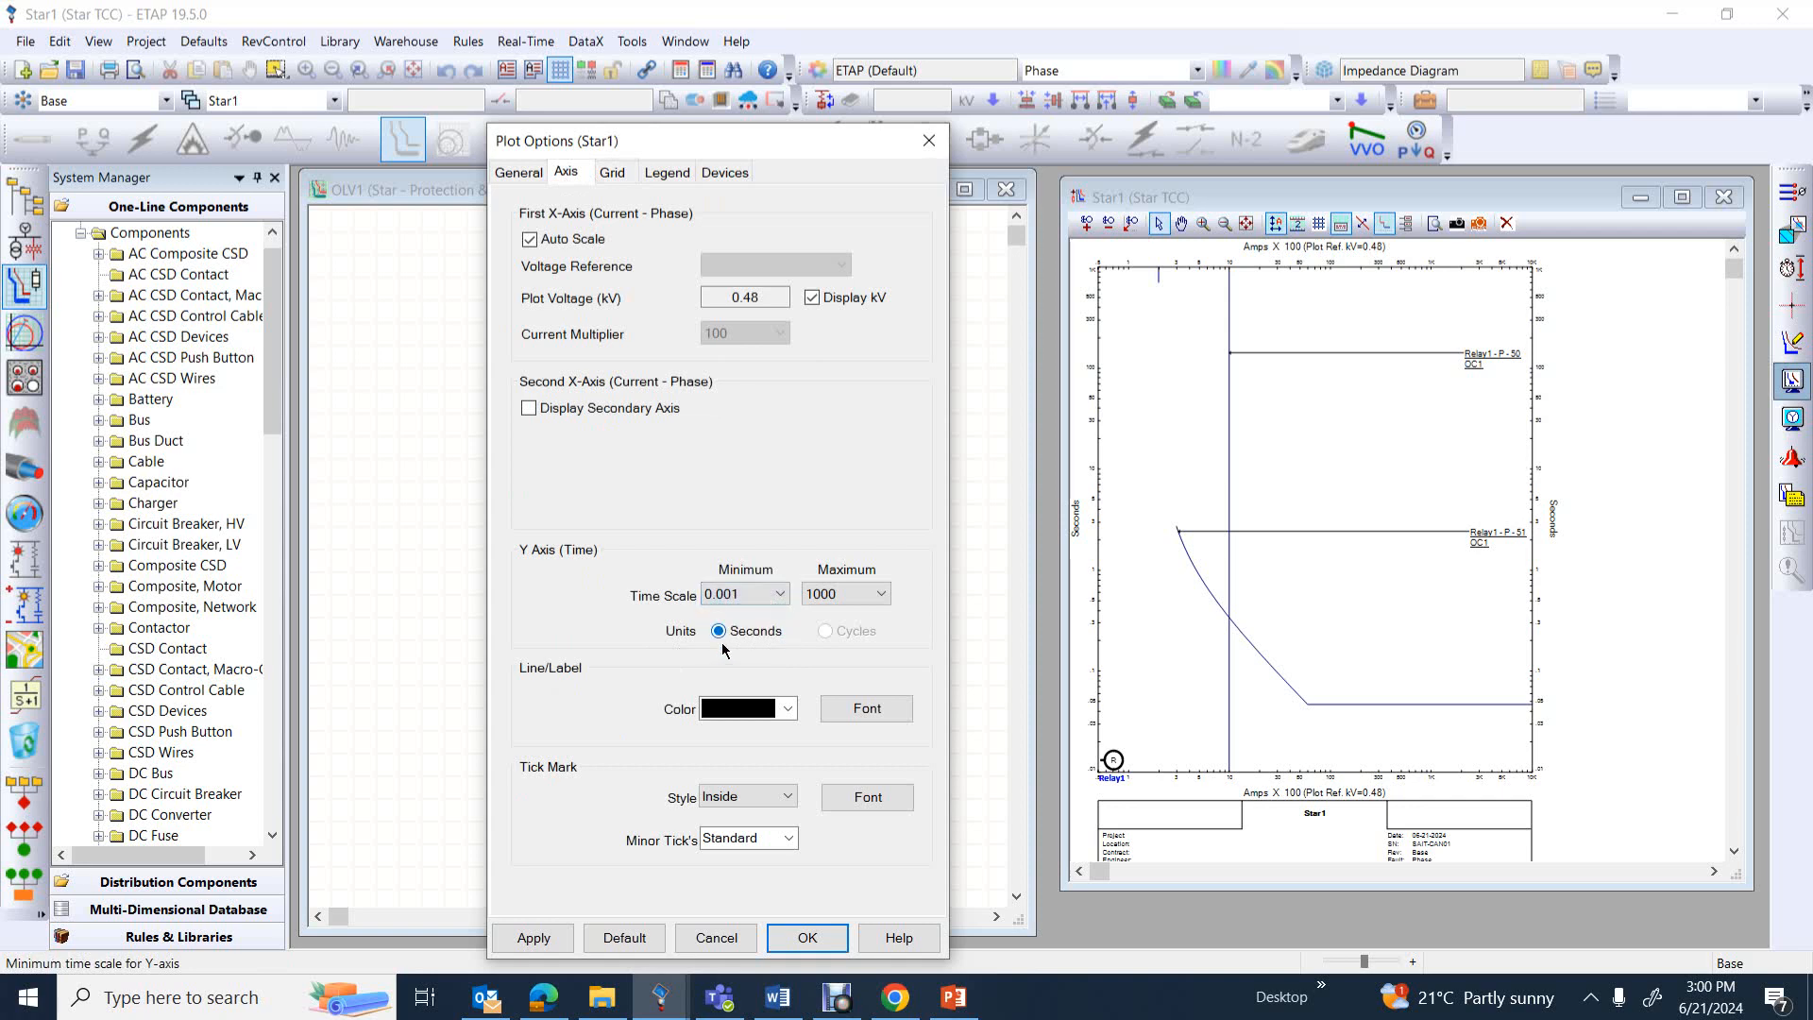
pyautogui.click(807, 938)
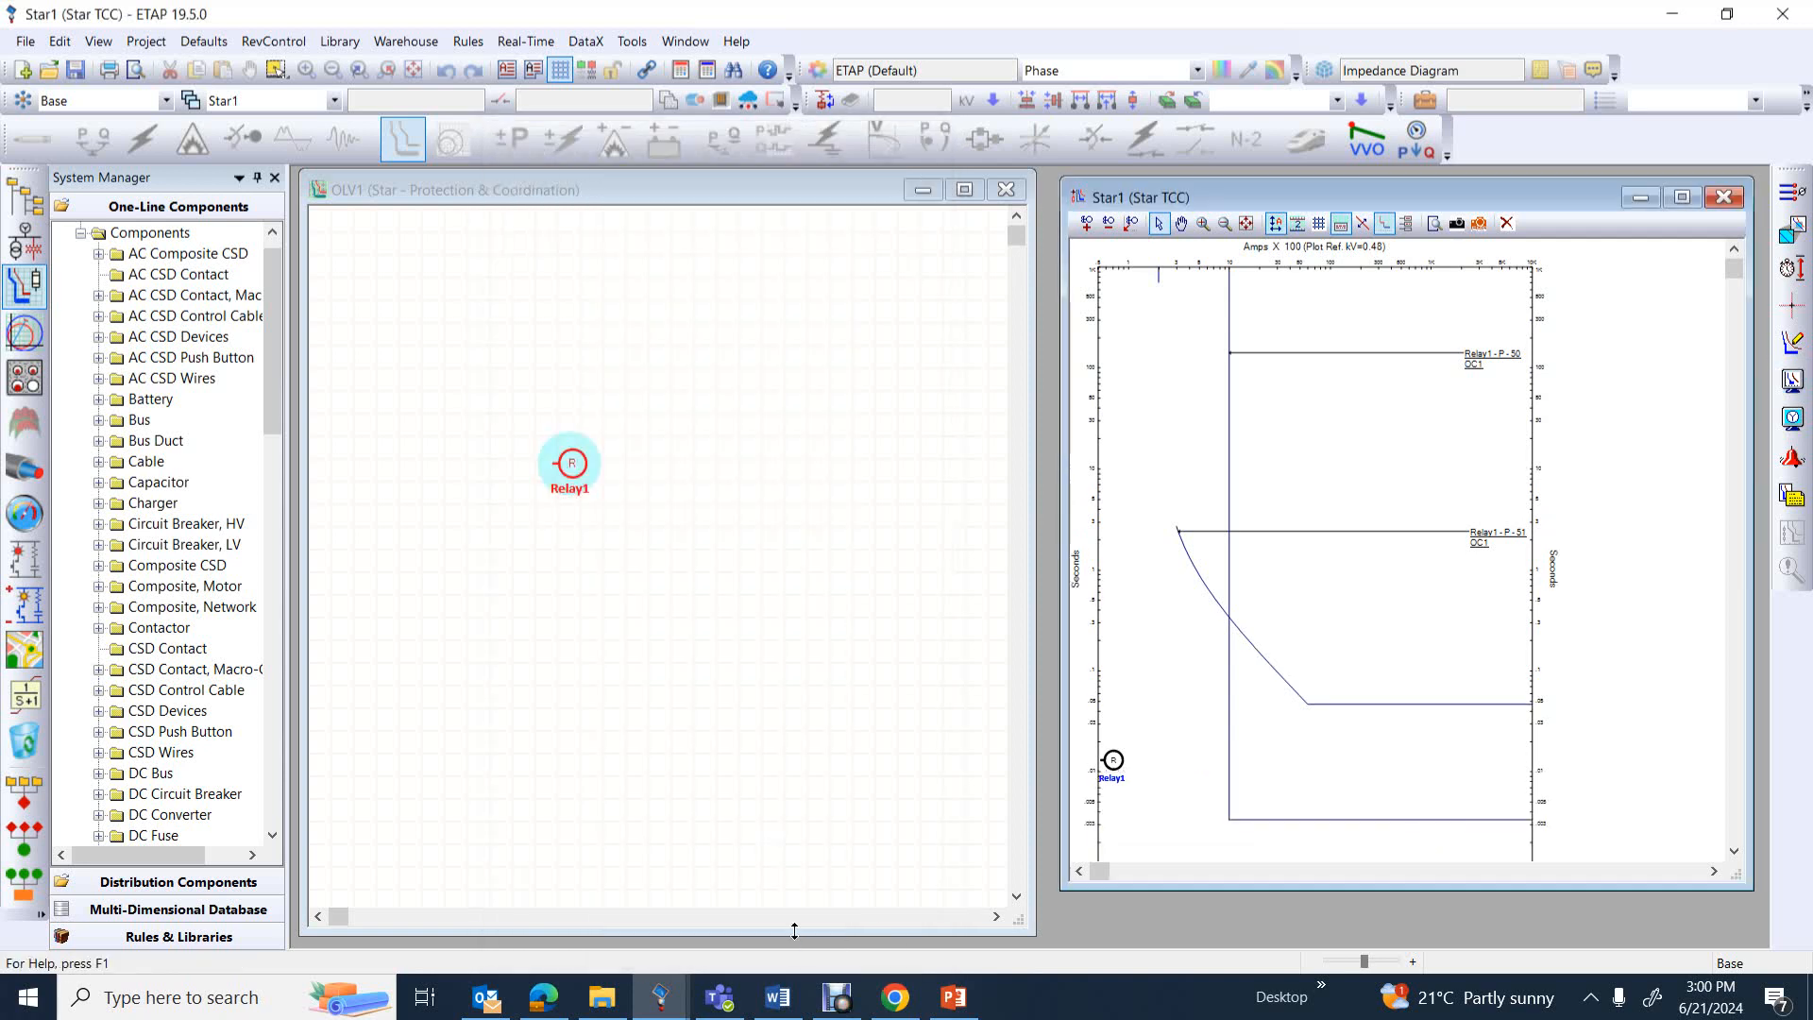
pyautogui.scroll(-3, 1275, 622)
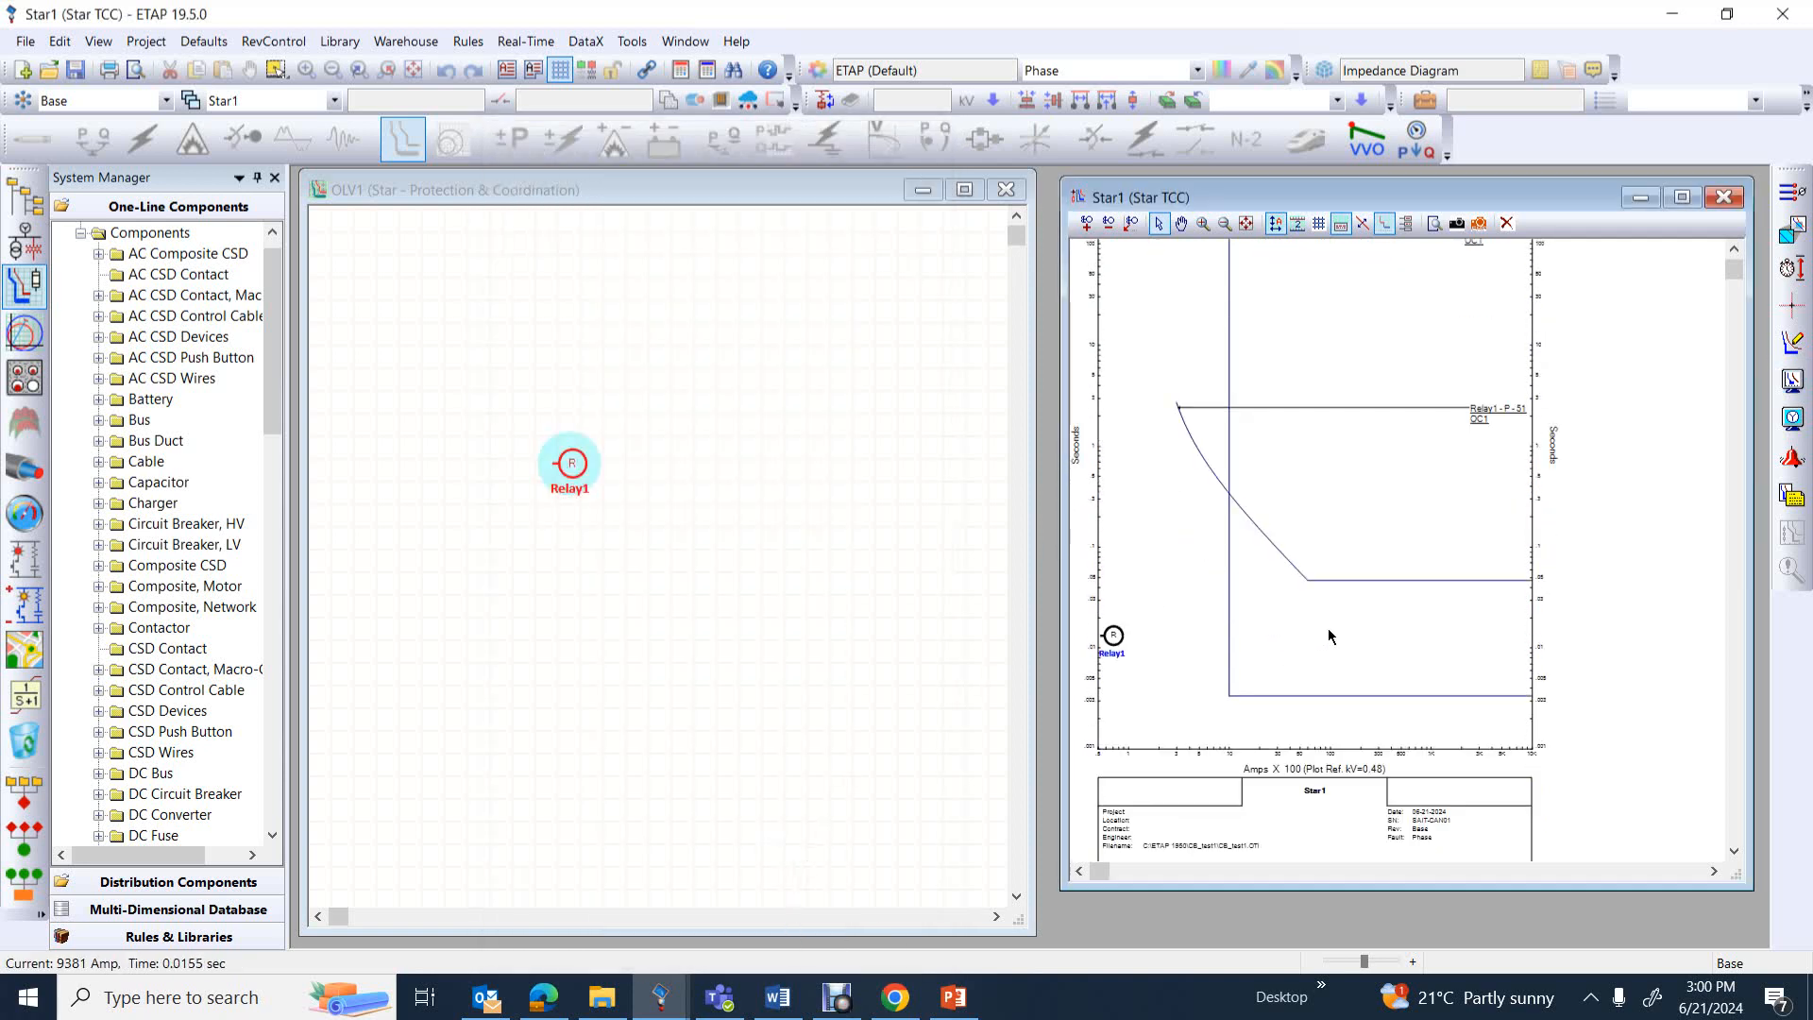
# Set Relay1's phase instantaneous delay to 0.5 cycles and accept the relay settings
pyautogui.doubleClick(1117, 639)
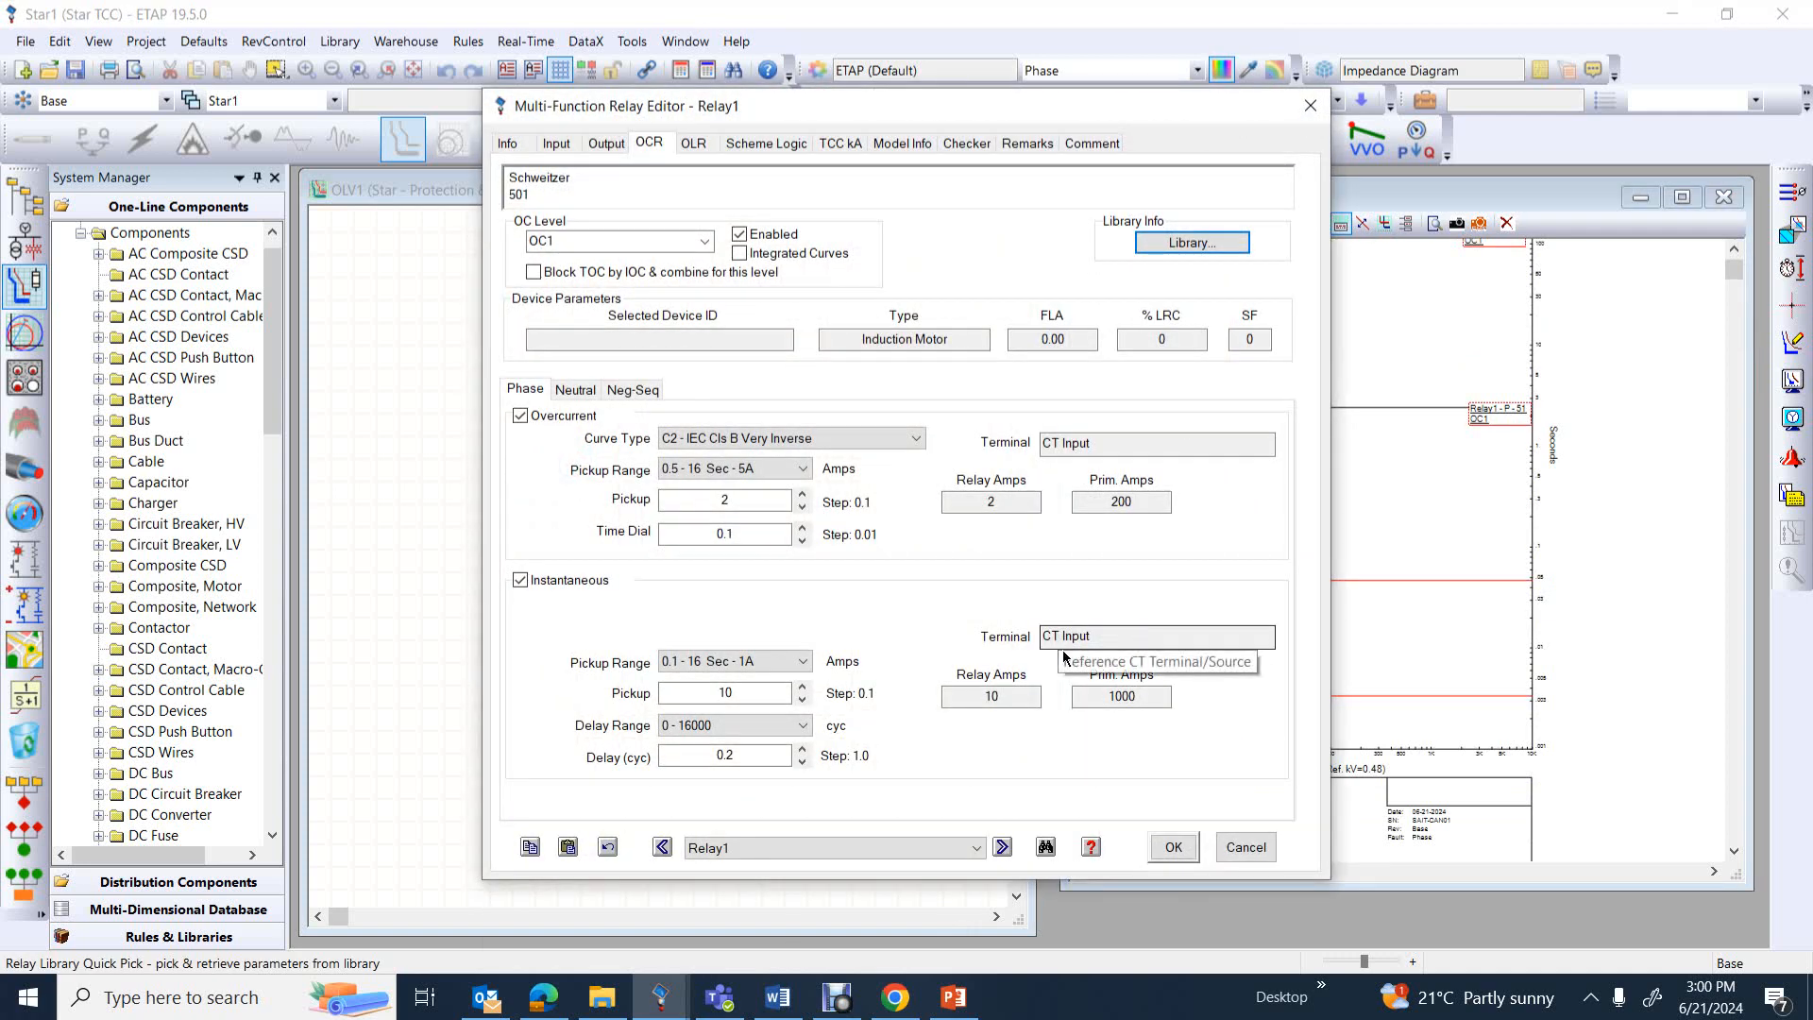
pyautogui.click(757, 755)
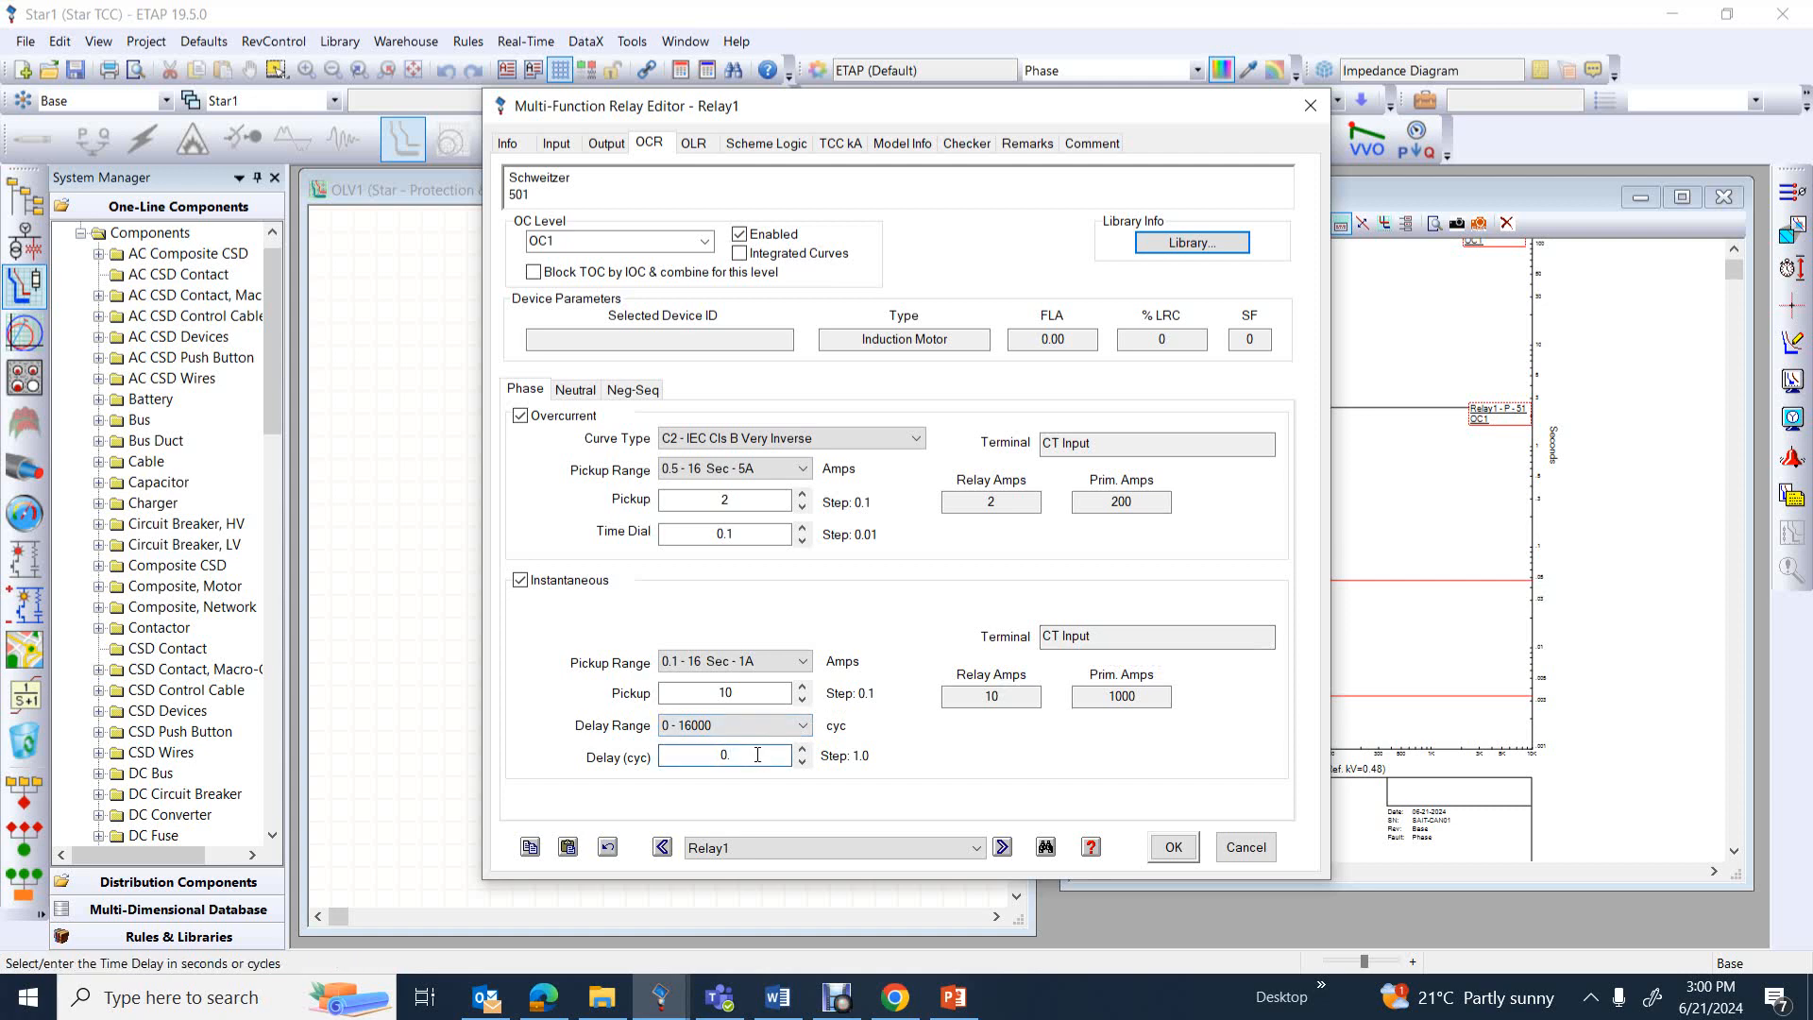
pyautogui.write('5')
pyautogui.click(1171, 849)
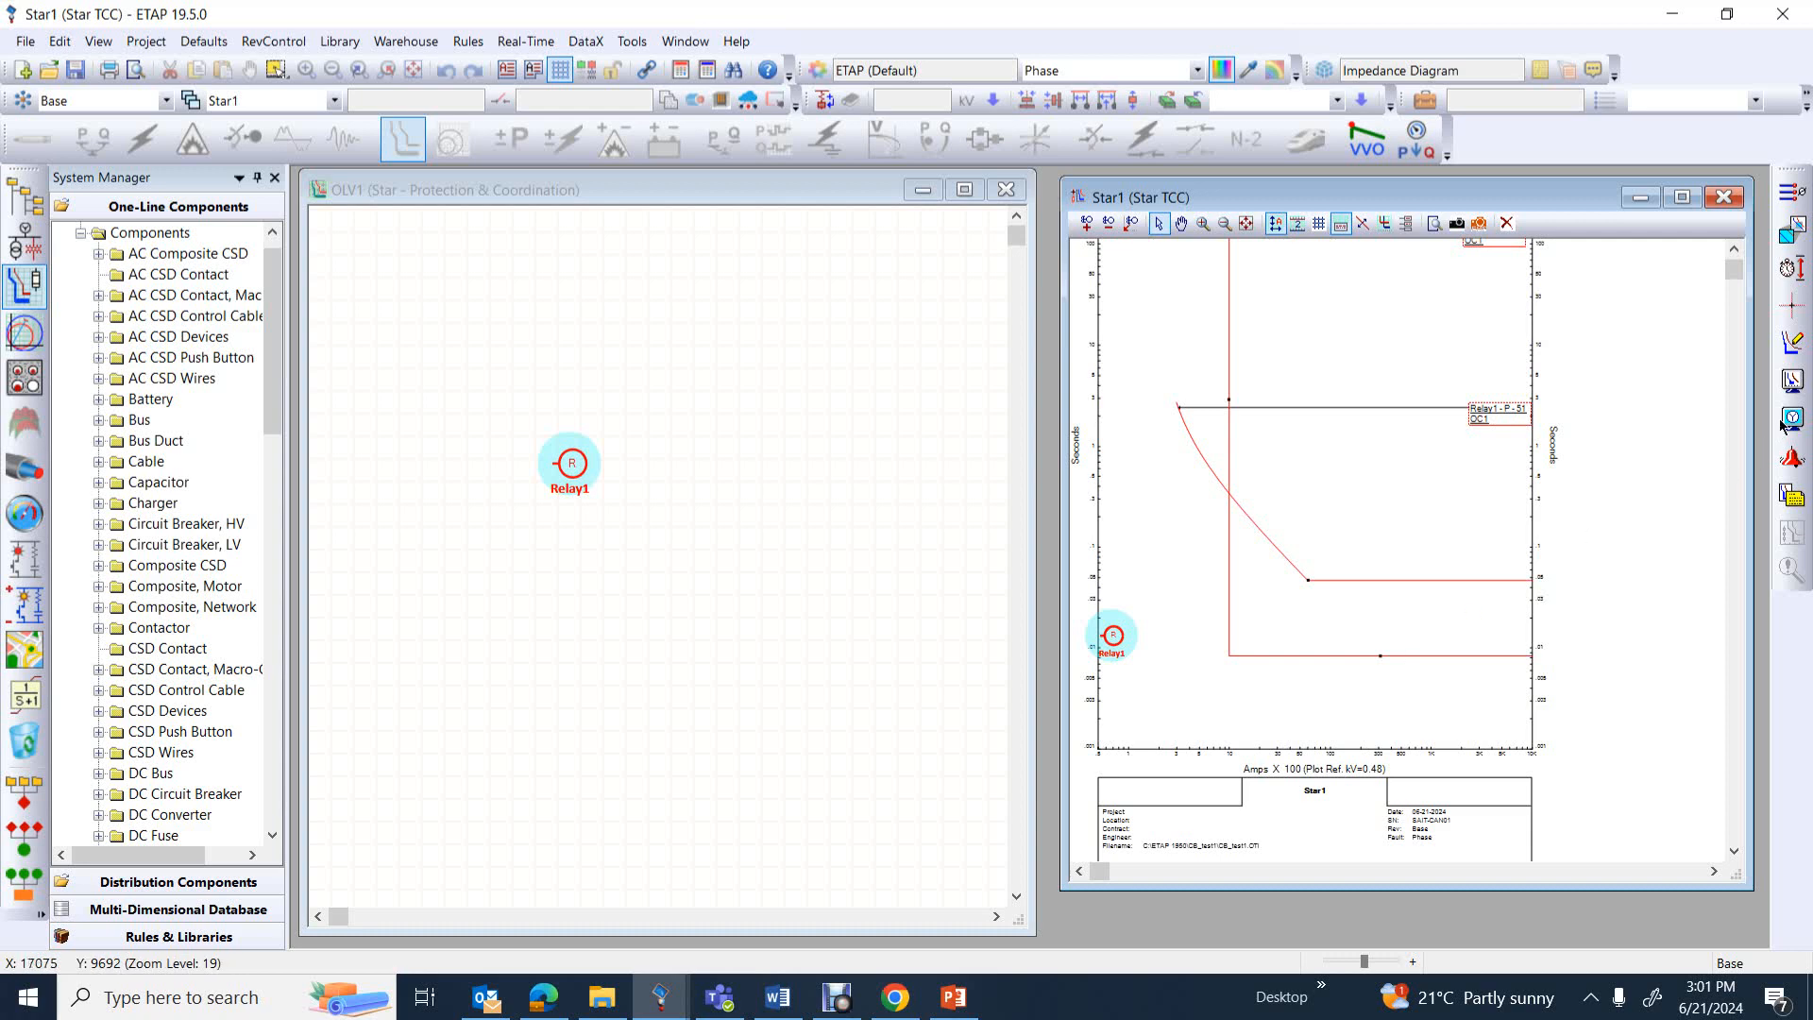
# Set the Star plot's minimum time scale on the Y axis to 0.01 seconds and review the plot
pyautogui.click(1791, 380)
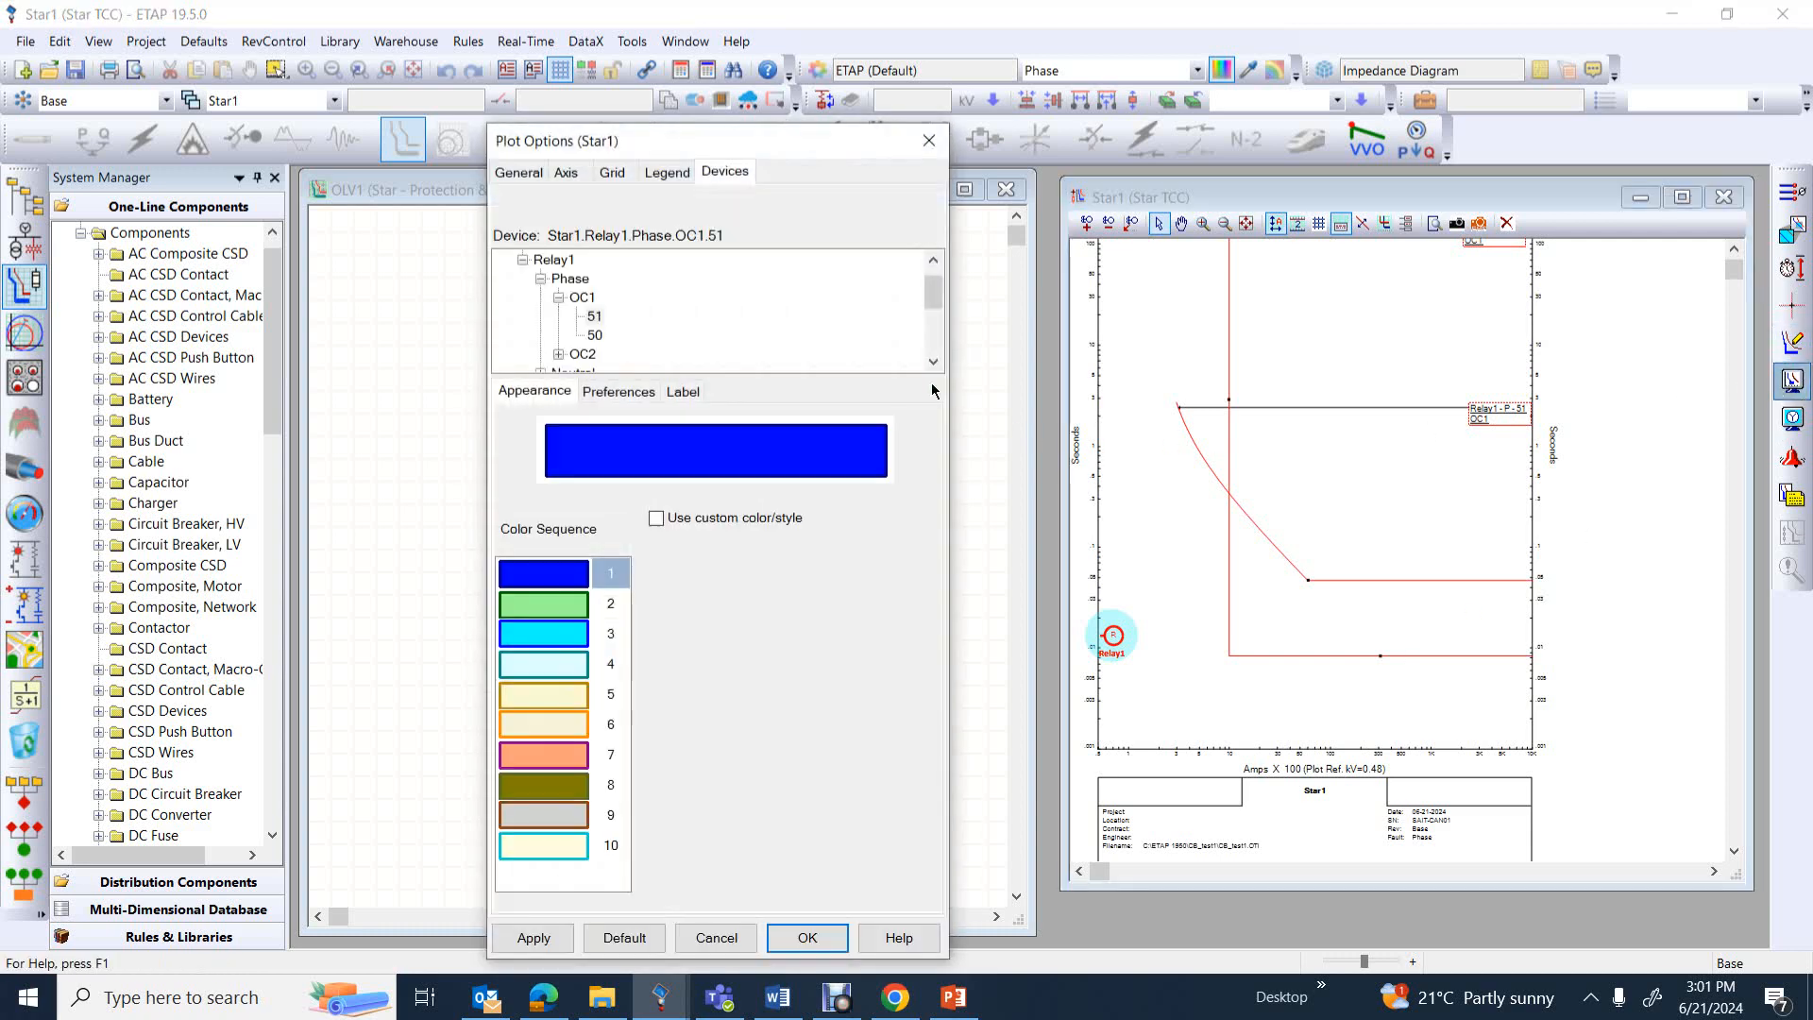
pyautogui.click(566, 172)
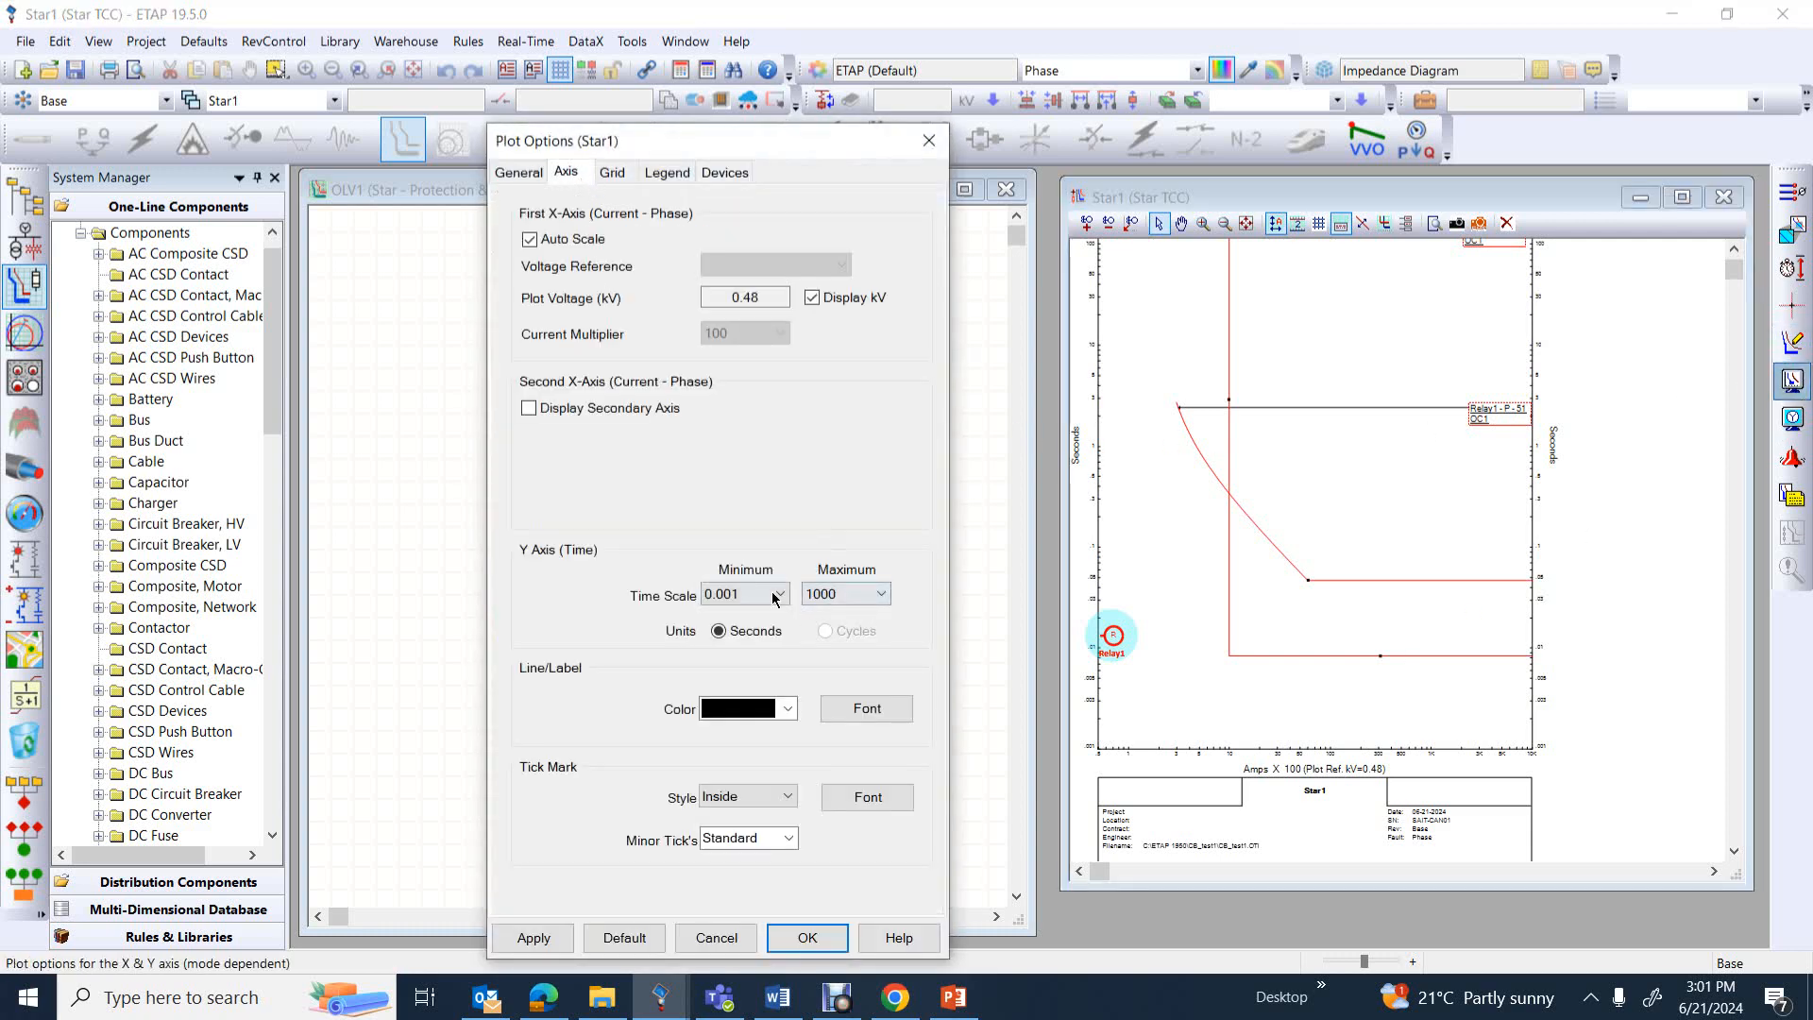
pyautogui.click(774, 593)
pyautogui.click(746, 630)
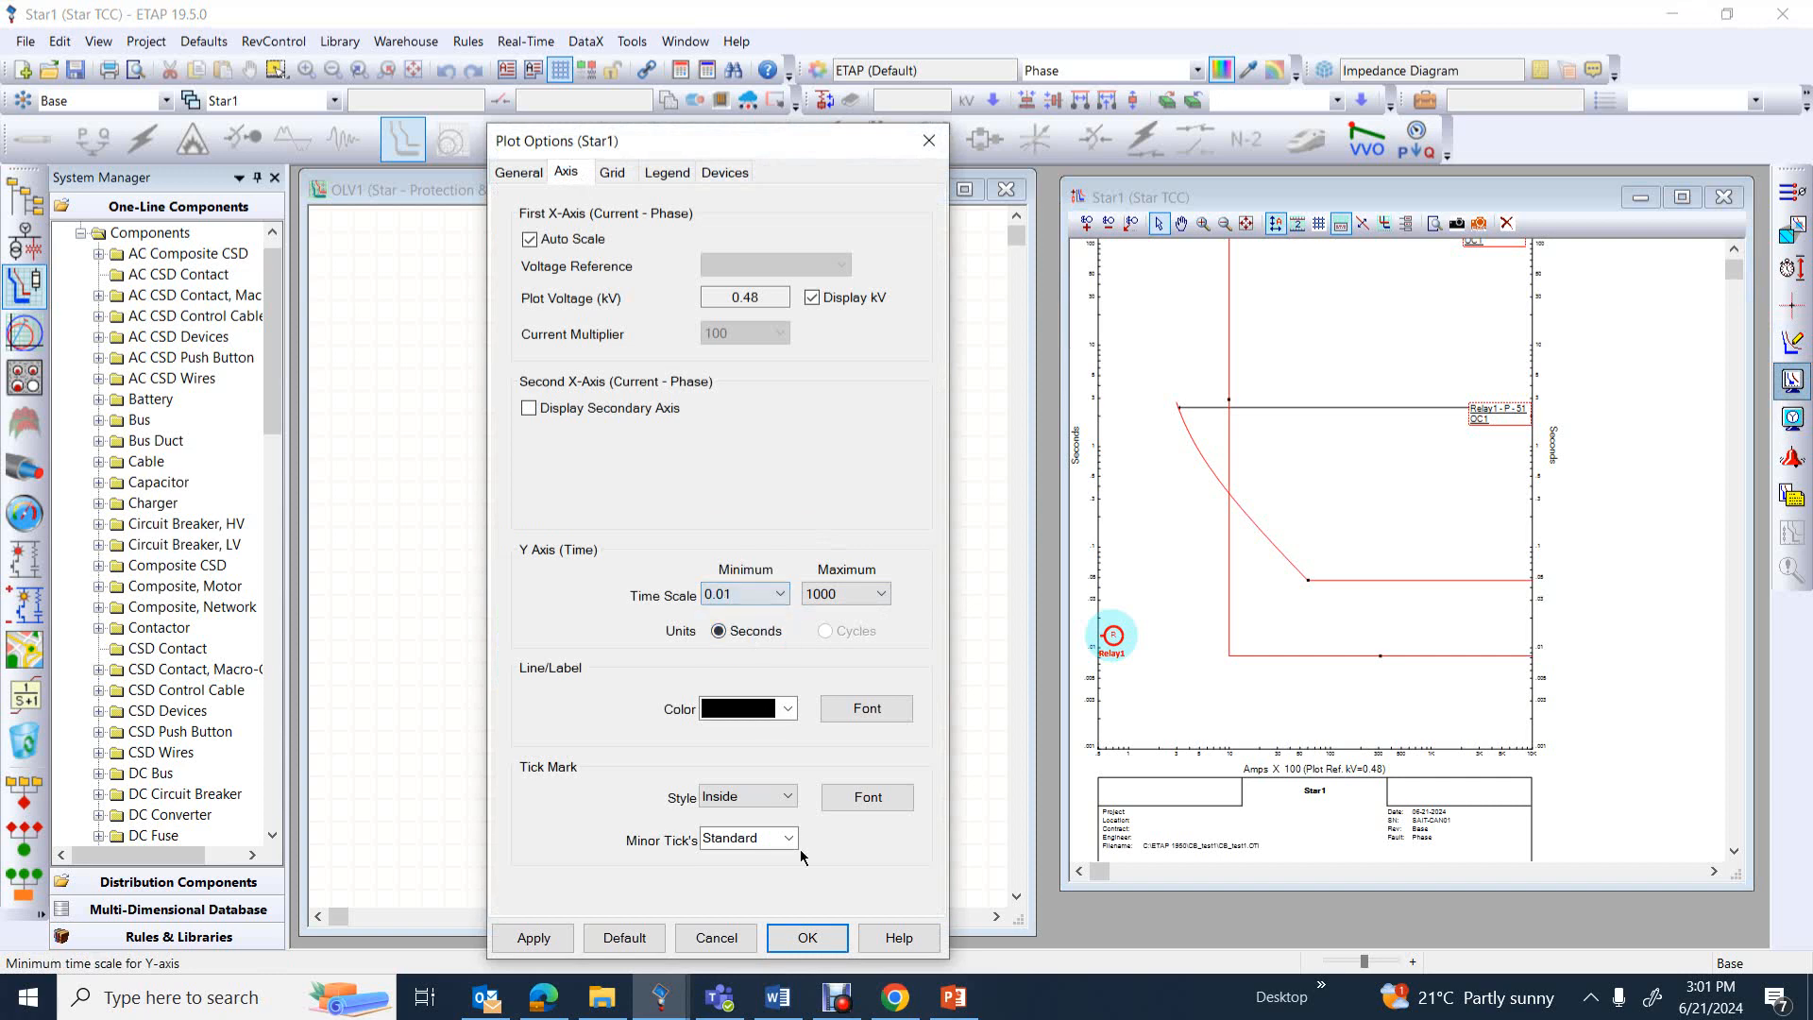
pyautogui.click(806, 936)
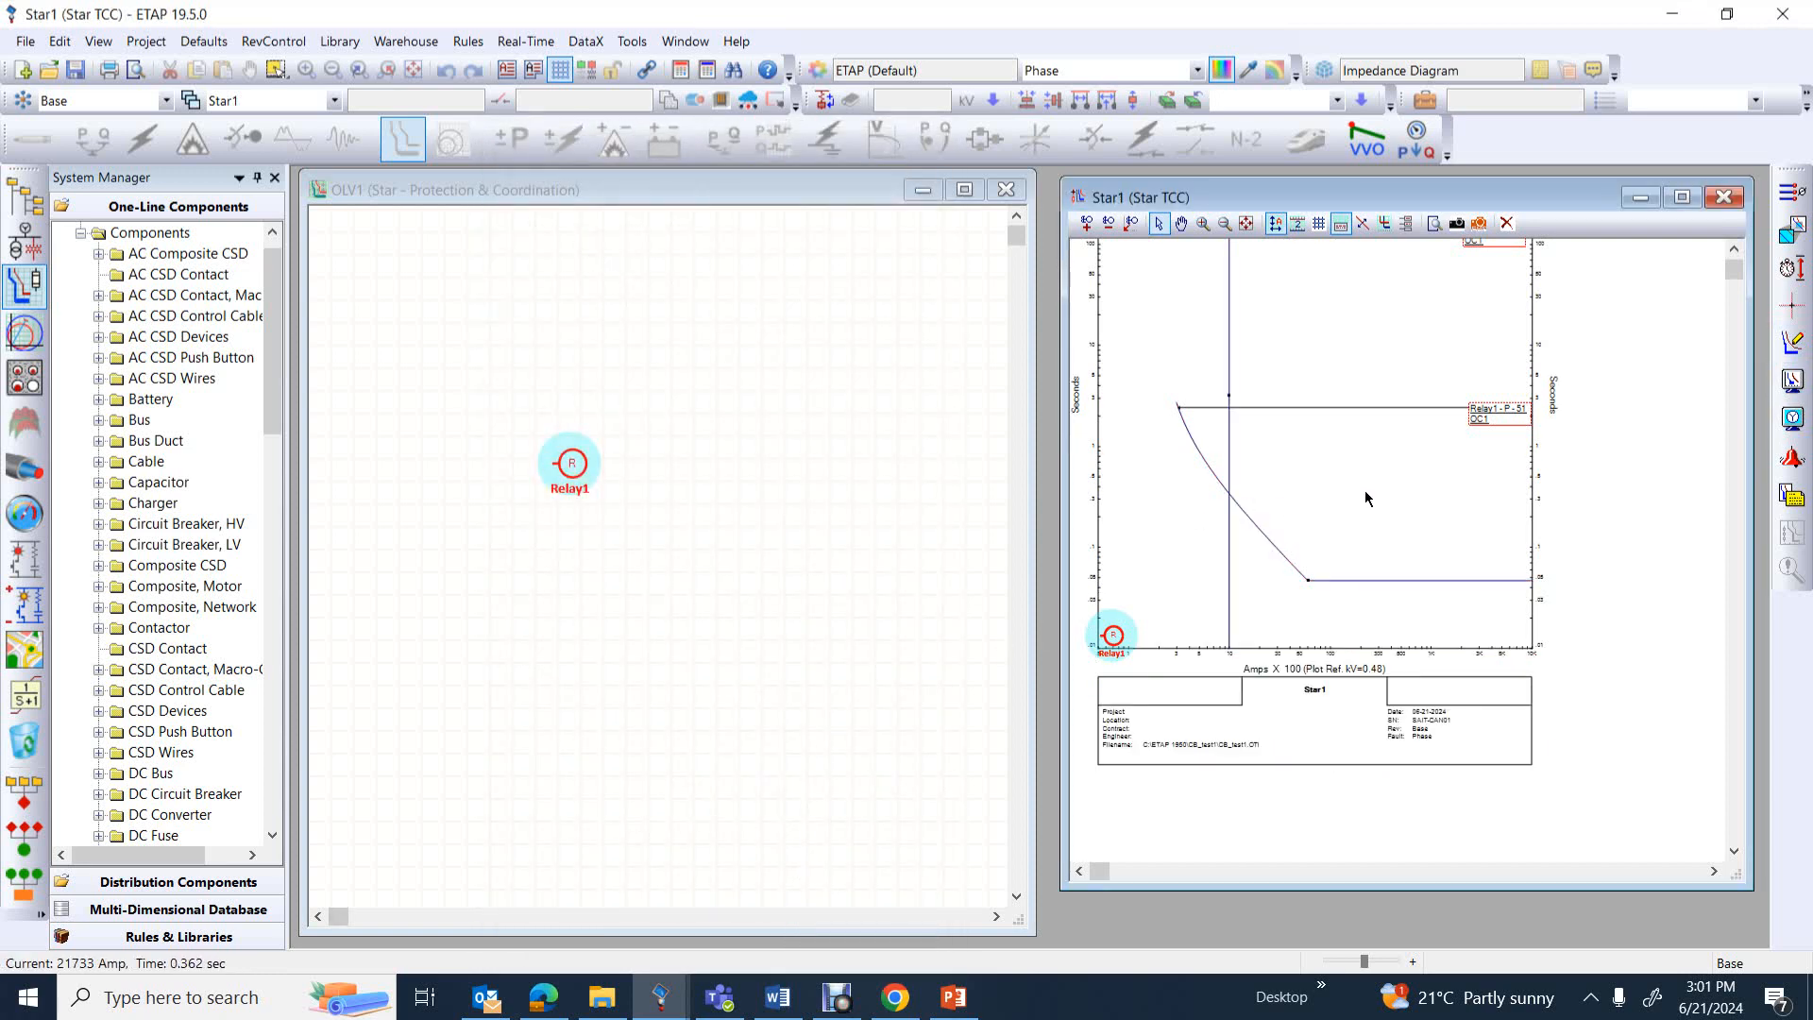
pyautogui.scroll(-3, 1363, 492)
pyautogui.scroll(5, 1363, 502)
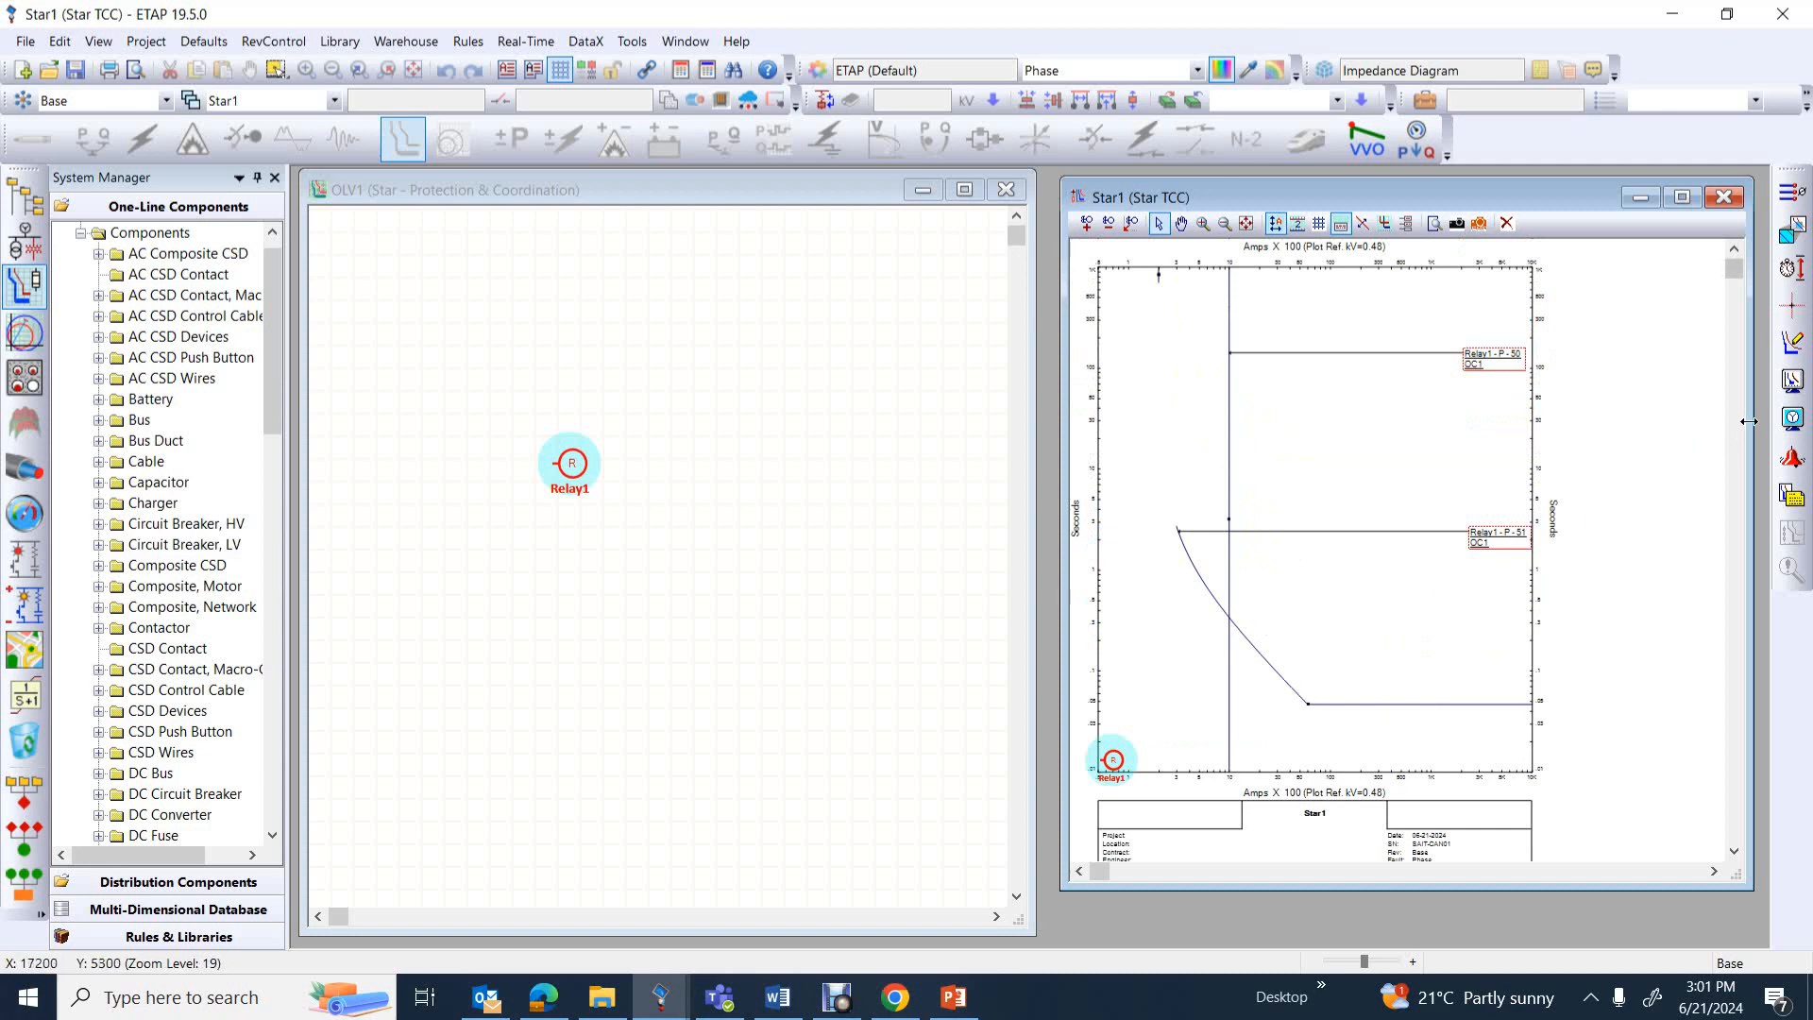
# Set Relay1's phase instantaneous delay to 1 cycle and accept the relay settings
pyautogui.doubleClick(1114, 760)
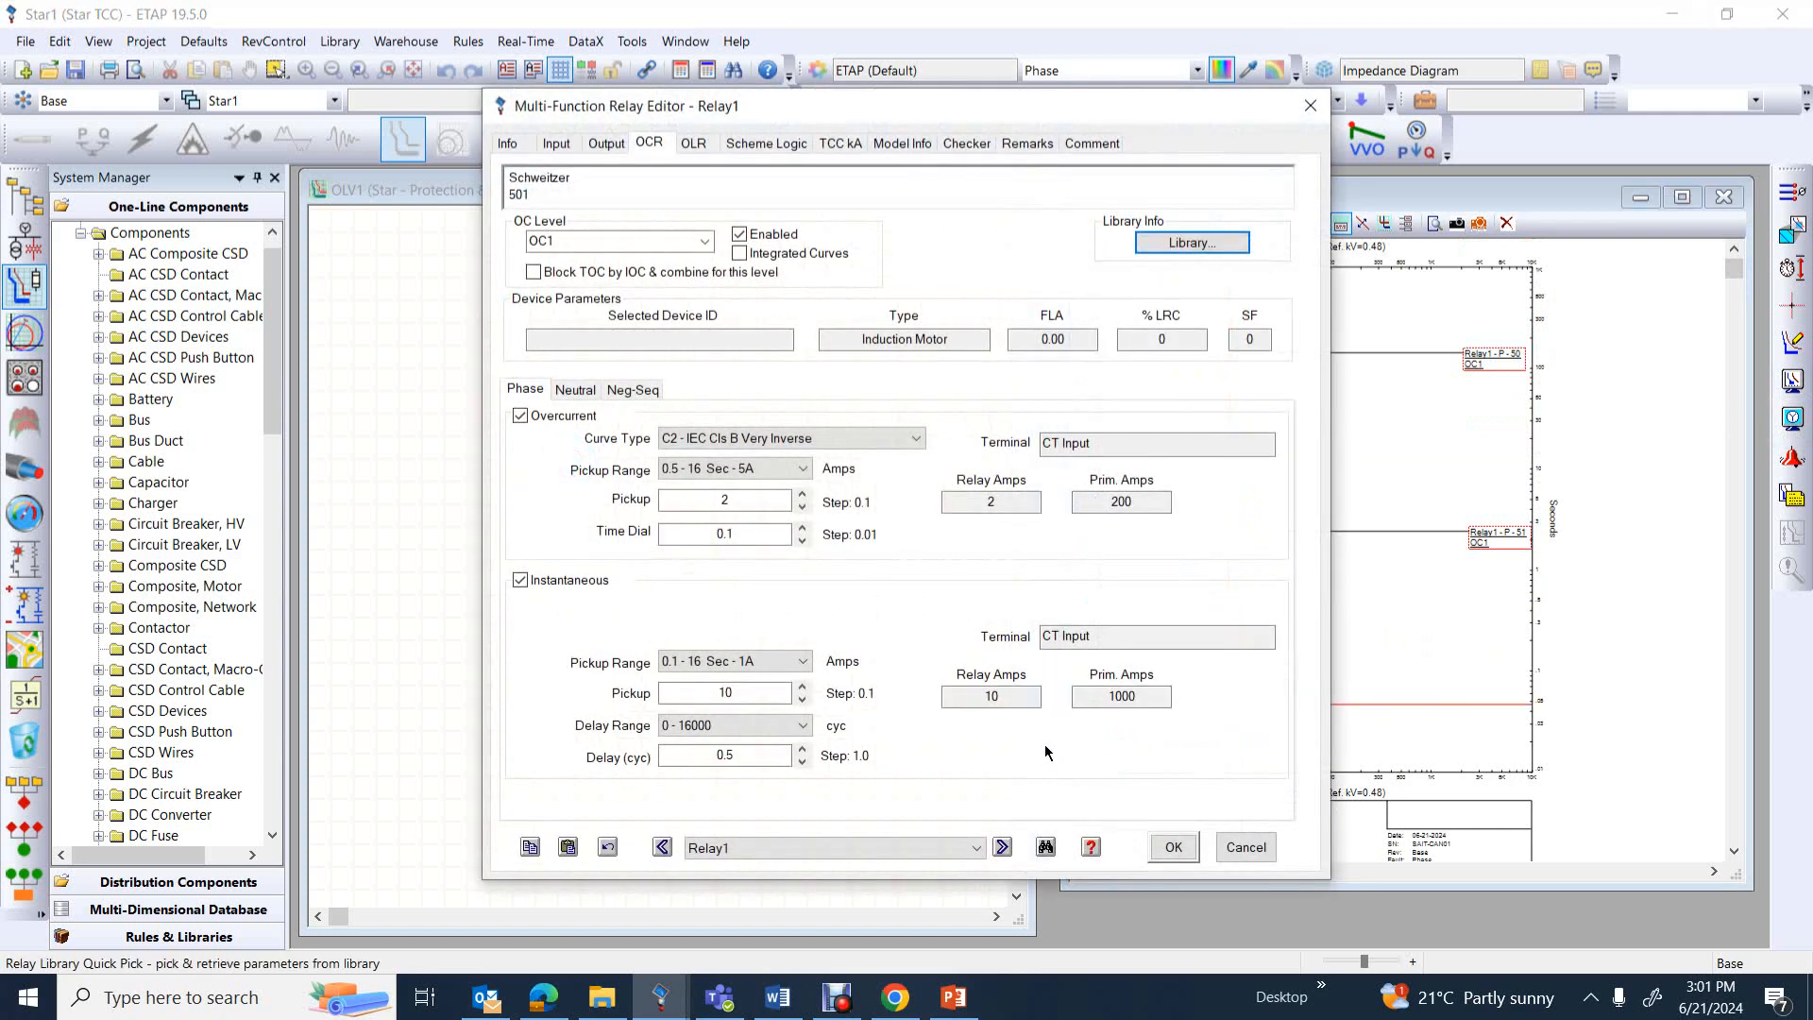
pyautogui.click(724, 756)
pyautogui.write('1')
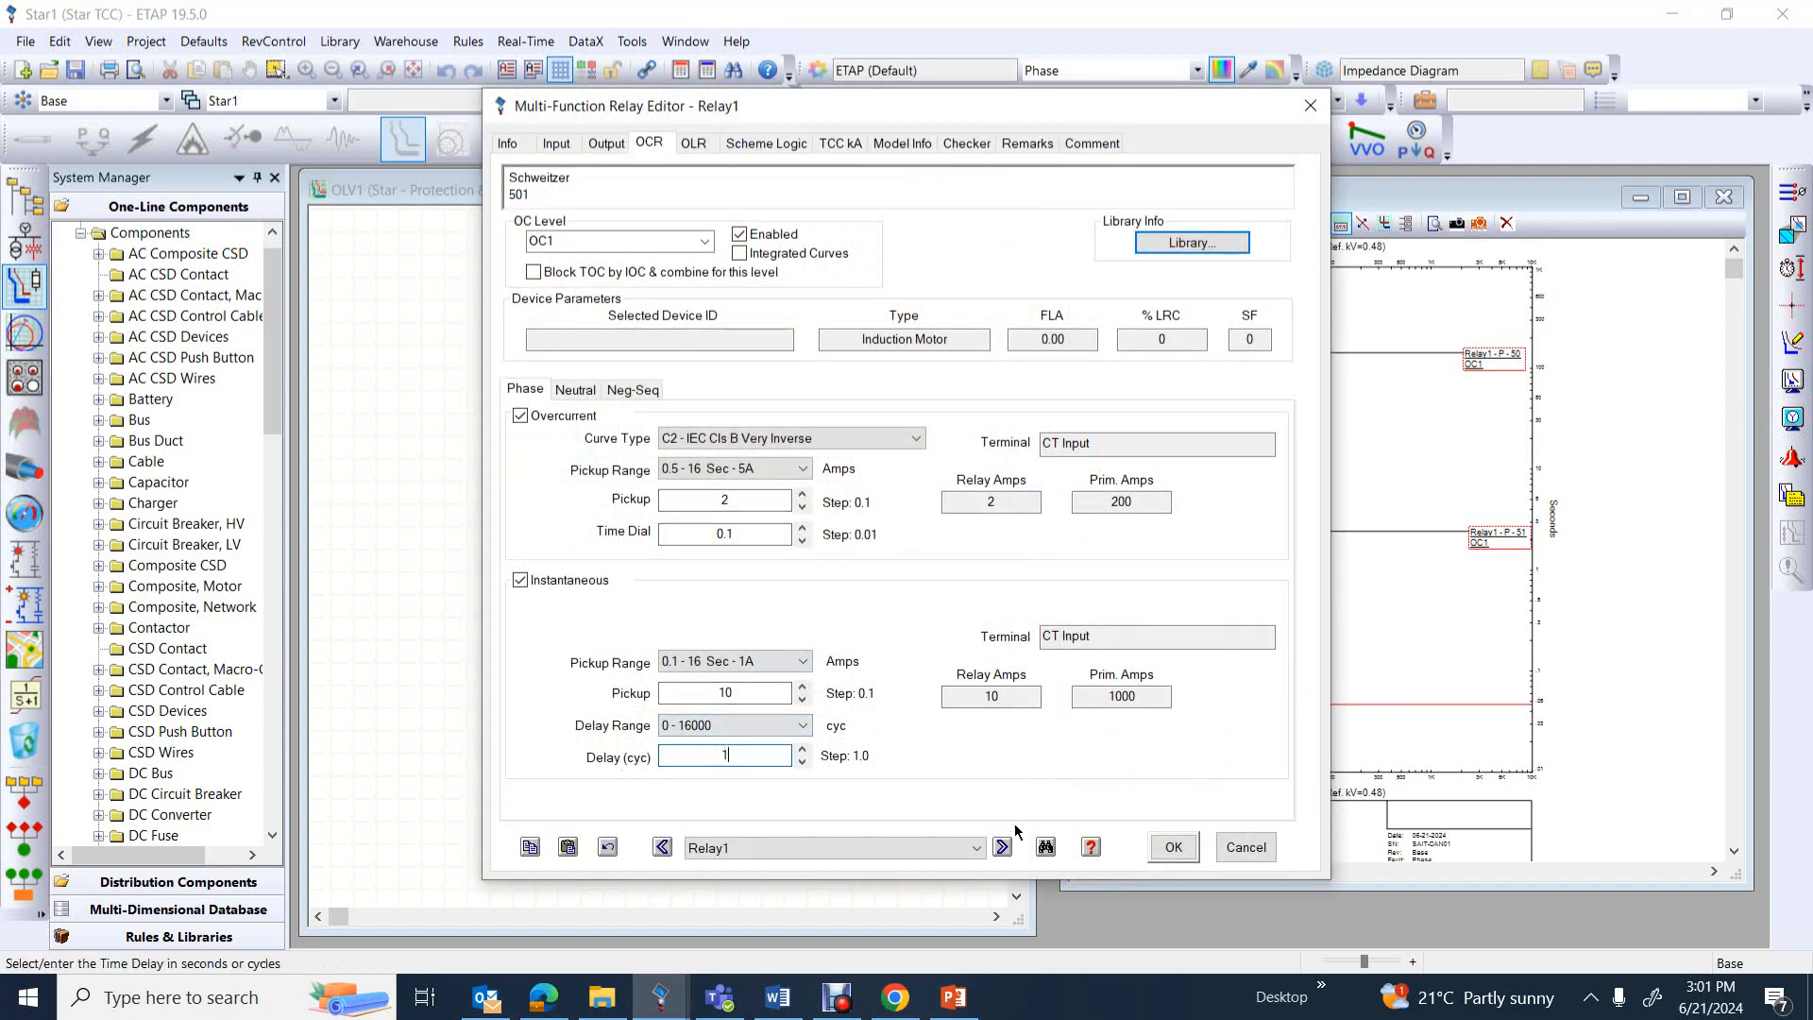
pyautogui.click(1172, 847)
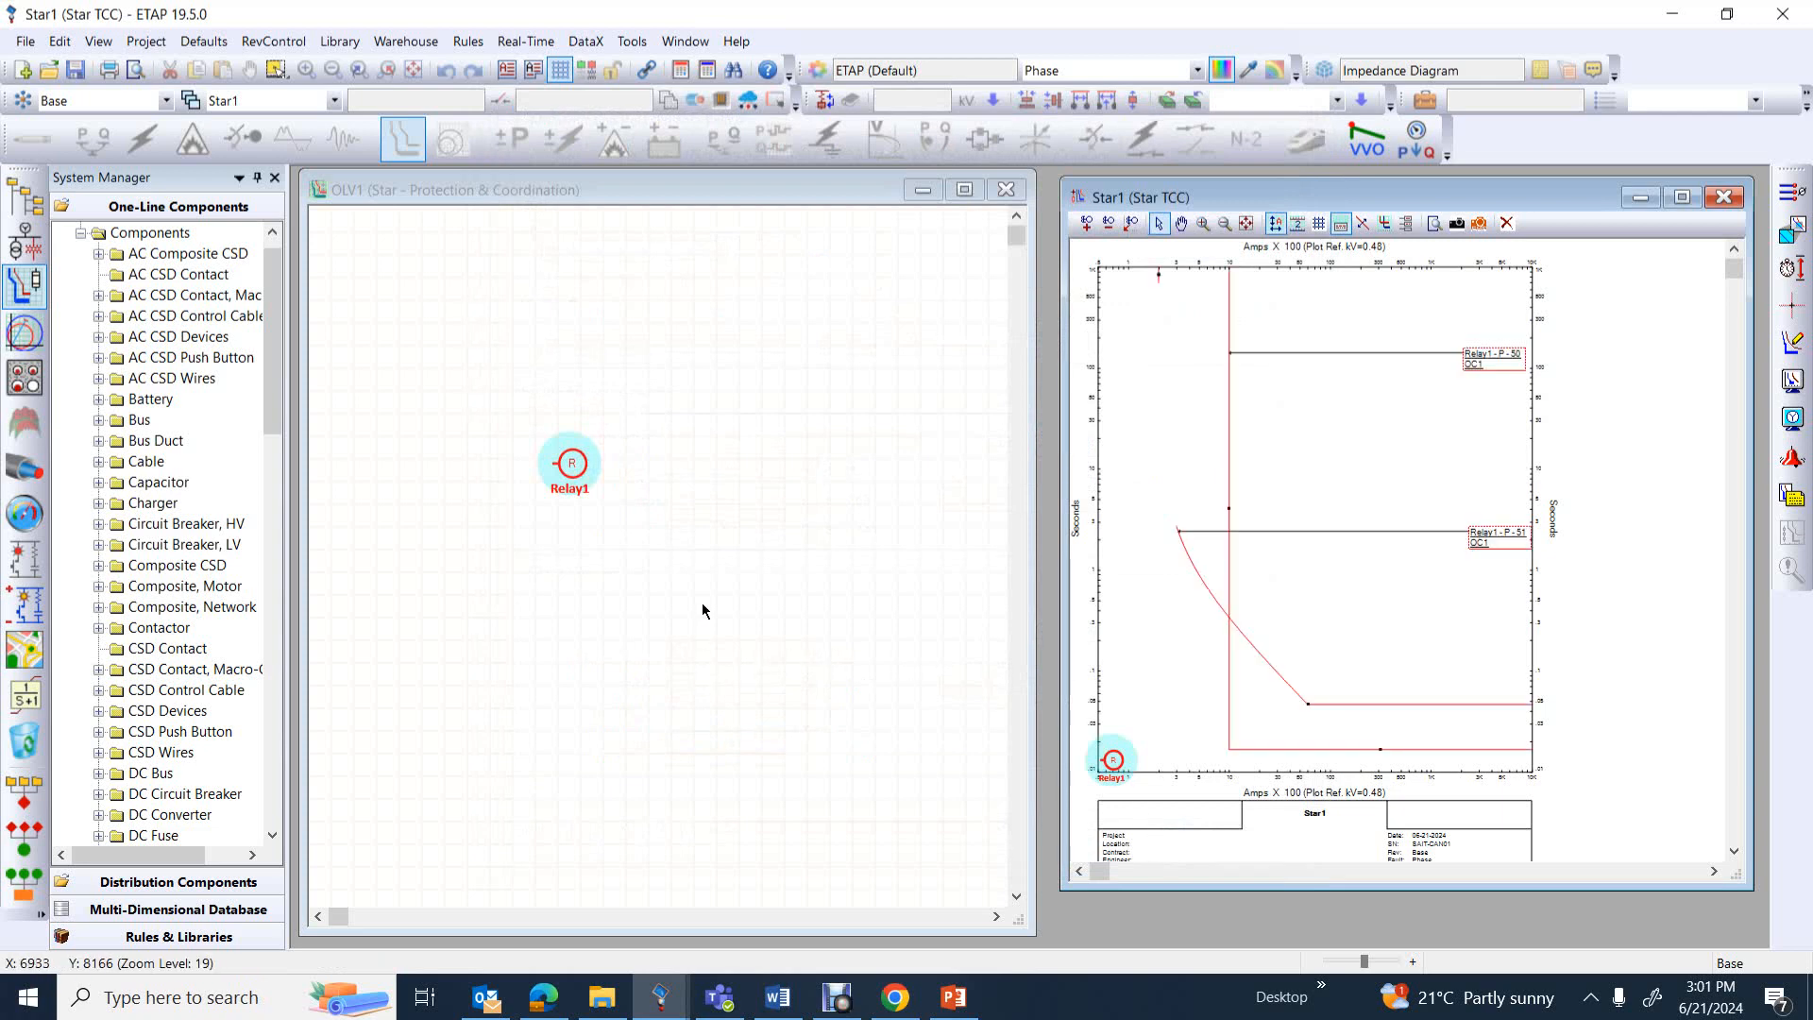
# Examine the instantaneous (50) and overcurrent (51) curves and their device settings on the Star plot
pyautogui.click(1233, 454)
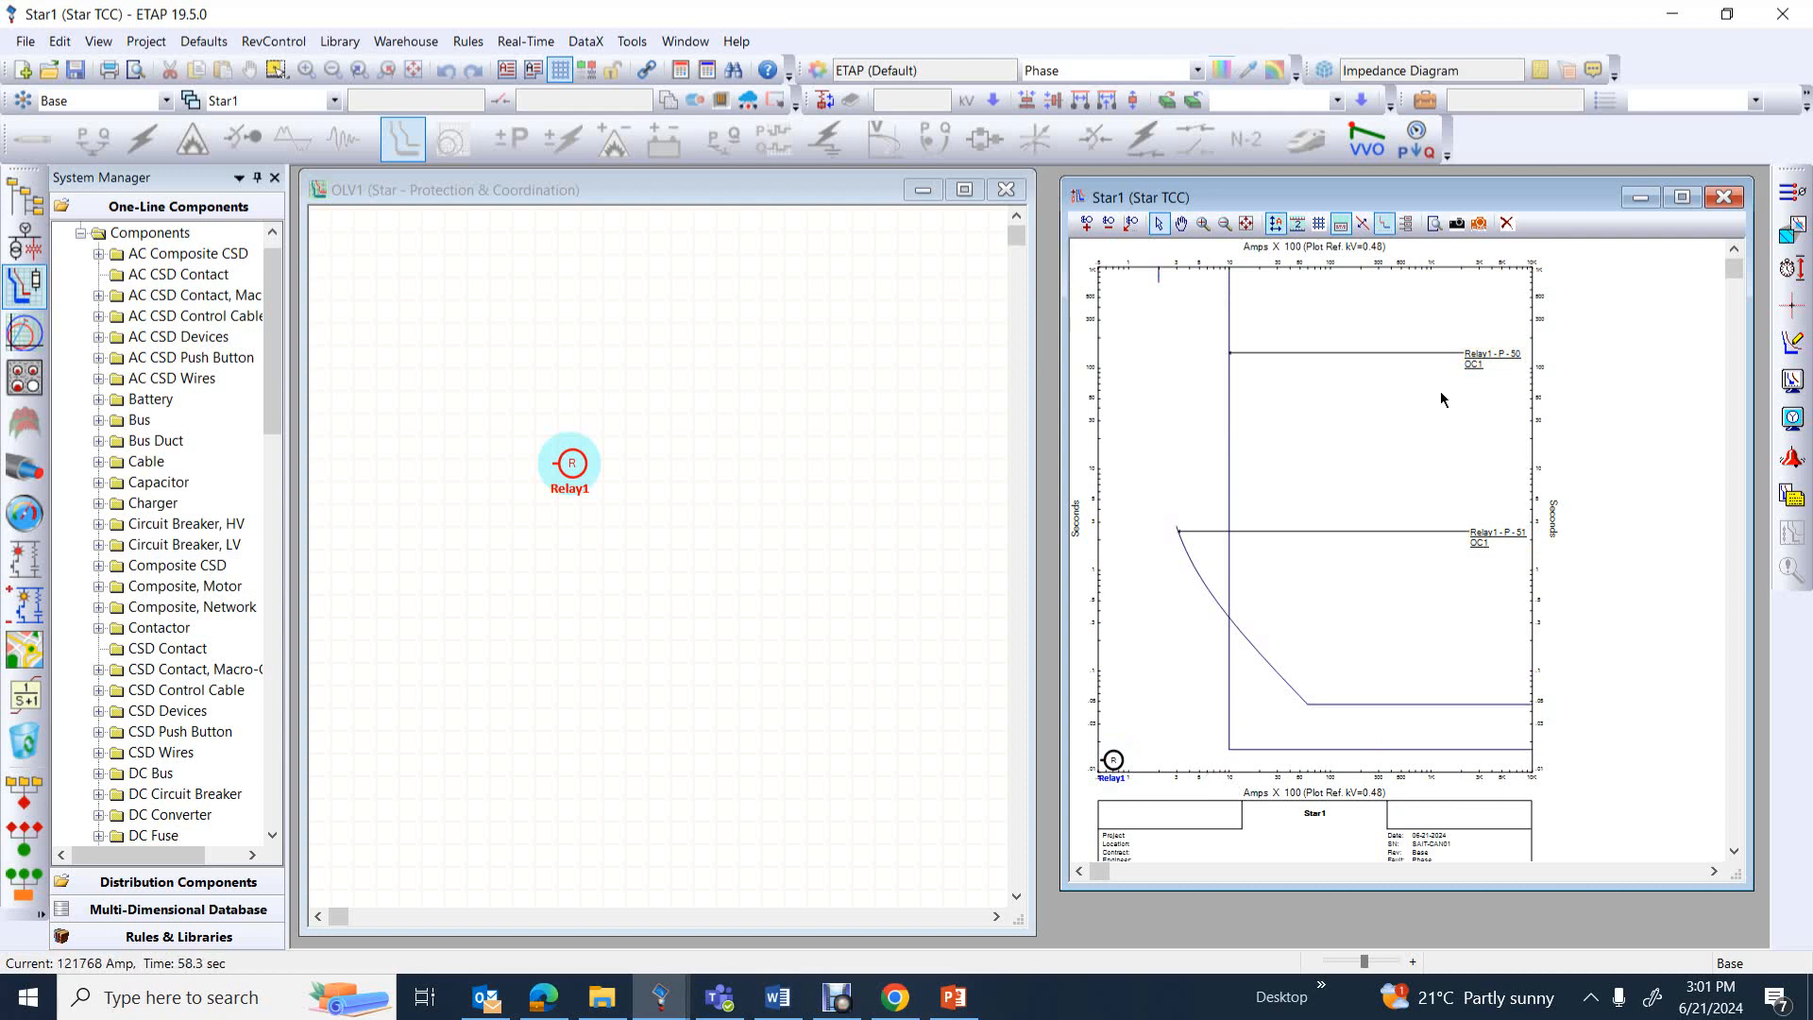
pyautogui.click(1506, 370)
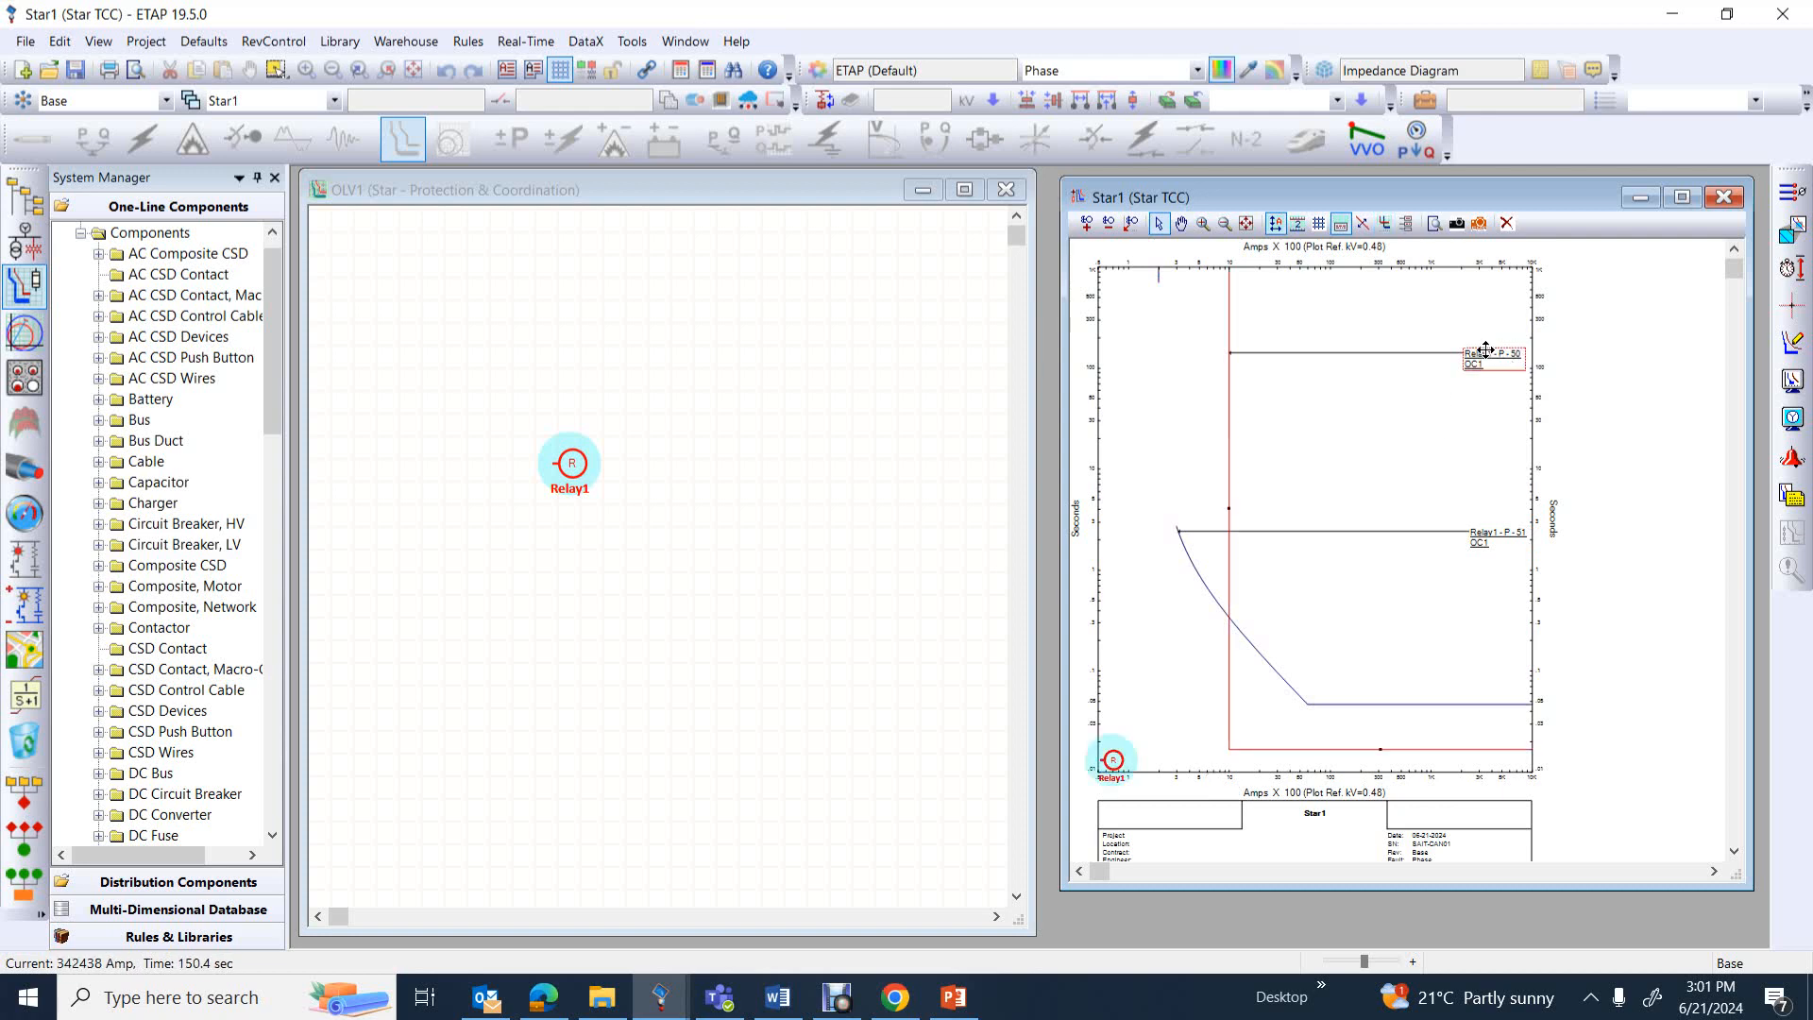
pyautogui.moveTo(1485, 350)
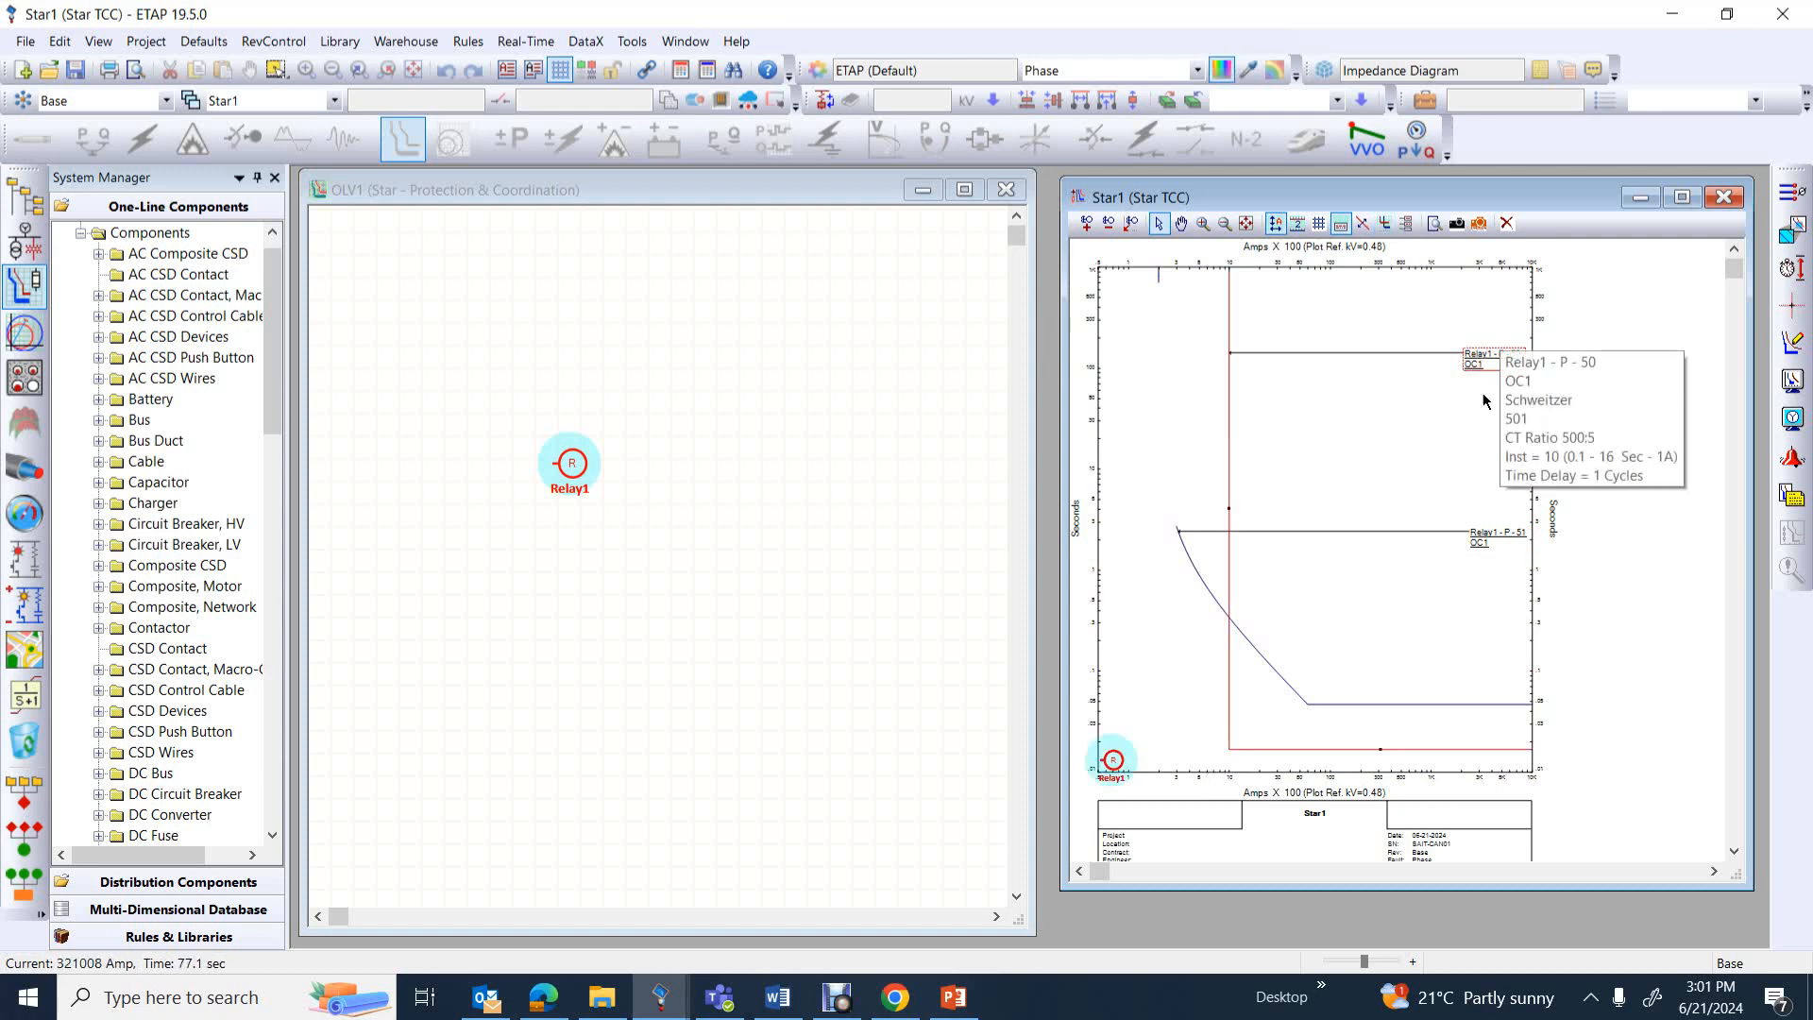
pyautogui.click(1489, 537)
pyautogui.rightClick(1489, 537)
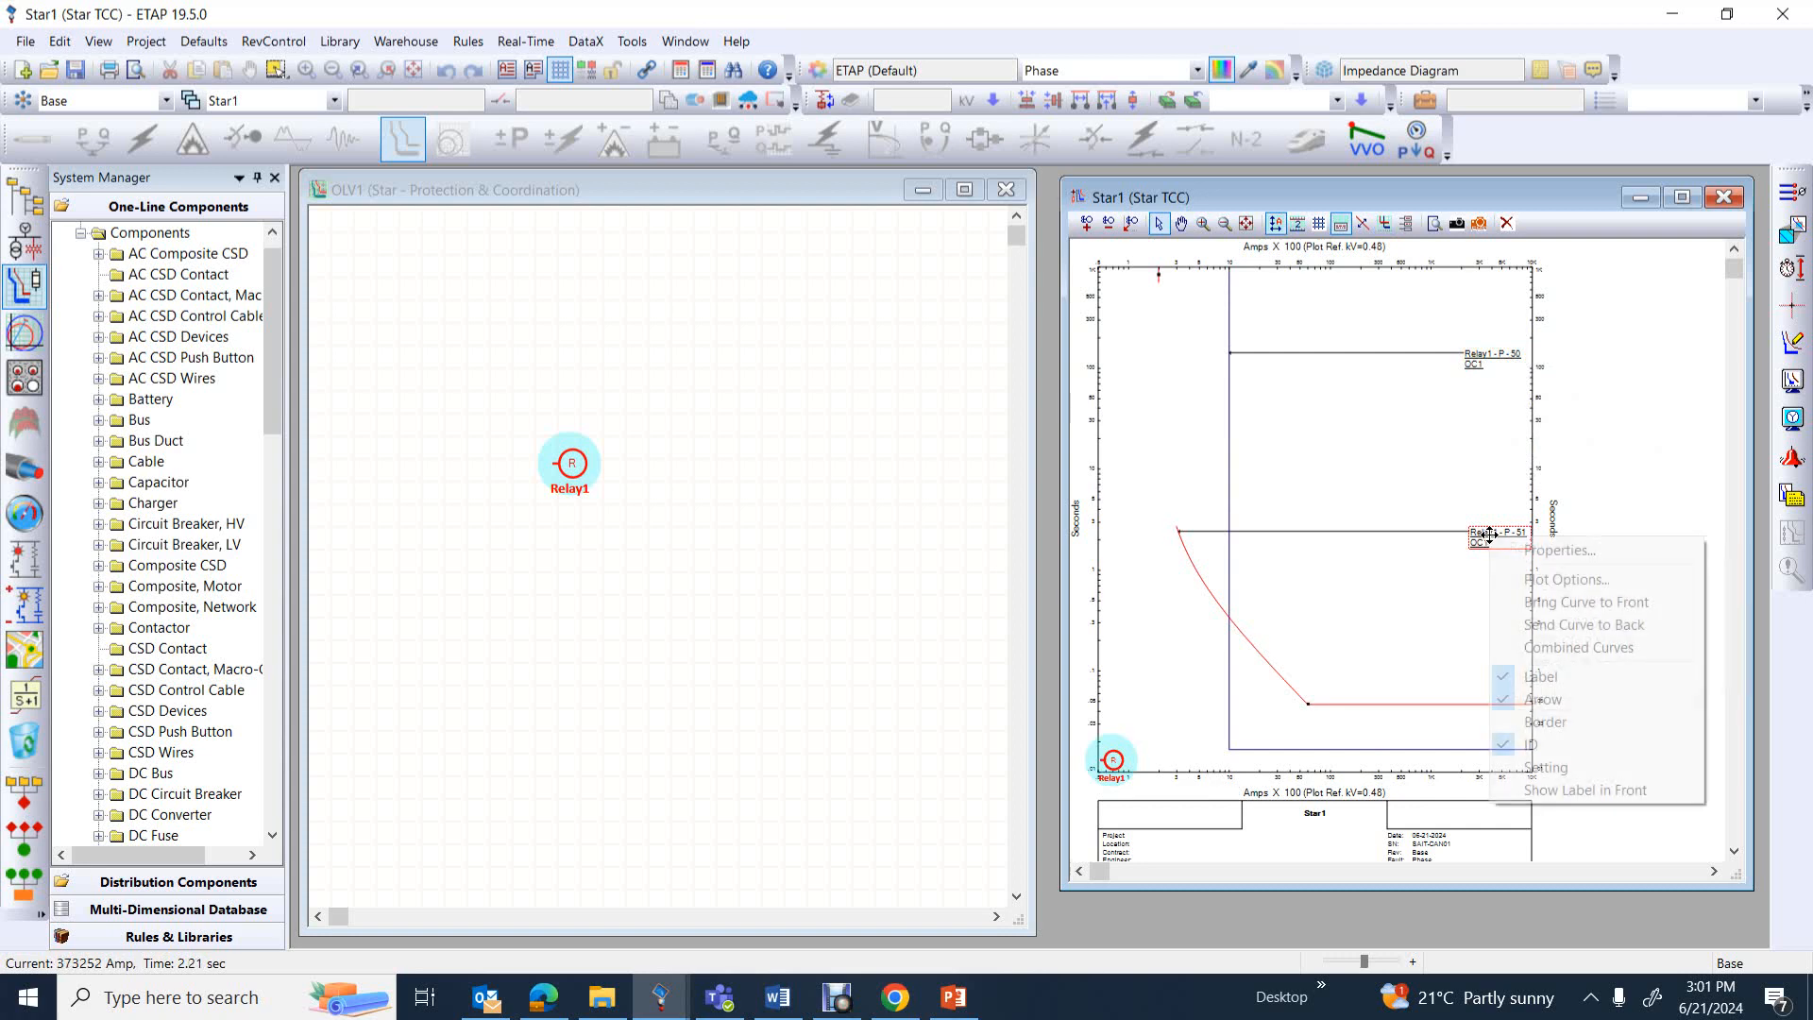
pyautogui.click(1340, 463)
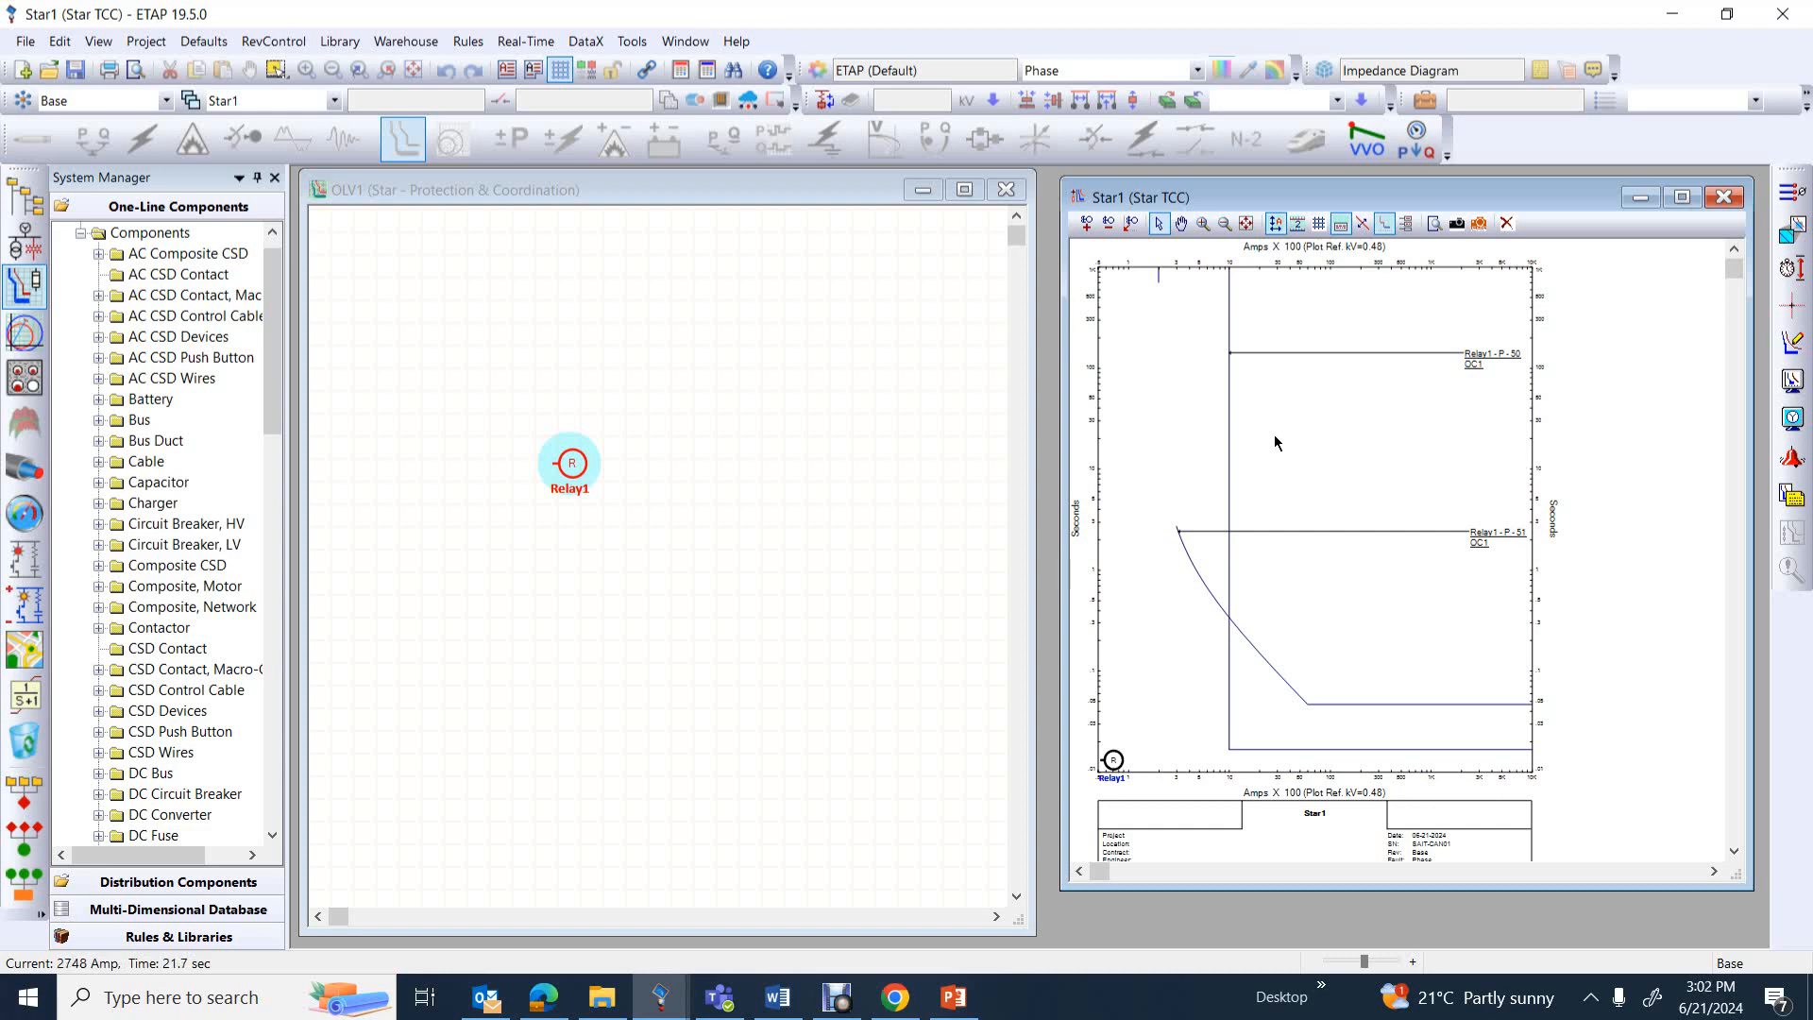
# Enable Integrated Curves for Relay1's OC1 level and accept the relay settings
pyautogui.doubleClick(1115, 762)
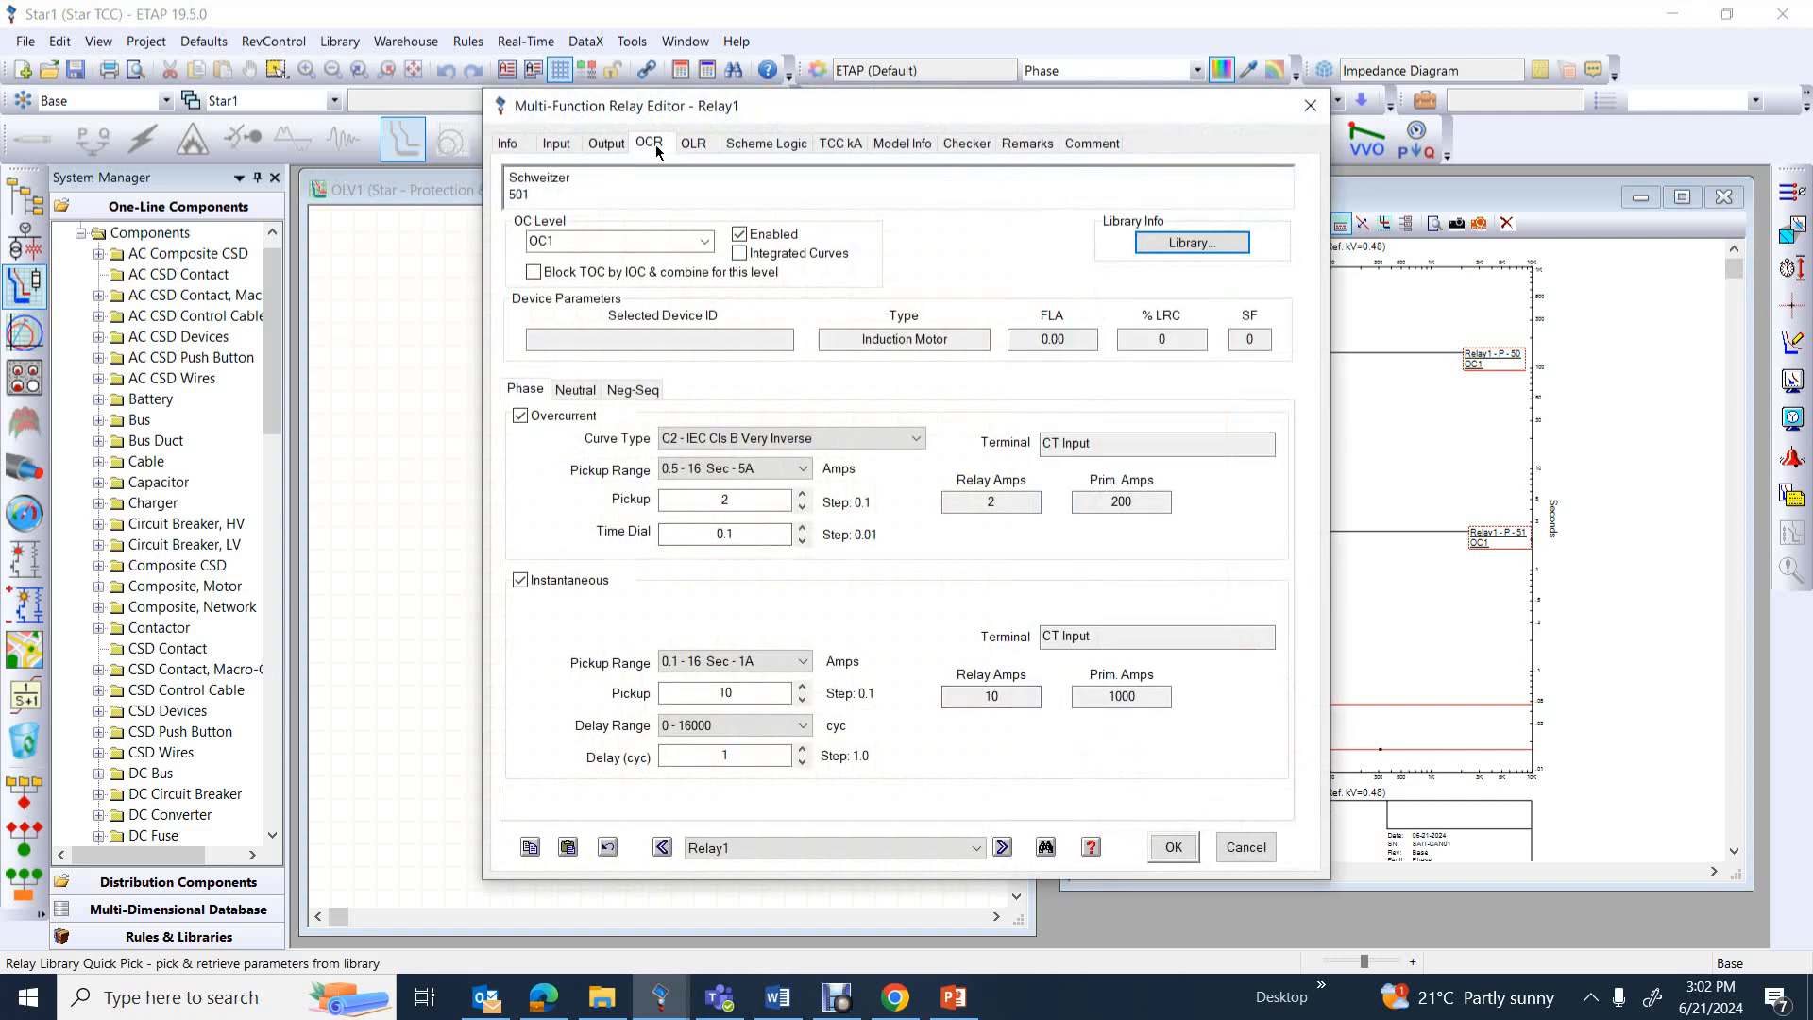
pyautogui.click(739, 254)
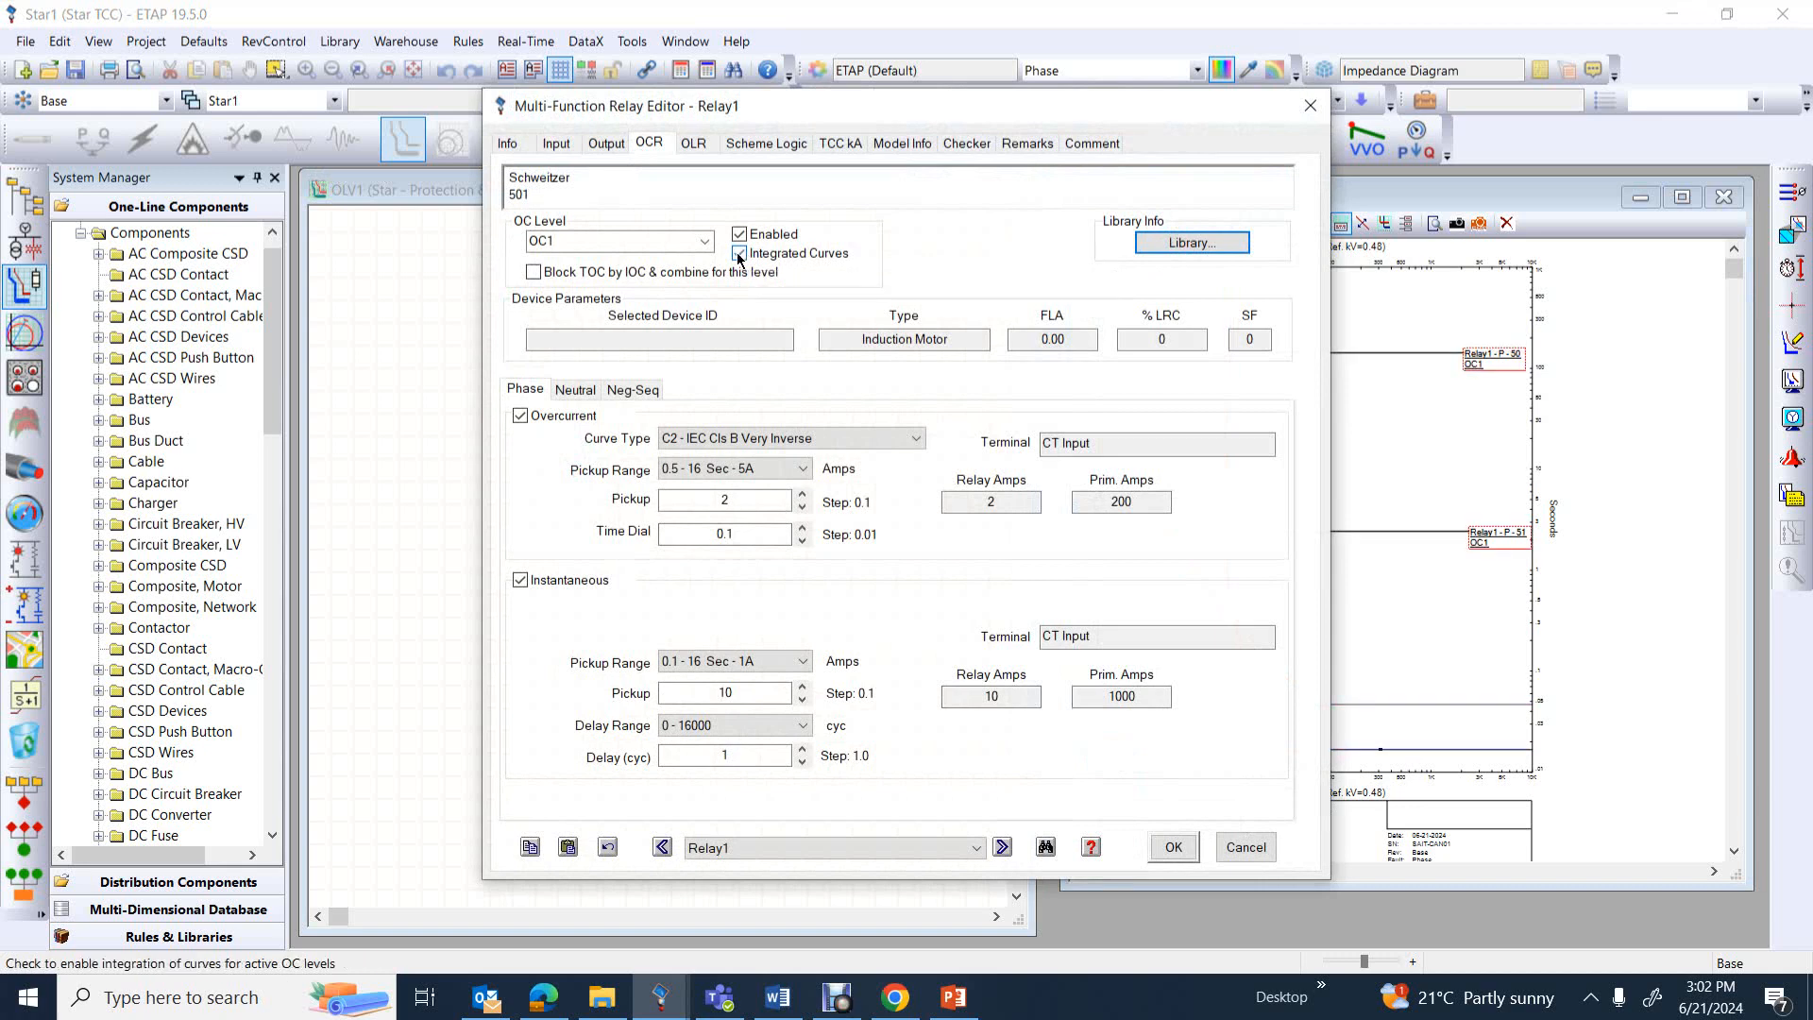
pyautogui.click(1171, 848)
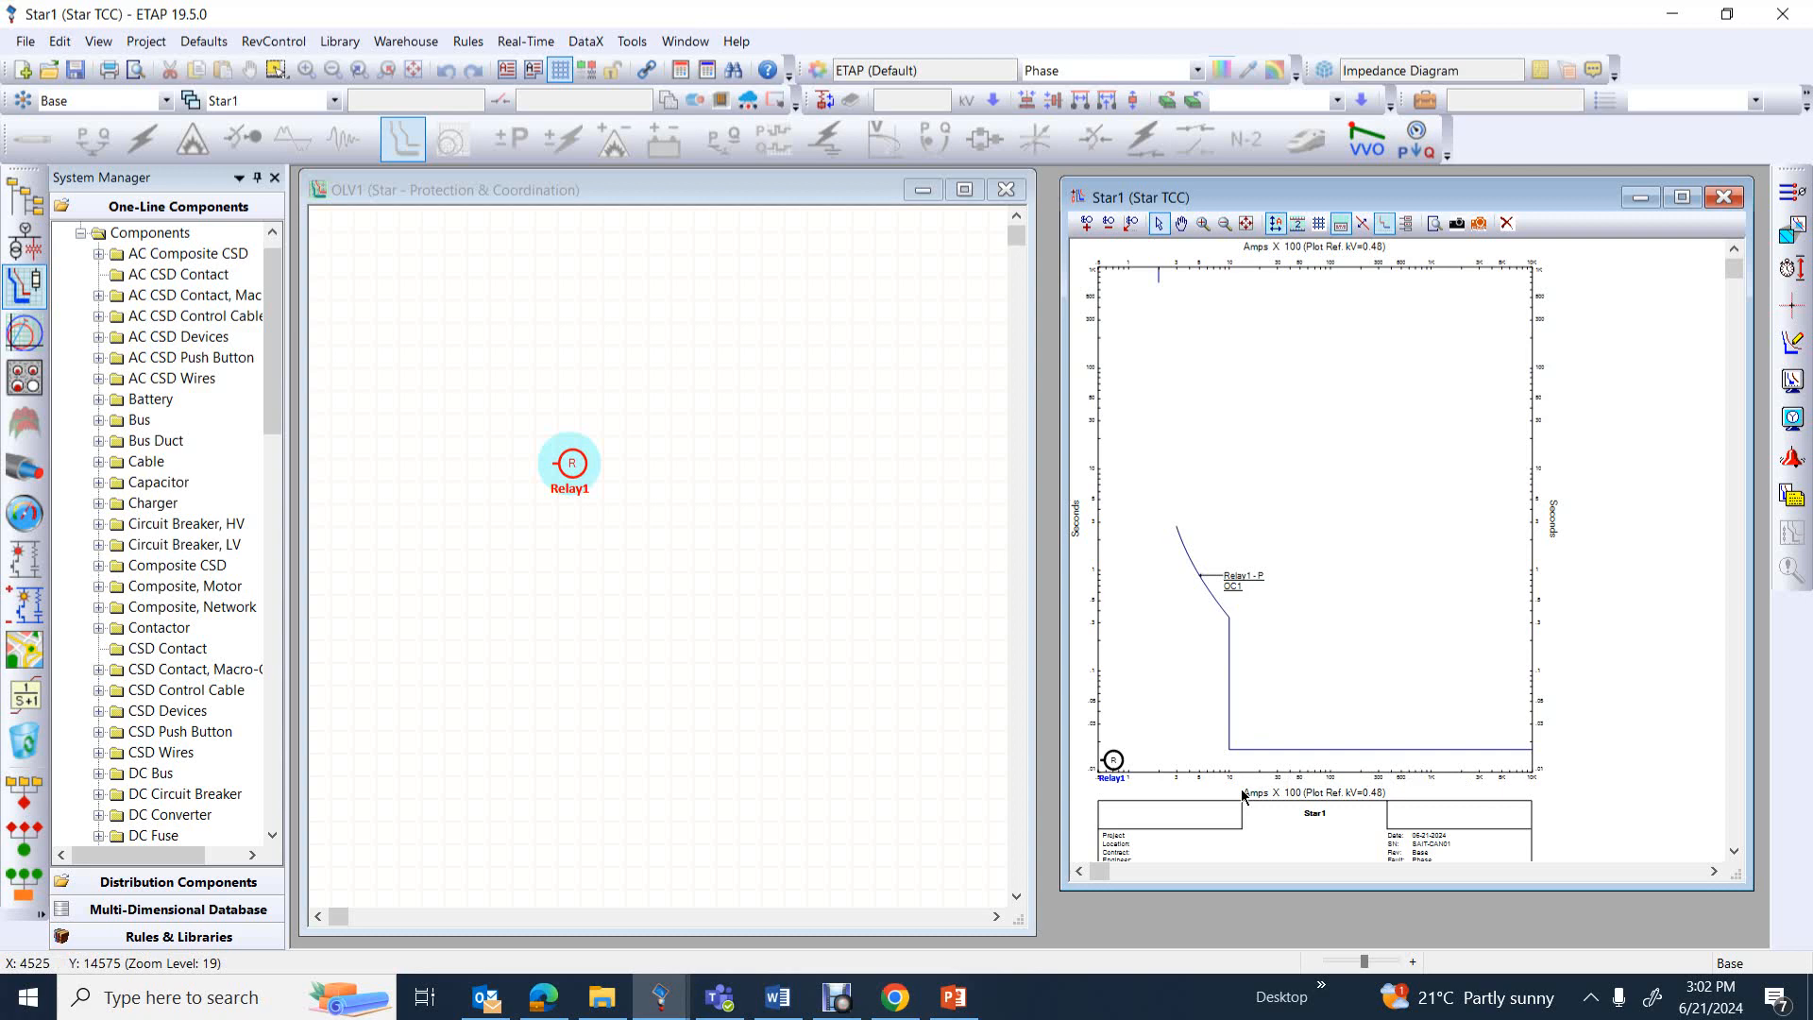
# Set the Star plot's axis tick mark font size to 9 and accept the plot options
pyautogui.click(1792, 383)
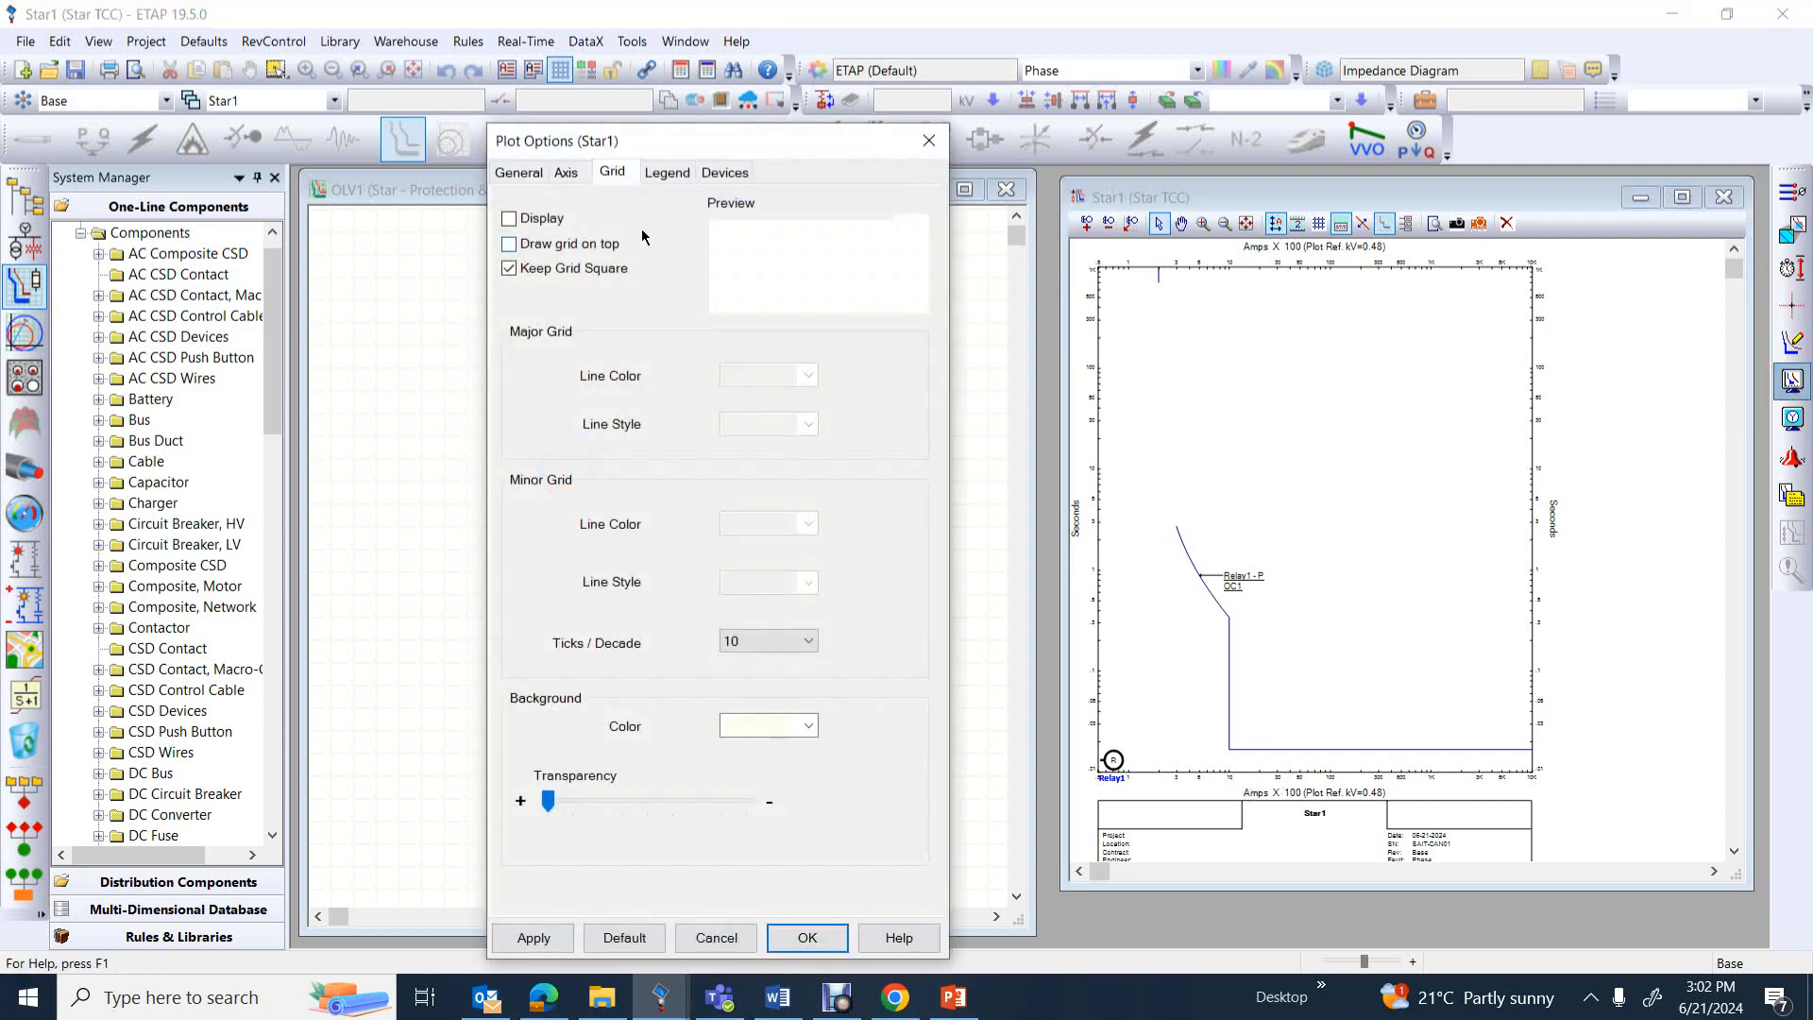
pyautogui.click(564, 175)
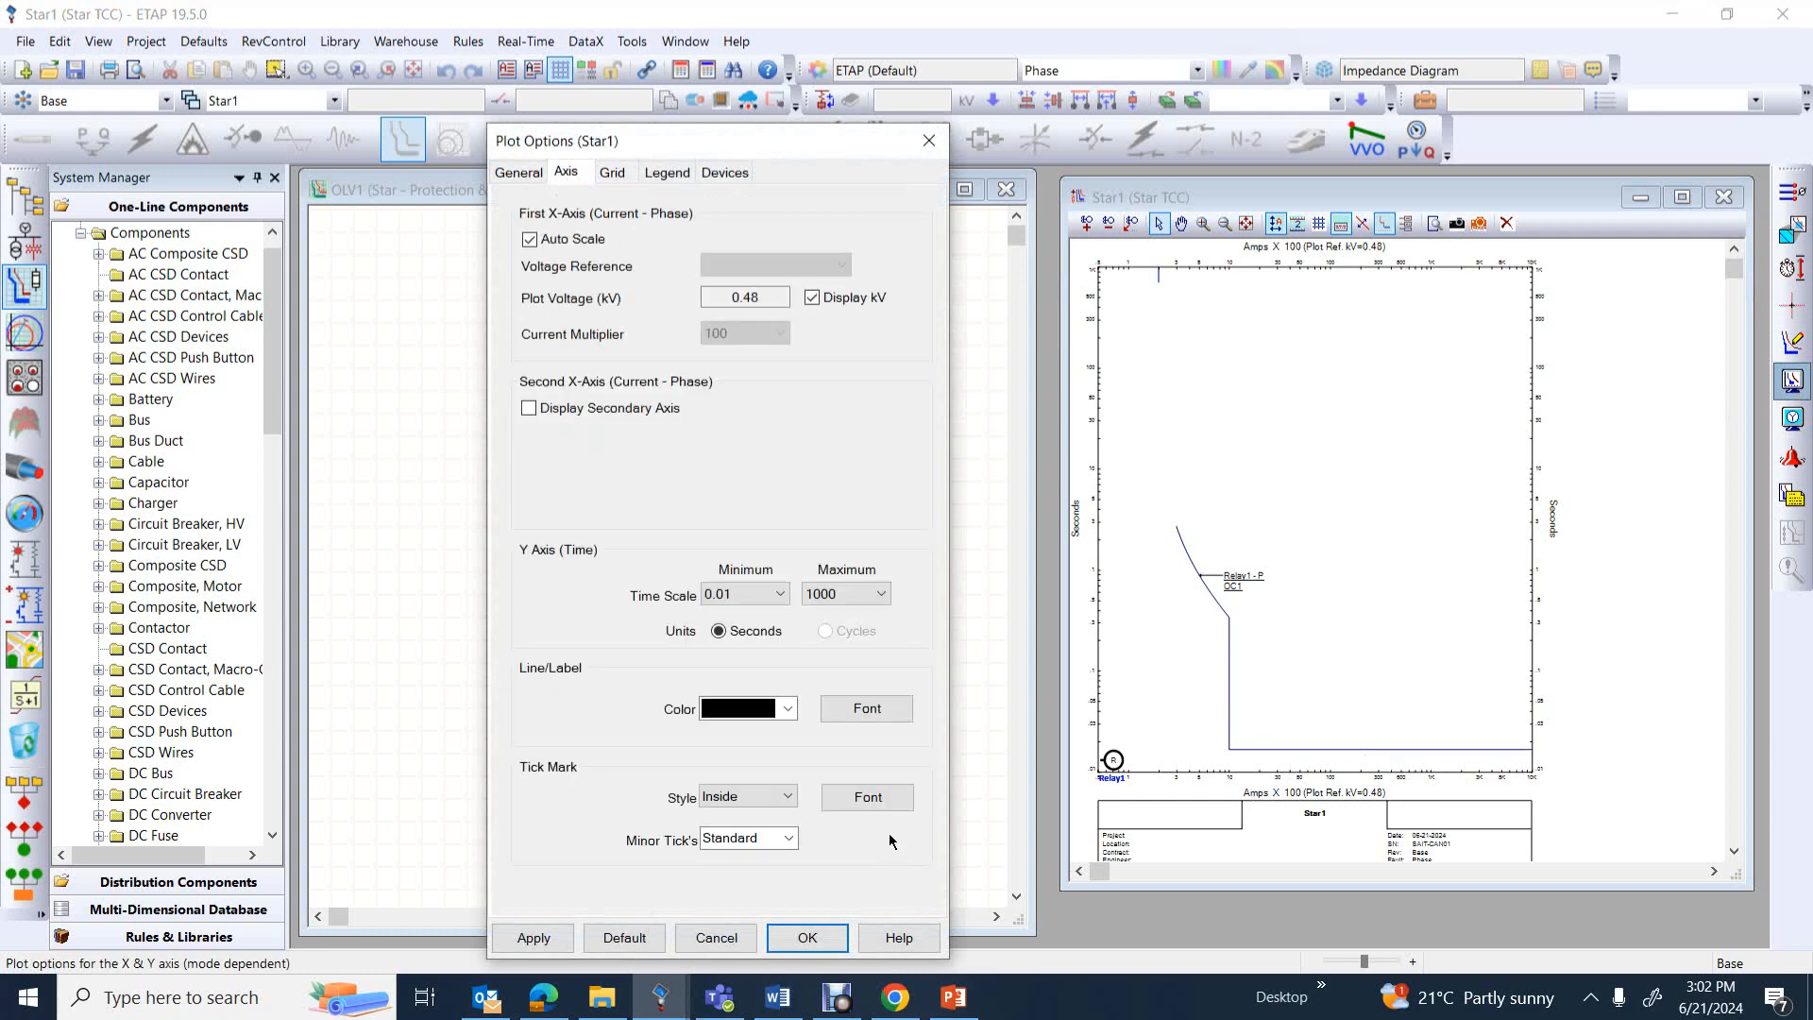
pyautogui.click(866, 796)
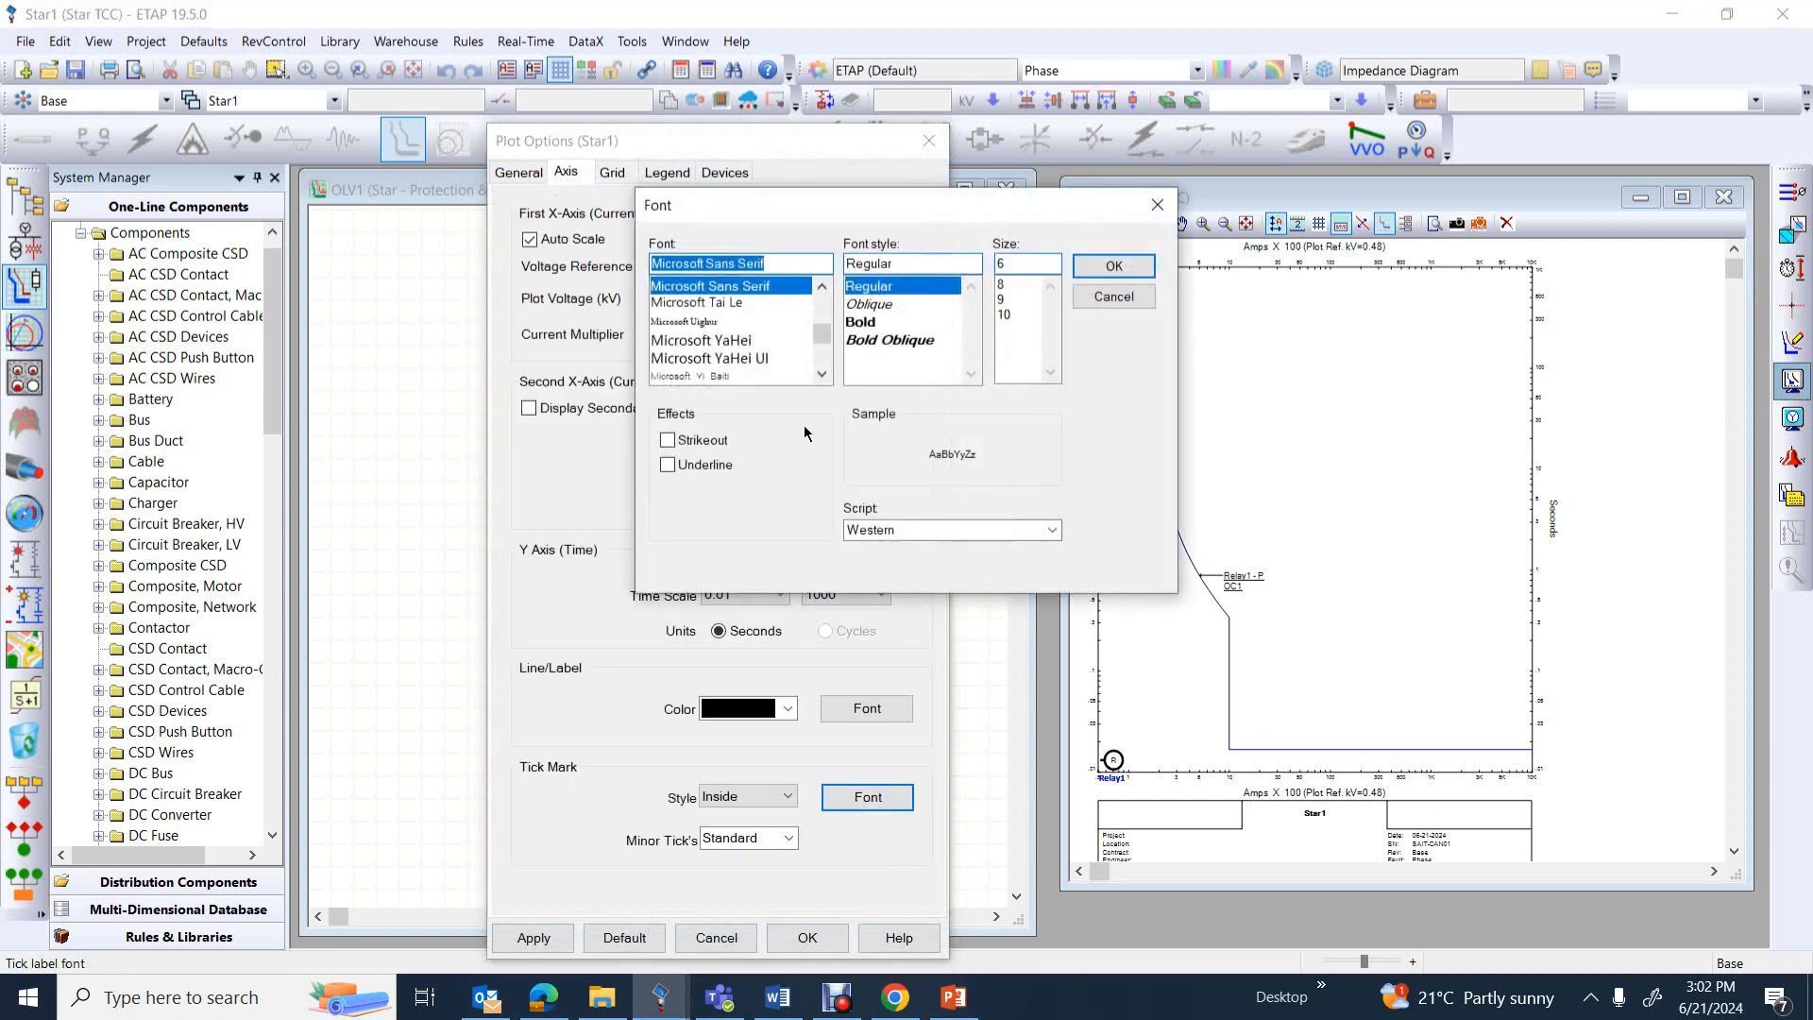
pyautogui.click(1002, 300)
pyautogui.click(1105, 266)
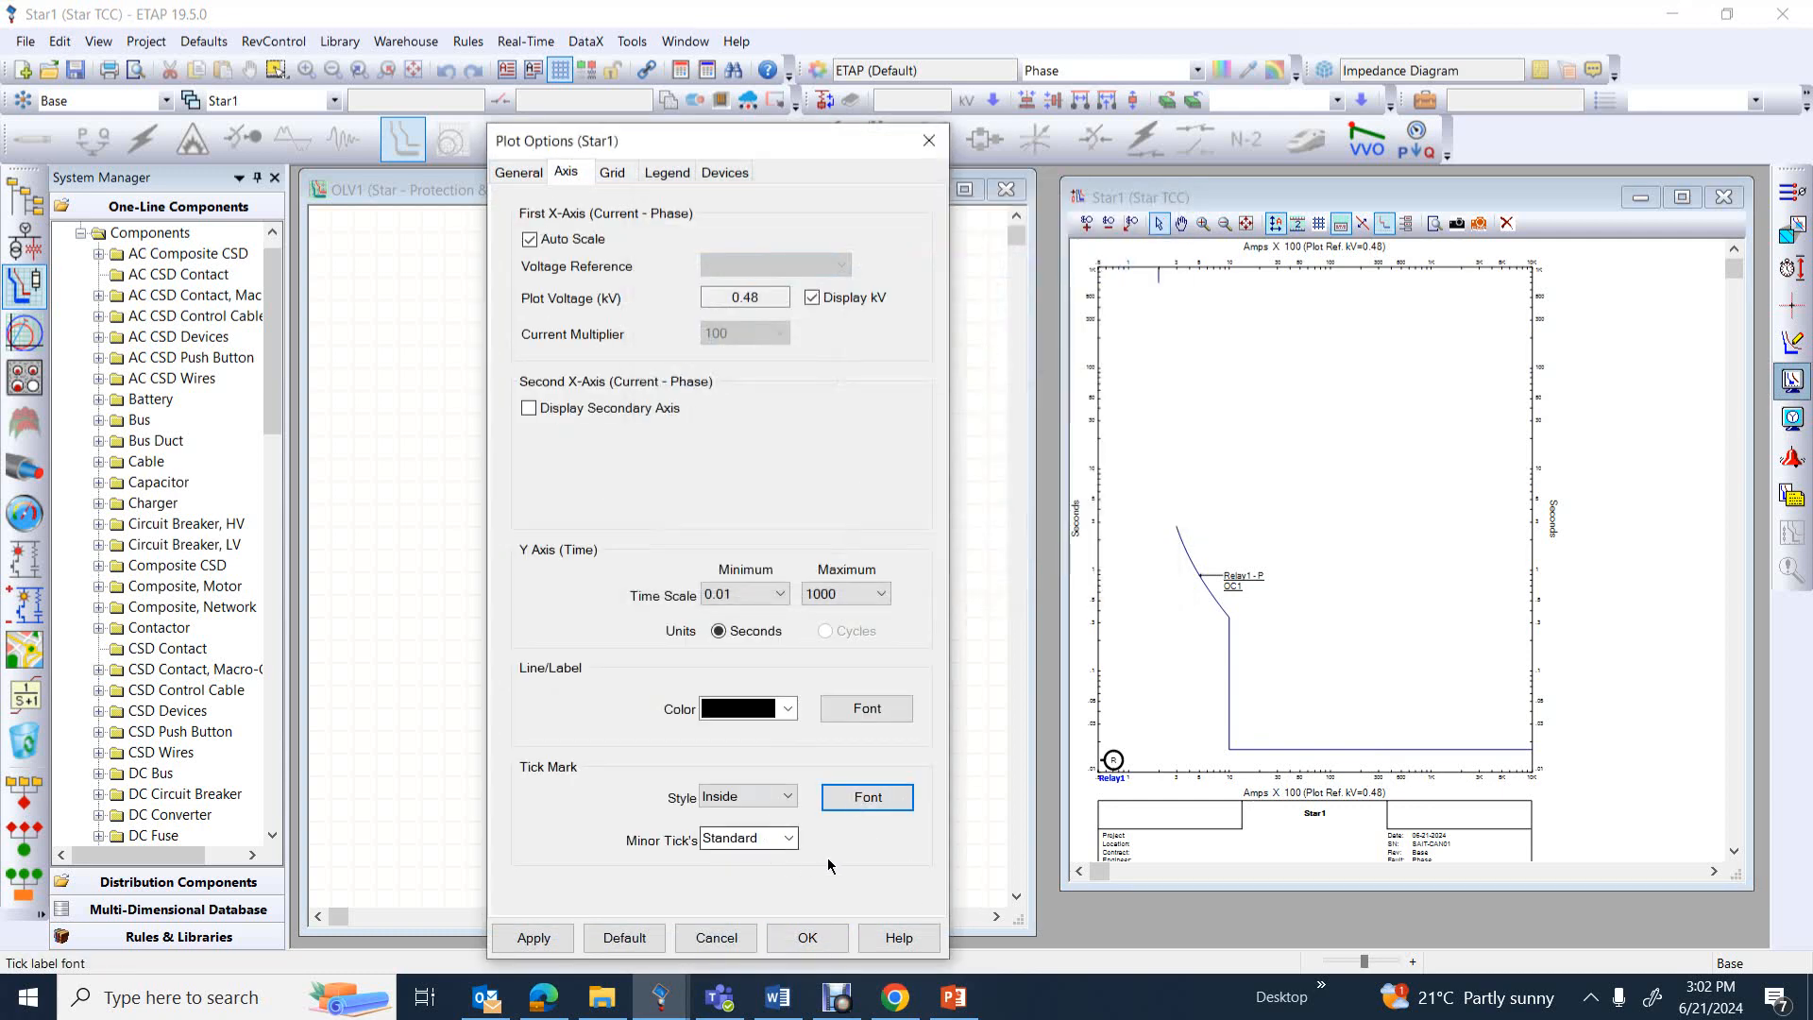
pyautogui.click(808, 937)
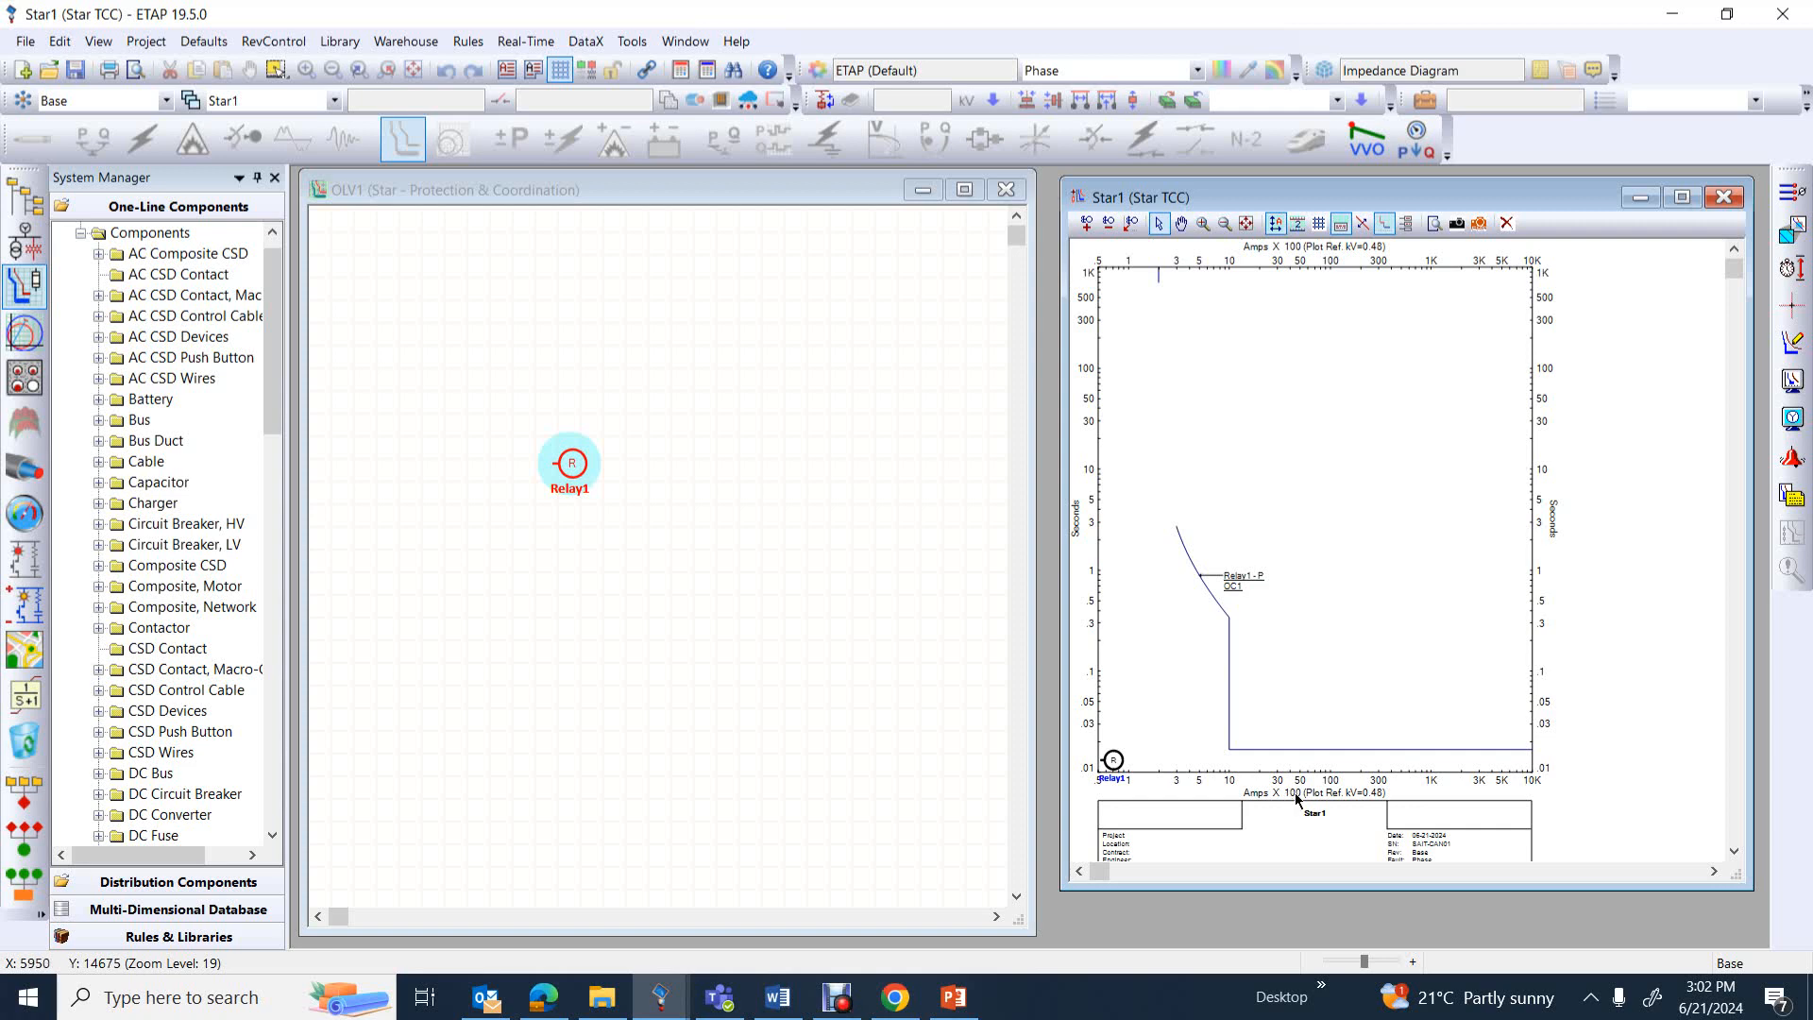
# Turn off auto scale for the Star plot's first X axis and set its current multiplier to 10
pyautogui.click(1792, 381)
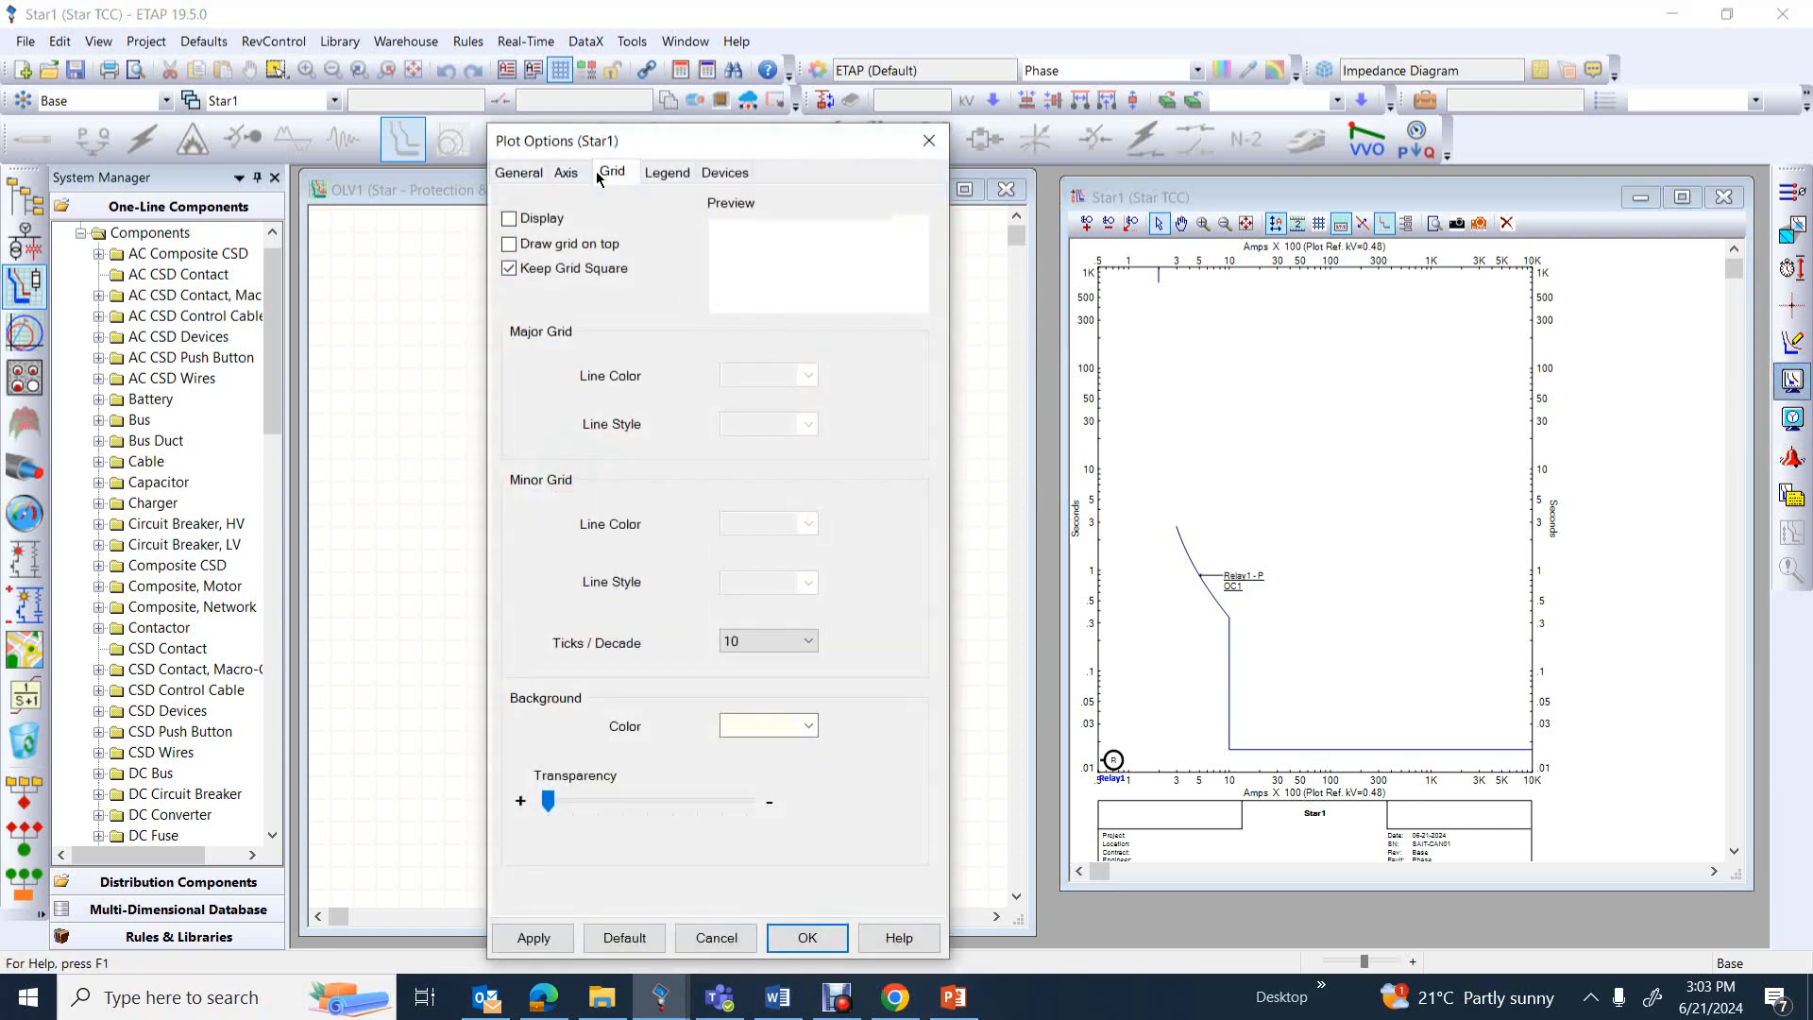
pyautogui.click(572, 176)
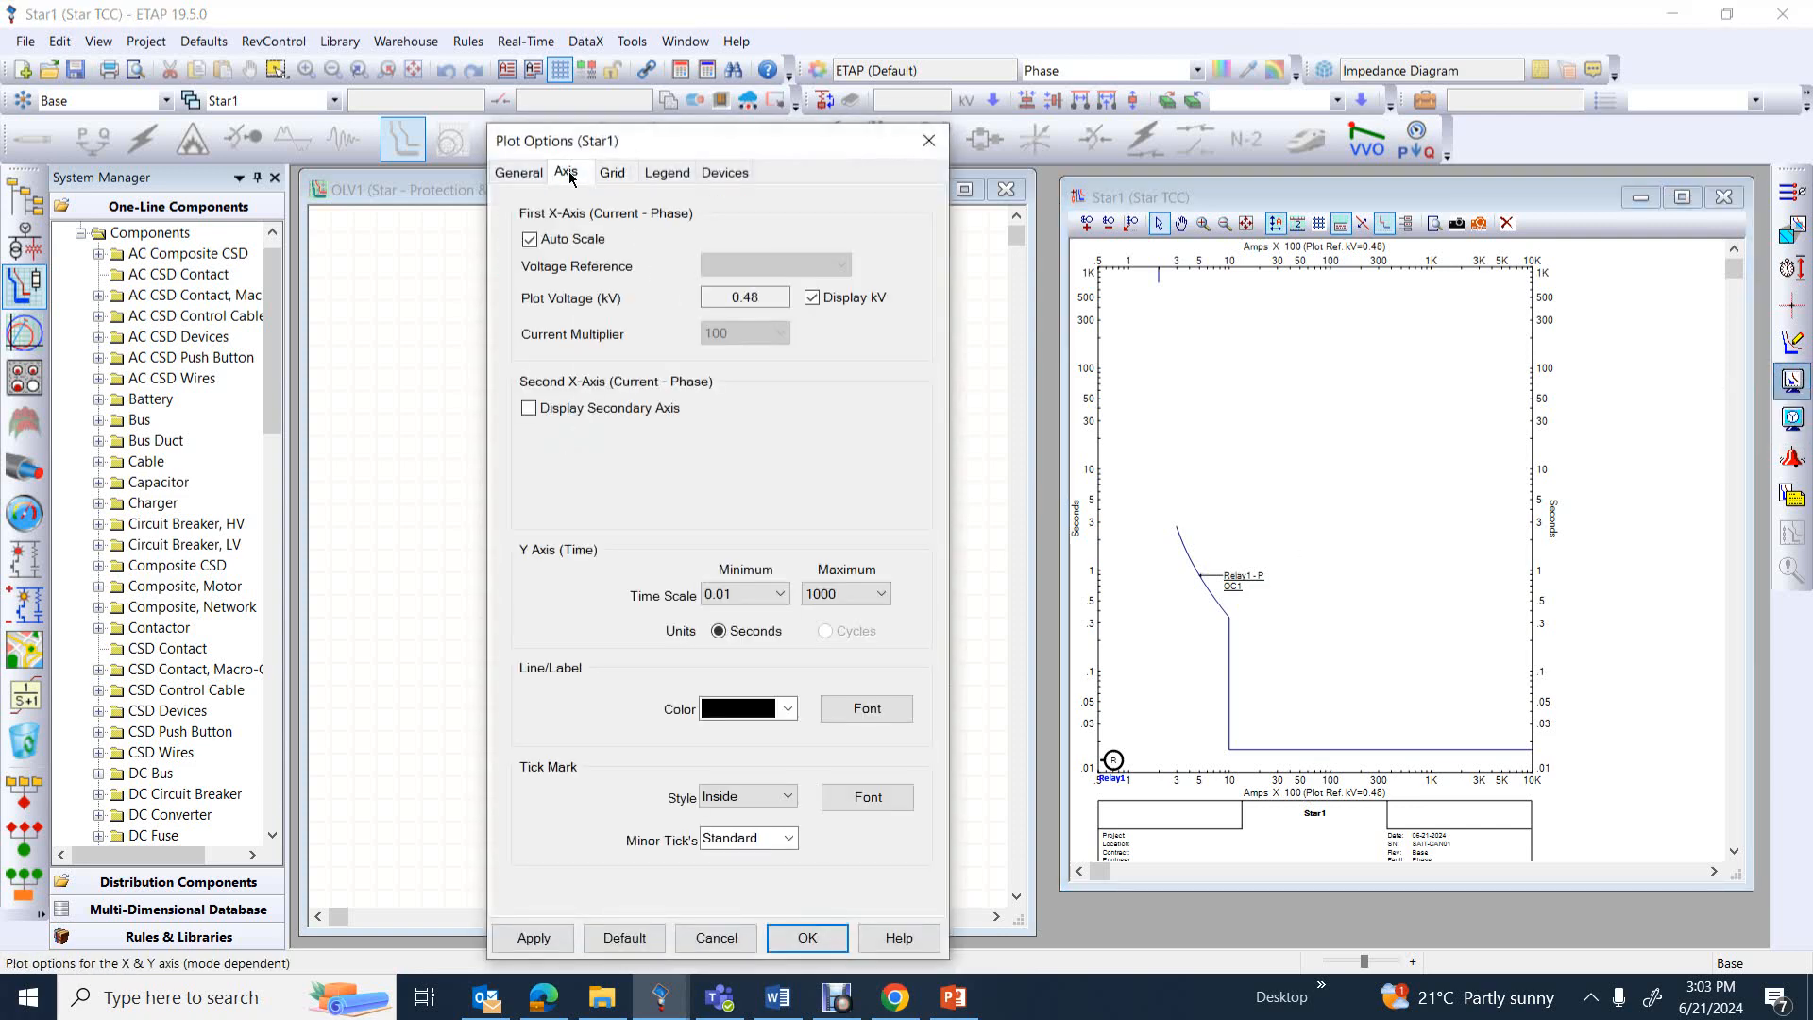
pyautogui.click(529, 240)
pyautogui.click(780, 333)
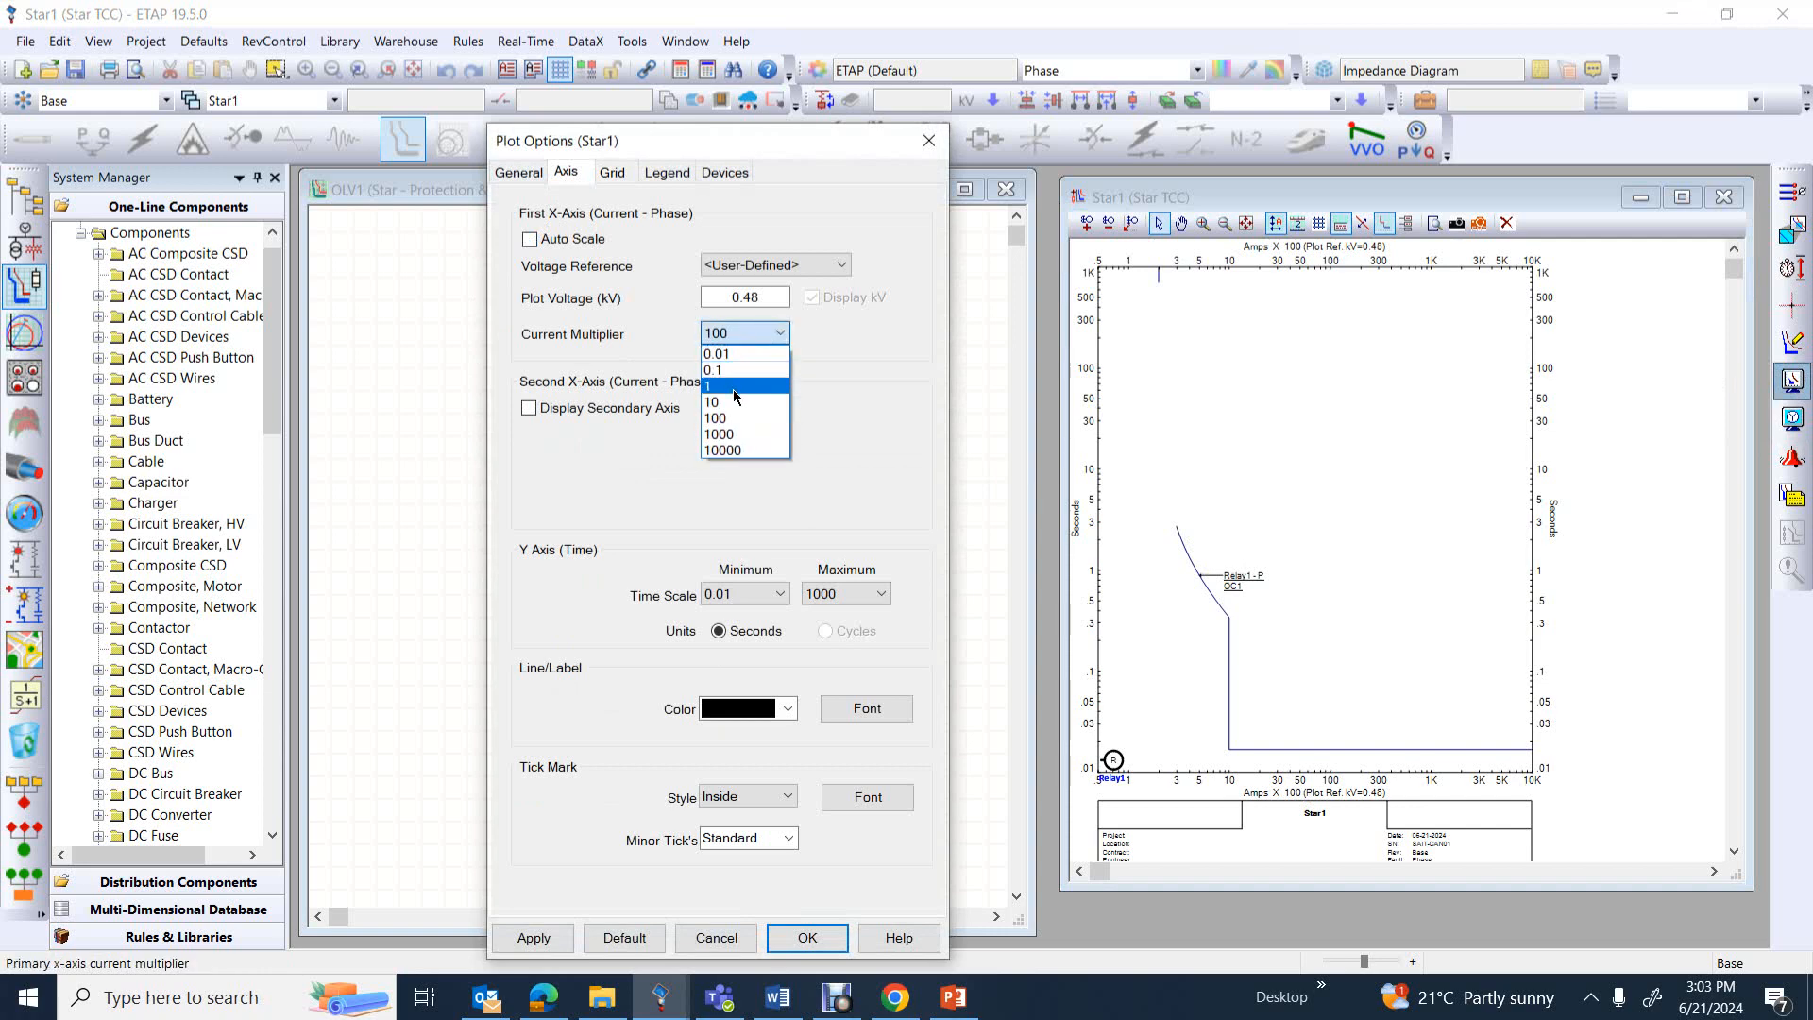
pyautogui.click(729, 403)
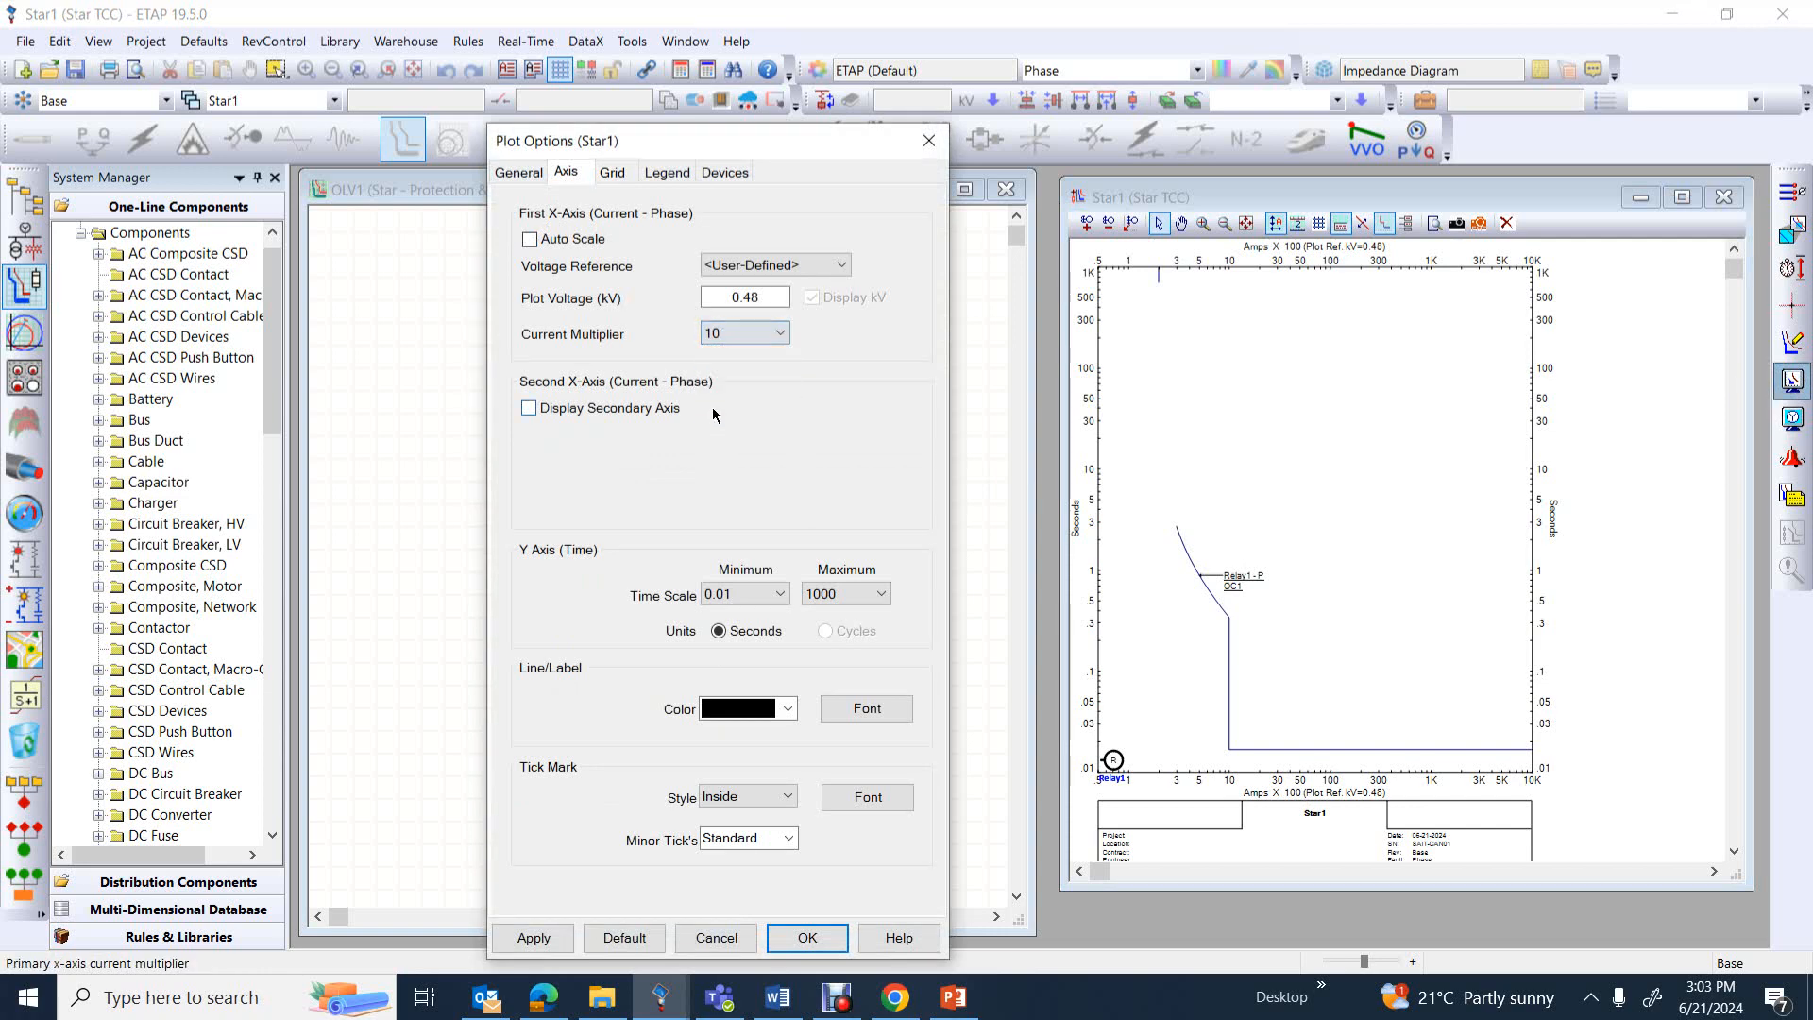
pyautogui.click(804, 937)
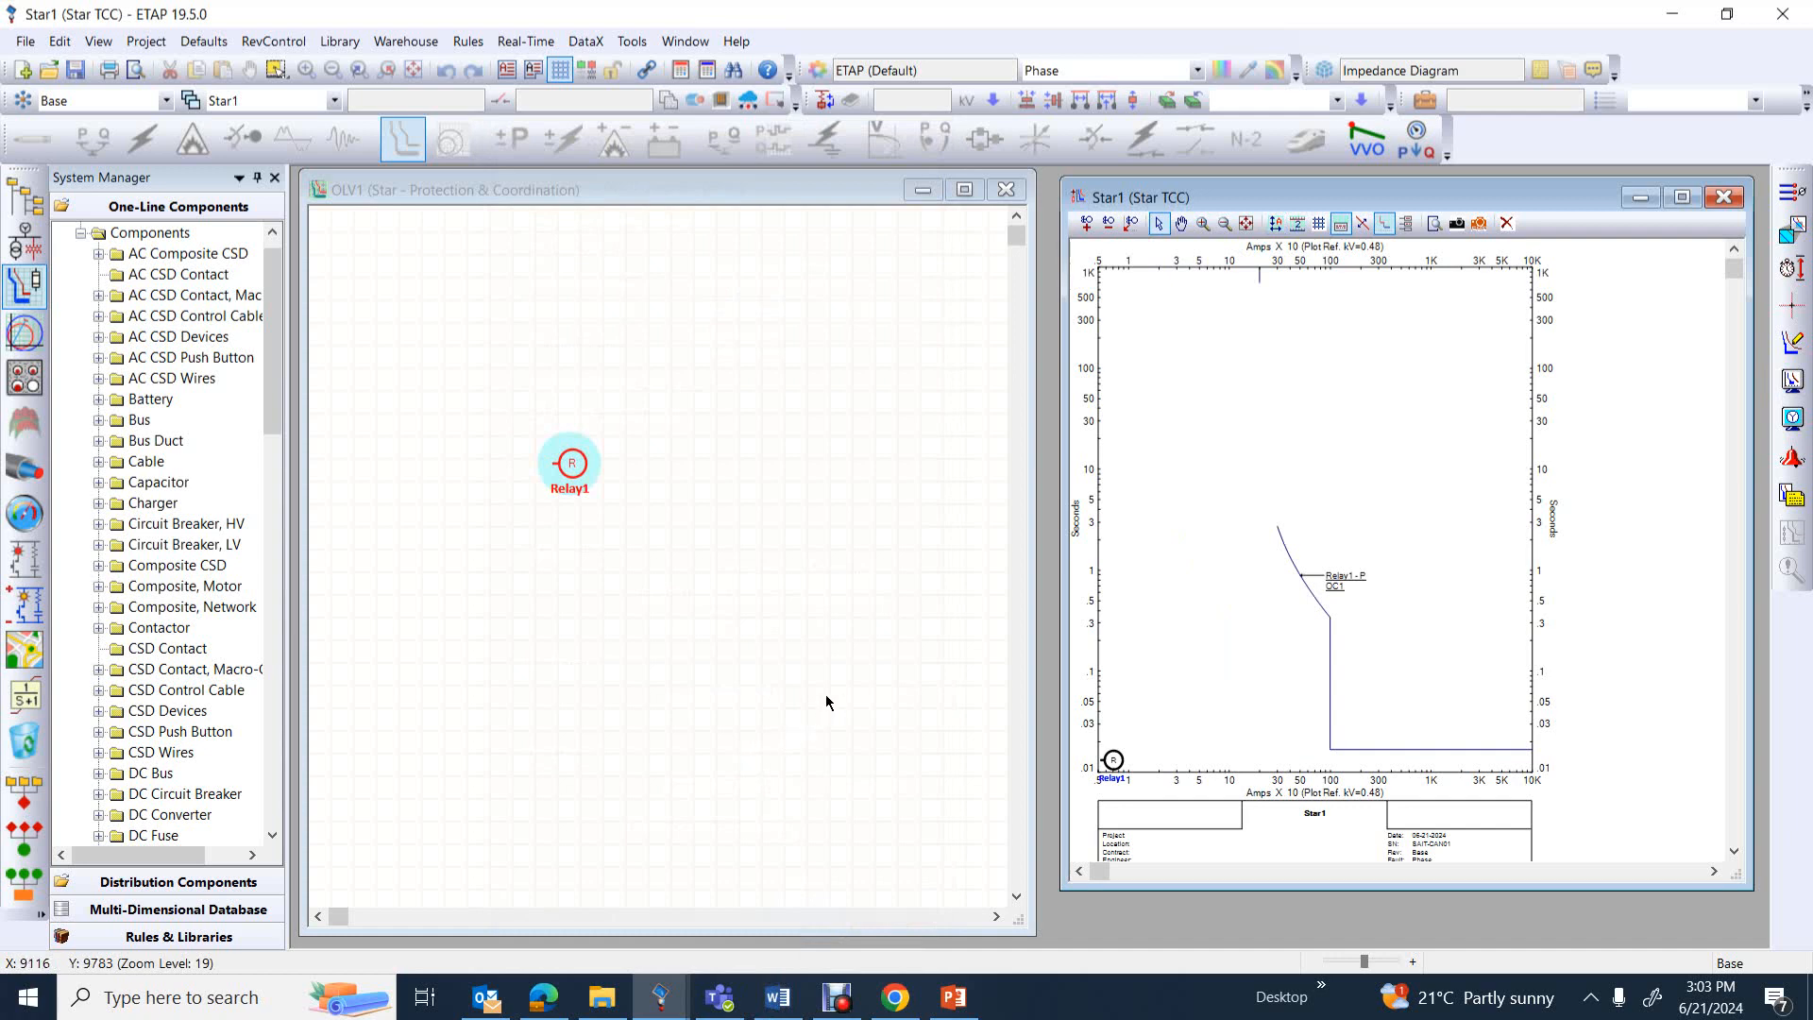
# Make Relay1's TCC kA user-defined with a 3-phase clipping current of 50 kA and accept the settings
pyautogui.doubleClick(1113, 761)
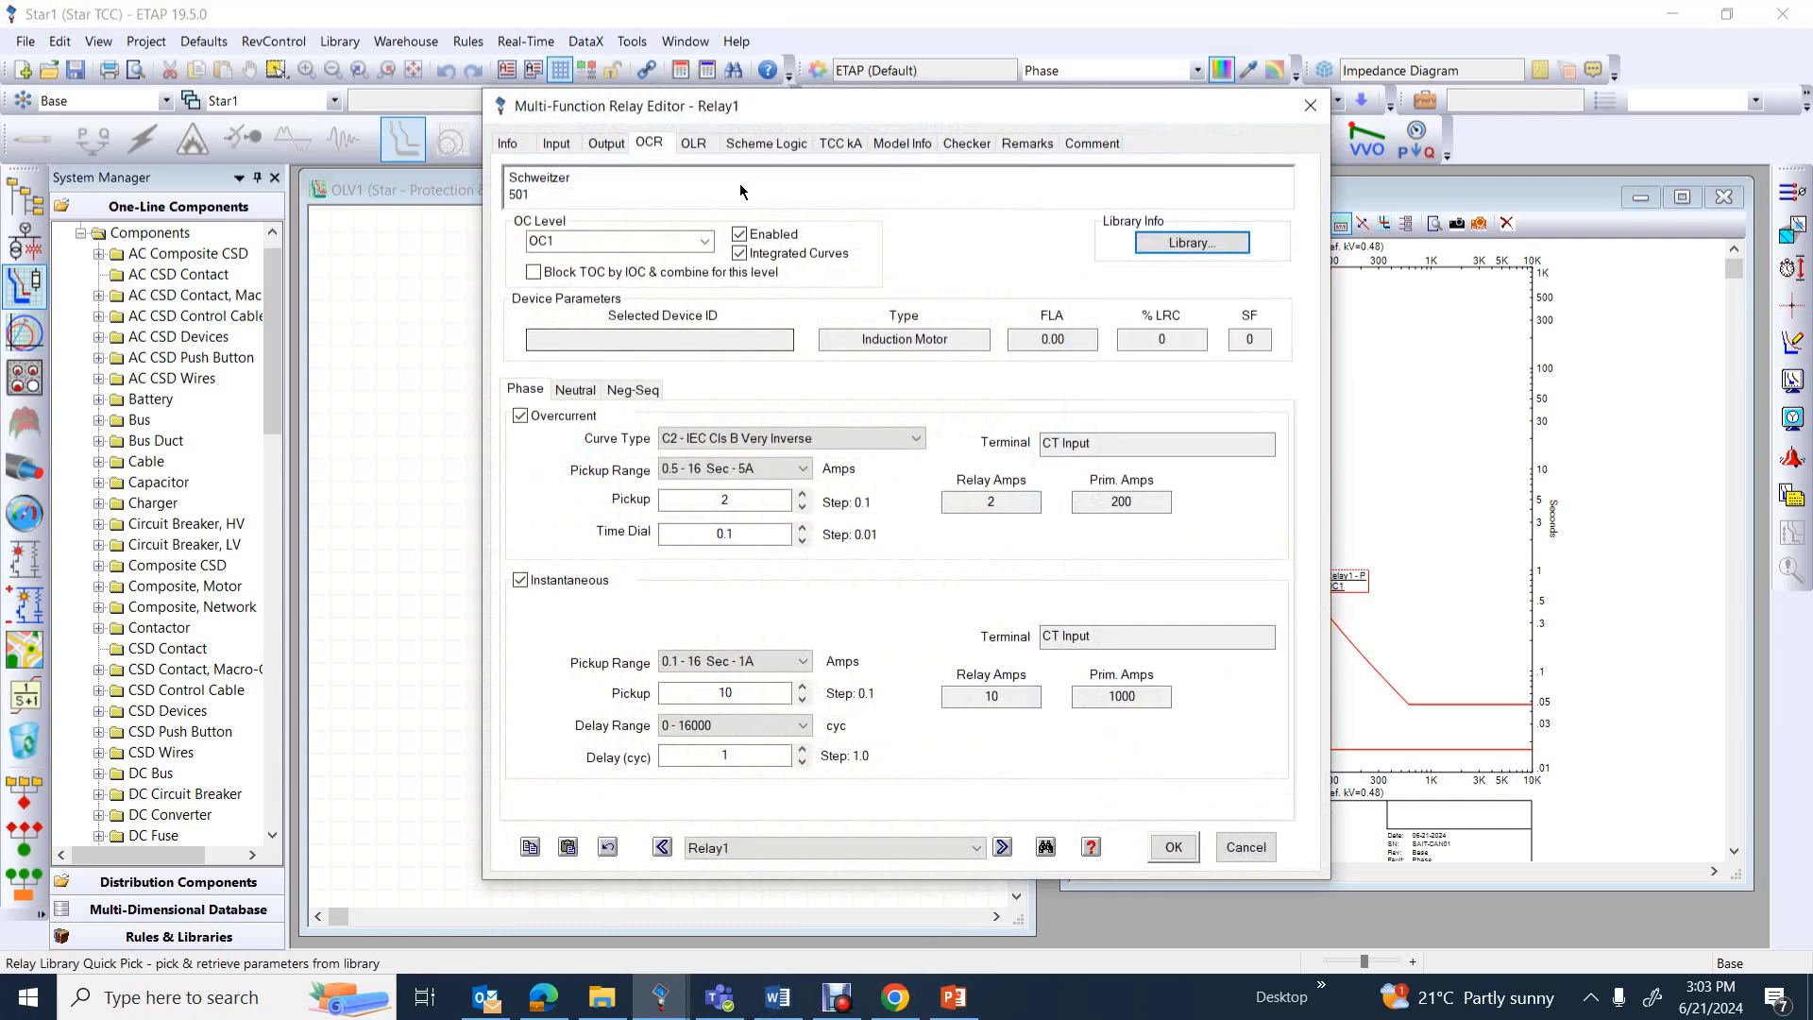
pyautogui.click(836, 144)
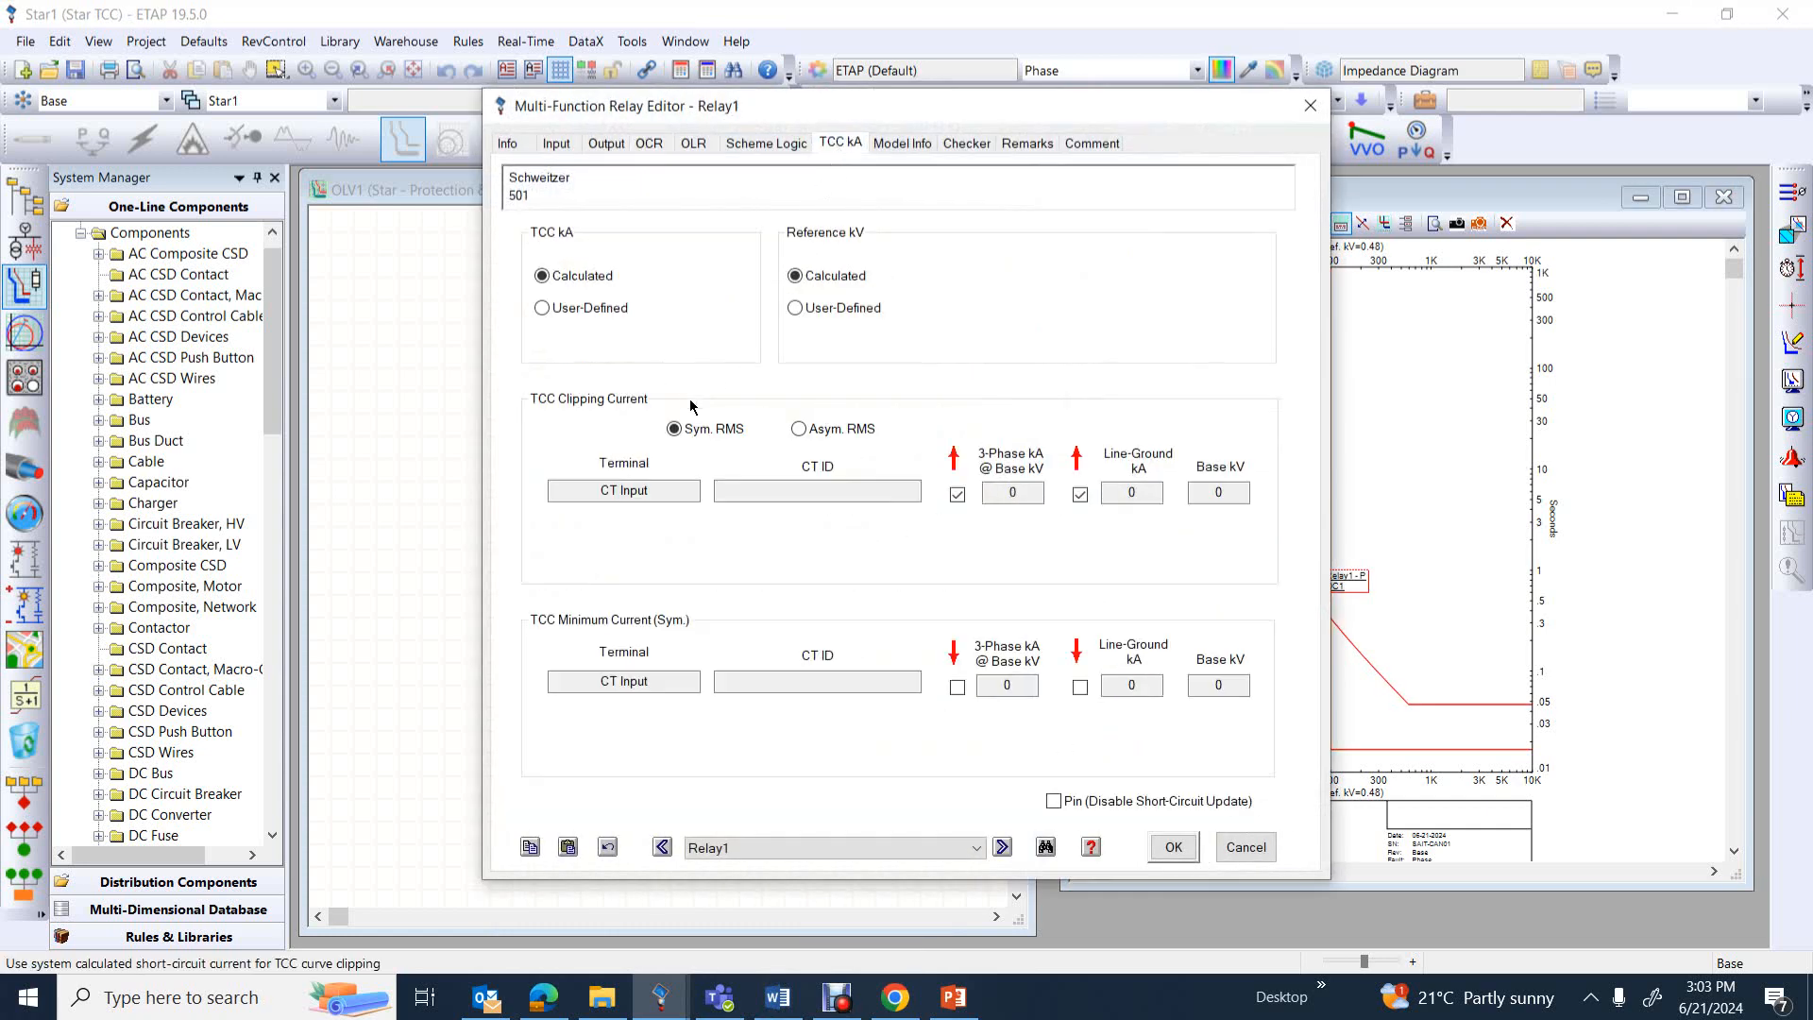
pyautogui.click(588, 310)
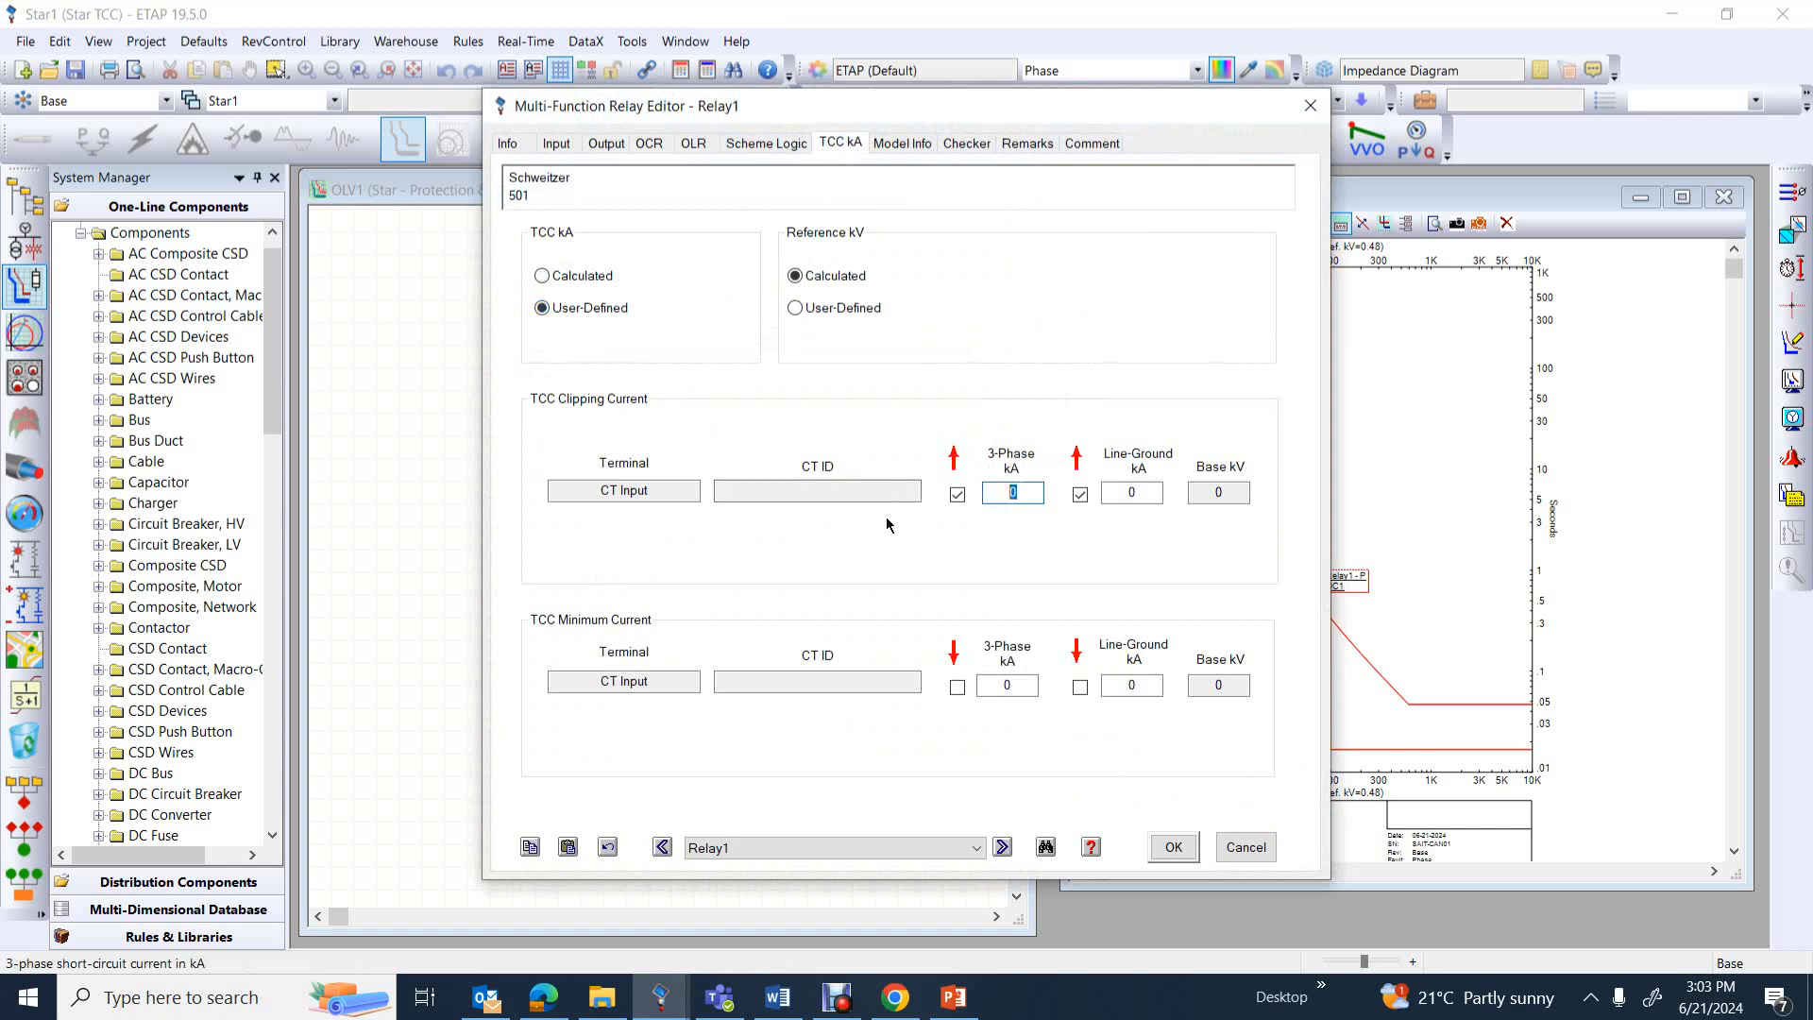
pyautogui.write('50')
pyautogui.click(1172, 845)
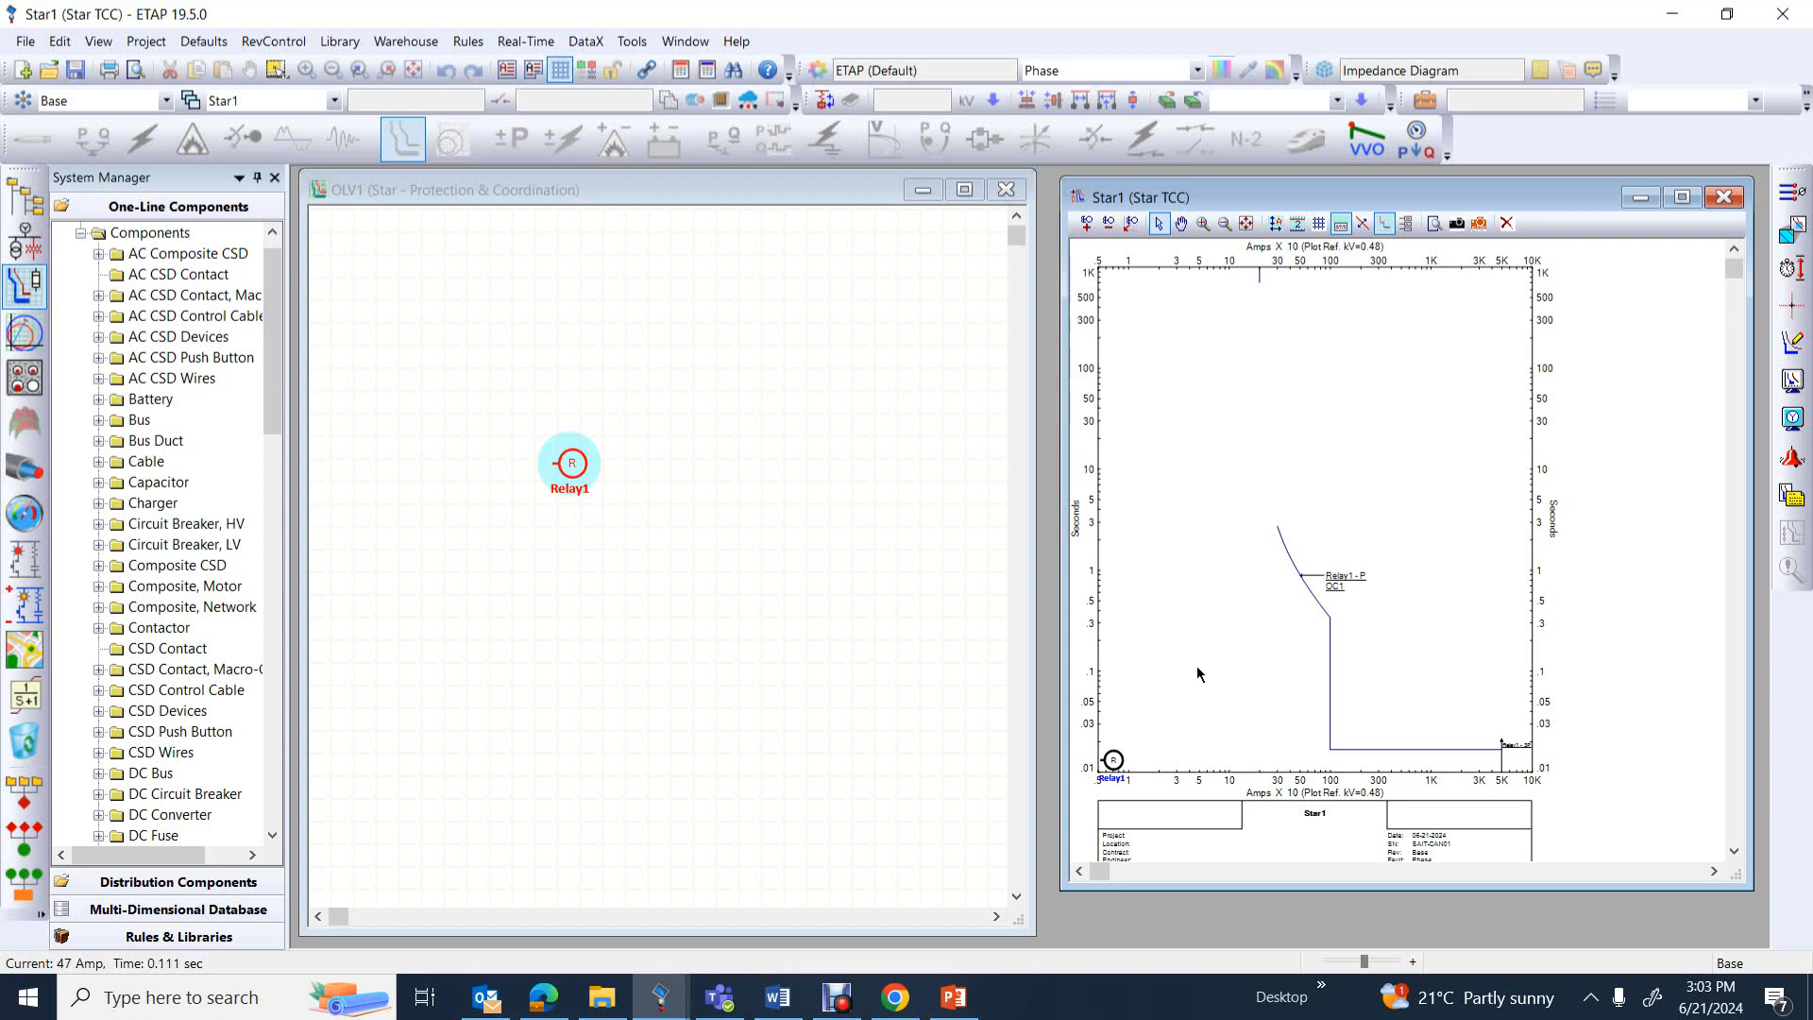
# Open Relay1's overcurrent settings from the Star plot and move the editor clear of the curves
pyautogui.click(1113, 763)
pyautogui.doubleClick(1113, 763)
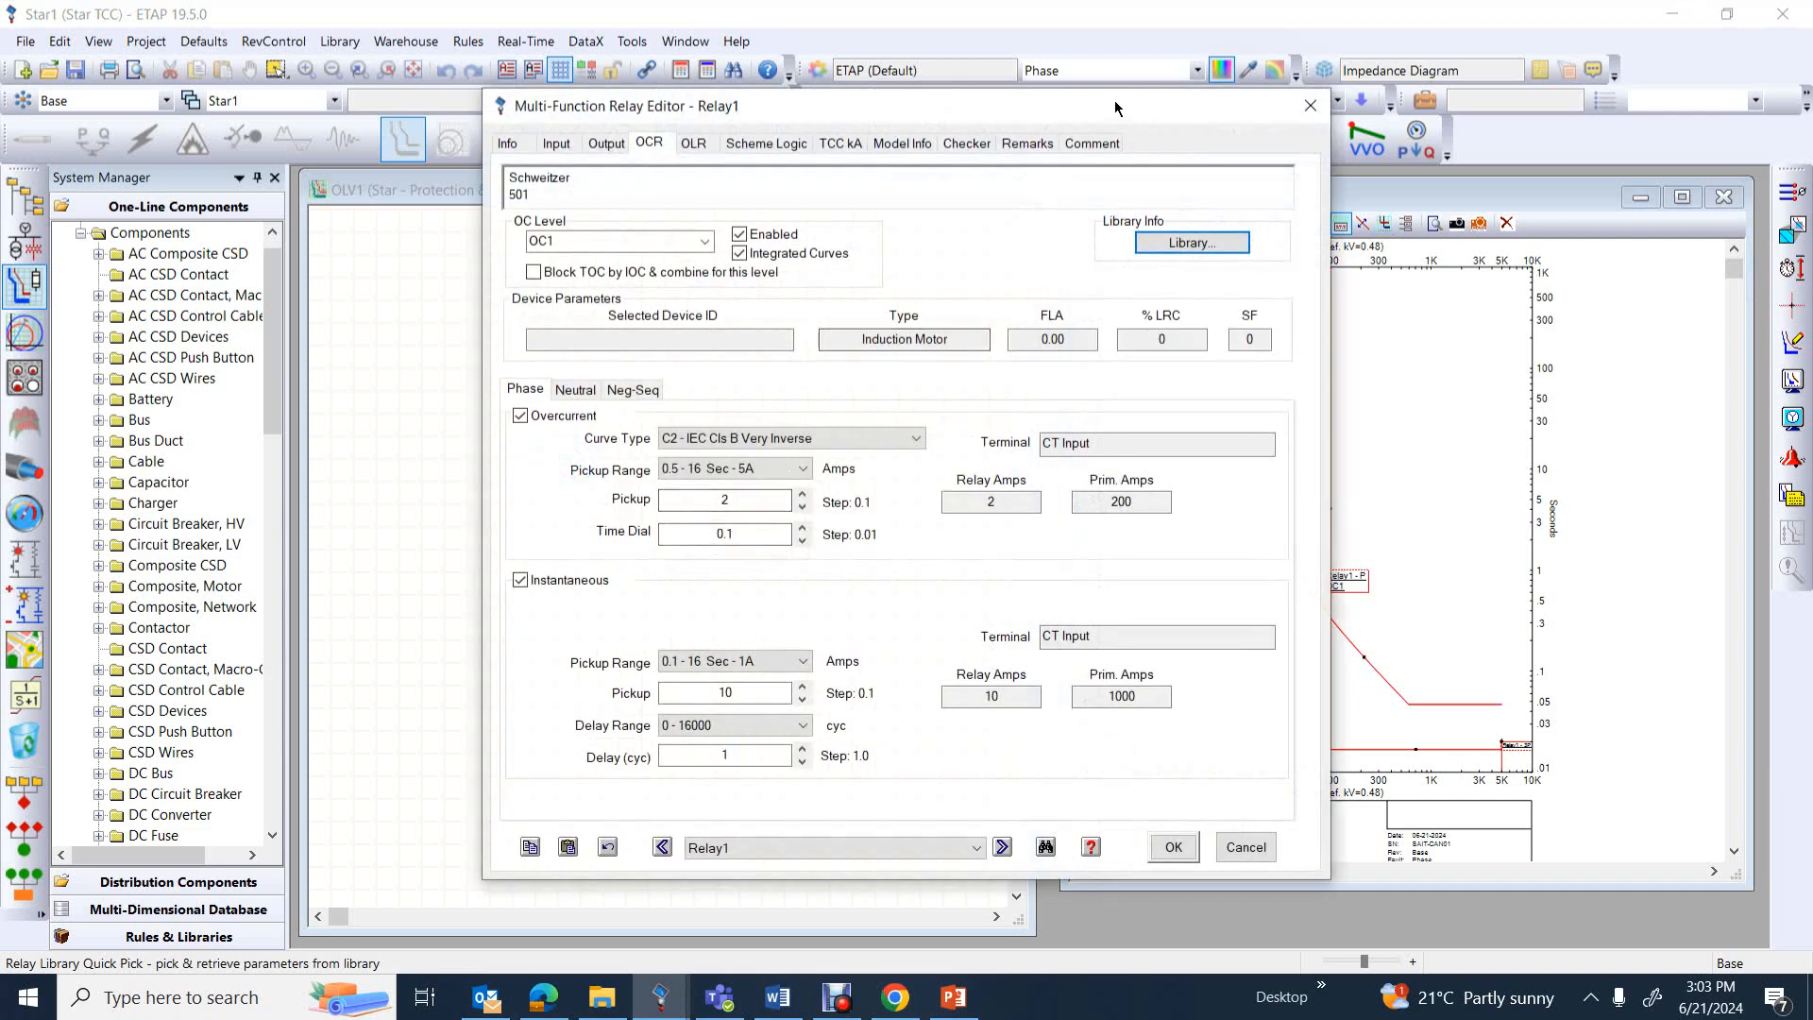
pyautogui.moveTo(945, 106); pyautogui.dragTo(735, 125)
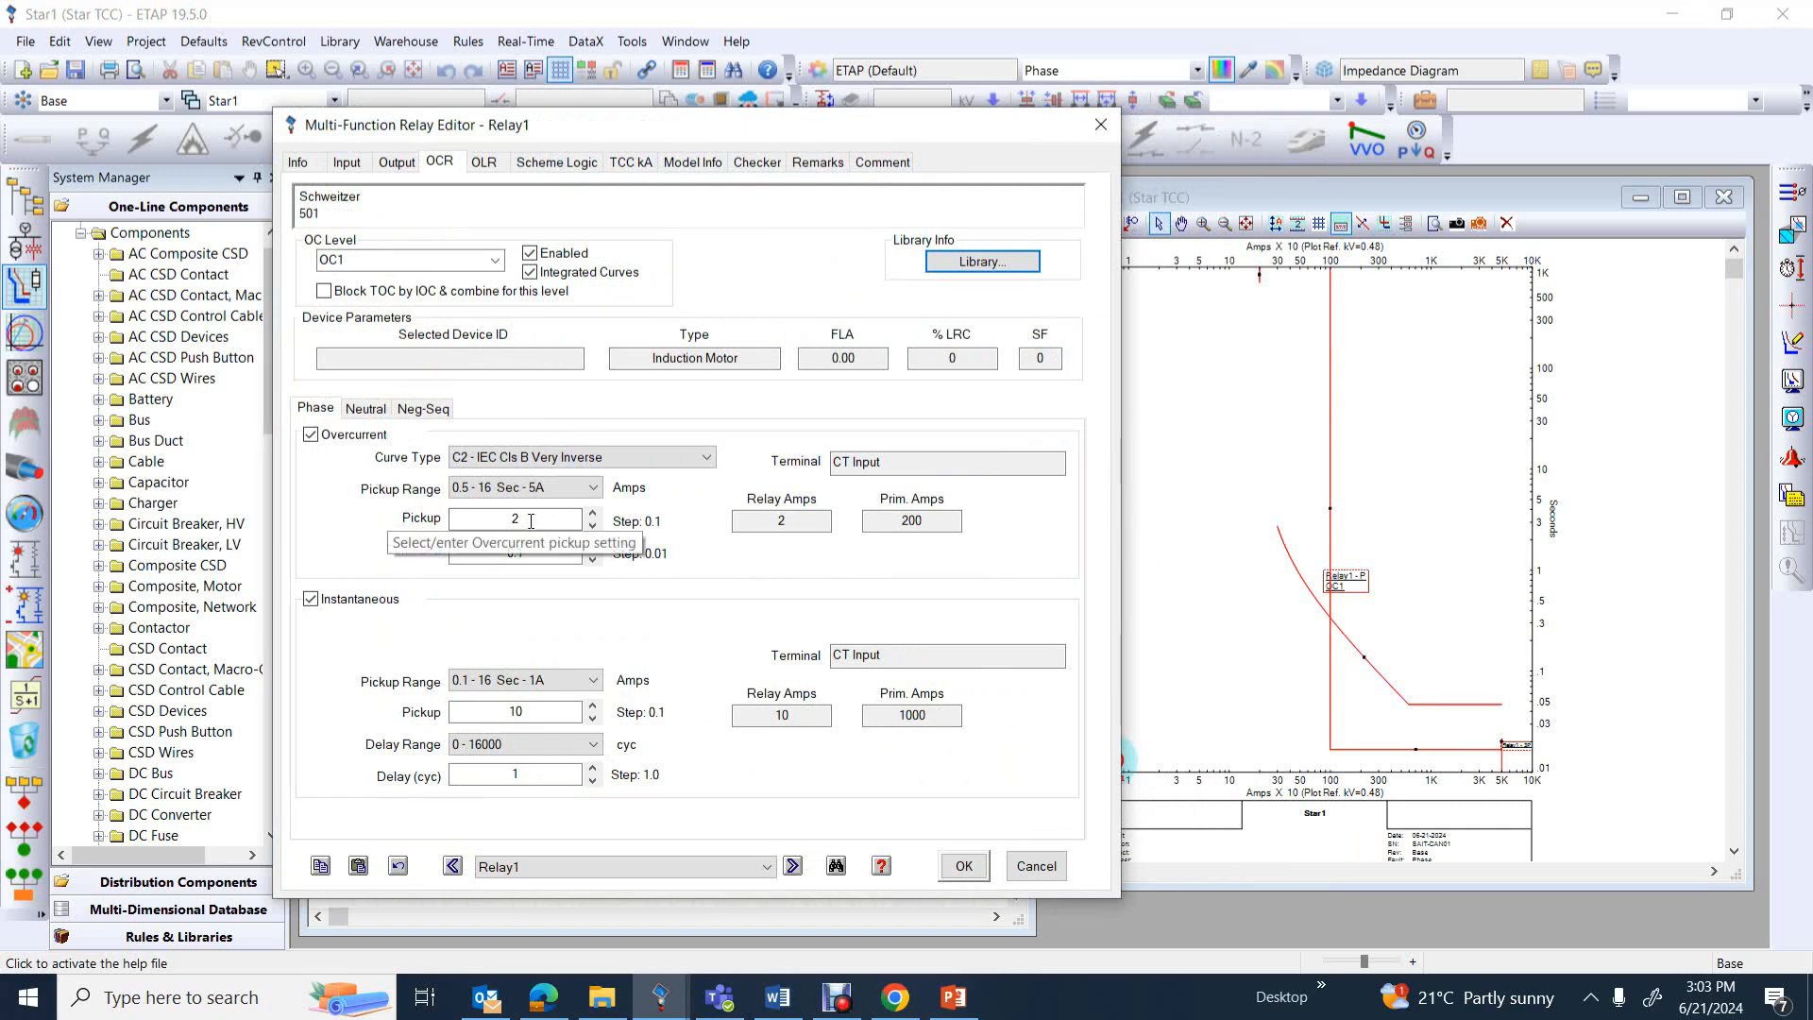
# Try the C1 Standard Inverse, C3 Ext. Inverse and C4 Long-Time Inverse curve types for Relay1's phase overcurrent element
pyautogui.click(516, 464)
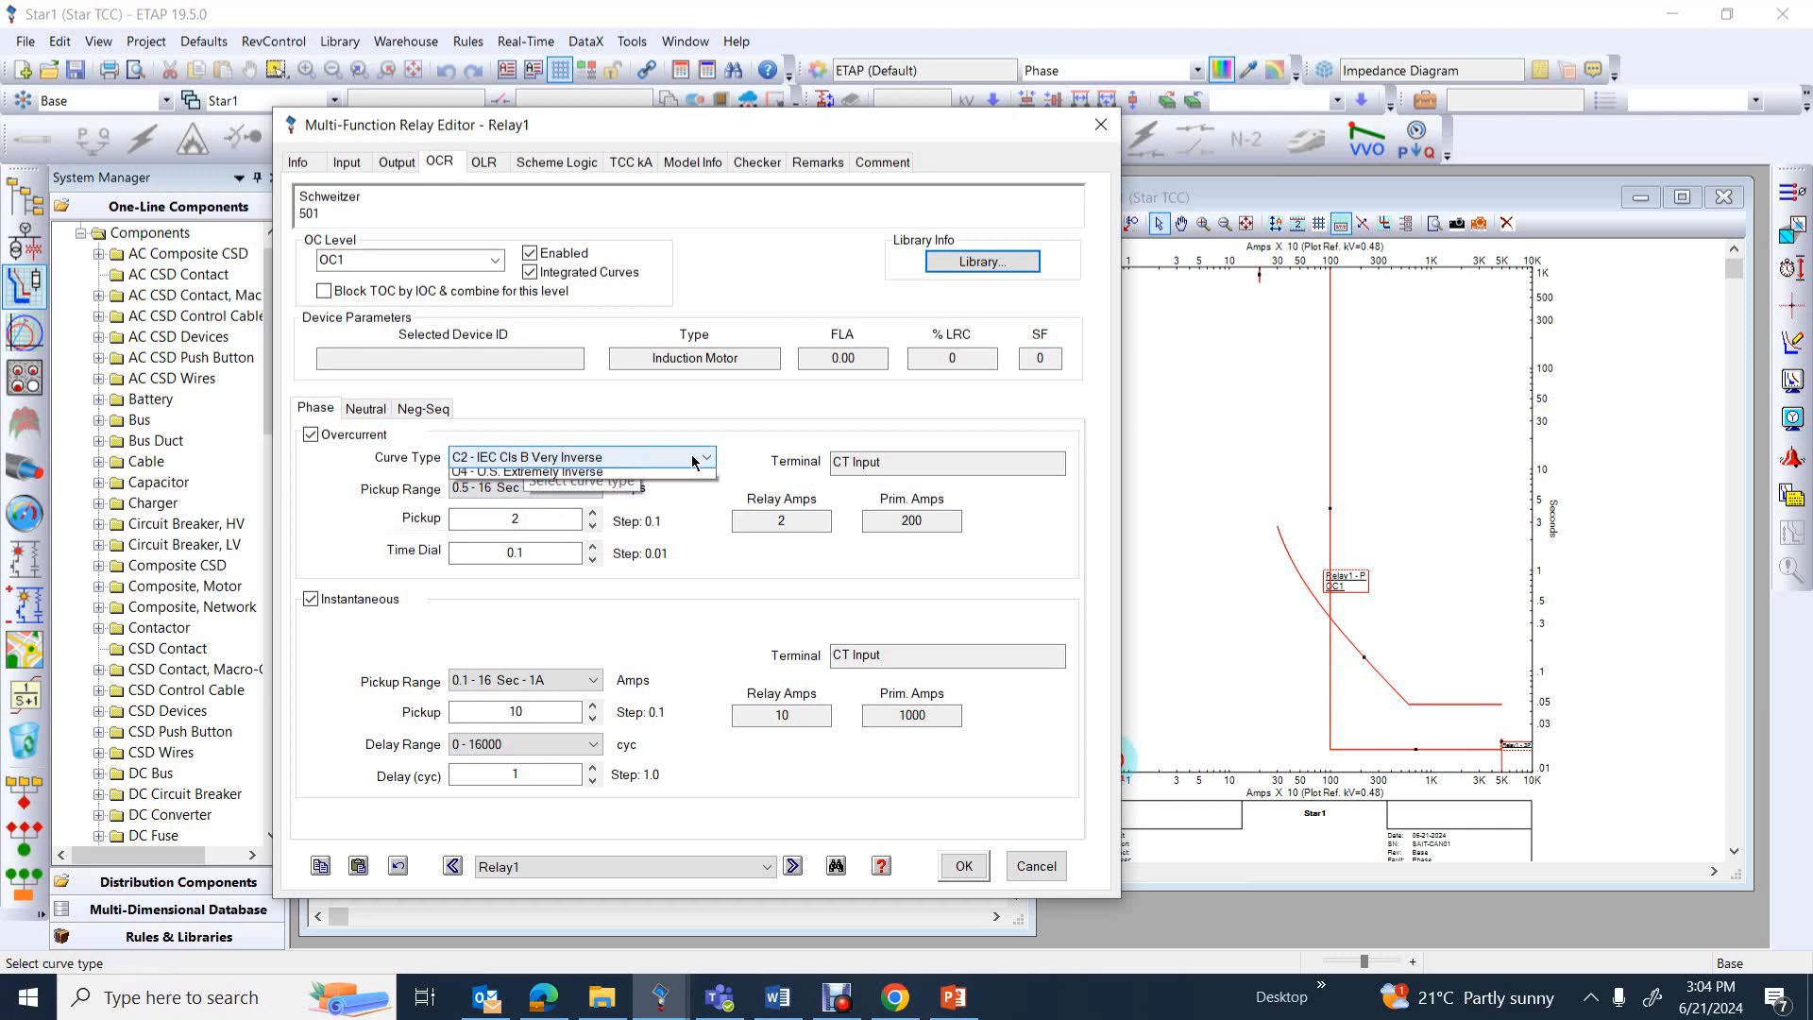
pyautogui.click(518, 479)
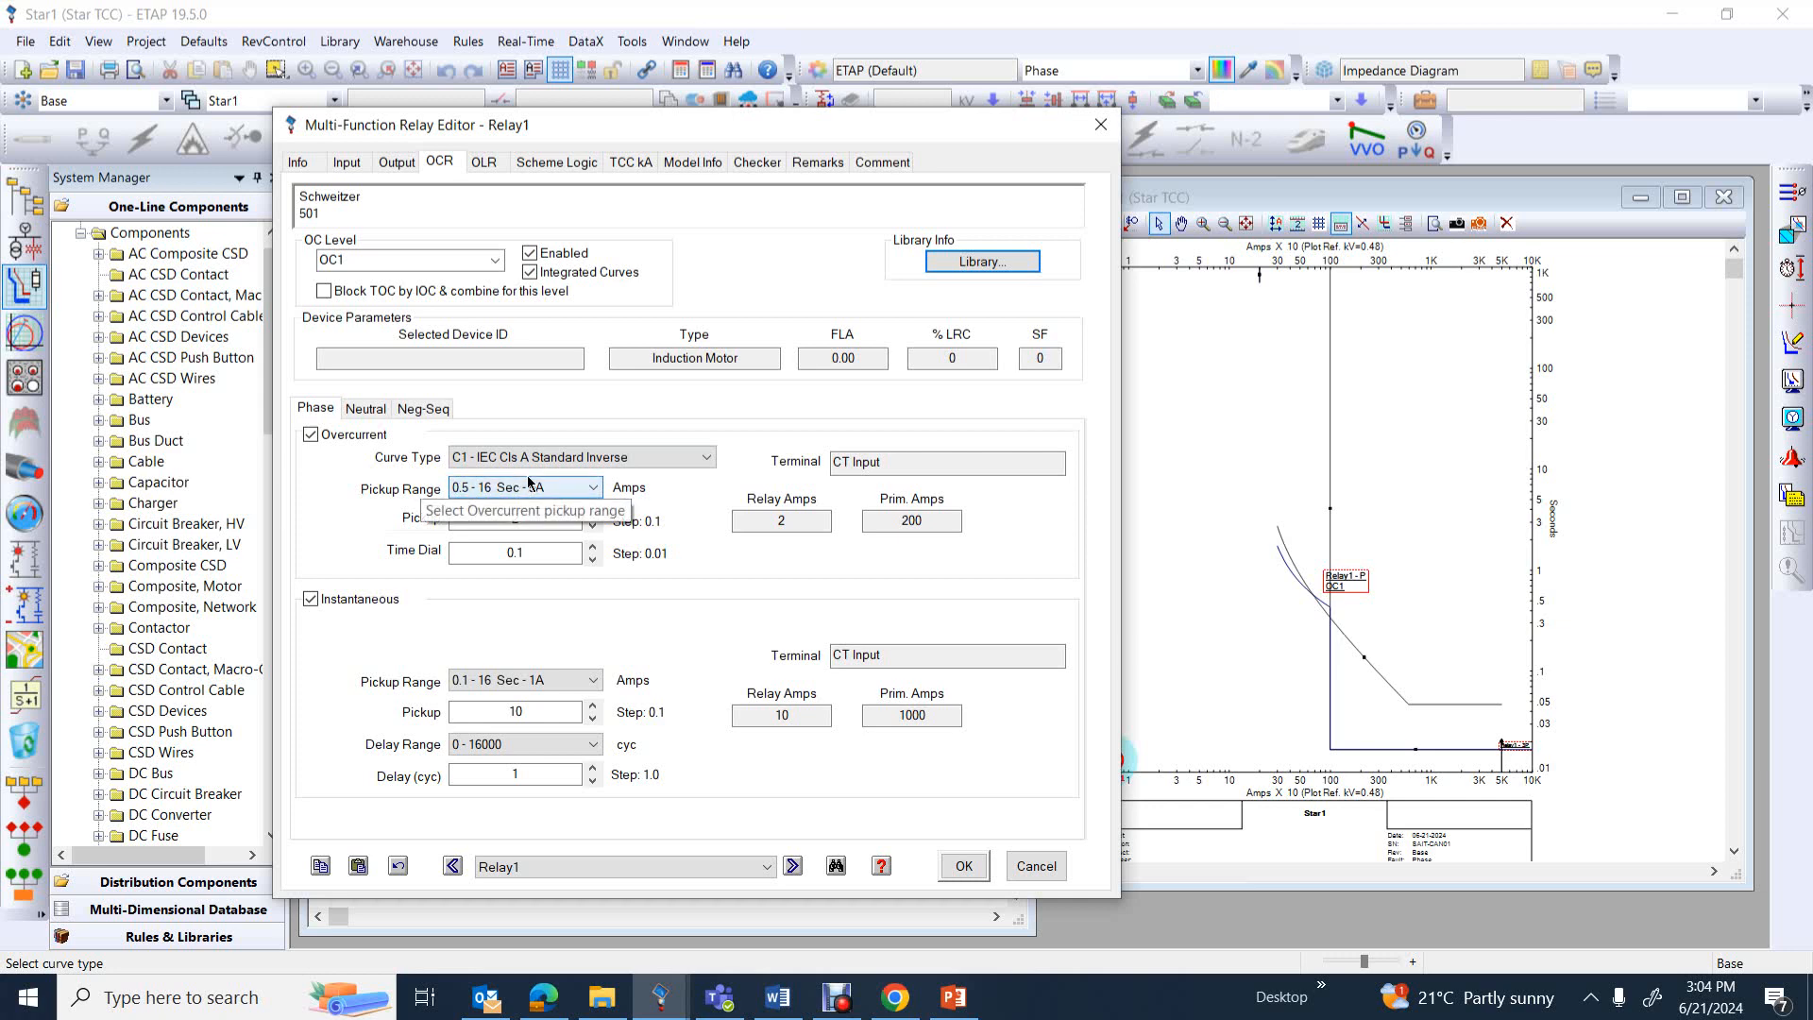
pyautogui.click(679, 462)
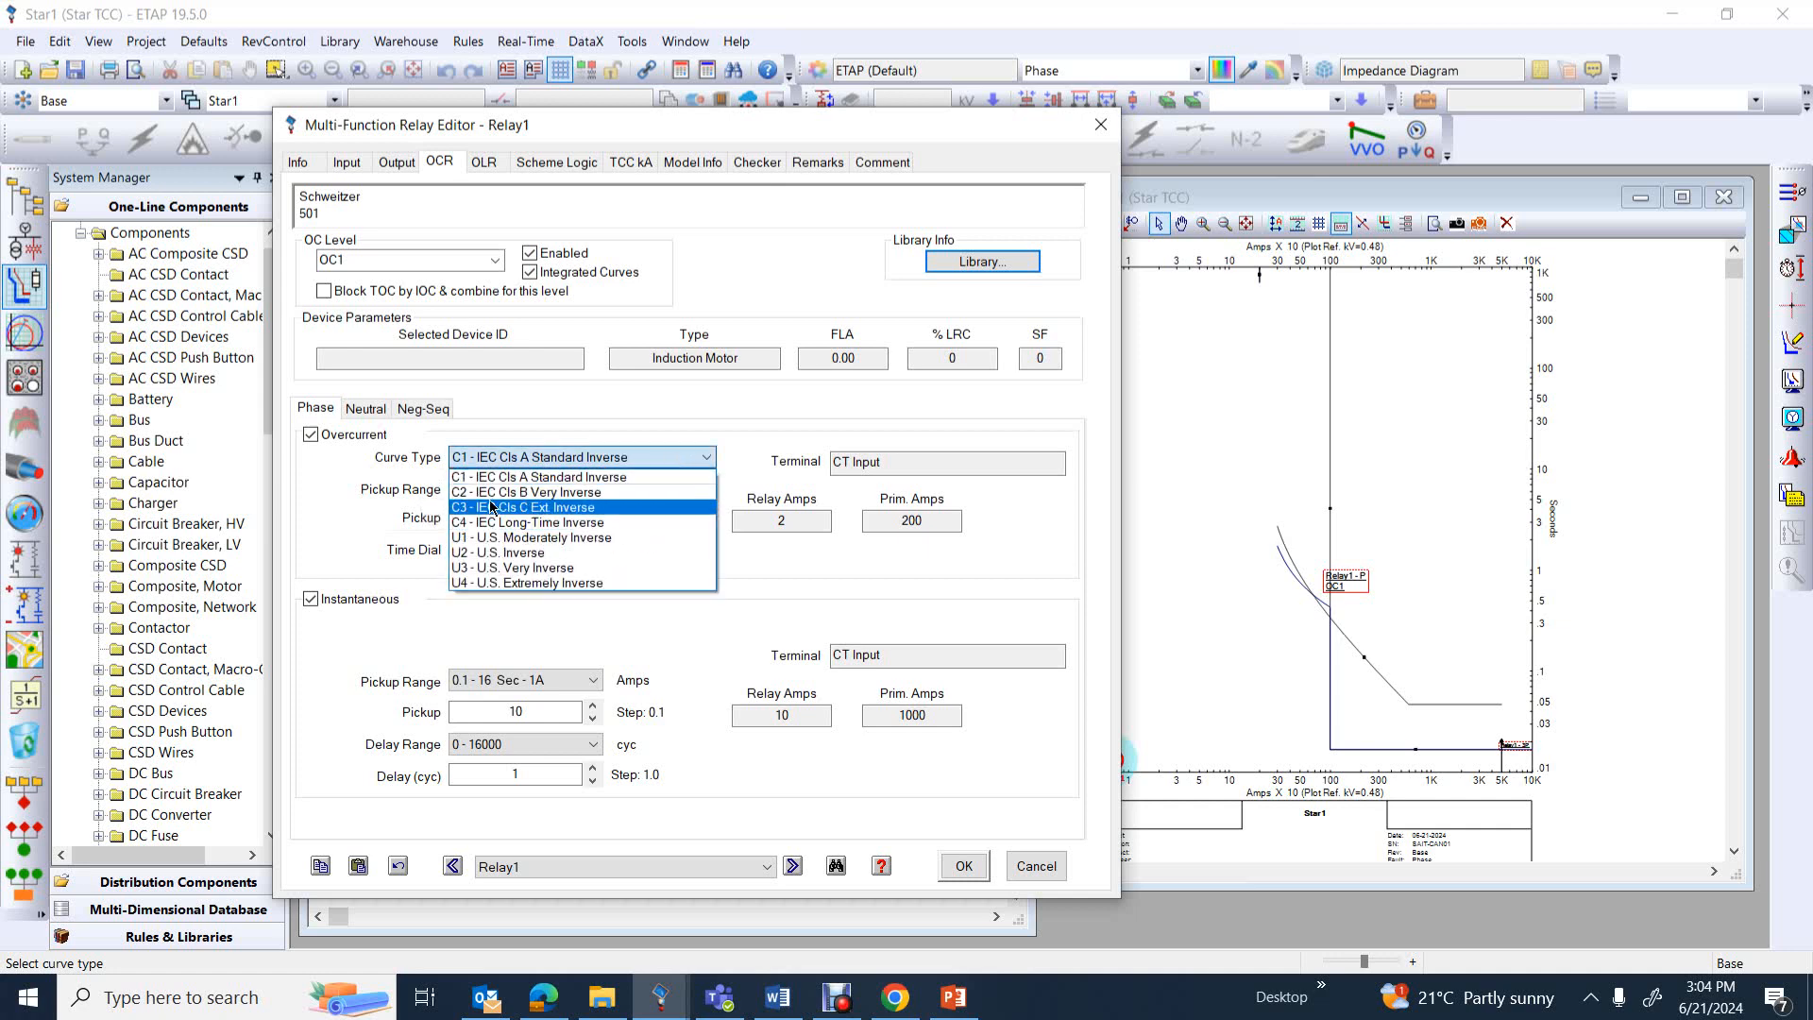
pyautogui.click(489, 501)
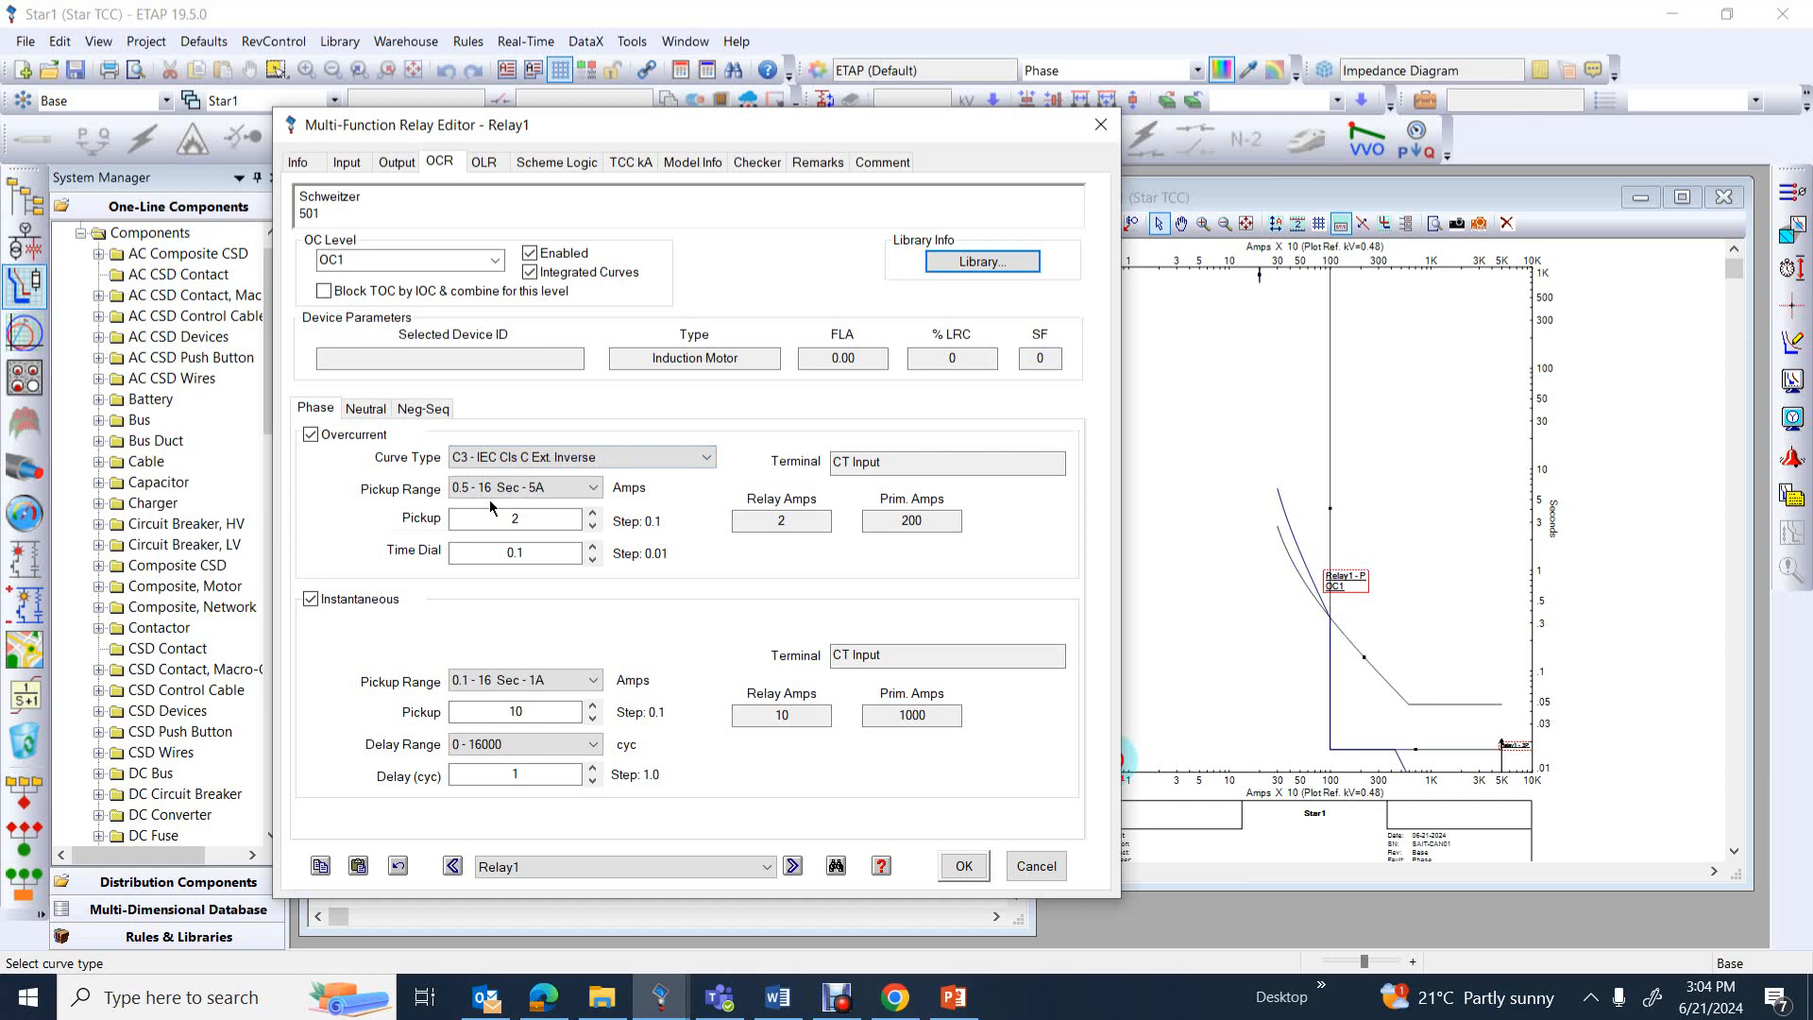
pyautogui.click(697, 461)
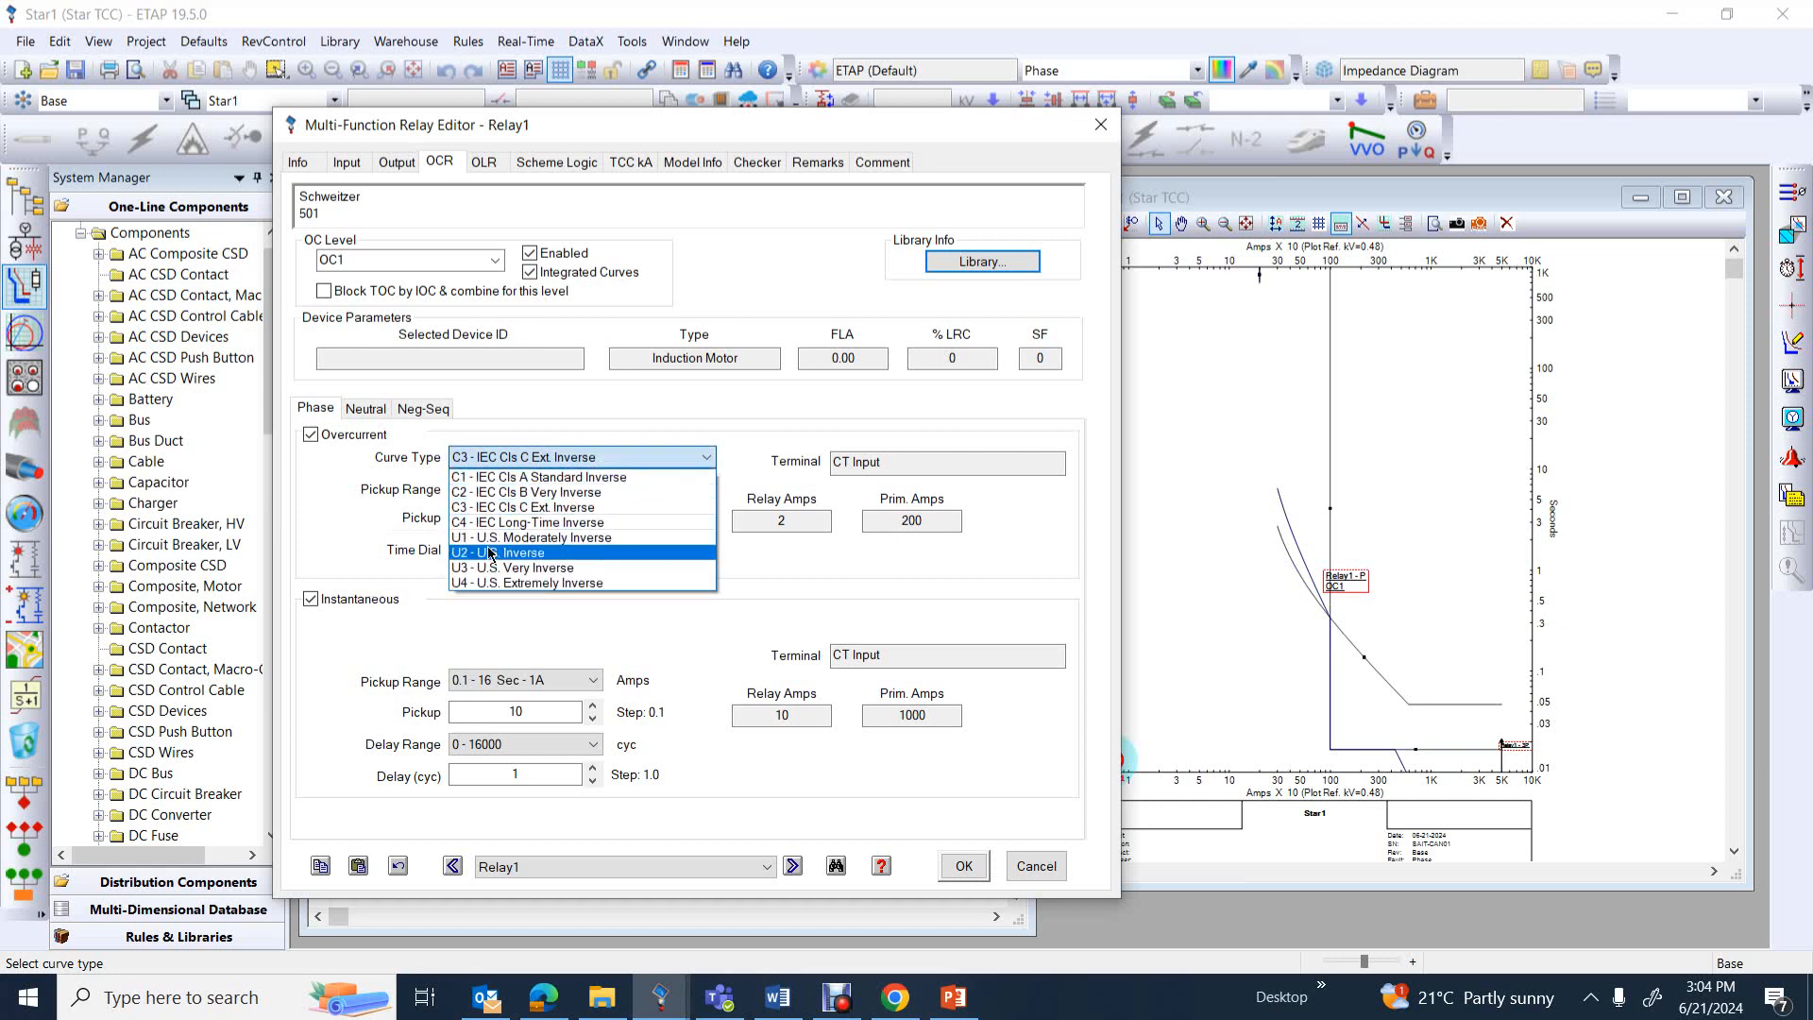
pyautogui.click(498, 530)
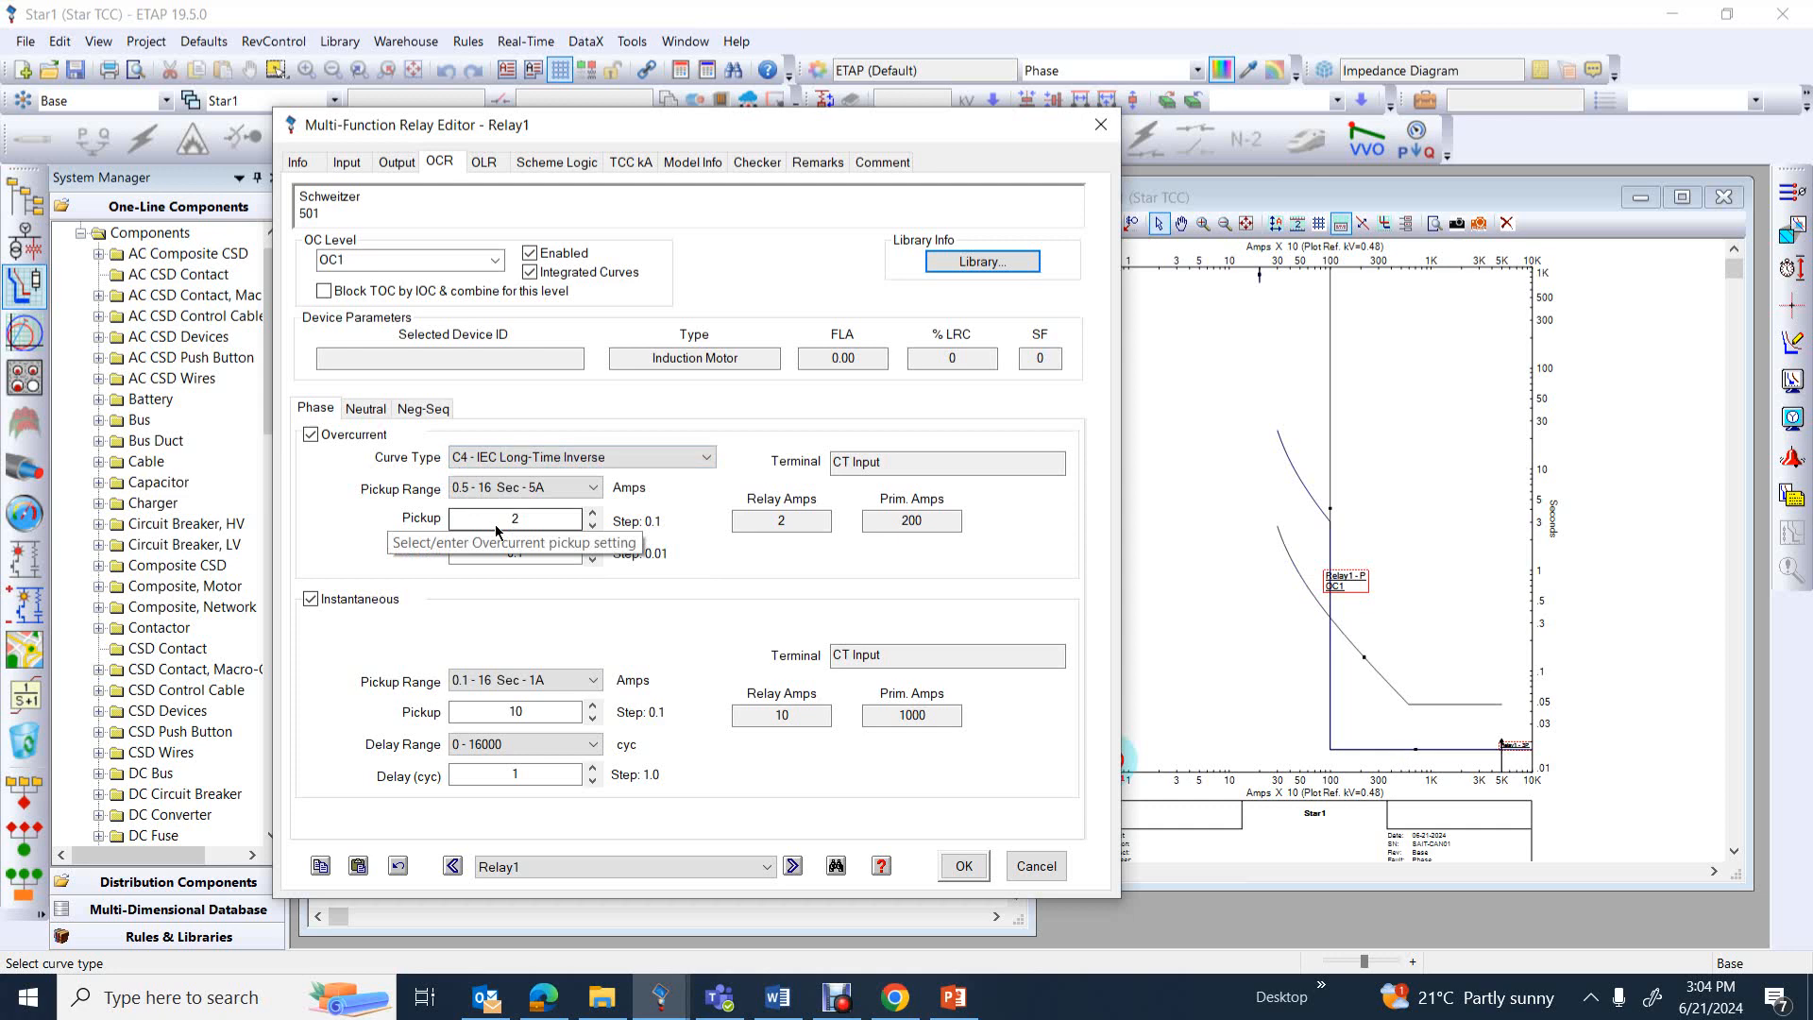
# Compare the C3, C2 and C1 curve types for the phase overcurrent element, ending on C2 - IEC Cls B Very Inverse
pyautogui.click(691, 465)
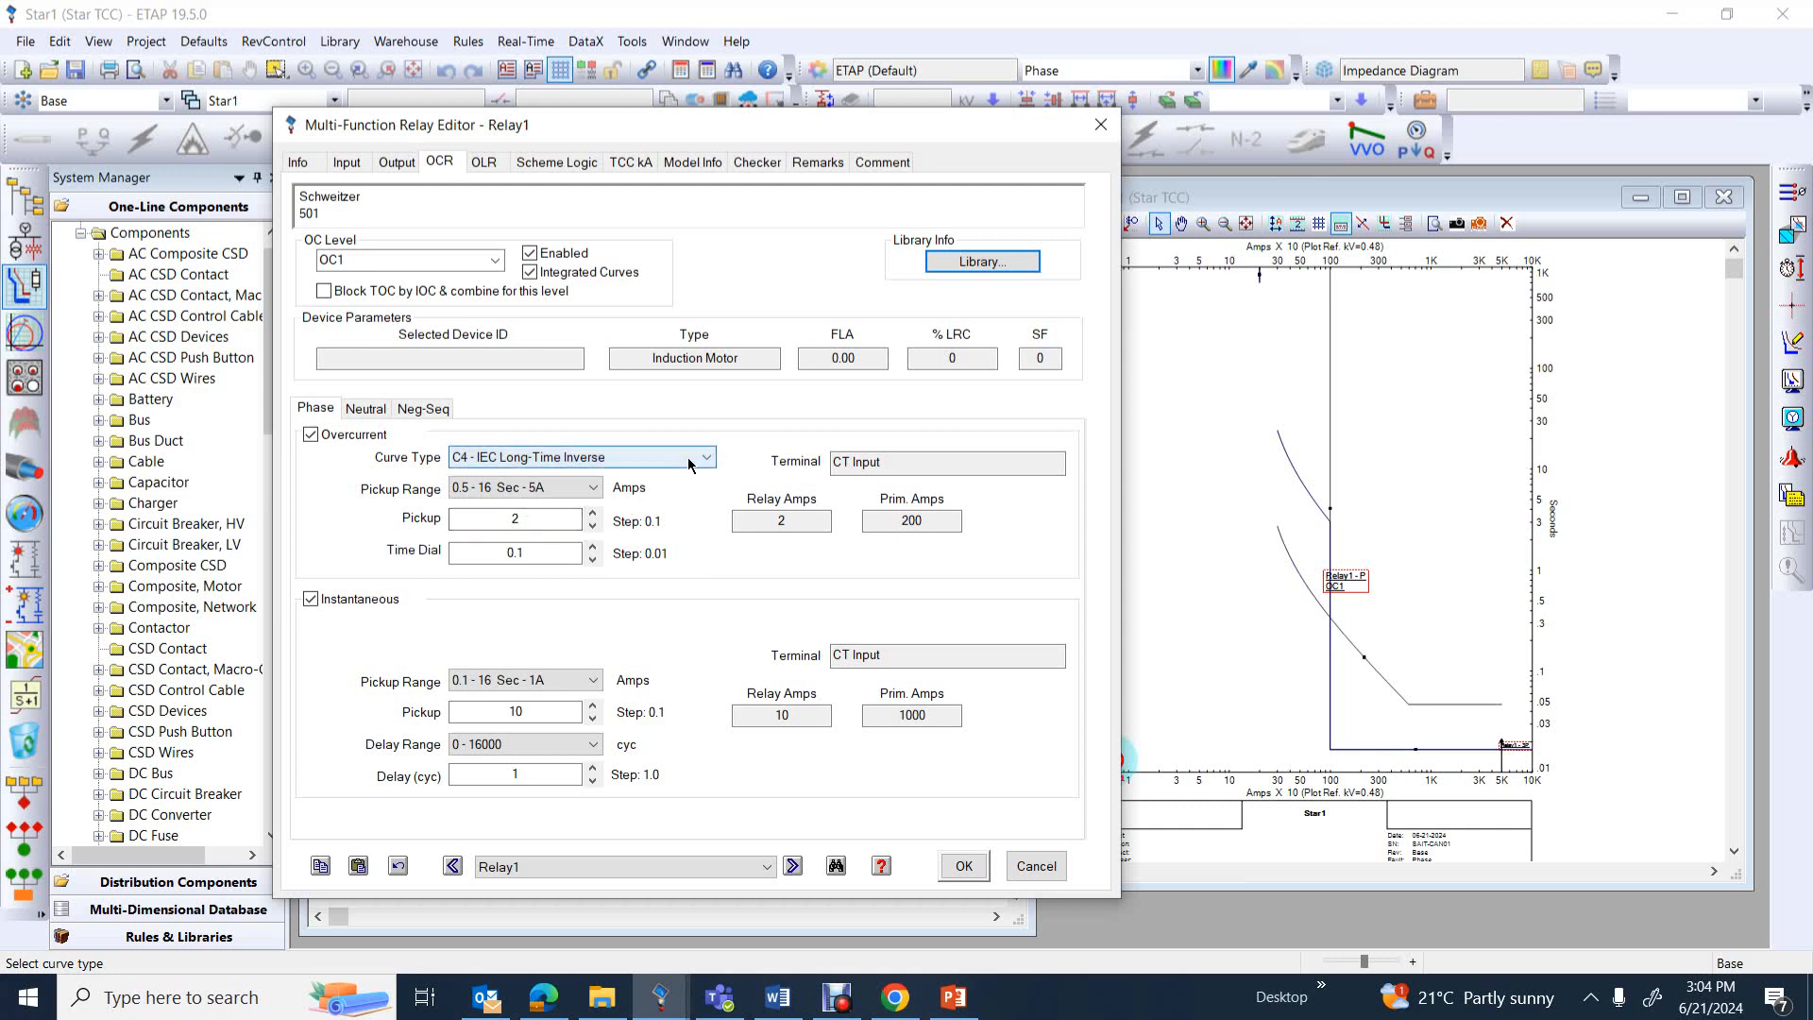
pyautogui.click(487, 508)
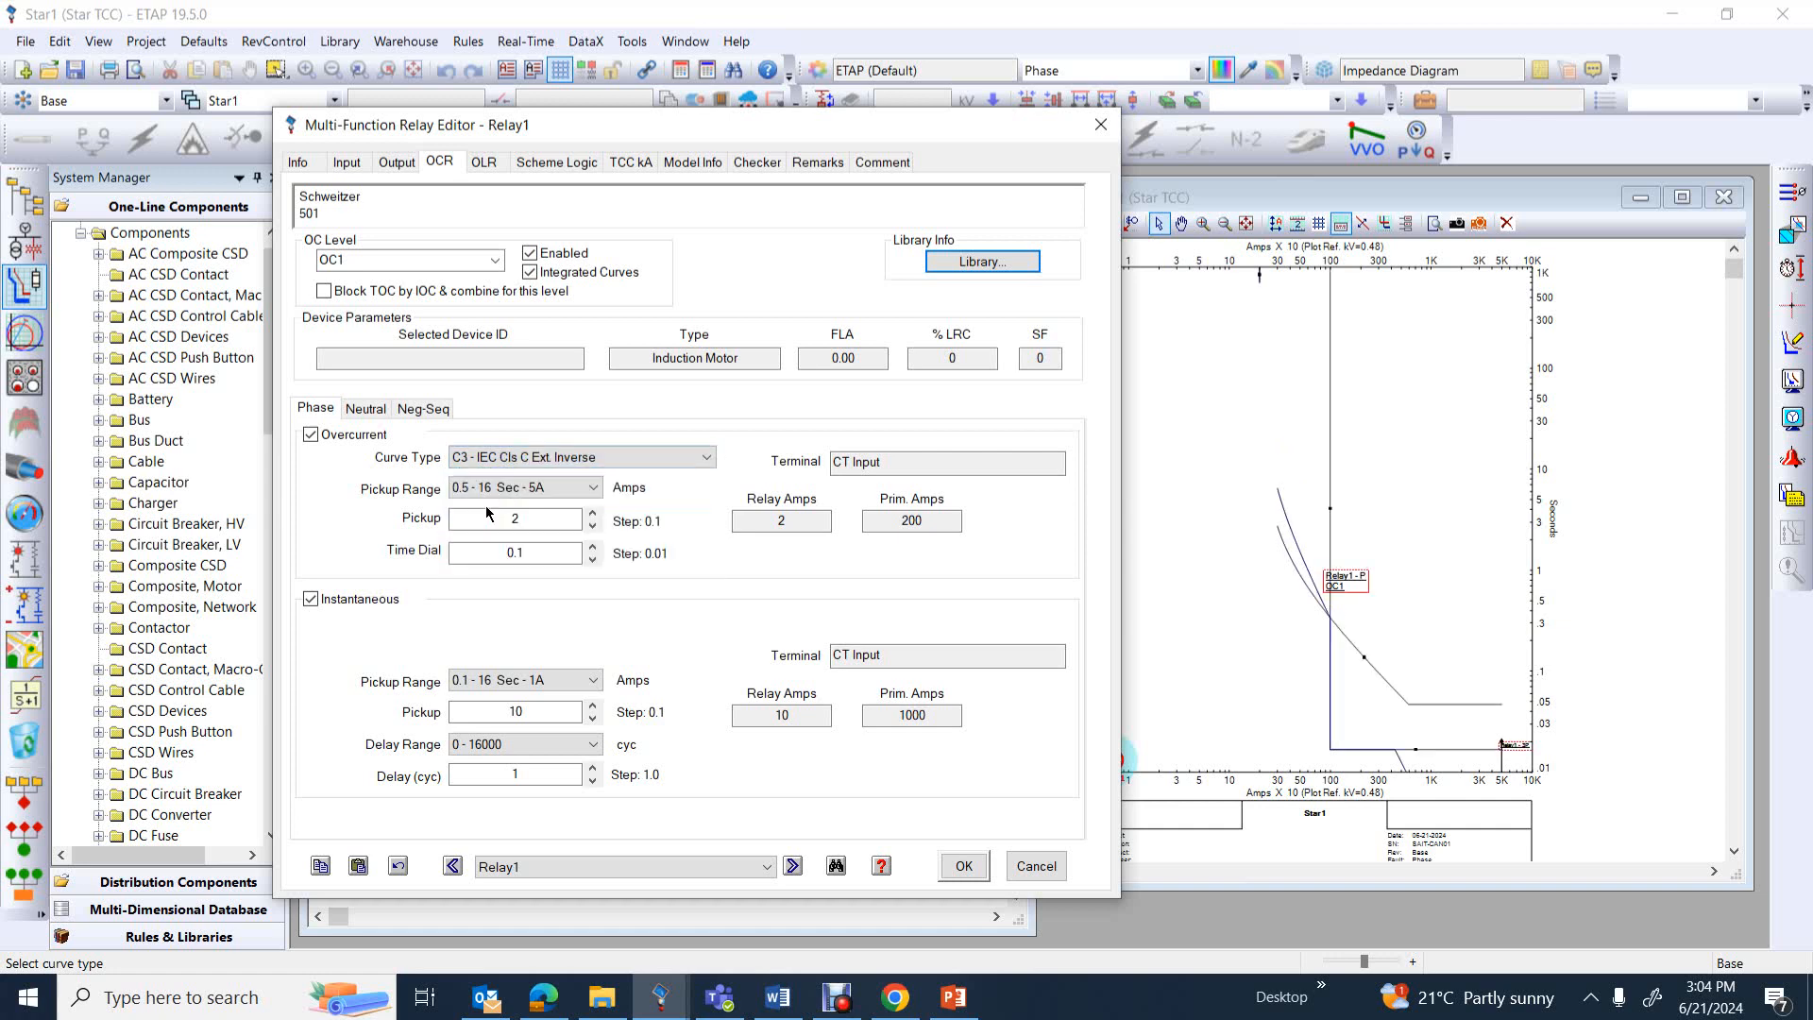
pyautogui.click(684, 461)
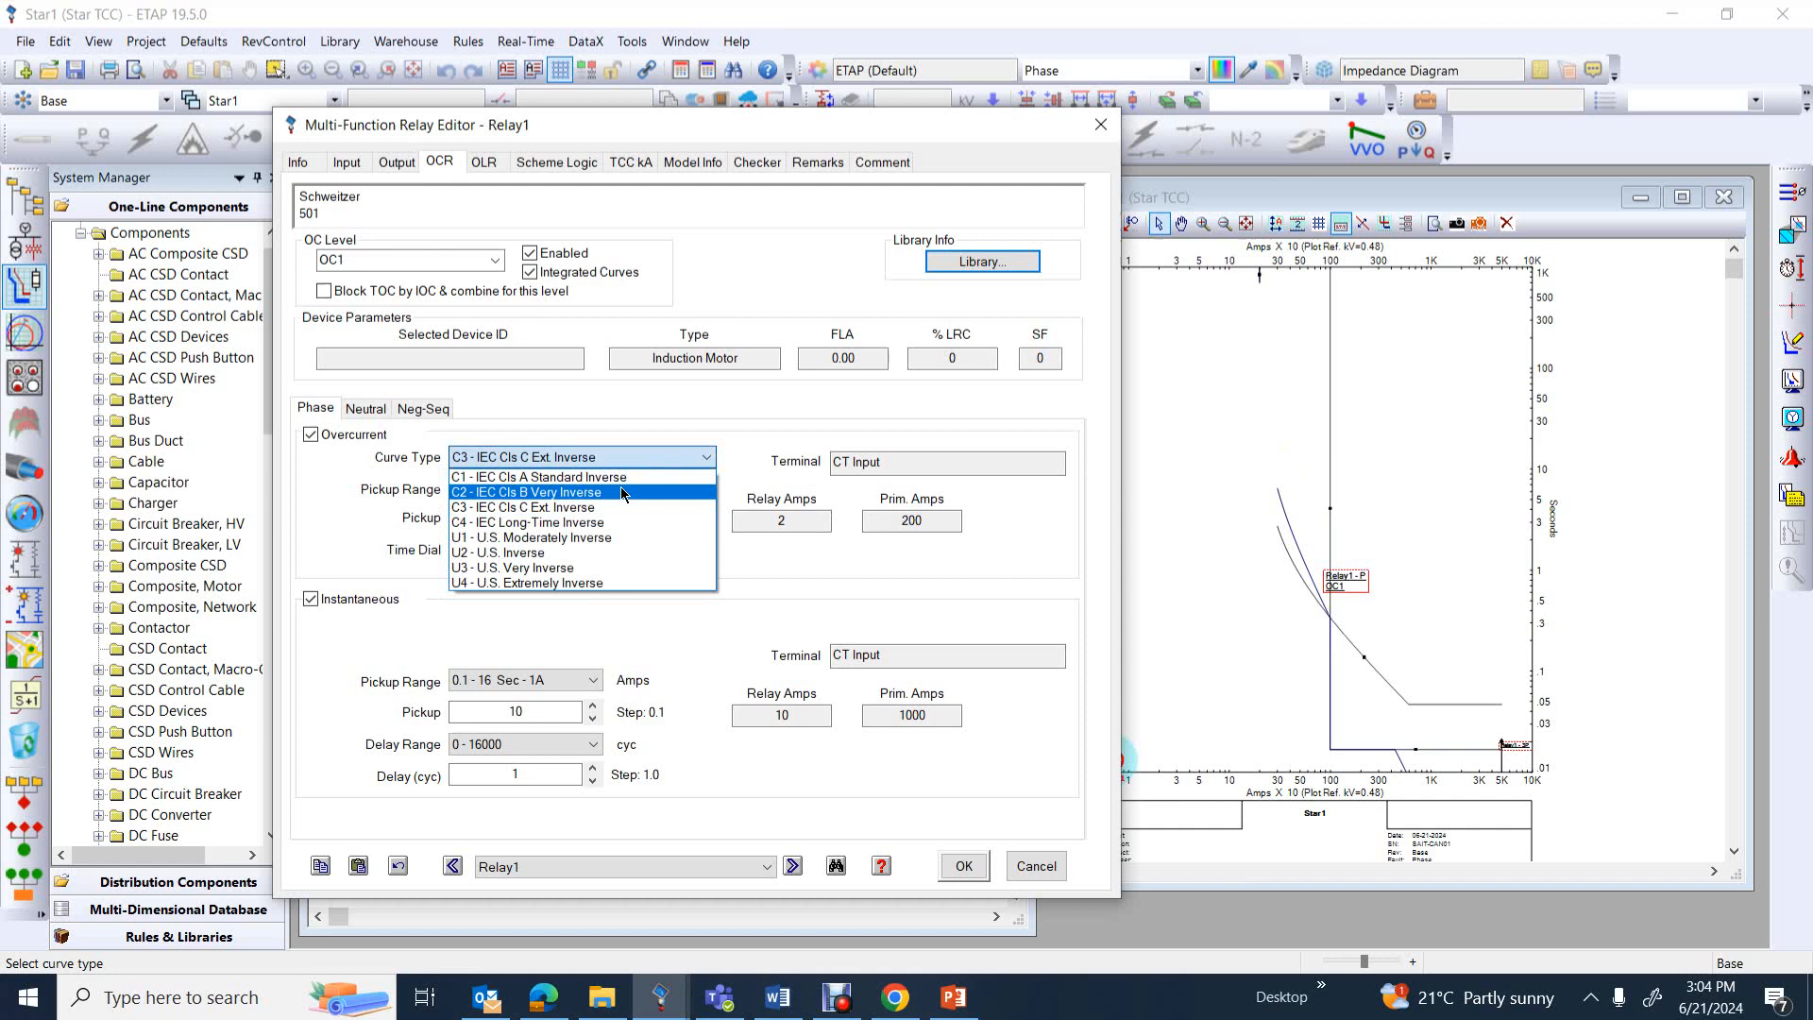
pyautogui.click(552, 499)
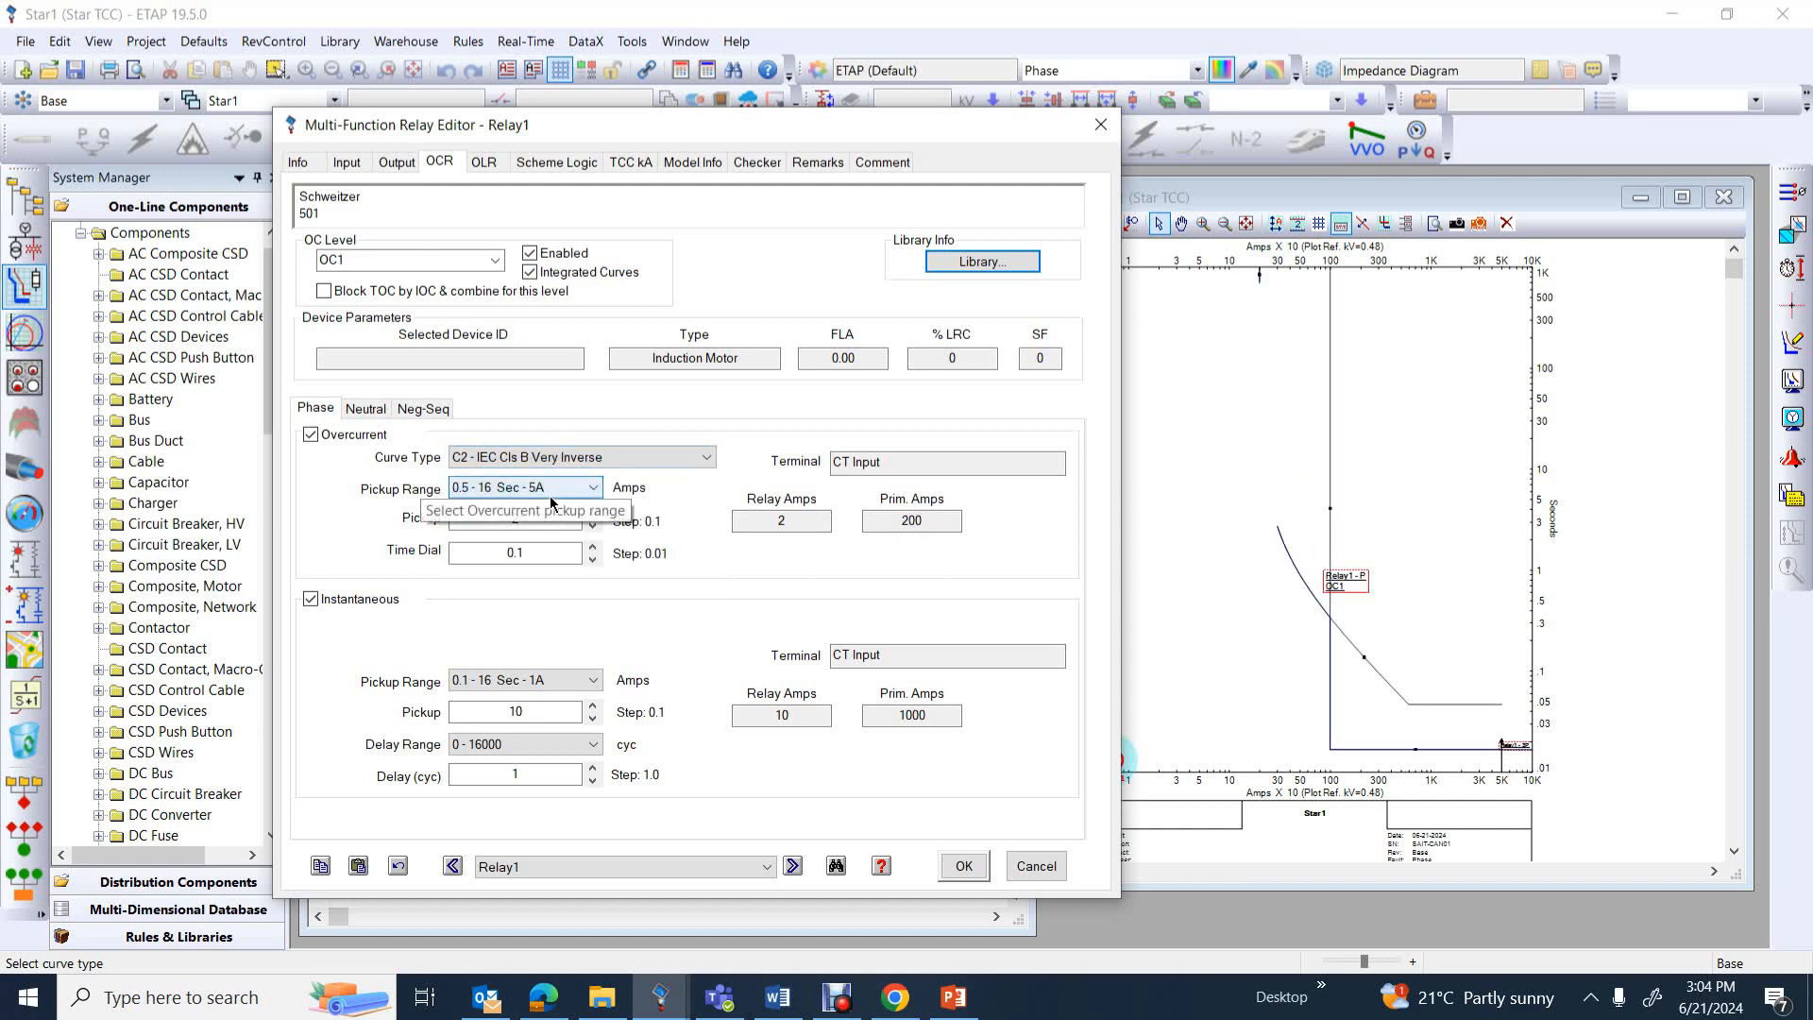
pyautogui.click(555, 458)
pyautogui.click(555, 482)
pyautogui.click(553, 457)
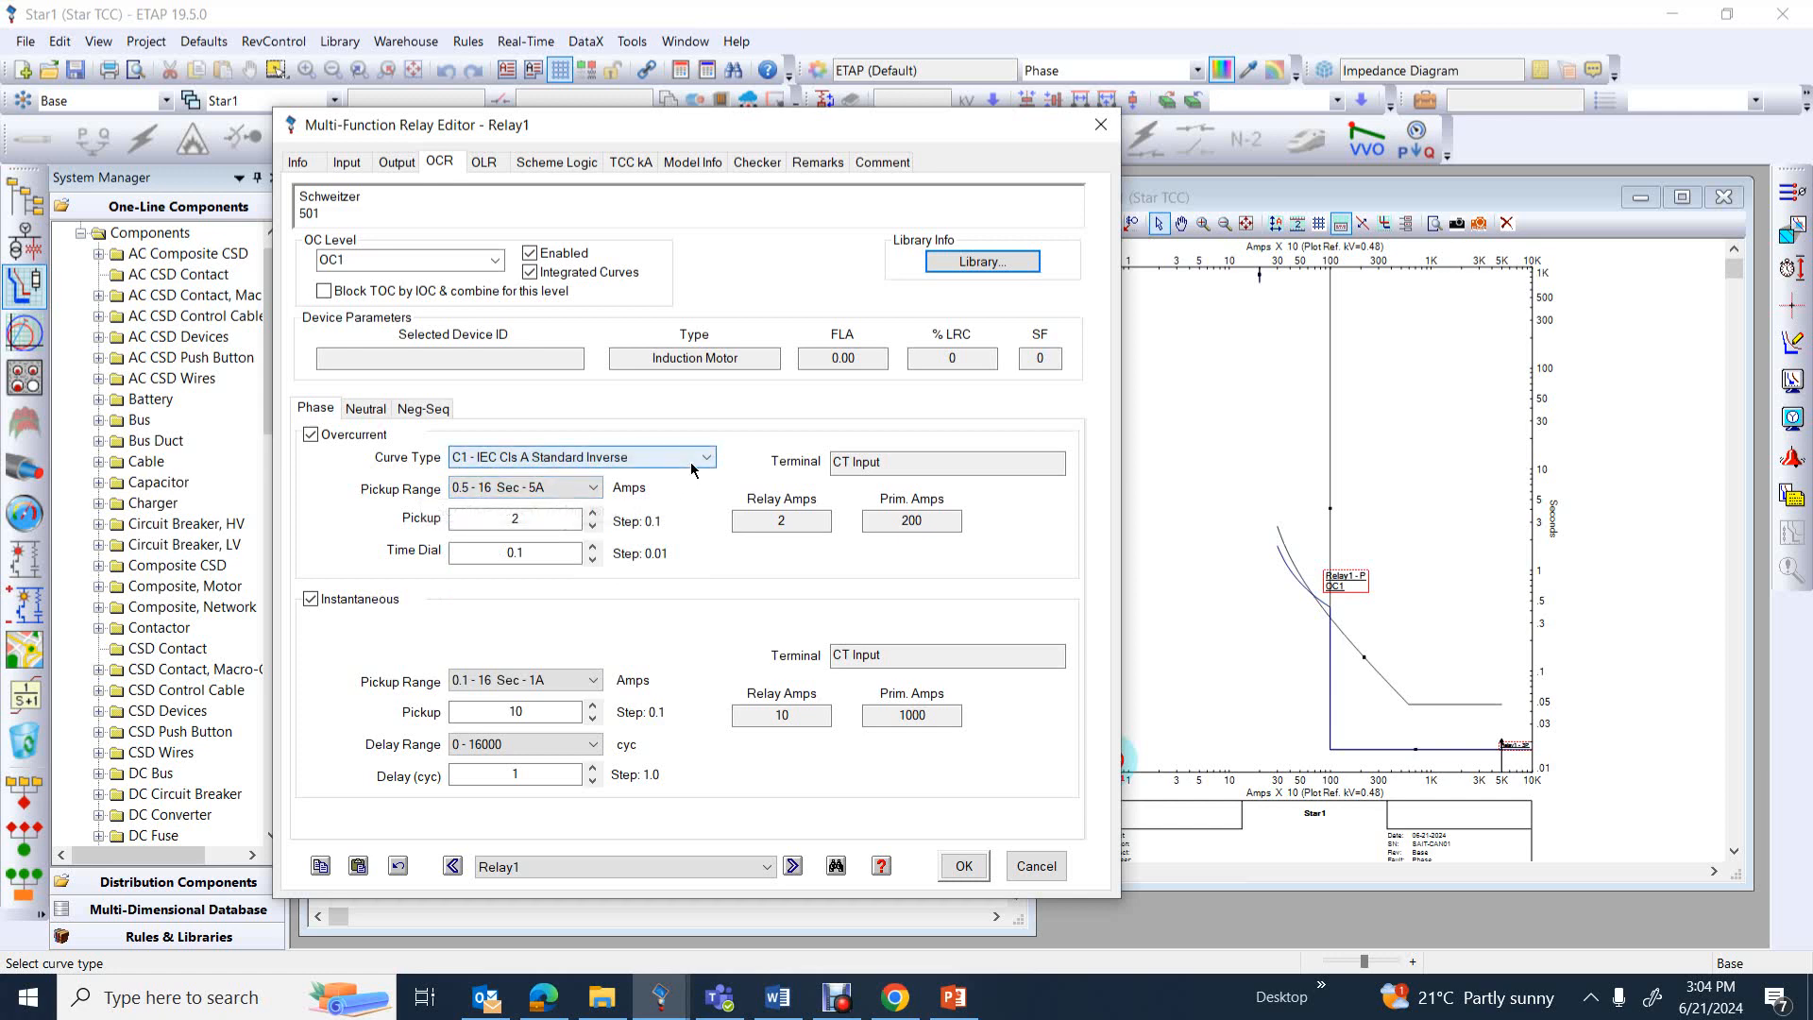
pyautogui.click(535, 492)
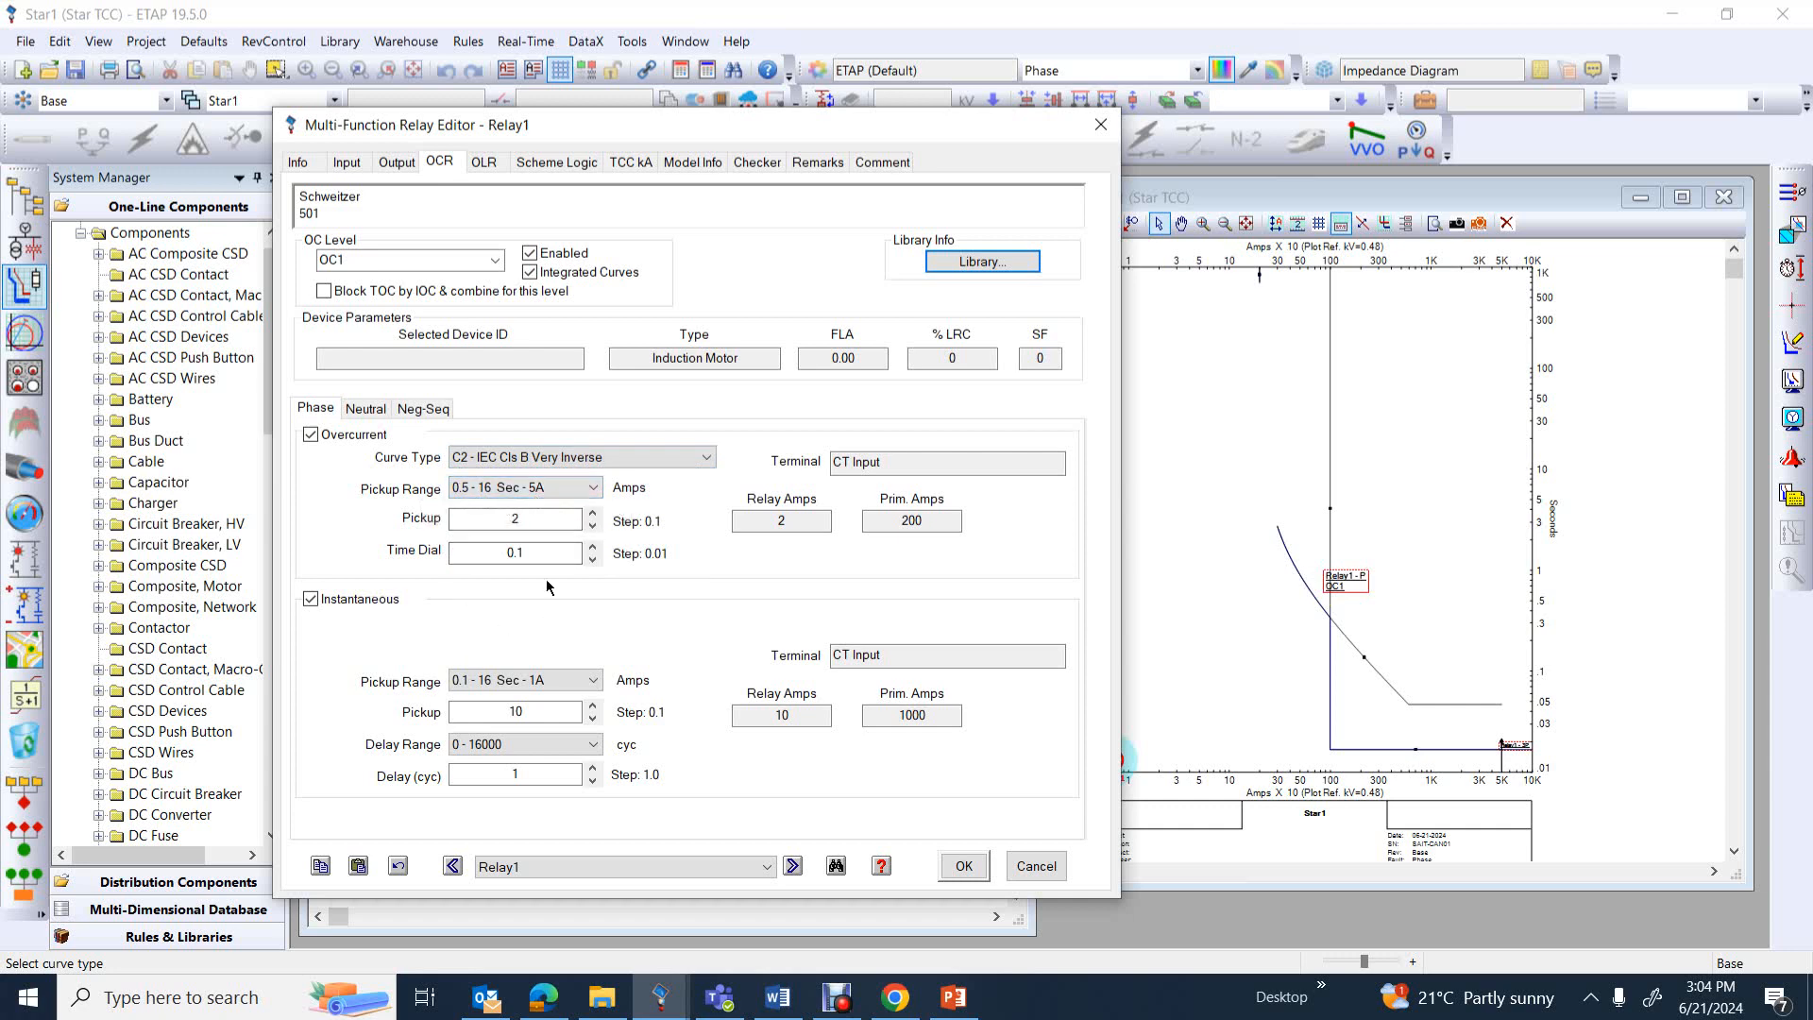
# Raise Relay1's phase overcurrent pickup to 2.7 to shift its curve on the Star plot
pyautogui.click(592, 514)
pyautogui.click(592, 514)
pyautogui.click(592, 514)
pyautogui.click(592, 515)
pyautogui.click(592, 514)
pyautogui.click(592, 514)
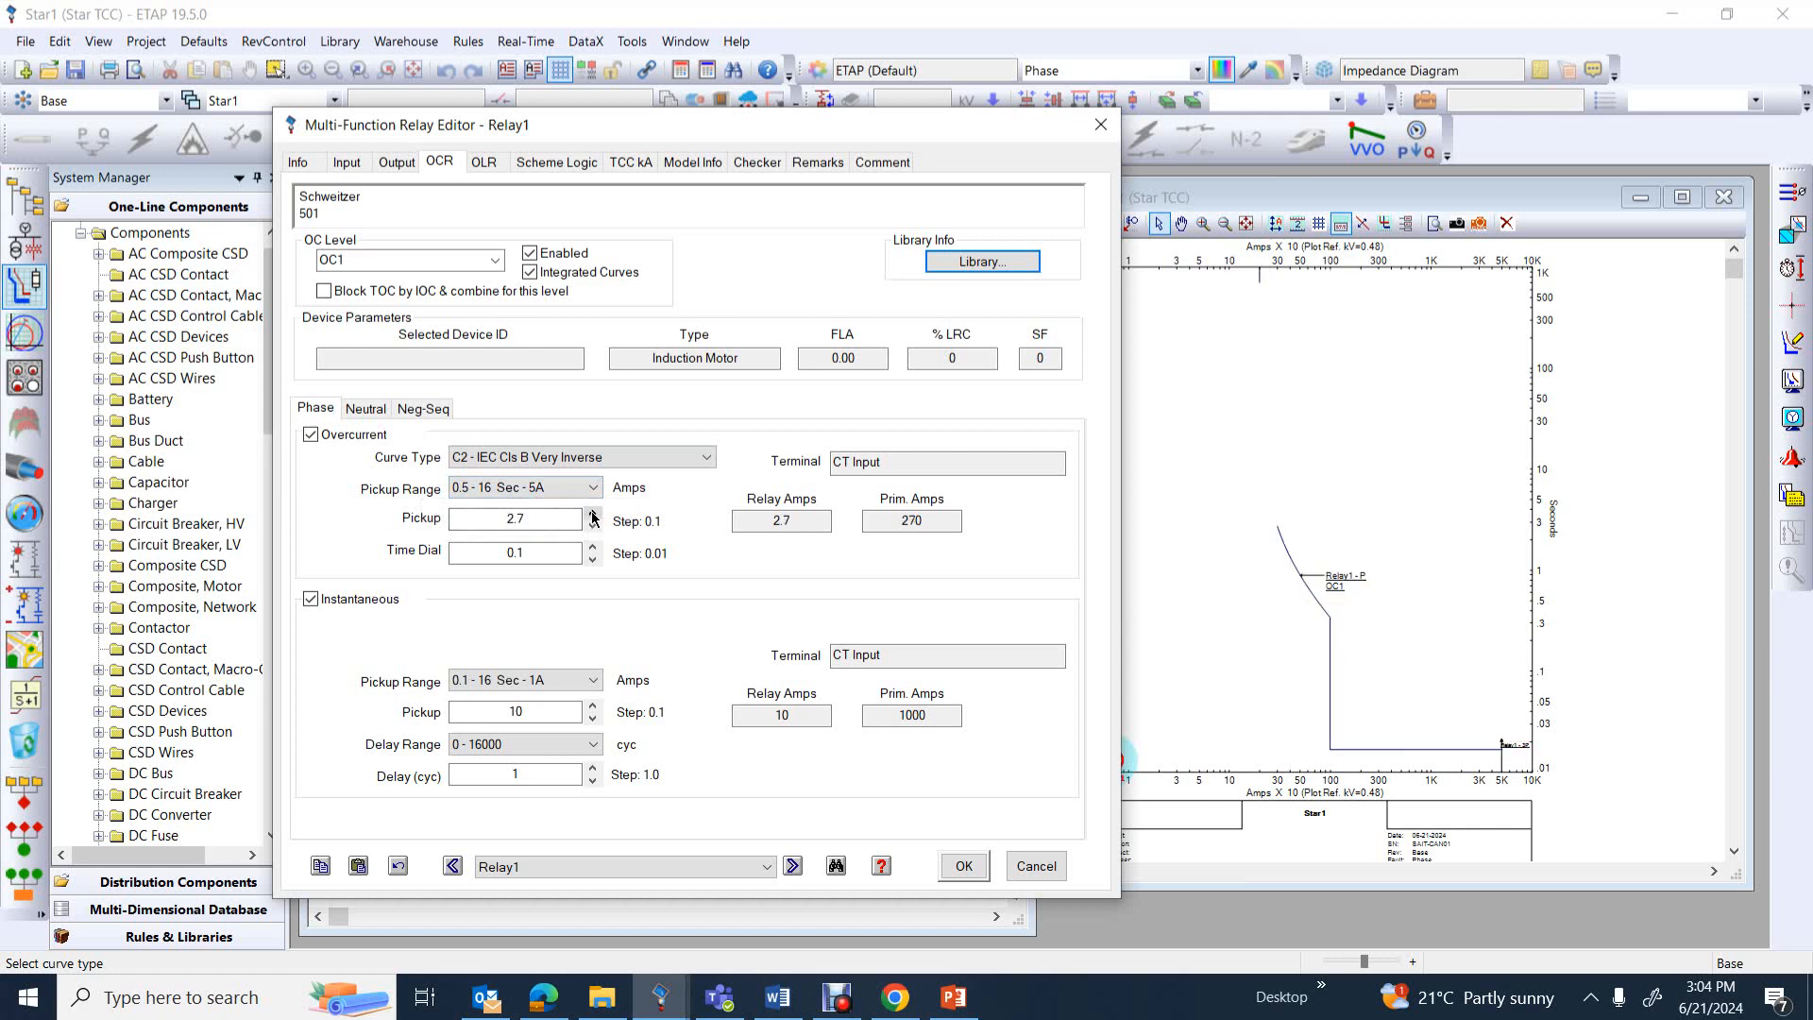
# Lower Relay1's phase overcurrent pickup to 1.3 to shift its curve the other way
pyautogui.click(592, 527)
pyautogui.click(592, 527)
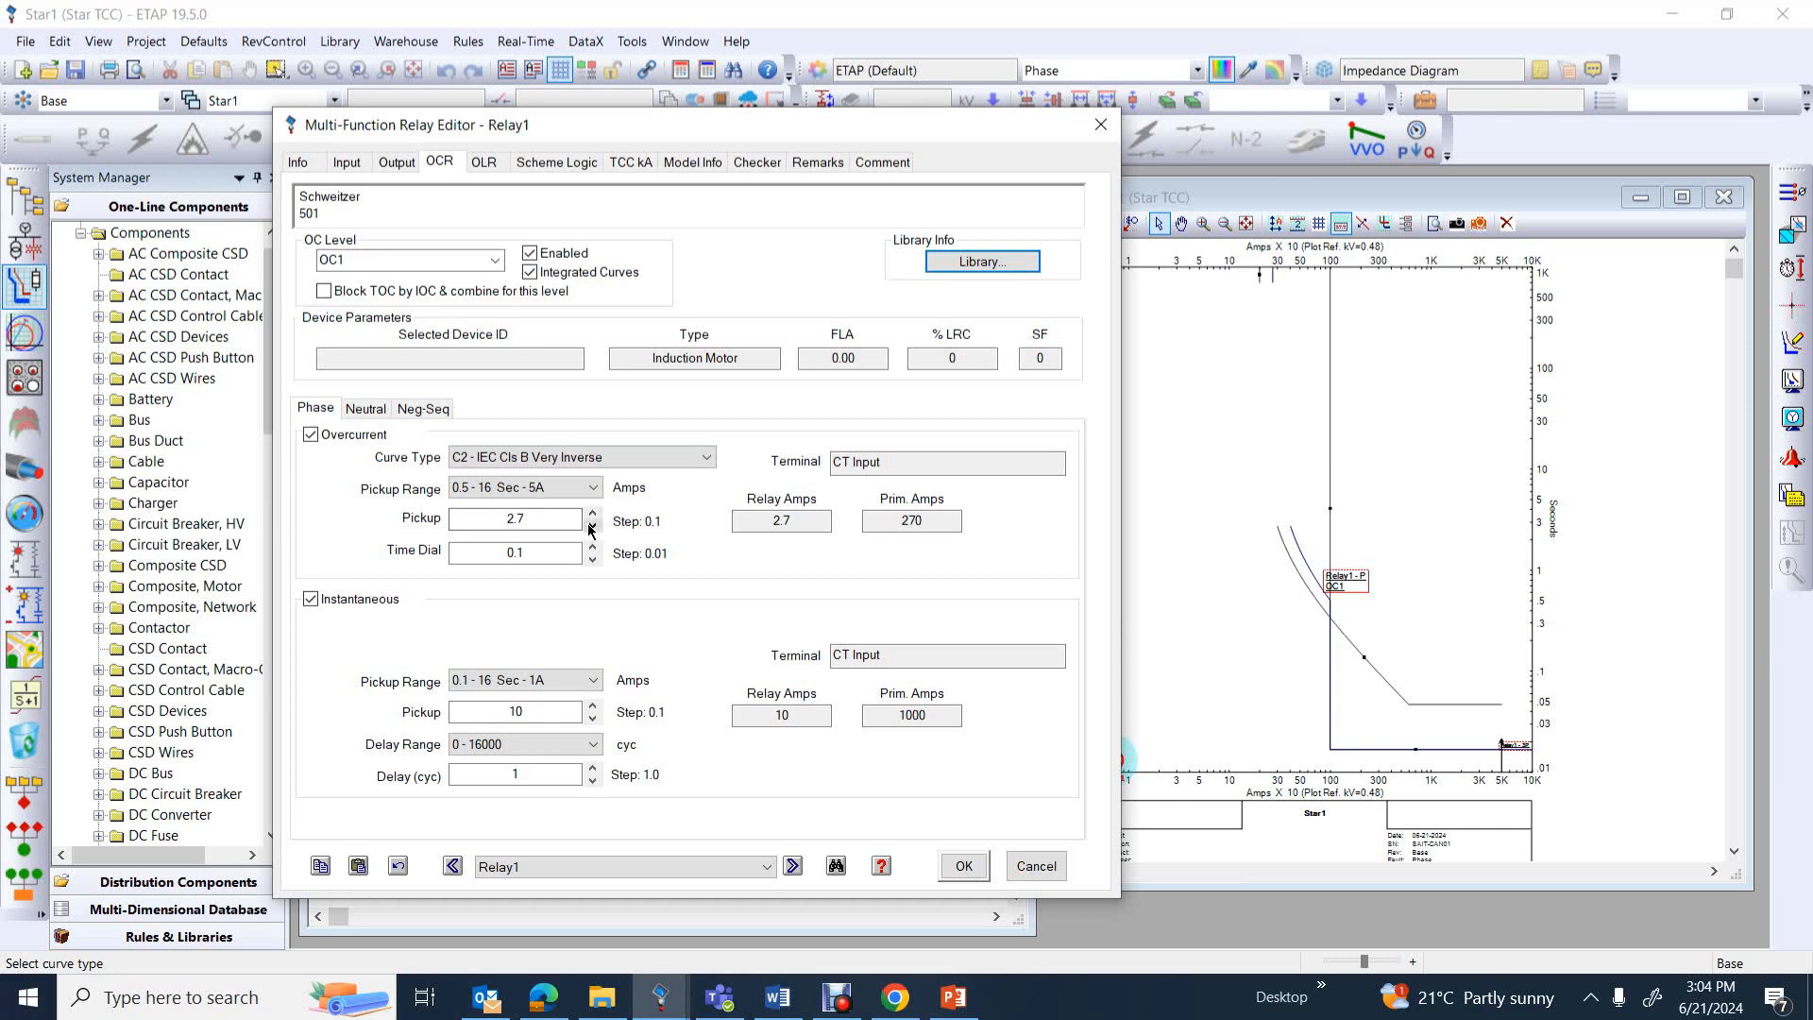
pyautogui.click(591, 527)
pyautogui.click(591, 527)
pyautogui.click(592, 527)
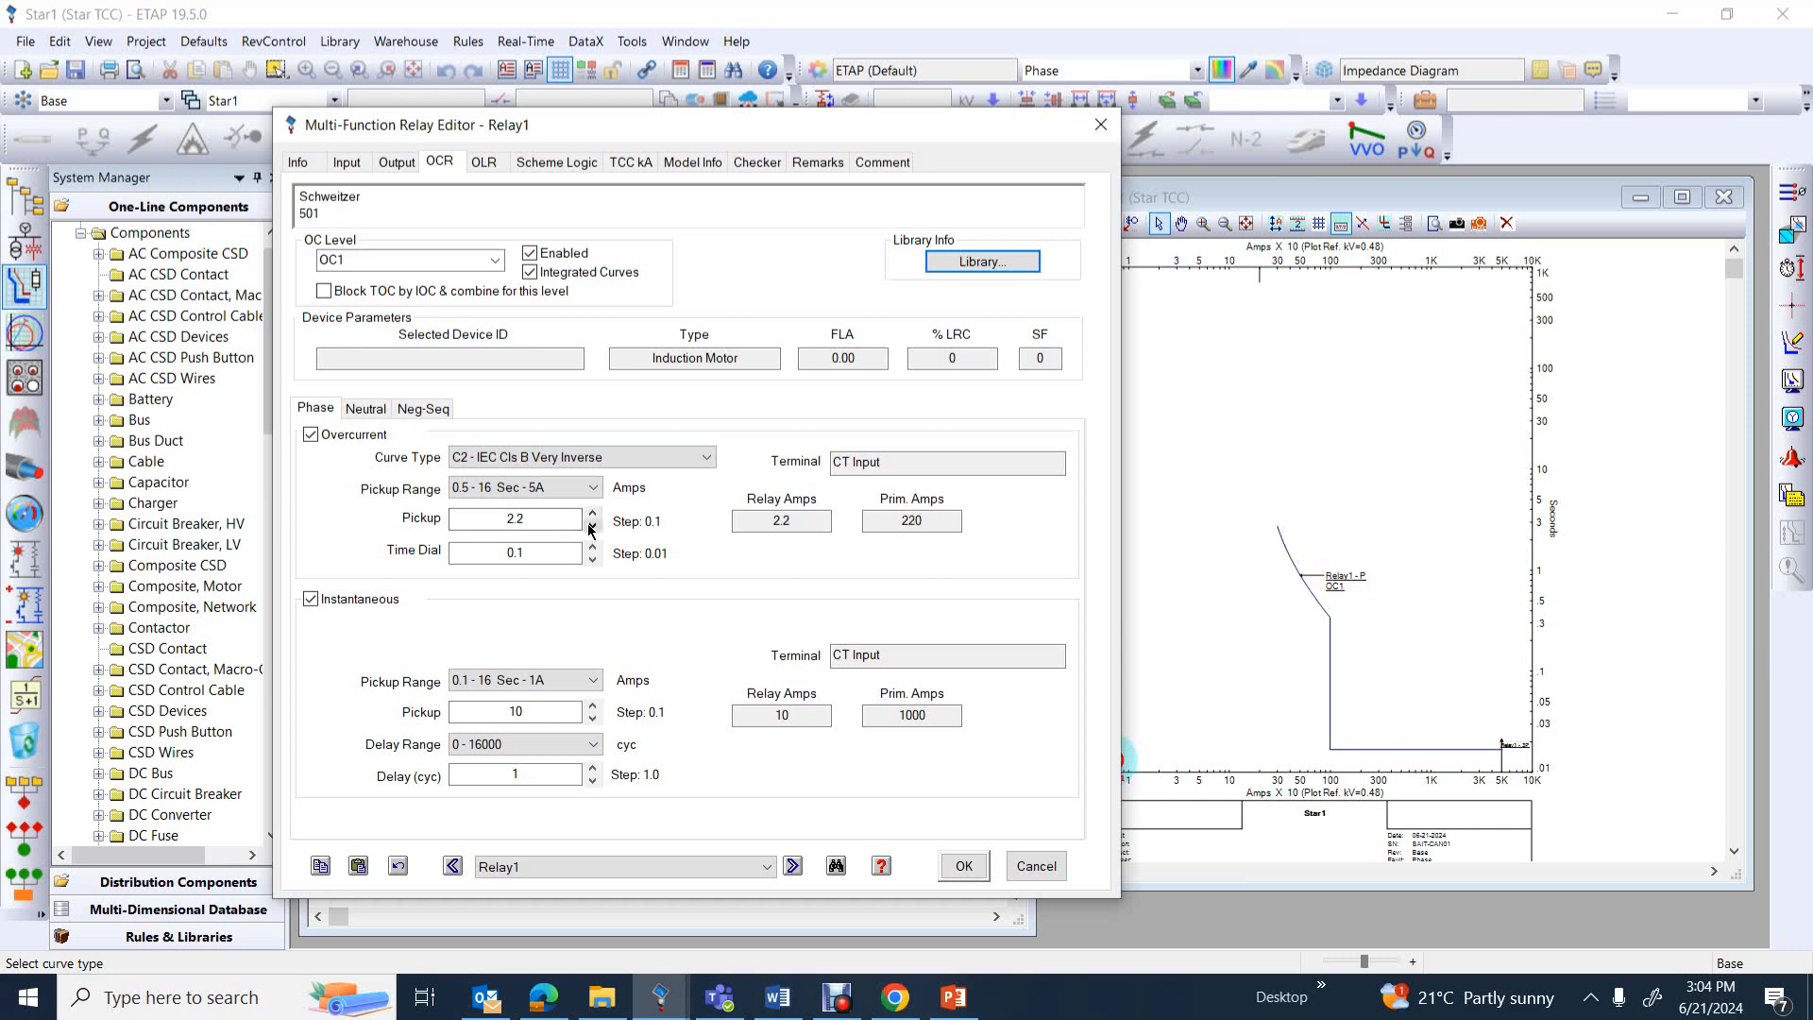
pyautogui.click(592, 527)
pyautogui.click(592, 527)
pyautogui.click(592, 527)
pyautogui.click(592, 526)
pyautogui.click(592, 527)
pyautogui.click(593, 527)
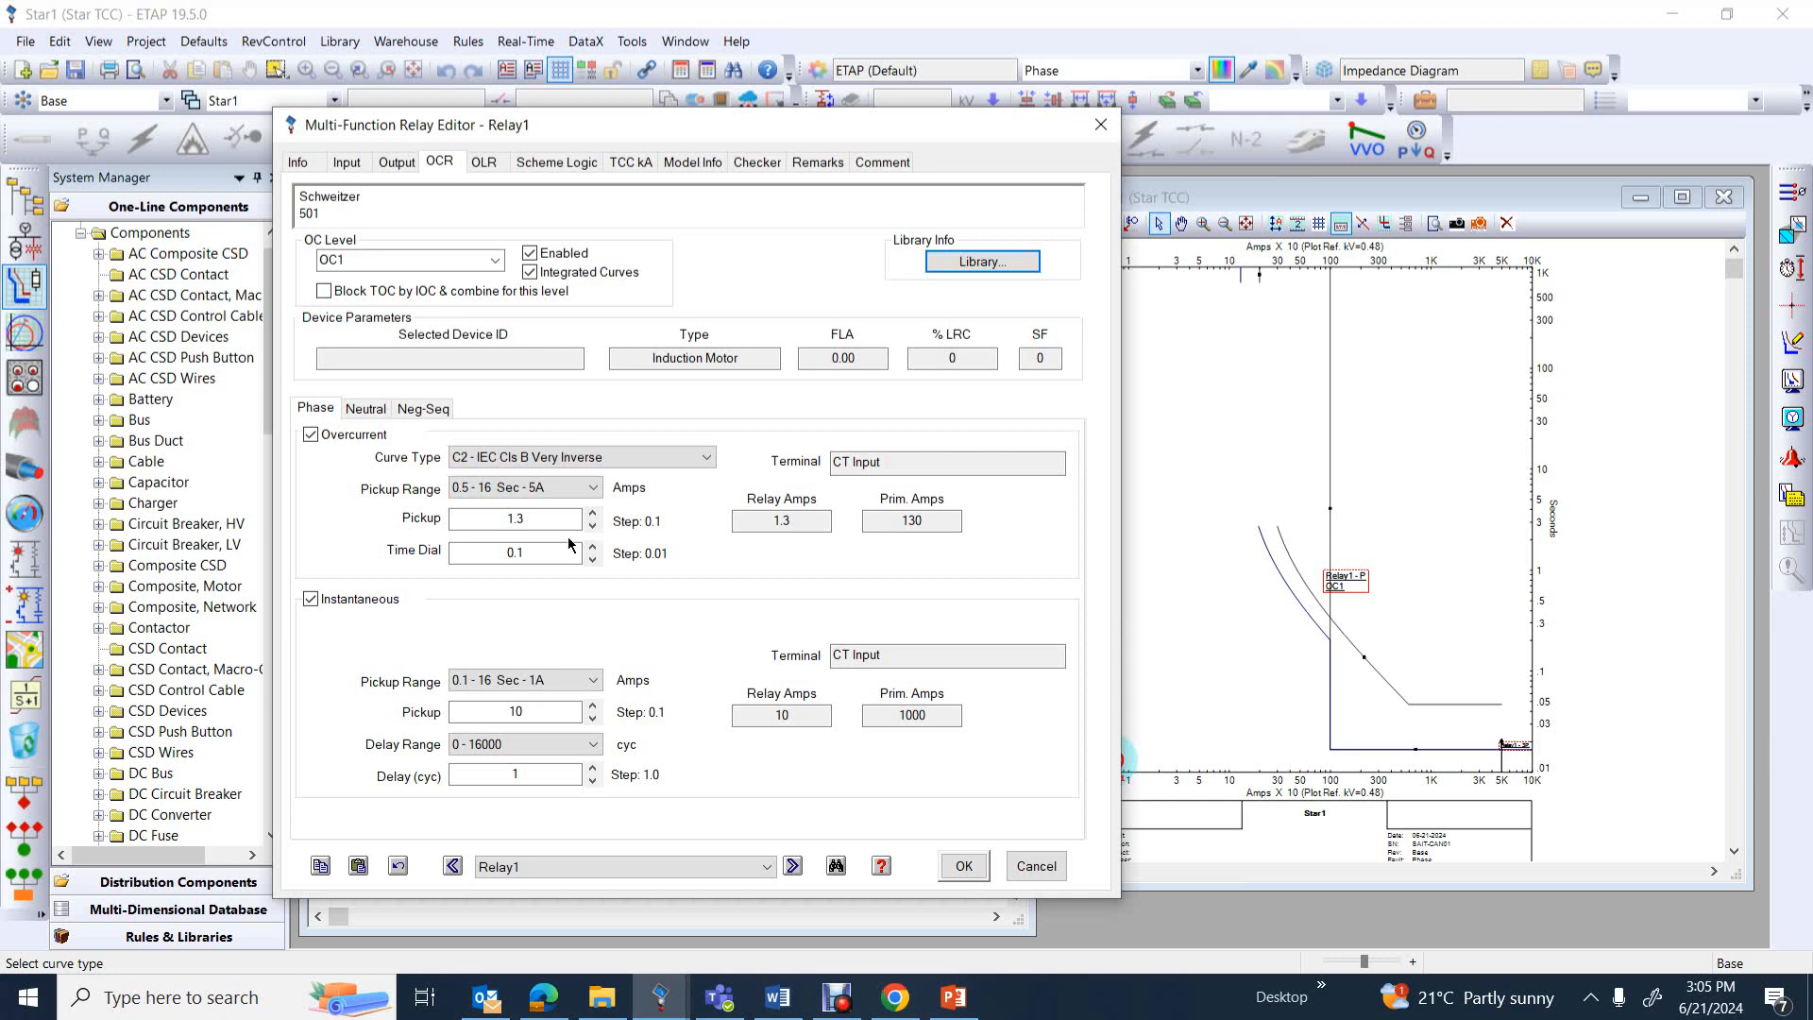
# Bring Relay1's phase overcurrent pickup back up to 2
pyautogui.click(593, 513)
pyautogui.click(593, 514)
pyautogui.click(593, 513)
pyautogui.click(592, 513)
pyautogui.click(593, 513)
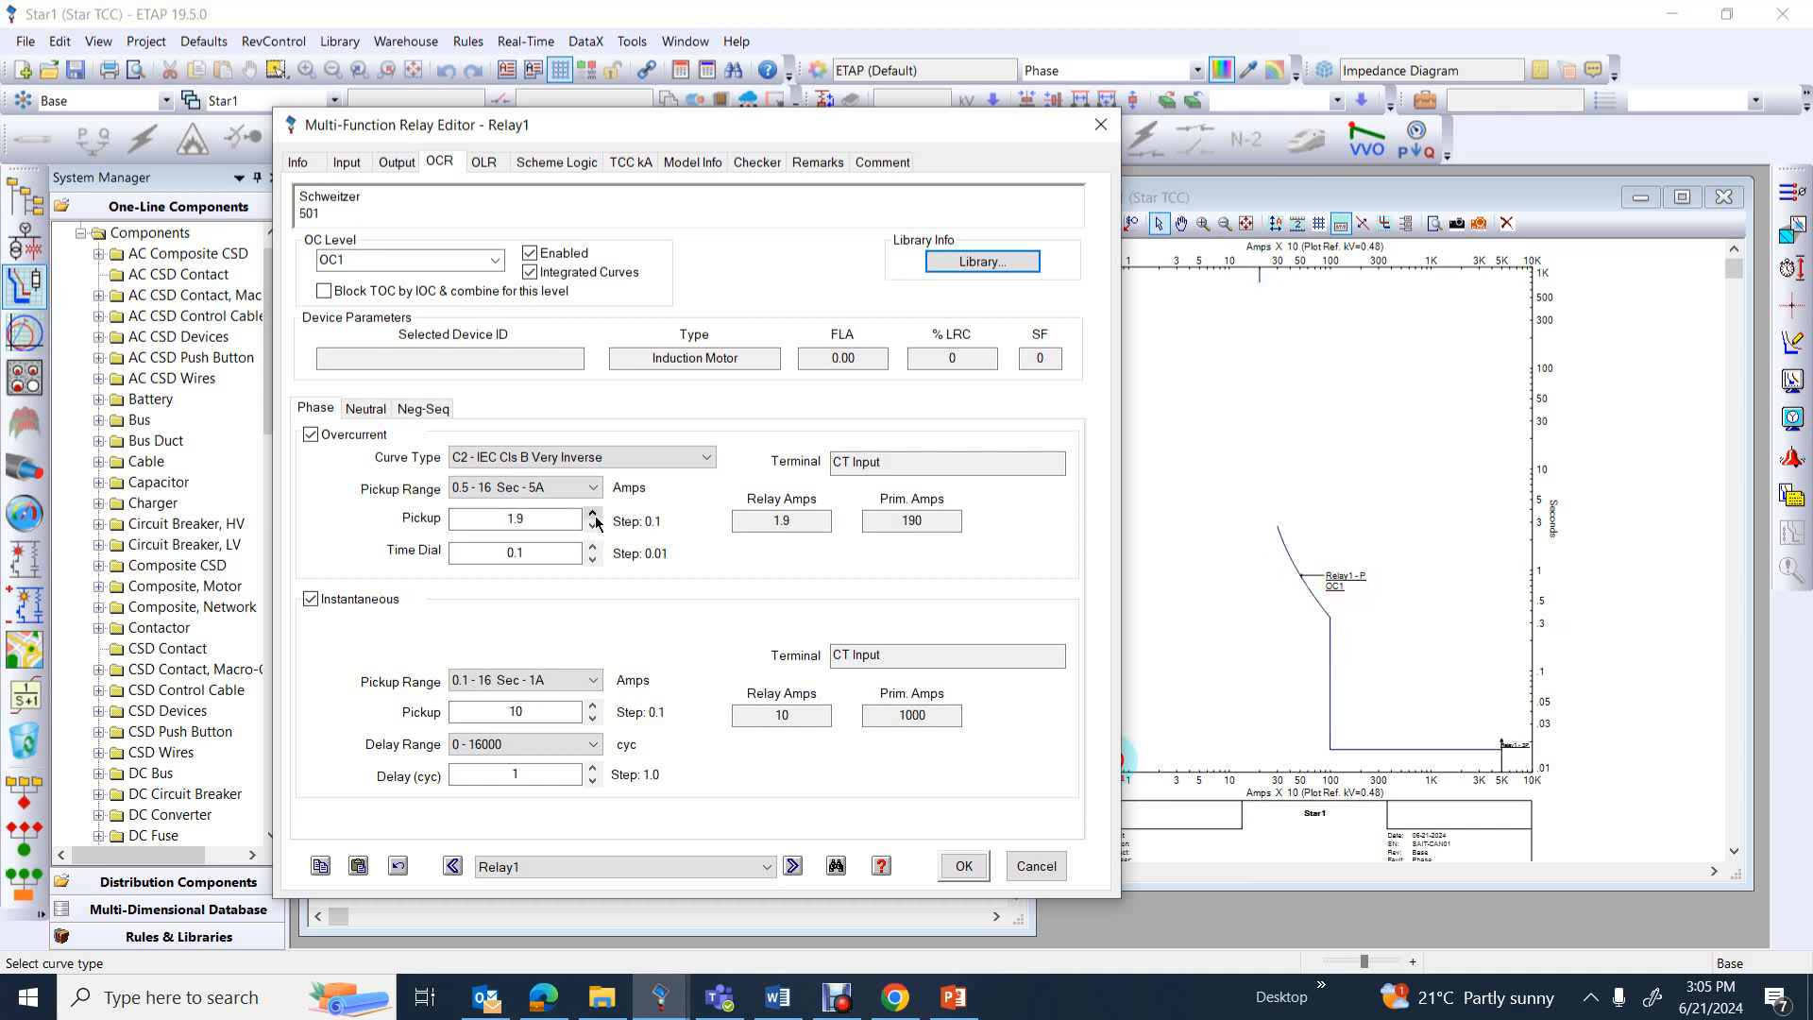
pyautogui.click(593, 514)
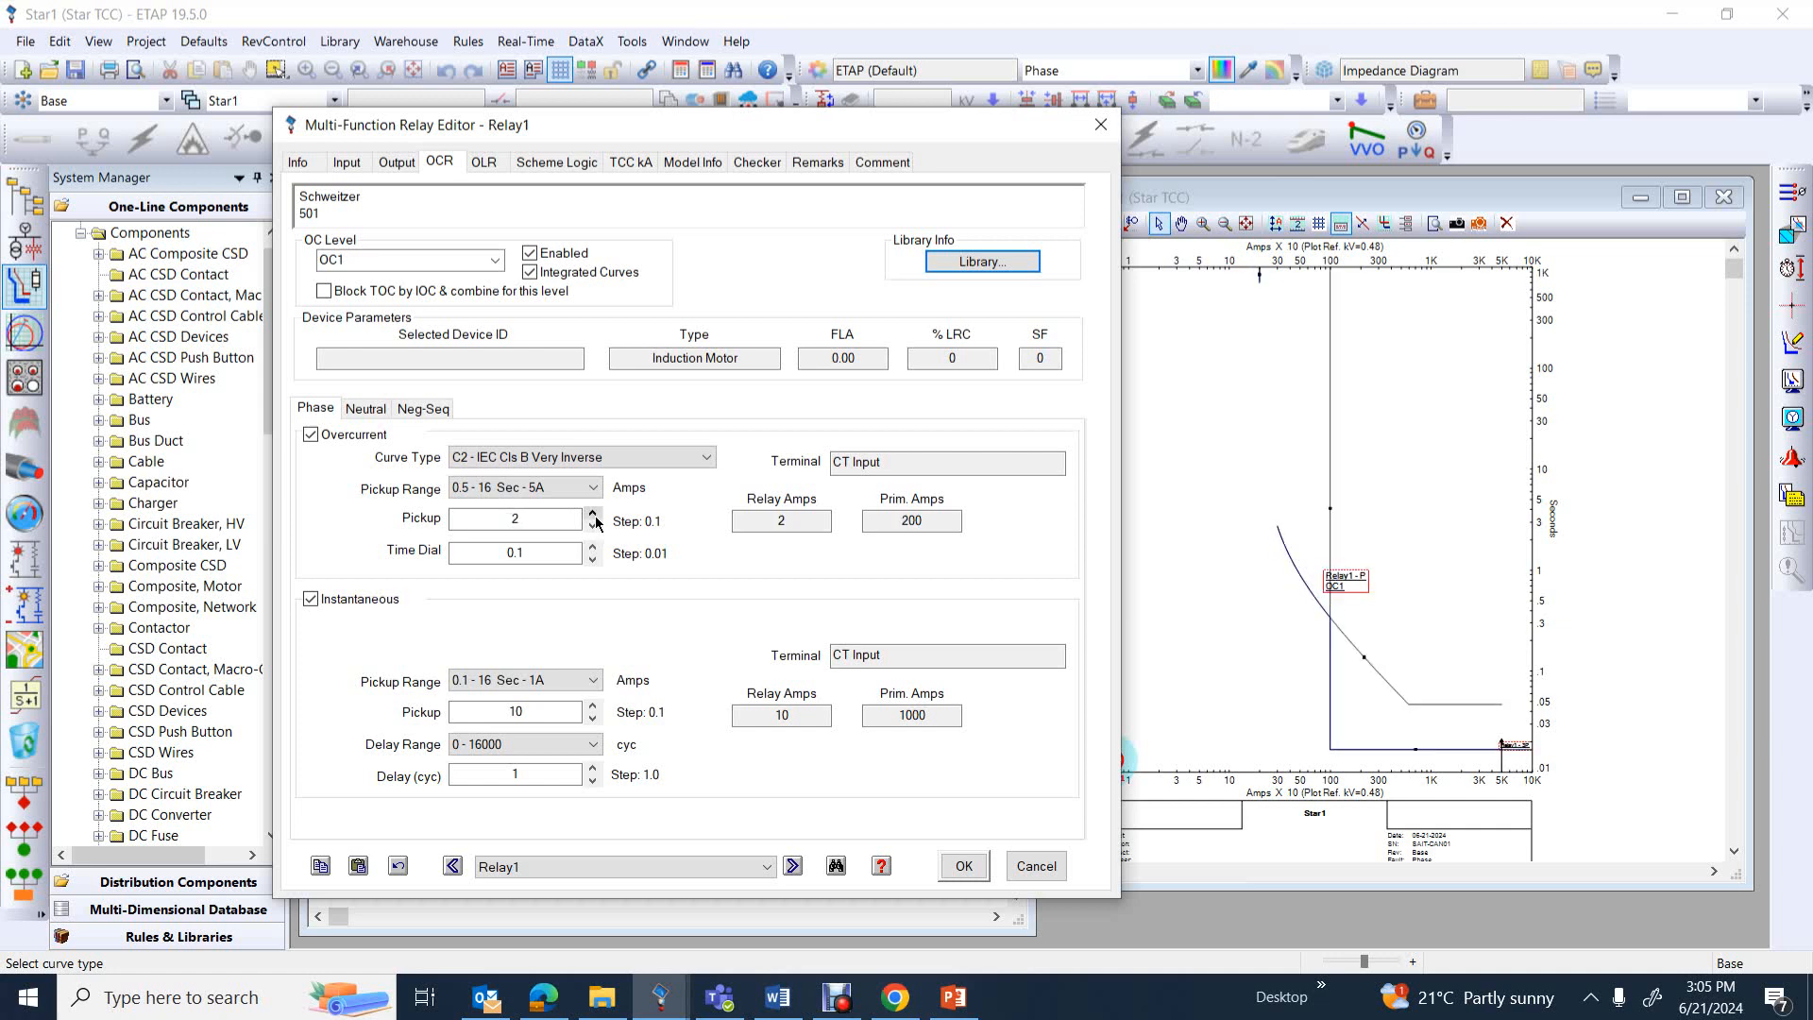
# Raise the phase overcurrent pickup by several increments and return it to 2
pyautogui.click(593, 514)
pyautogui.click(593, 514)
pyautogui.click(593, 515)
pyautogui.click(593, 515)
pyautogui.click(593, 514)
pyautogui.click(593, 526)
pyautogui.click(593, 526)
pyautogui.click(593, 526)
pyautogui.click(593, 526)
pyautogui.click(592, 526)
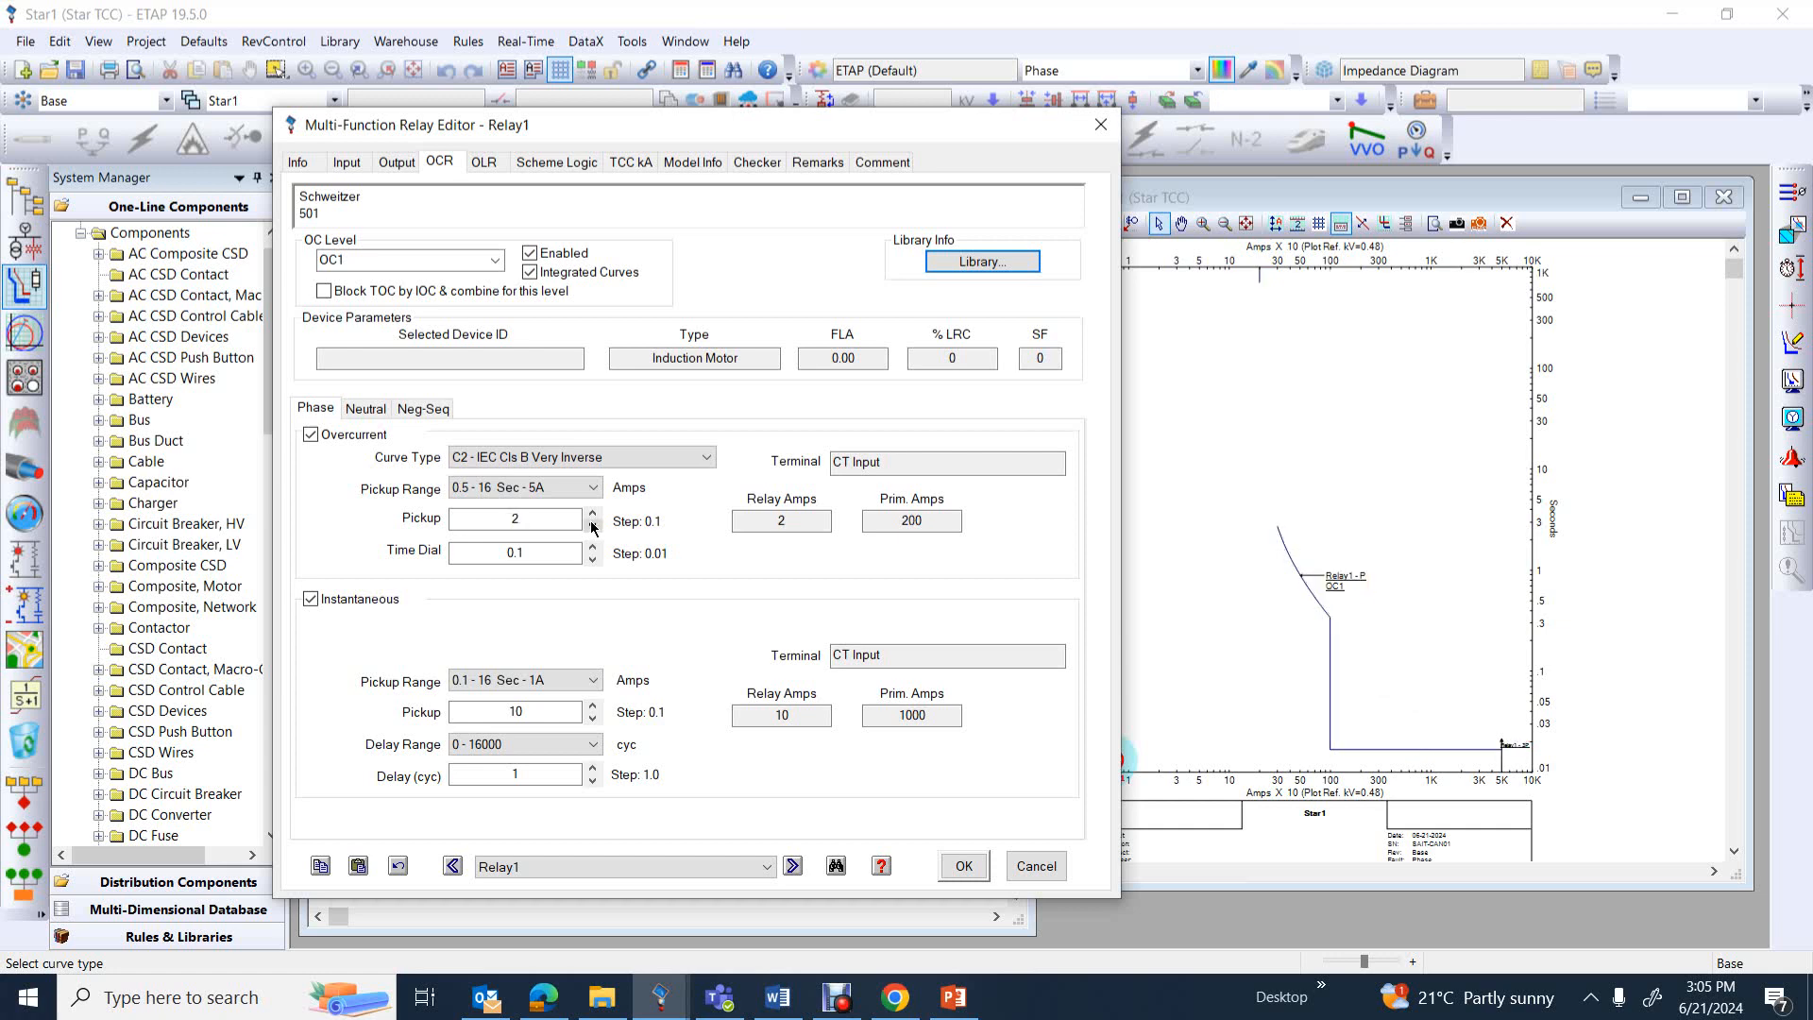
# Lower Relay1's phase overcurrent pickup by several 0.1 increments and bring it back to 2
pyautogui.click(593, 526)
pyautogui.click(593, 525)
pyautogui.click(593, 526)
pyautogui.click(593, 517)
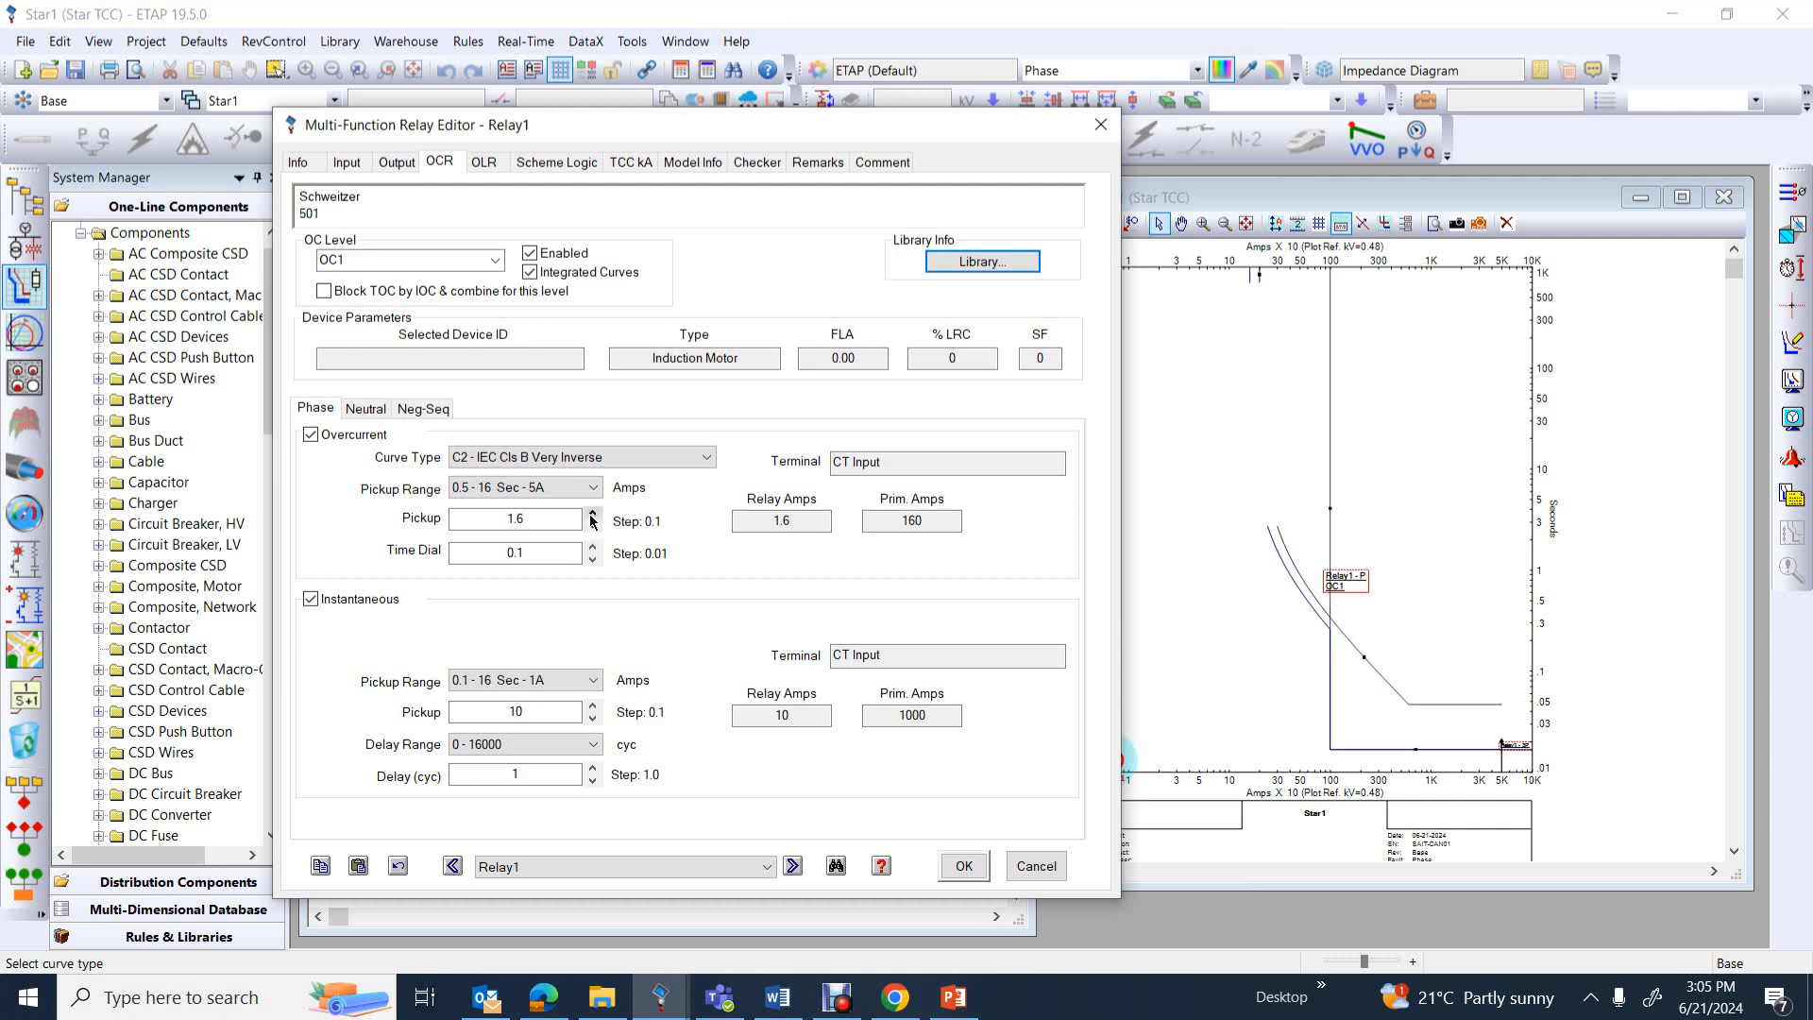
pyautogui.click(592, 517)
pyautogui.click(593, 517)
# Raise Relay1's phase instantaneous pickup in 0.1 increments up to 12.7 to shift the instantaneous part of the curve
pyautogui.click(592, 706)
pyautogui.click(593, 706)
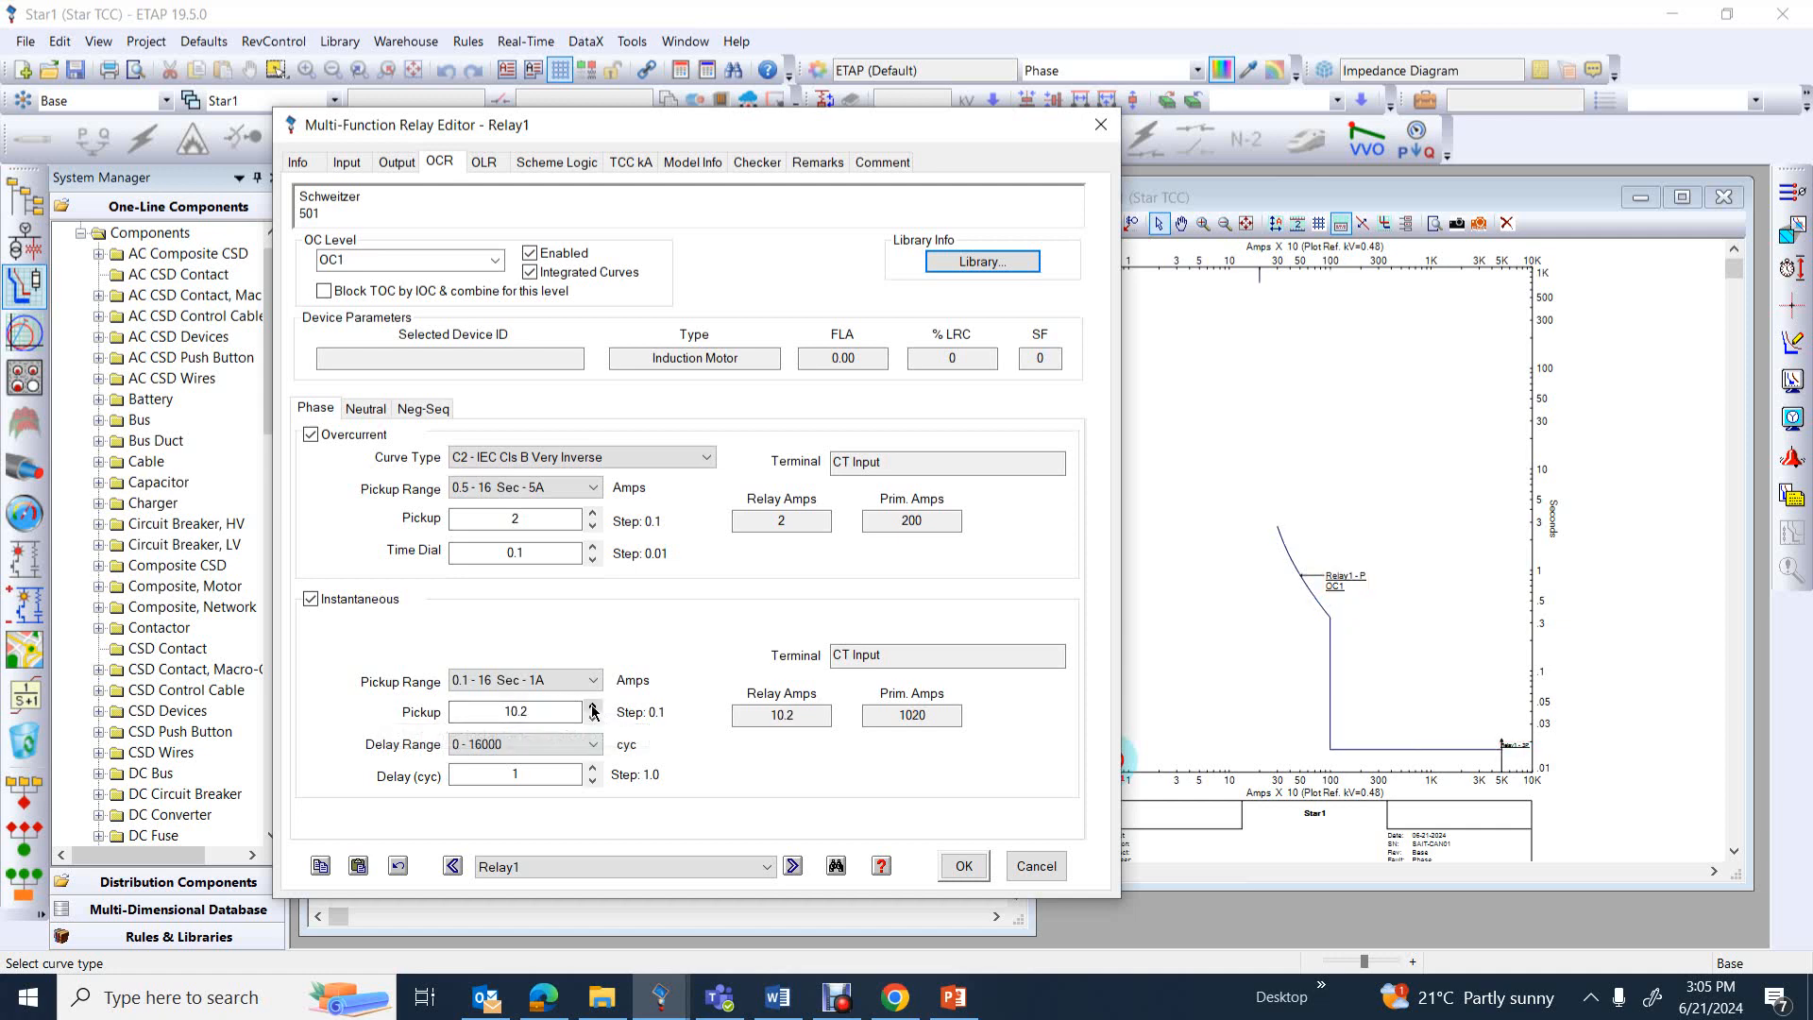
pyautogui.click(593, 706)
pyautogui.click(593, 706)
pyautogui.click(593, 706)
pyautogui.click(593, 707)
pyautogui.click(593, 706)
pyautogui.click(593, 706)
pyautogui.click(593, 706)
pyautogui.click(592, 707)
pyautogui.click(593, 706)
pyautogui.click(592, 706)
pyautogui.click(593, 706)
pyautogui.click(593, 706)
pyautogui.click(593, 706)
pyautogui.click(593, 706)
pyautogui.click(592, 707)
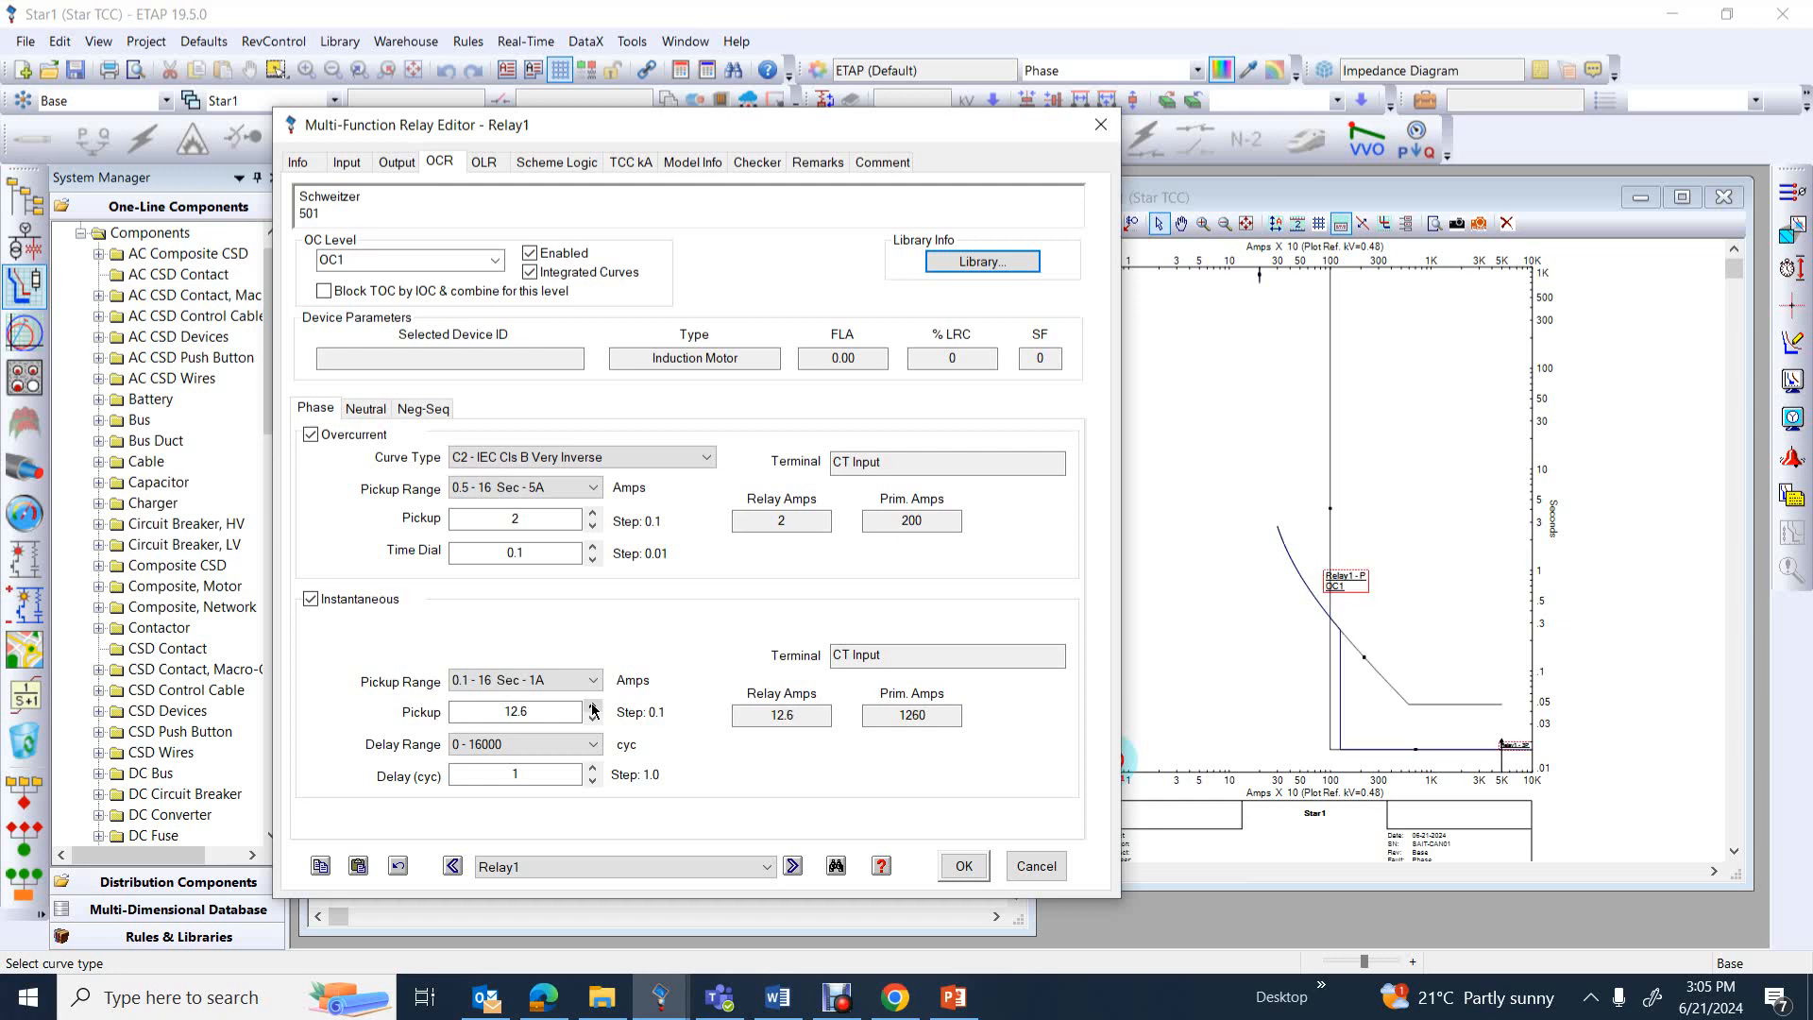
pyautogui.click(593, 706)
# Raise the phase instantaneous pickup further to 14 and then 16, updating the curve for each value
pyautogui.moveTo(530, 712); pyautogui.dragTo(420, 718)
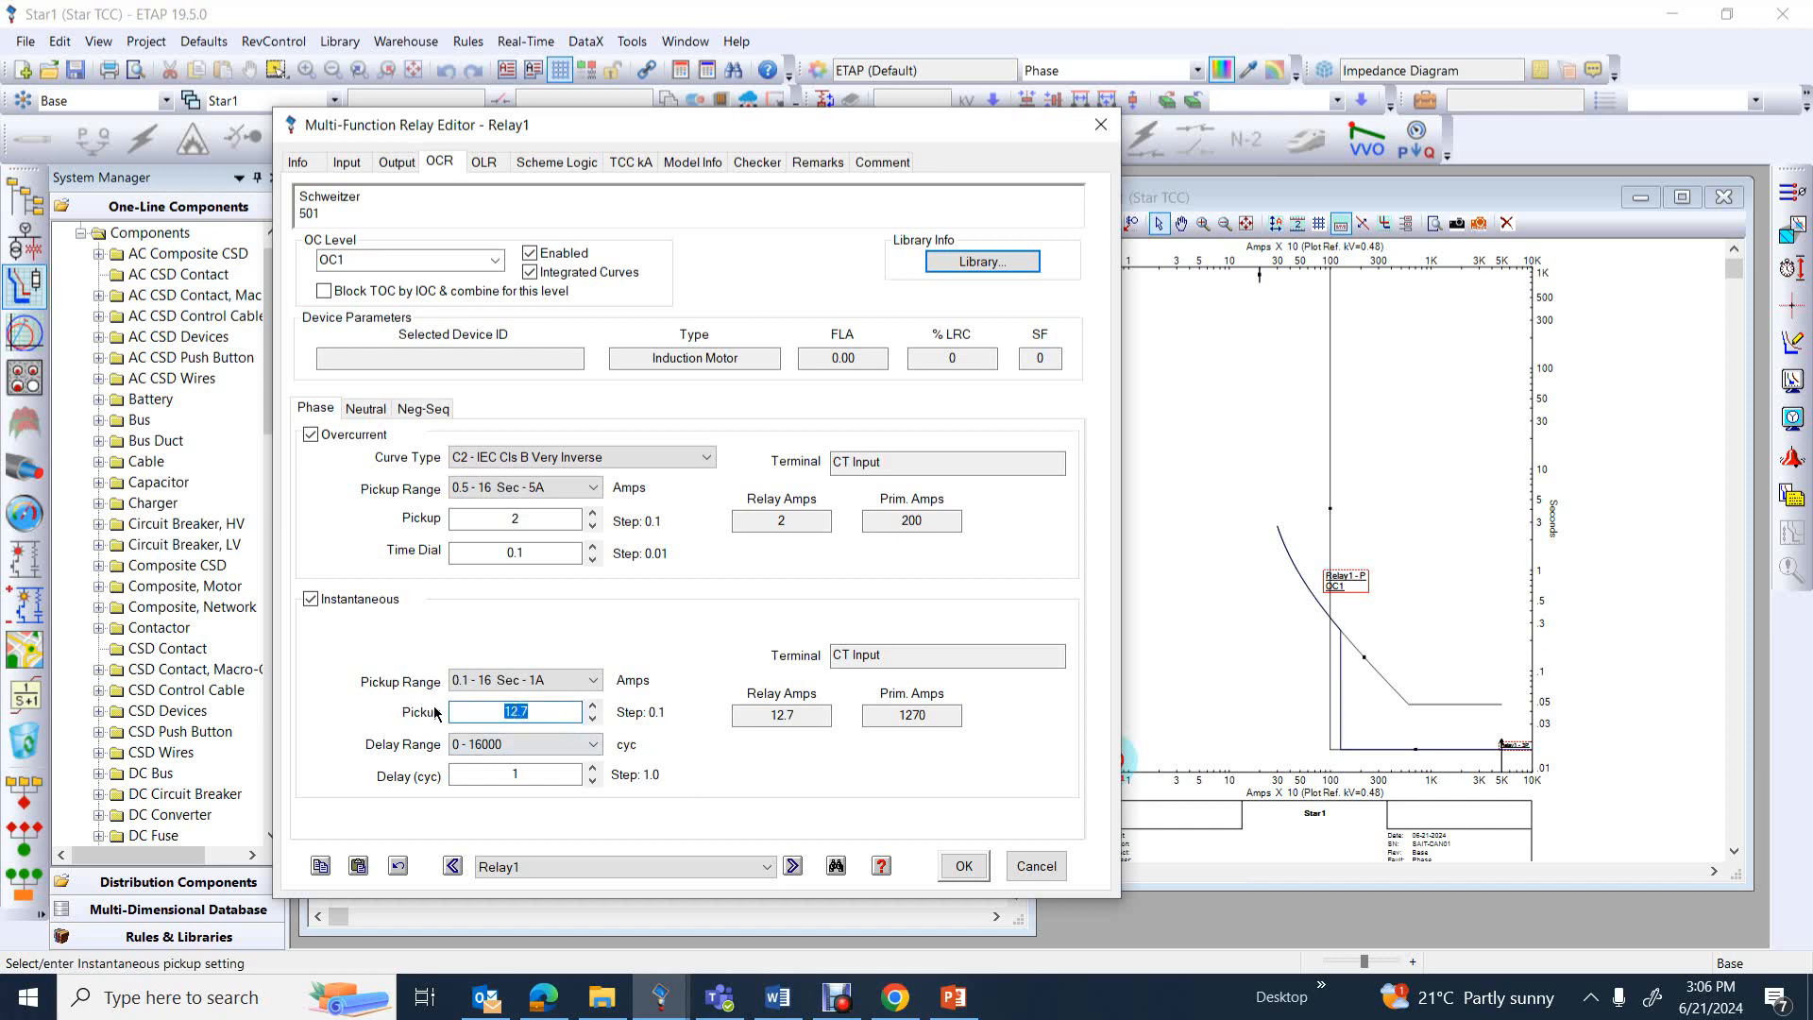
pyautogui.write('14')
pyautogui.click(593, 707)
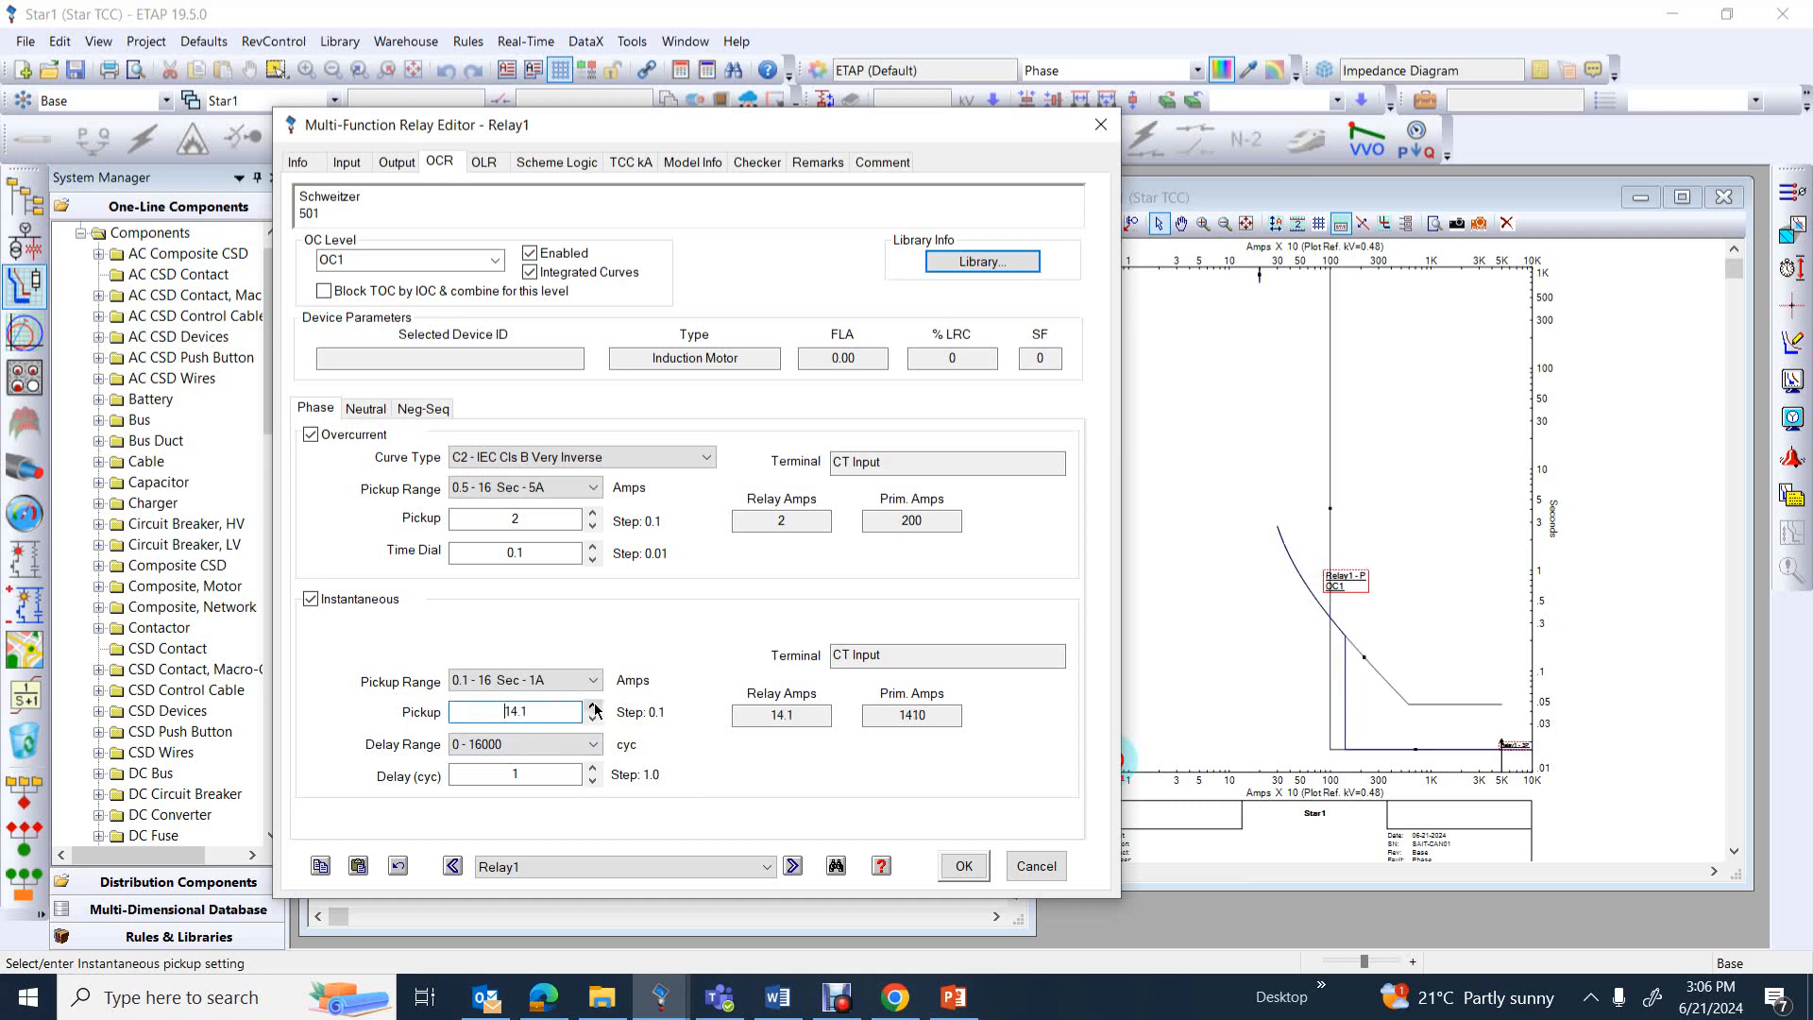
pyautogui.moveTo(563, 709); pyautogui.dragTo(476, 712)
pyautogui.write('16')
pyautogui.click(590, 707)
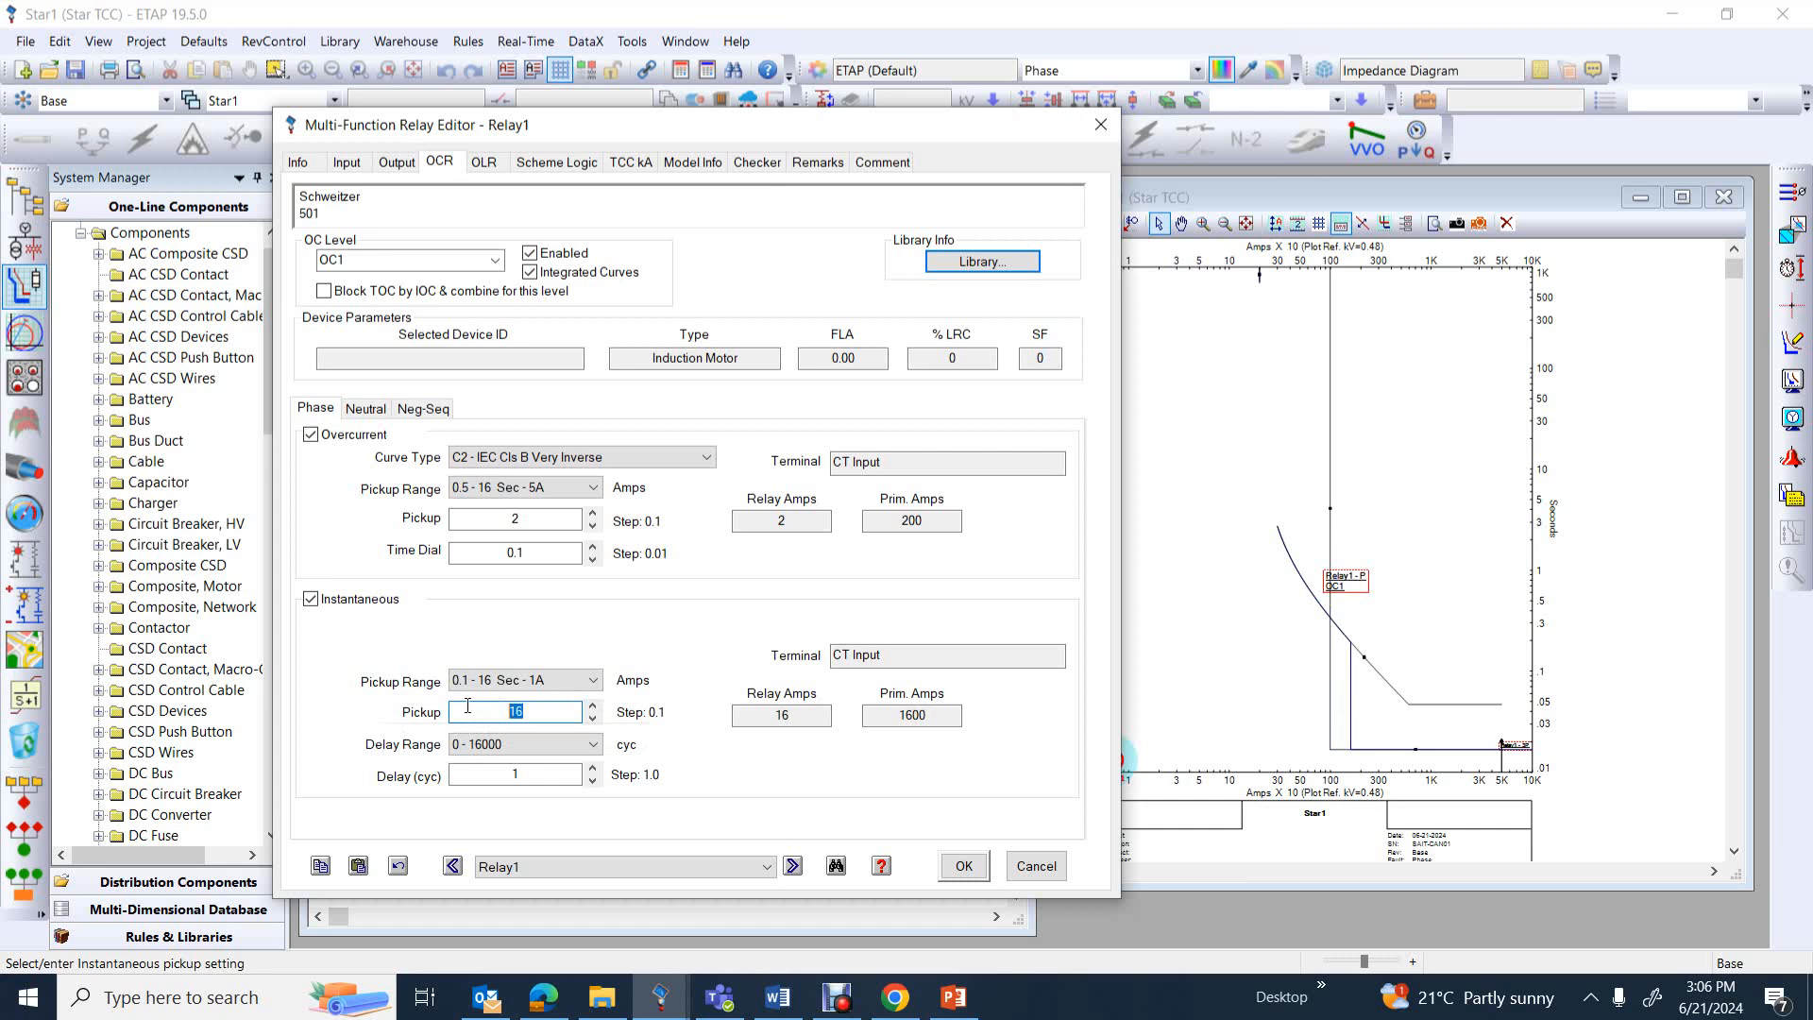
# Reduce the phase instantaneous pickup to 10 and on to 7.9 to shift the curve to lower current
pyautogui.write('10')
pyautogui.click(593, 718)
pyautogui.write('8')
pyautogui.click(593, 719)
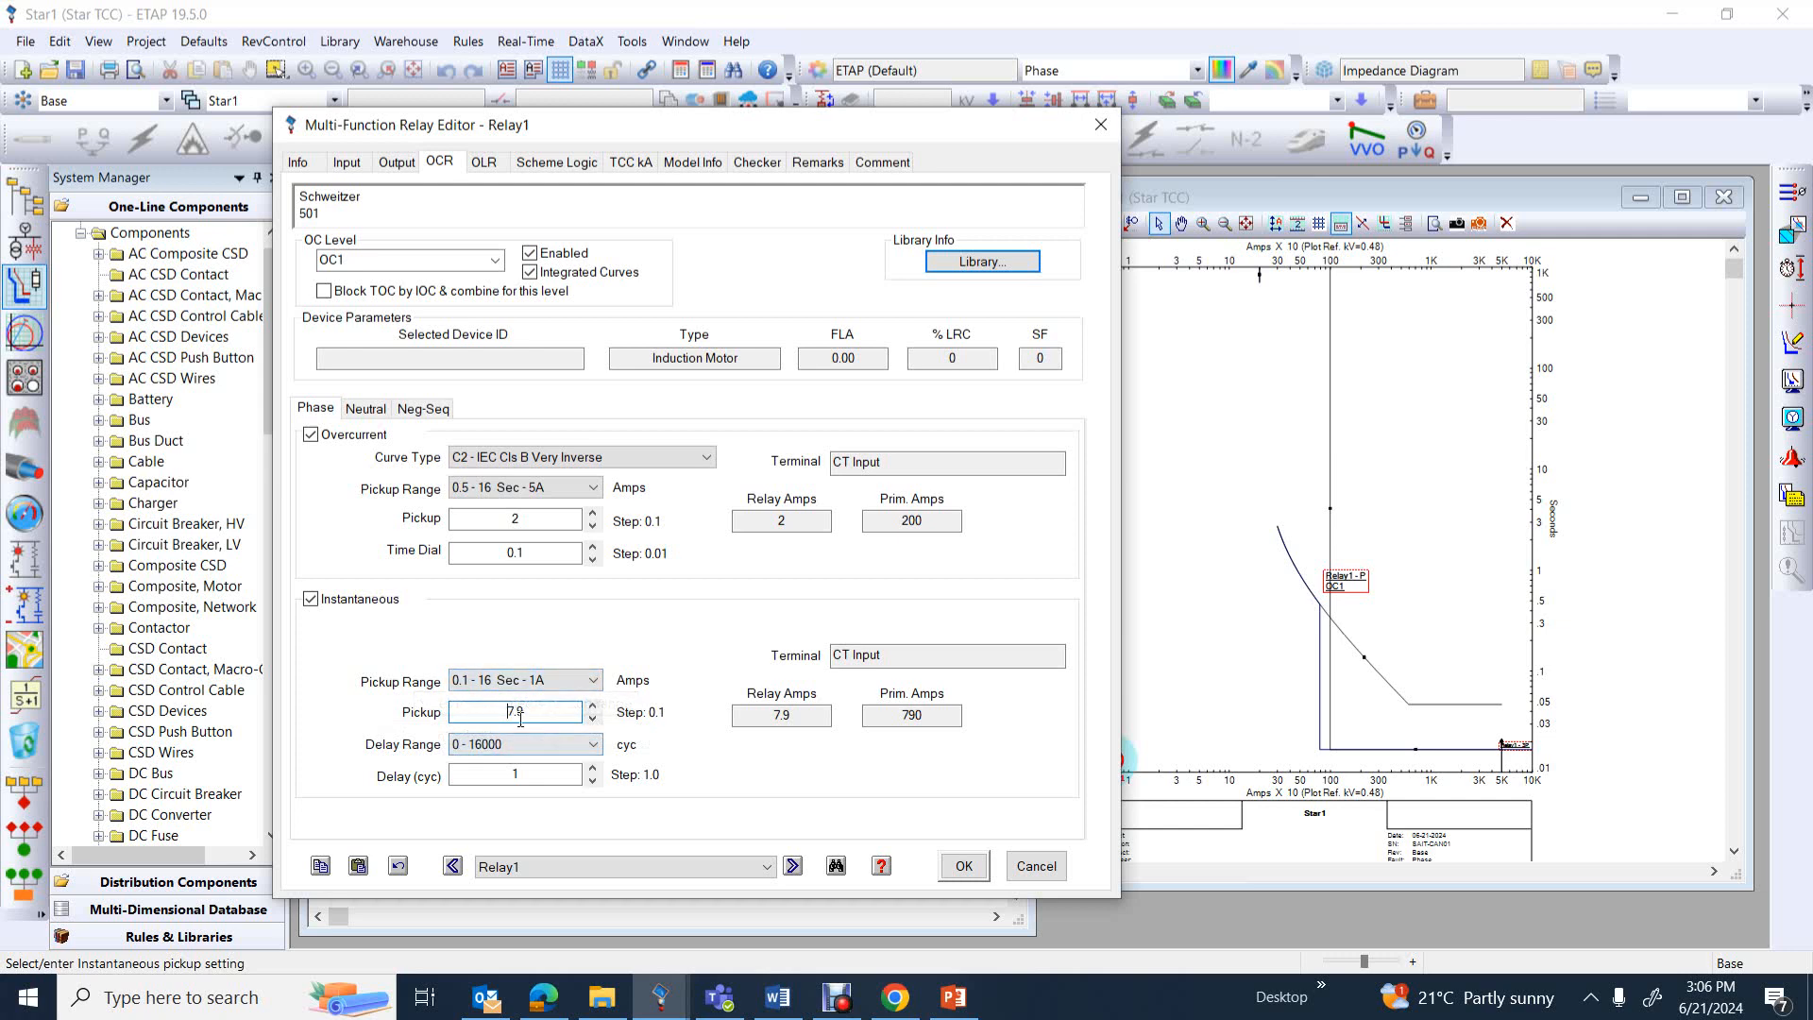
# Restore Relay1's phase instantaneous pickup to 10, accept the relay settings and deselect the curve on the Star plot
pyautogui.moveTo(534, 712); pyautogui.dragTo(461, 712)
pyautogui.write('10')
pyautogui.click(963, 865)
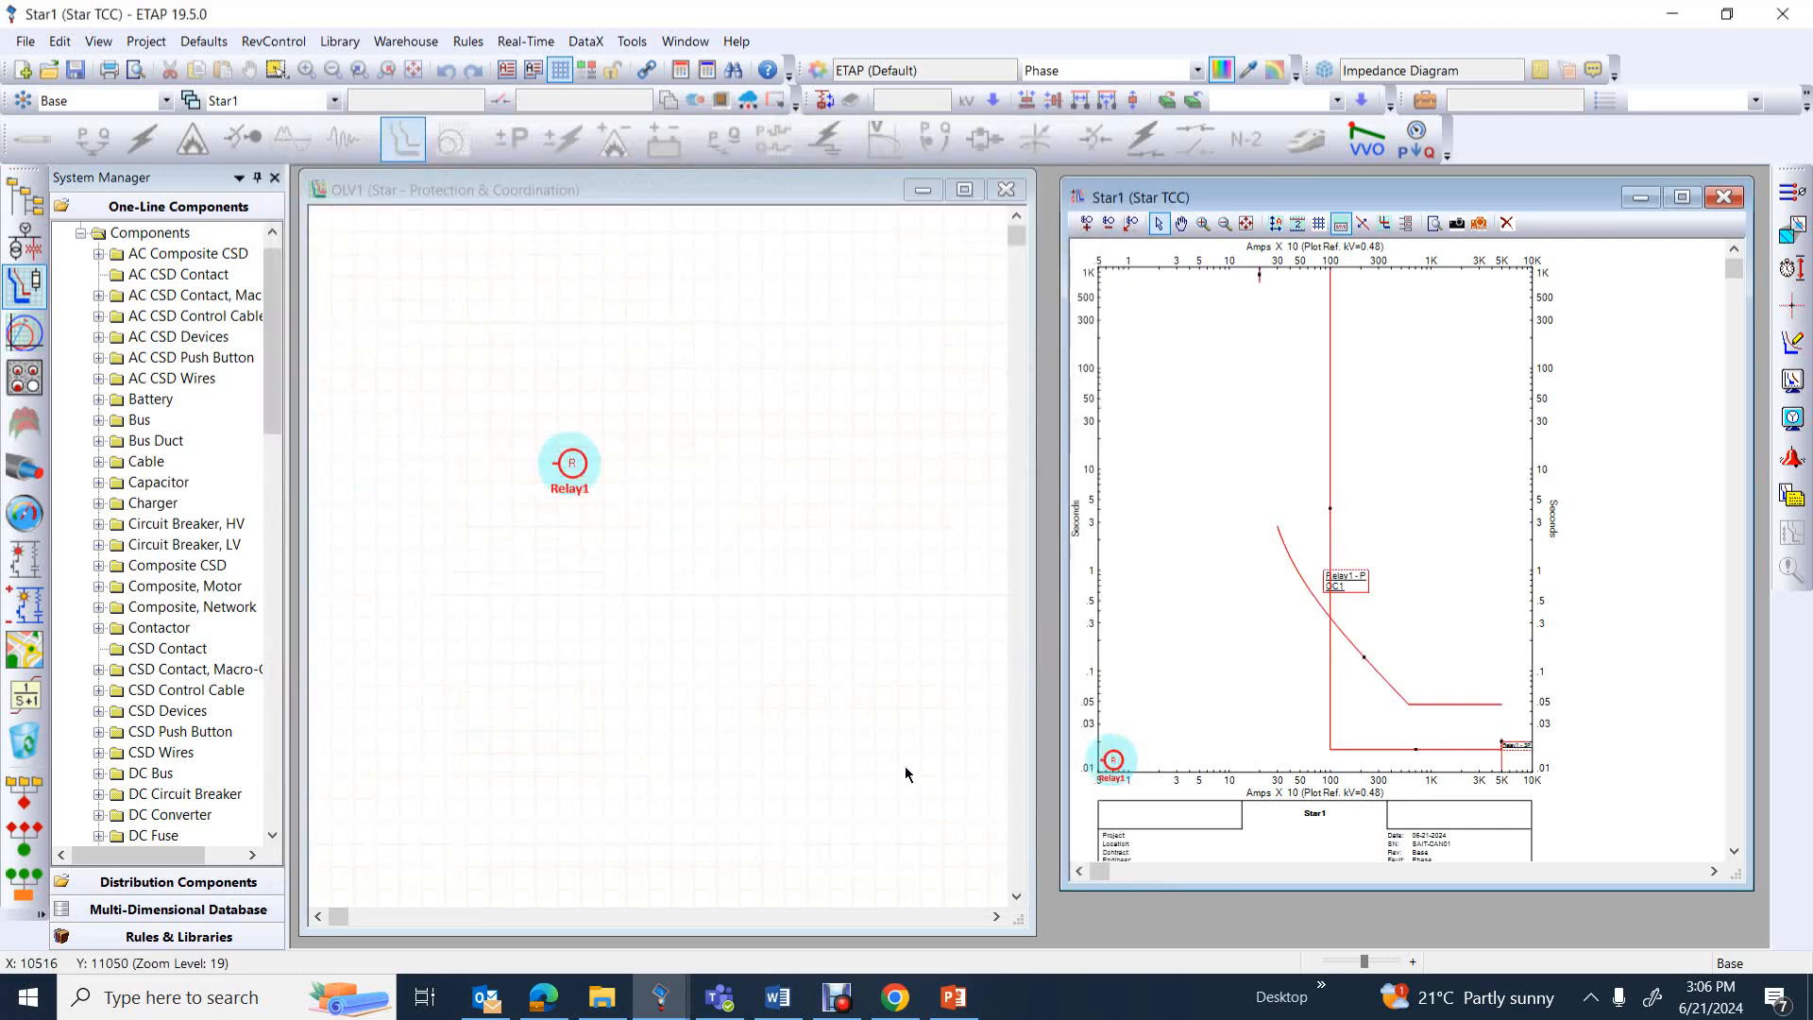
pyautogui.click(1227, 589)
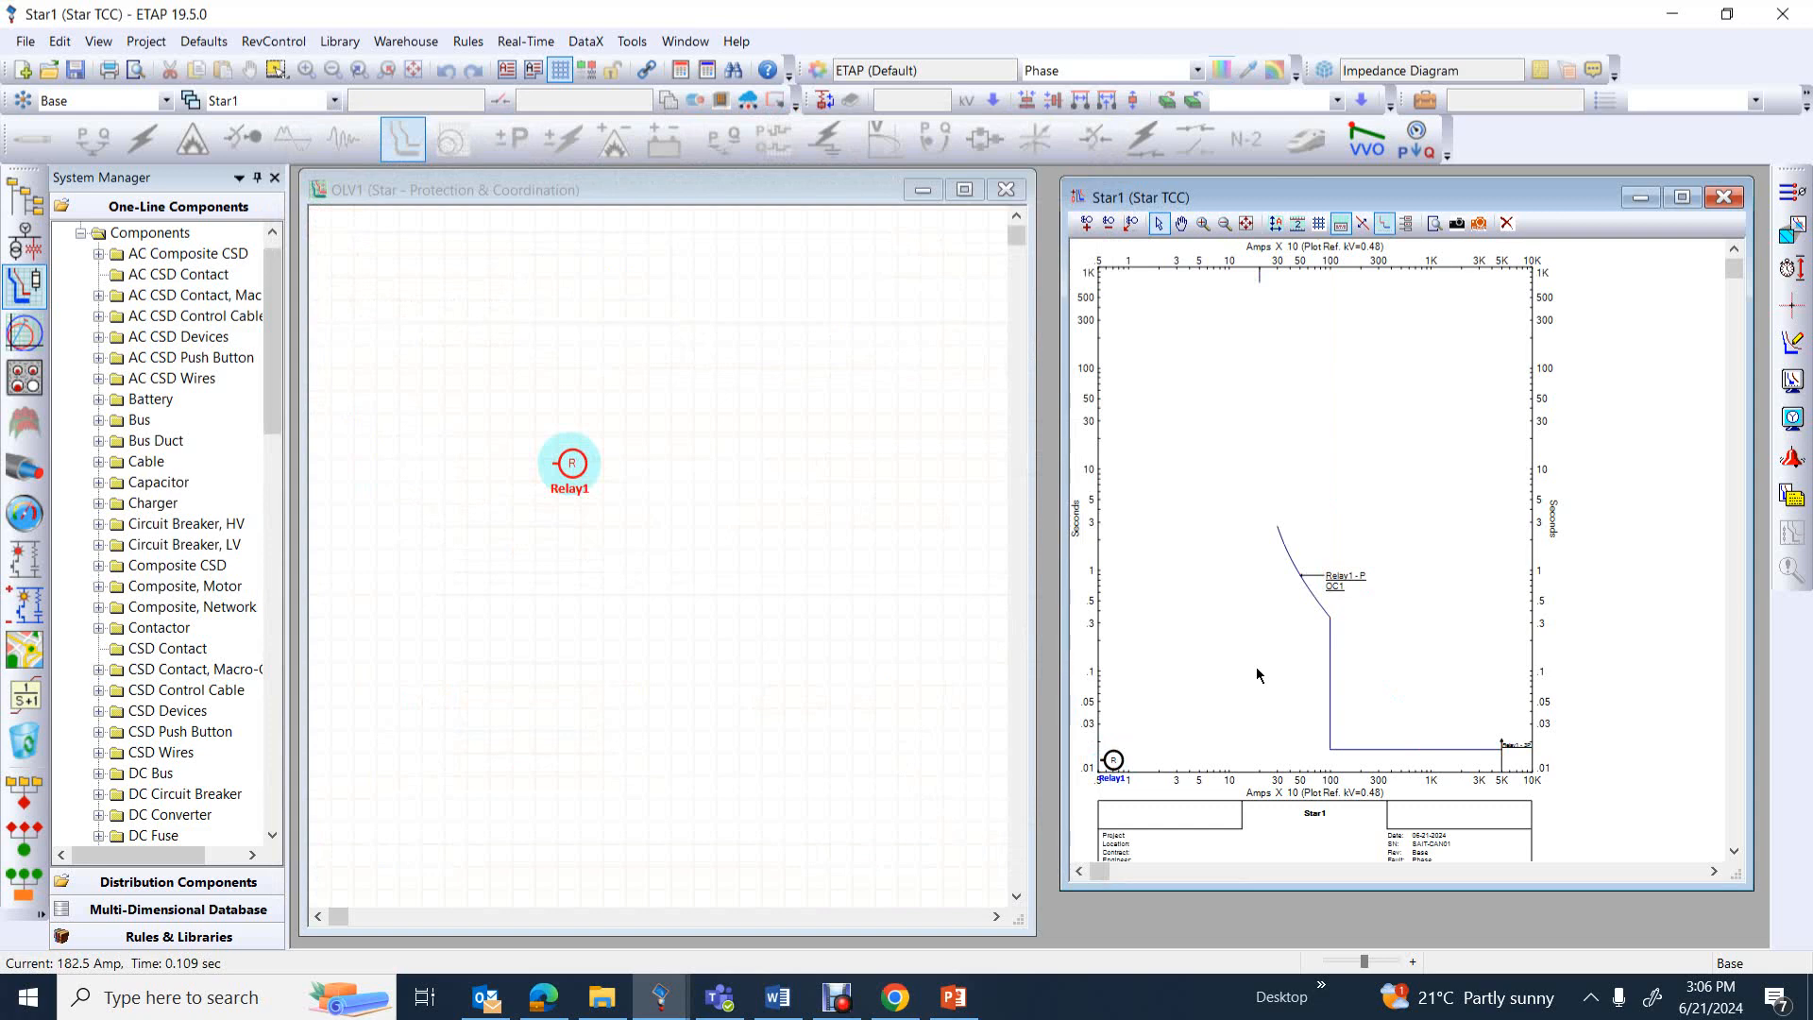
# Show the setting details in the Relay1 - P curve label and move the label above the curve
pyautogui.click(1339, 580)
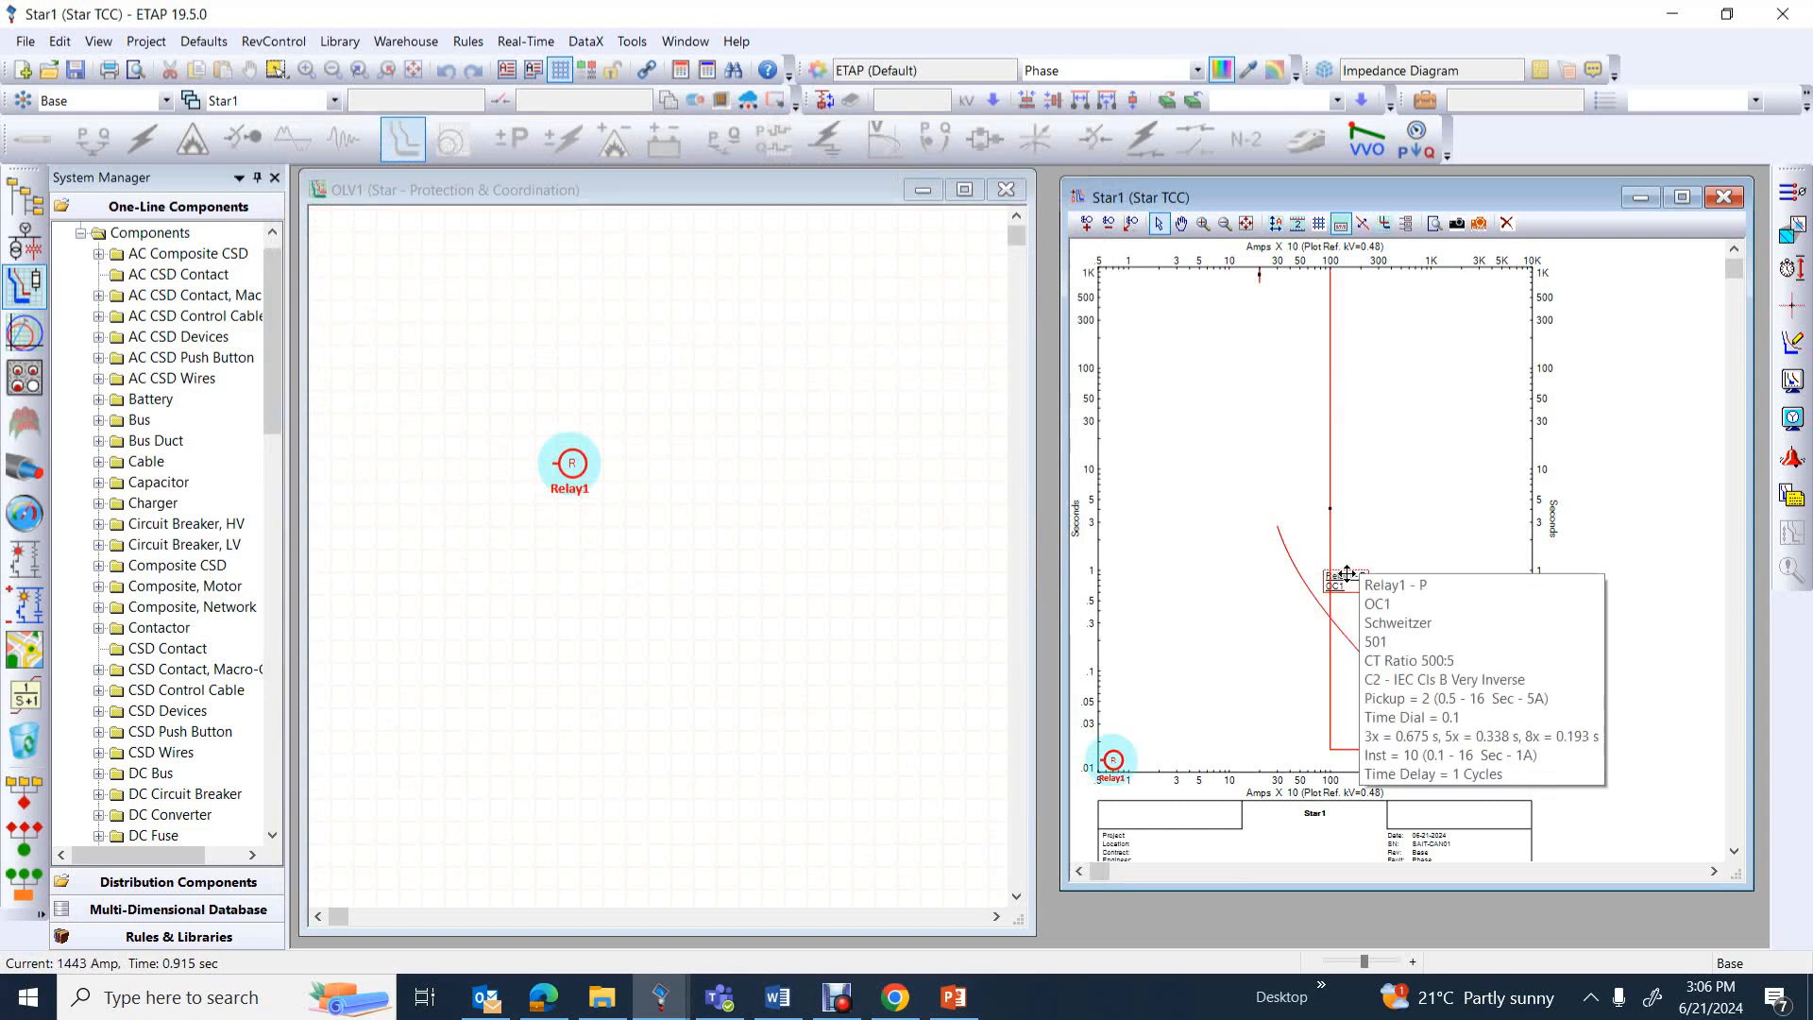
pyautogui.rightClick(1341, 578)
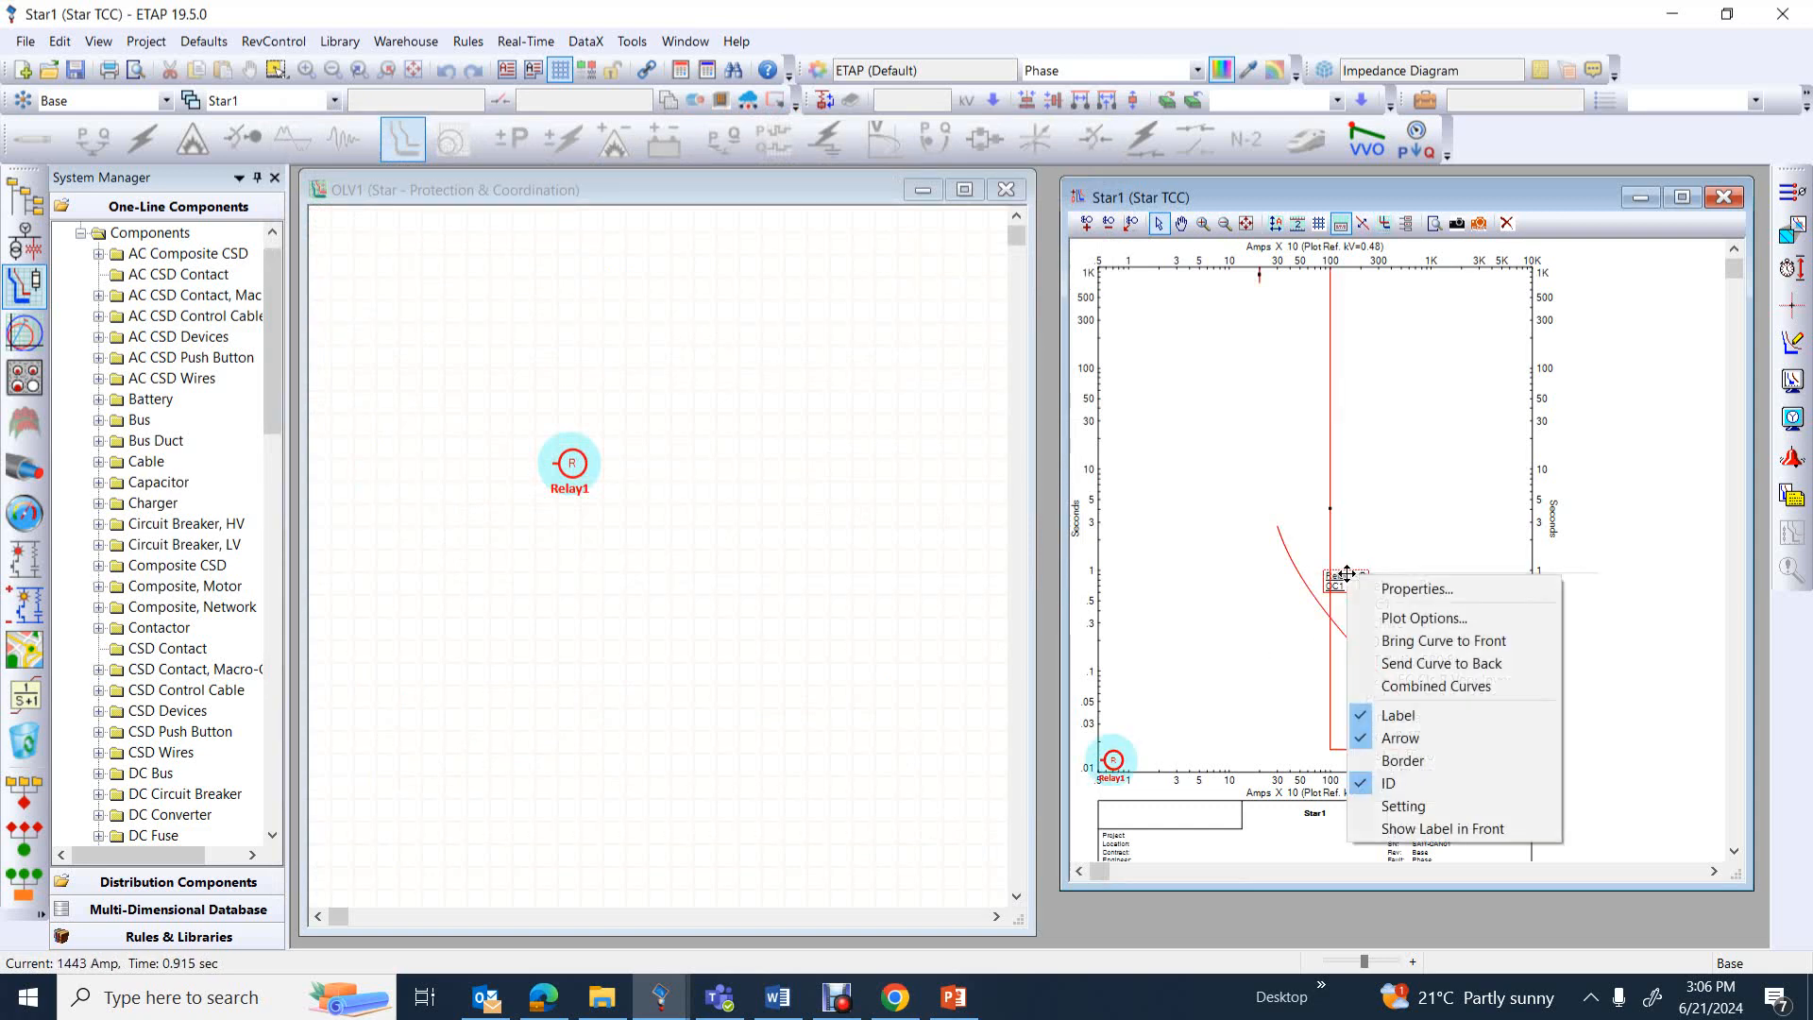
pyautogui.click(1403, 805)
pyautogui.moveTo(1414, 601); pyautogui.dragTo(1436, 442)
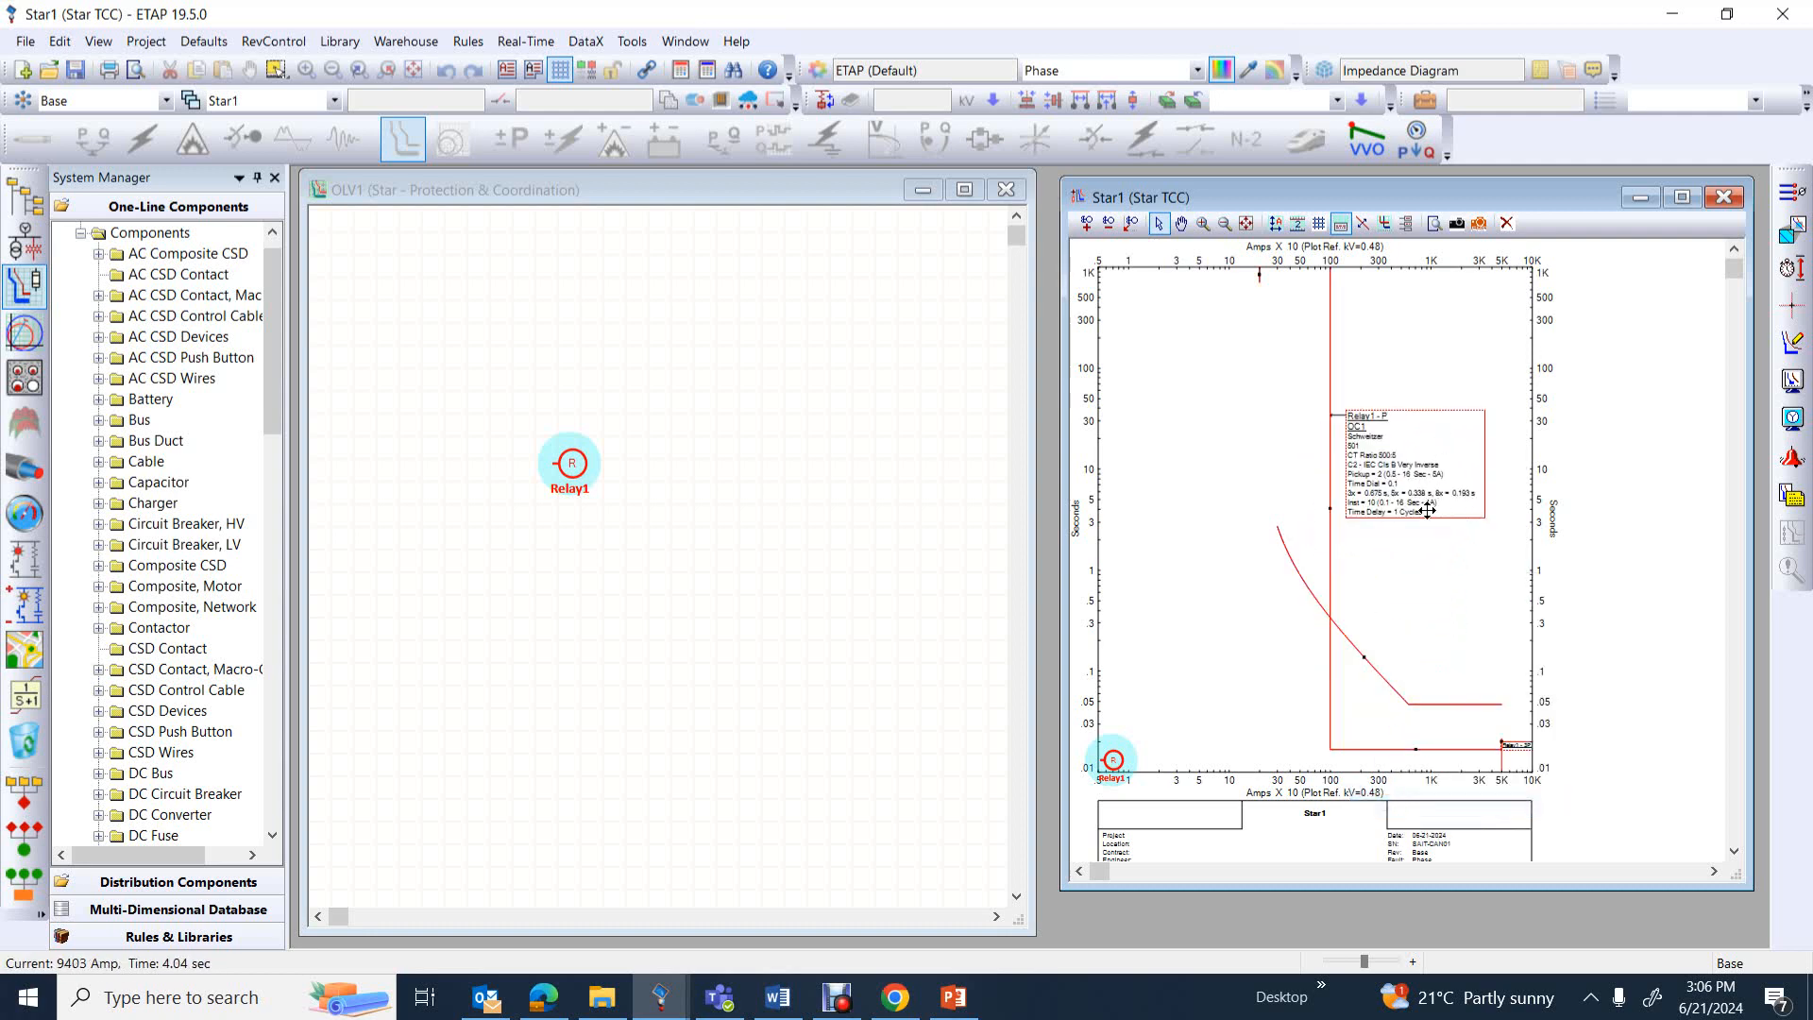
# Set the Relay1 phase curve's label ID and label setting fonts to size 16 and move the label to the plot's upper-left area
pyautogui.rightClick(1408, 445)
pyautogui.click(1473, 491)
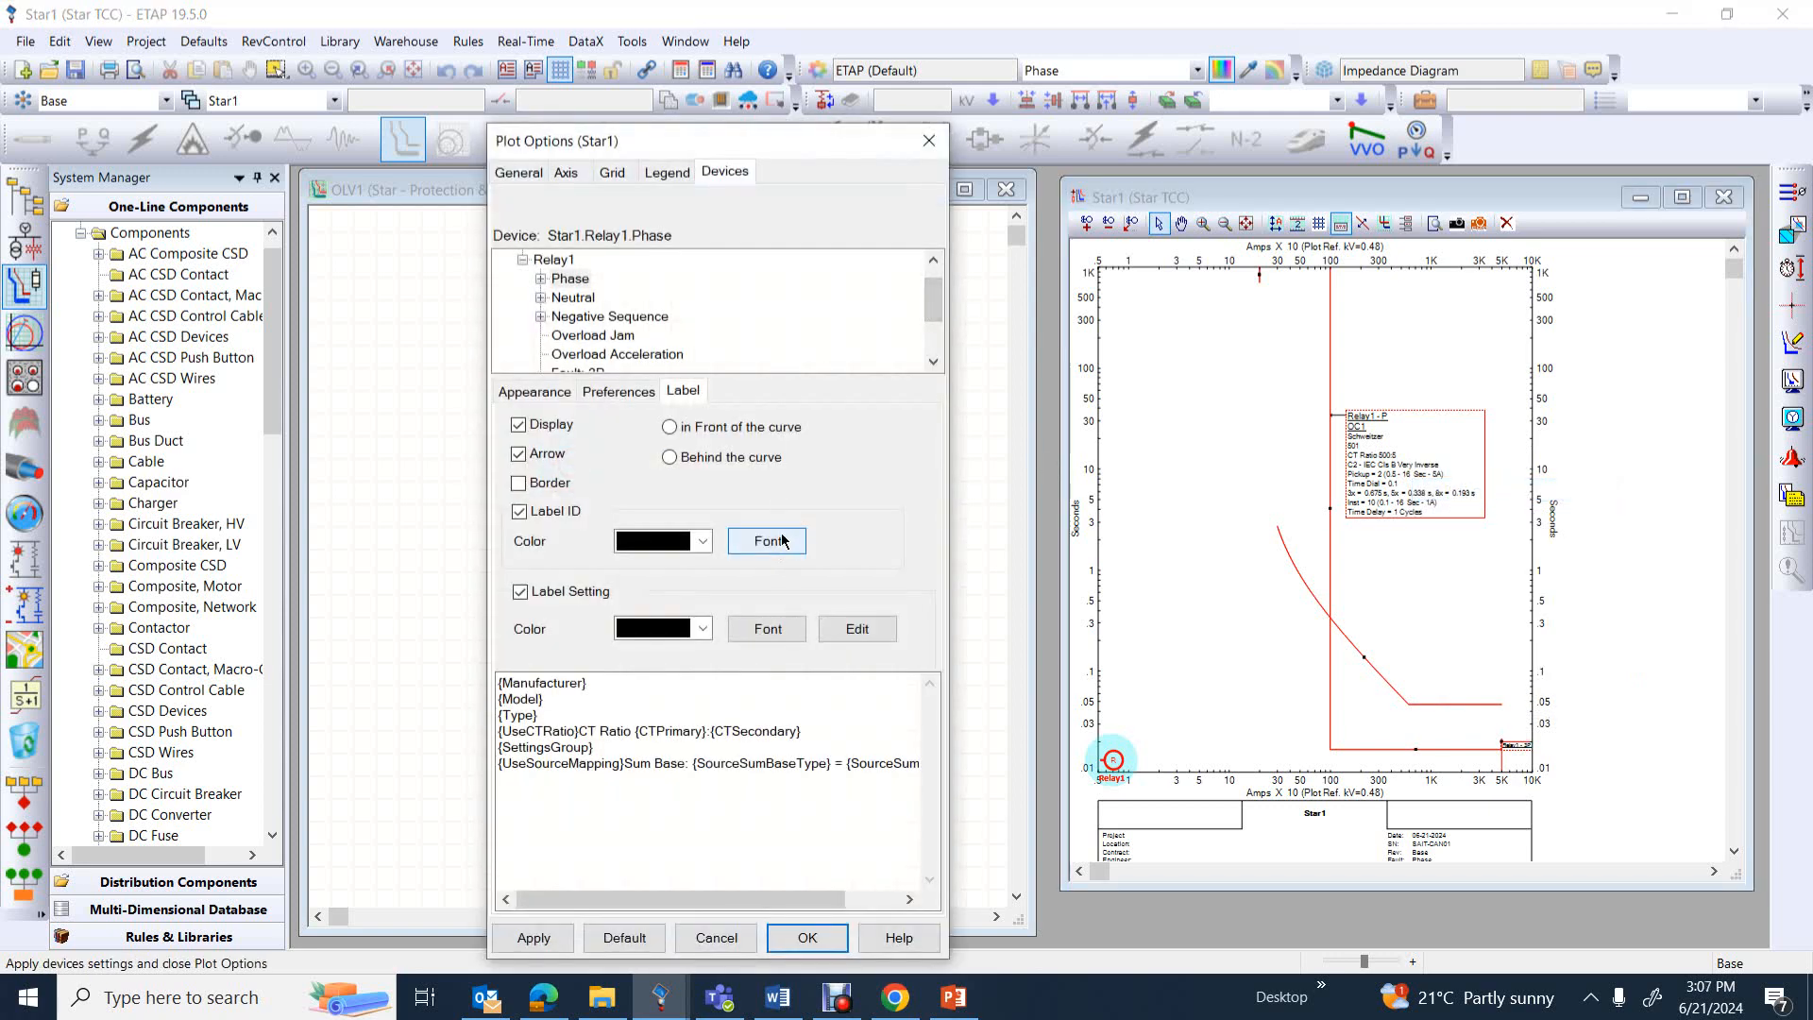
pyautogui.click(791, 545)
pyautogui.click(1002, 361)
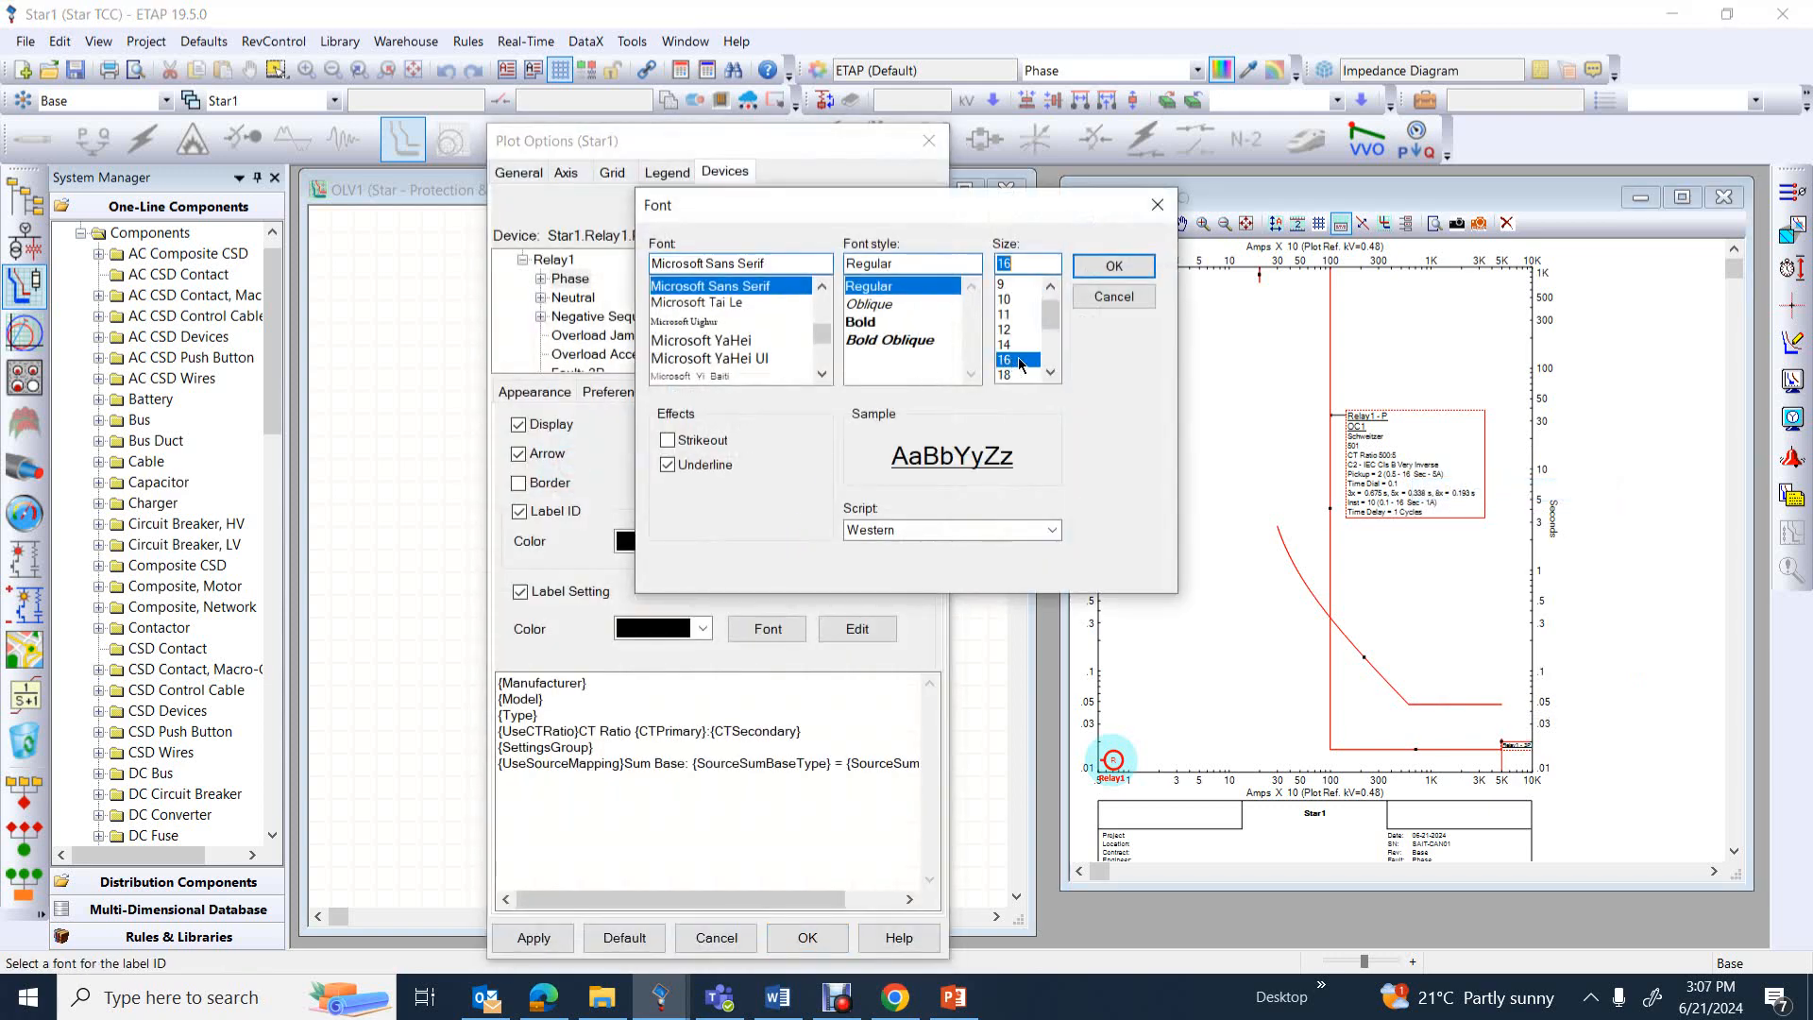
pyautogui.click(1114, 265)
pyautogui.click(761, 626)
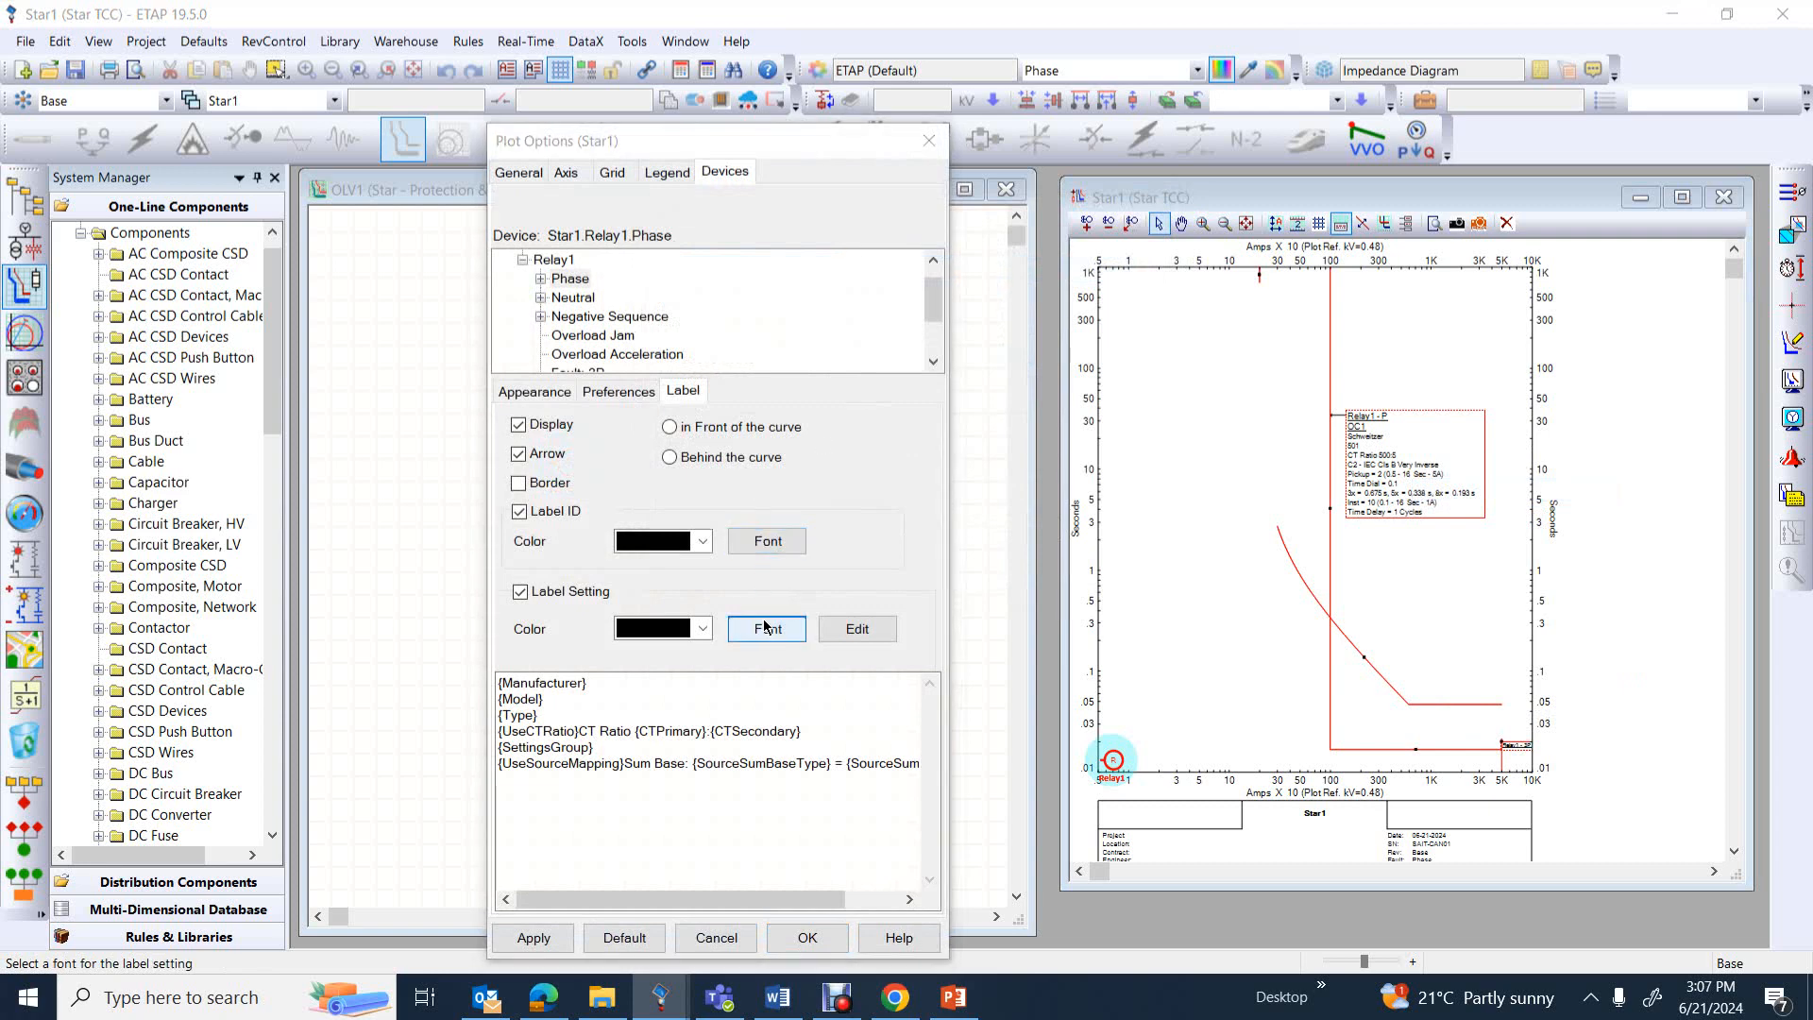
pyautogui.click(1086, 272)
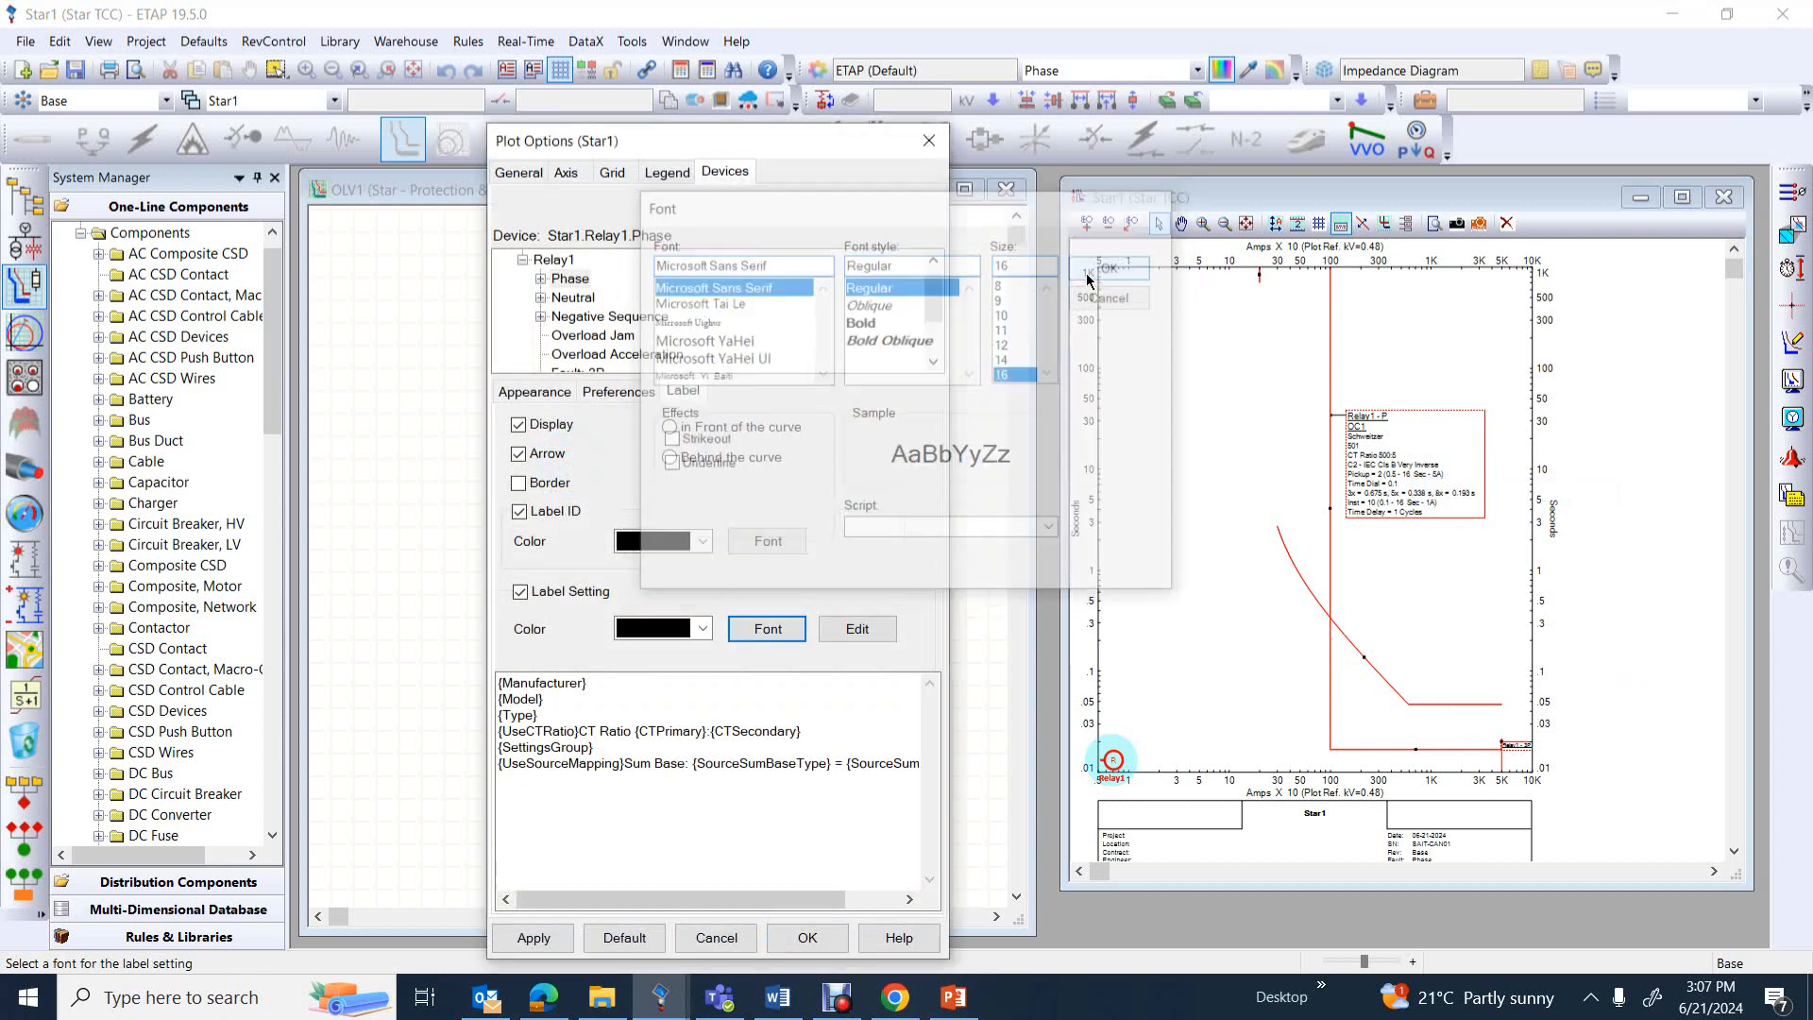
pyautogui.click(807, 937)
pyautogui.moveTo(1451, 481); pyautogui.dragTo(1263, 403)
pyautogui.click(1188, 635)
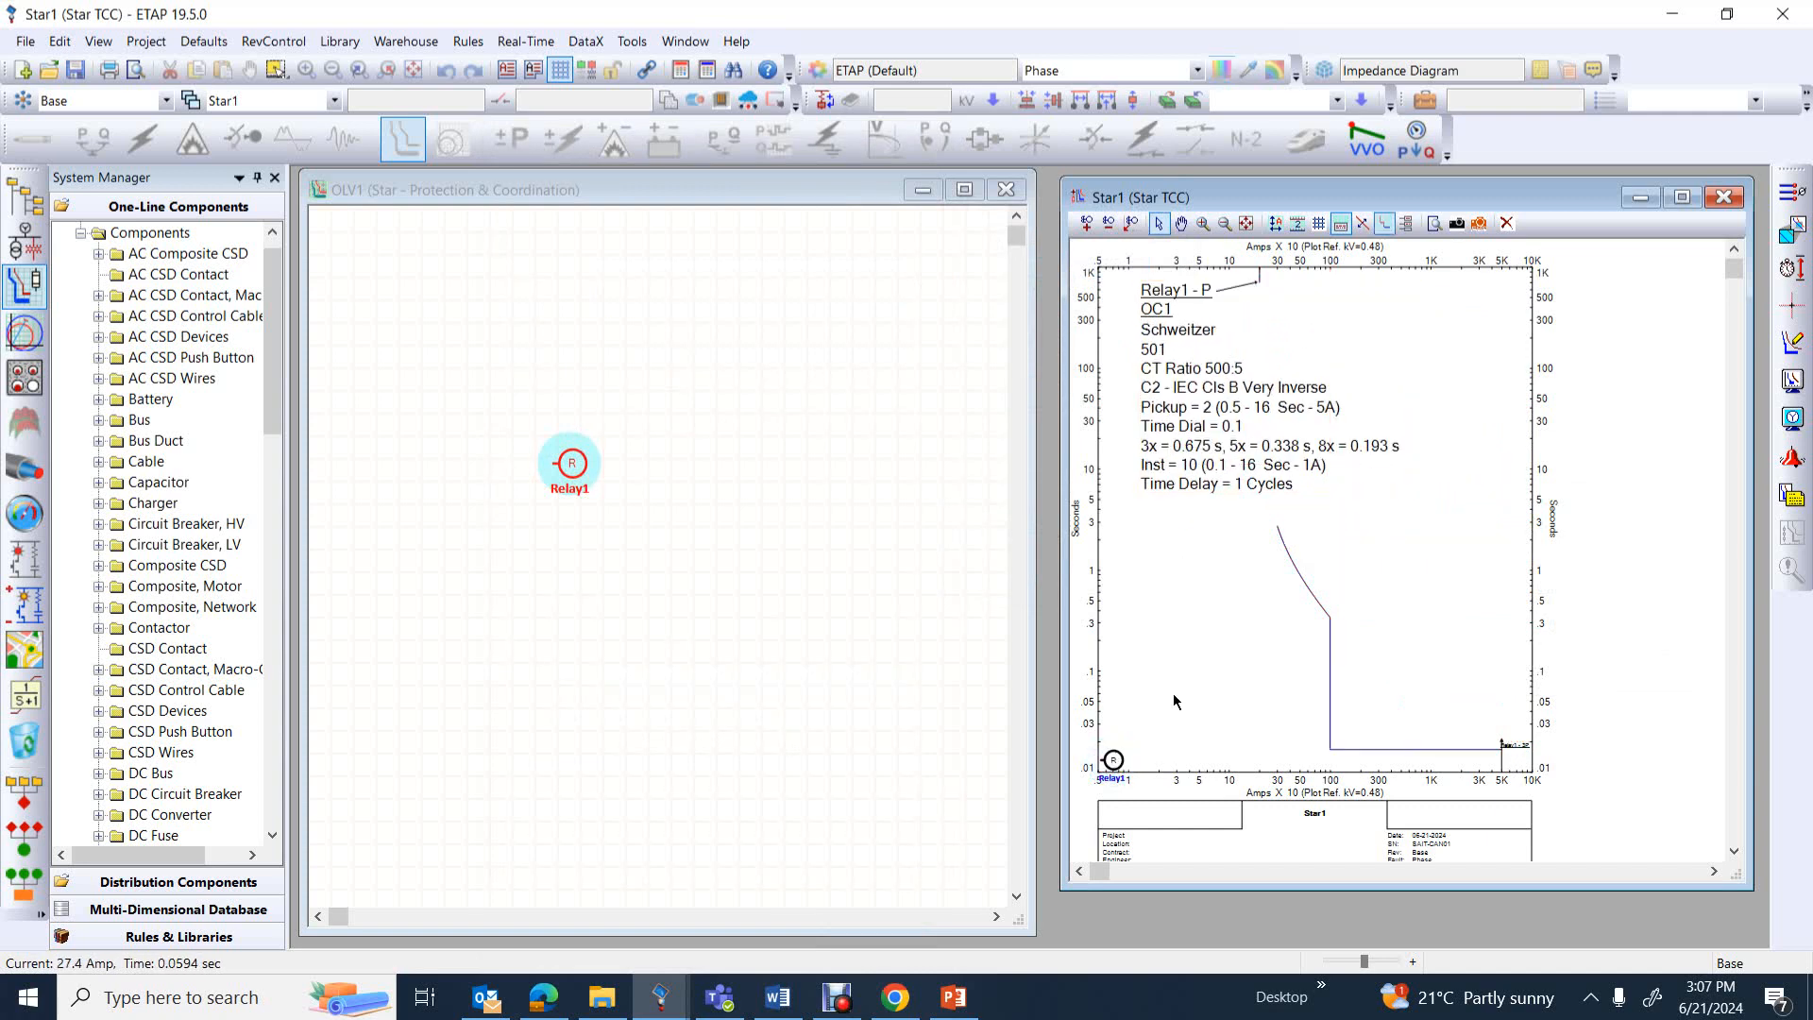